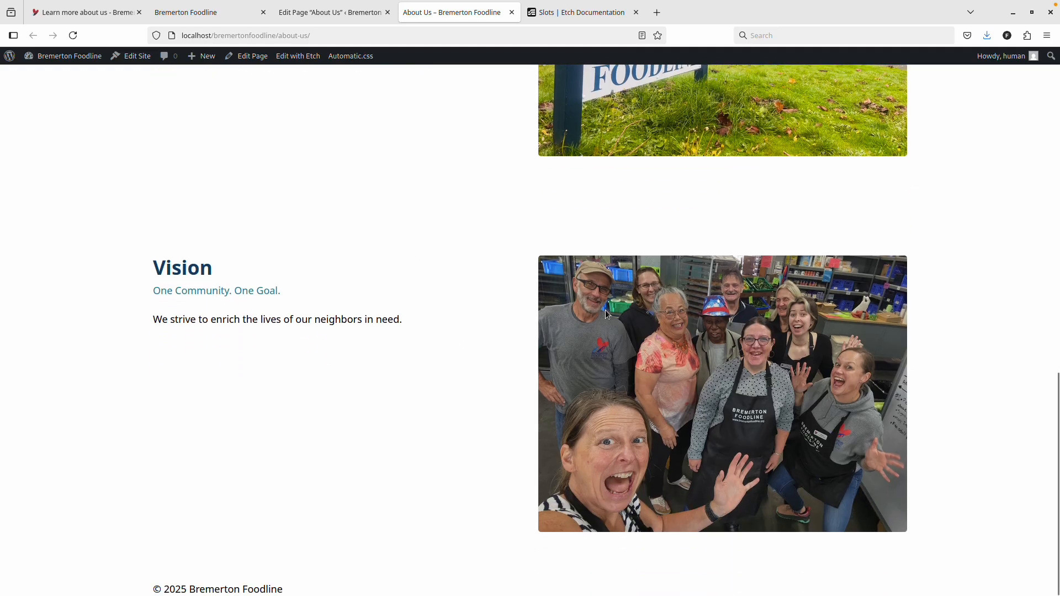
# Step: Return to the page builder and toggle the first Image + Content block's Alternate Order option on and back off
pyautogui.scroll(4, 370, 295)
pyautogui.scroll(-3, 356, 176)
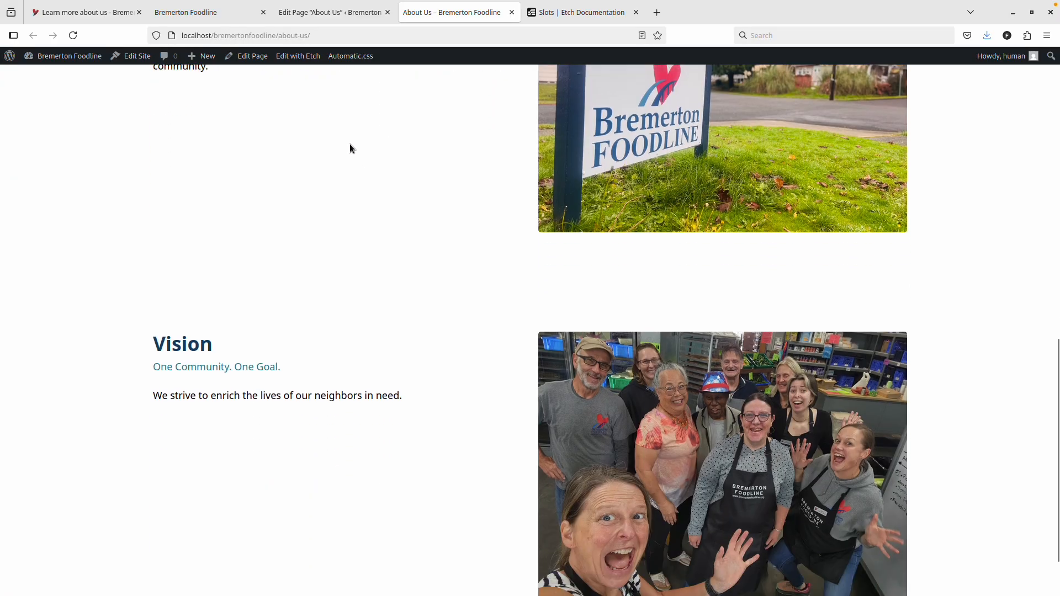
pyautogui.click(219, 12)
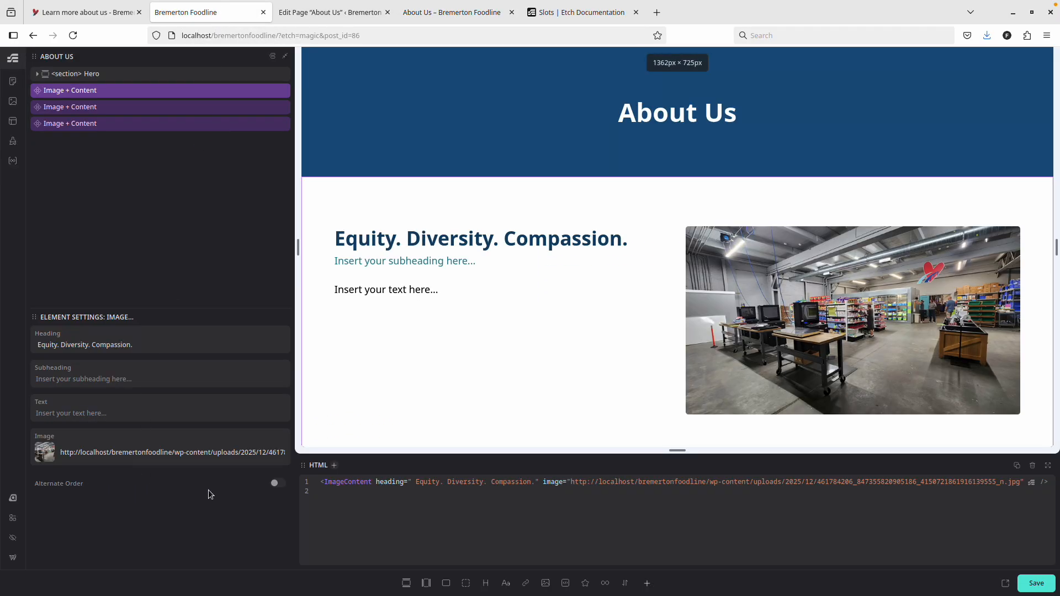
pyautogui.click(275, 484)
pyautogui.click(276, 484)
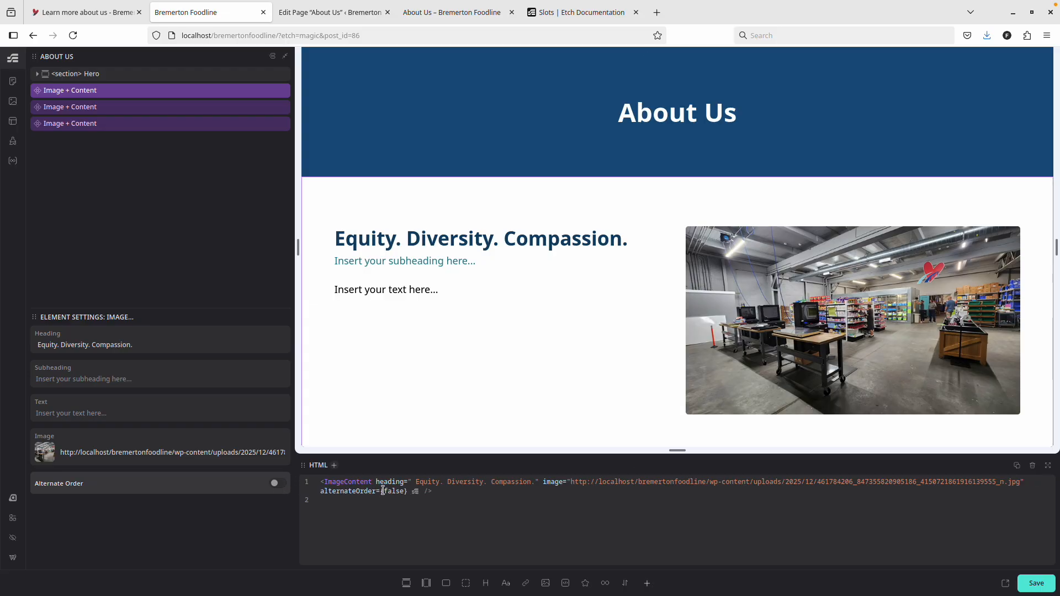
pyautogui.click(277, 484)
pyautogui.click(278, 484)
# Step: Open the Image + Content component, examine how its section class uses alternate-order-{props.alternateOrder}, and save and exit the component editor
pyautogui.rightClick(149, 94)
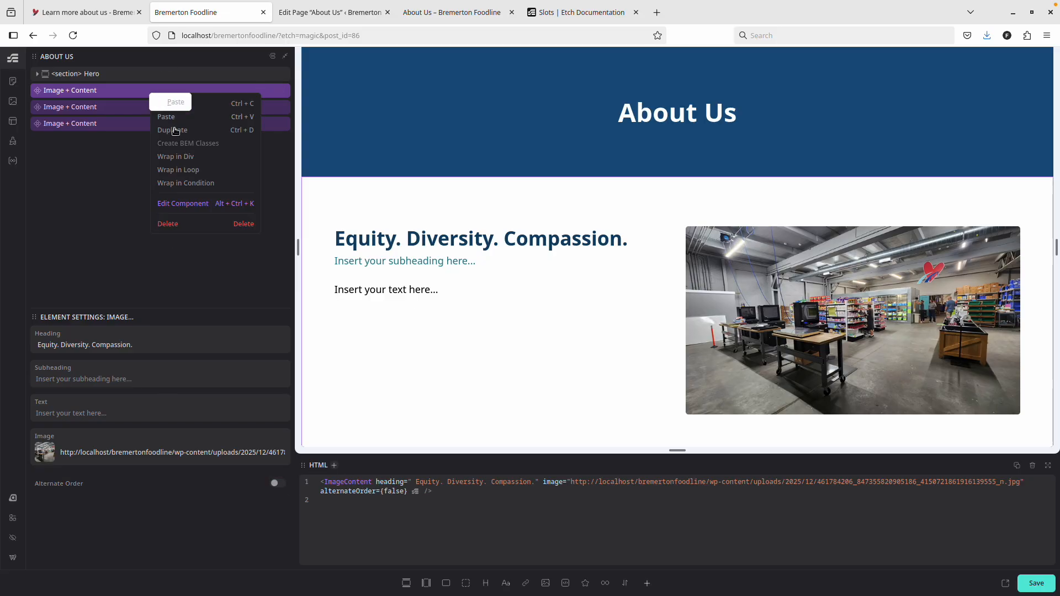
pyautogui.click(183, 204)
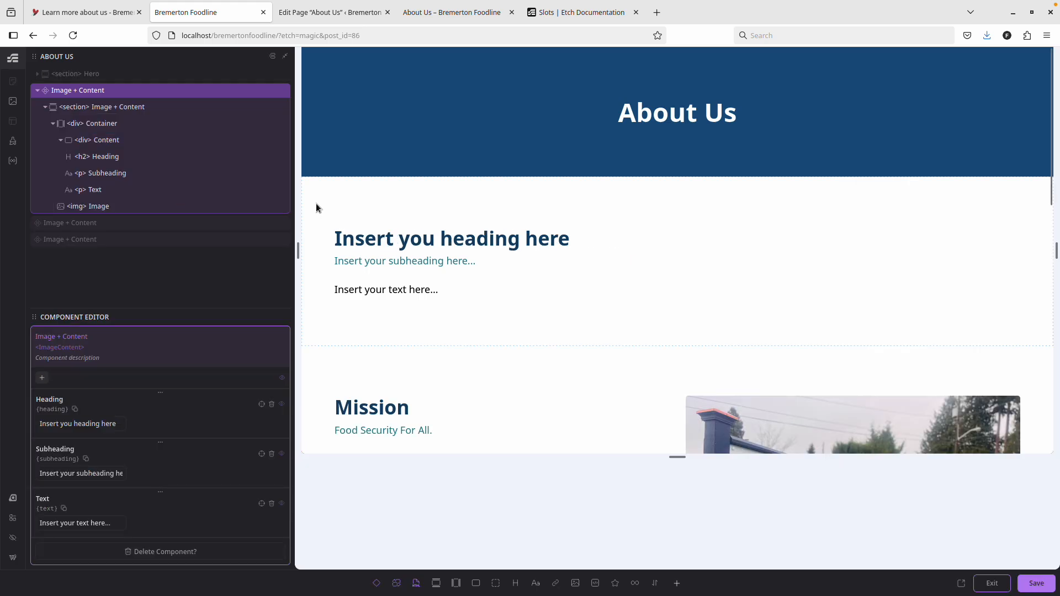
pyautogui.click(341, 202)
pyautogui.click(365, 238)
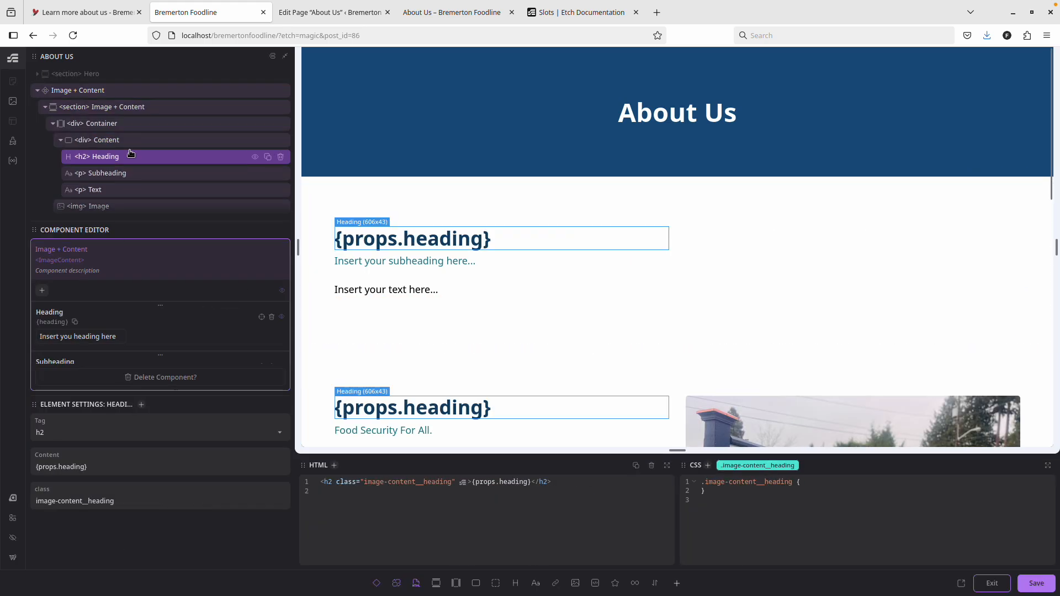
pyautogui.click(119, 107)
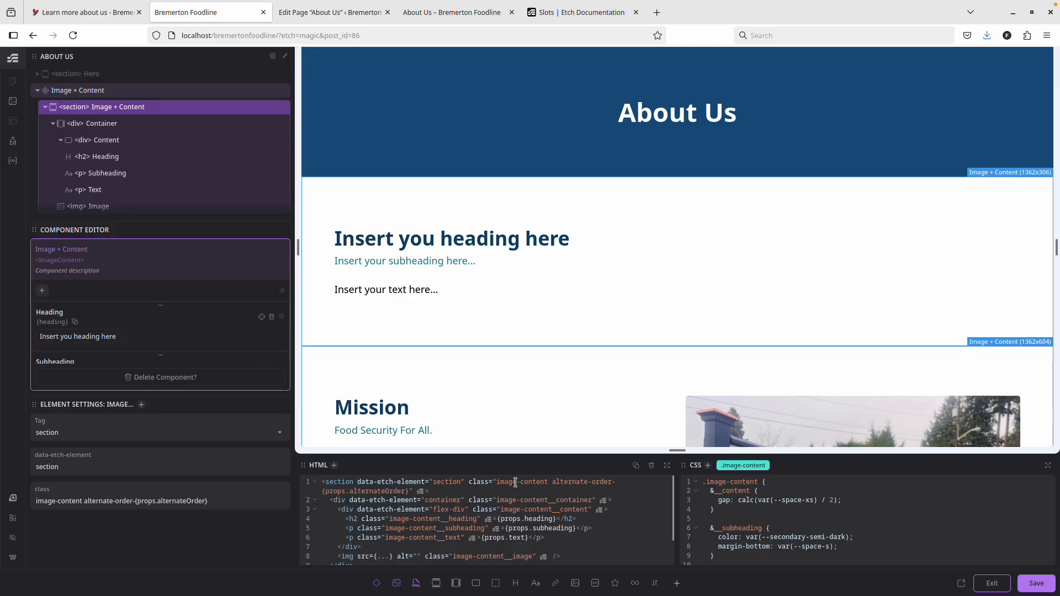
pyautogui.moveTo(551, 482); pyautogui.dragTo(613, 483)
pyautogui.click(336, 492)
pyautogui.moveTo(323, 493); pyautogui.dragTo(349, 493)
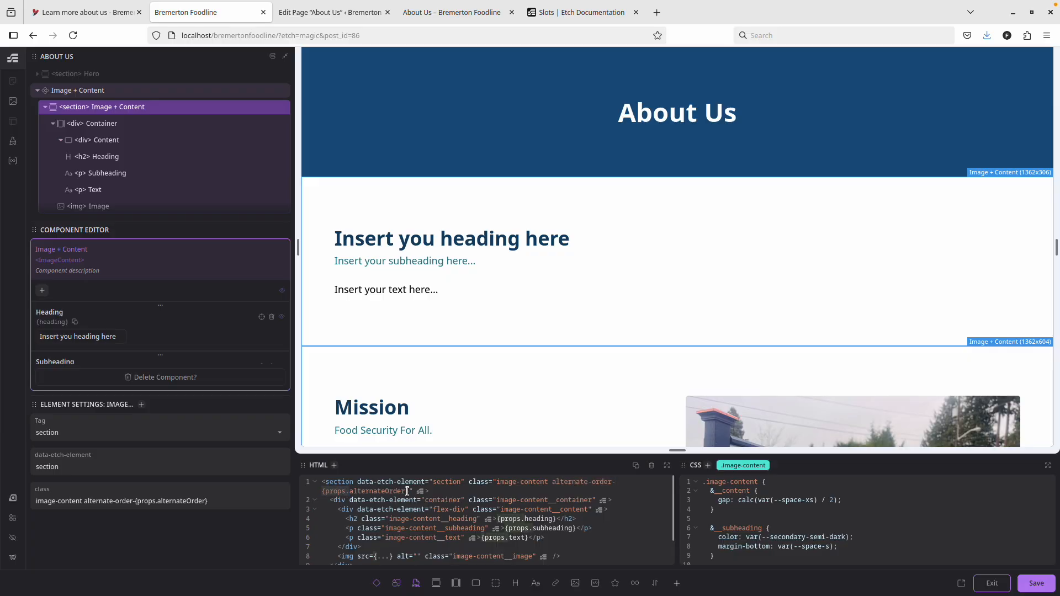
pyautogui.hotkey('ctrl', 's')
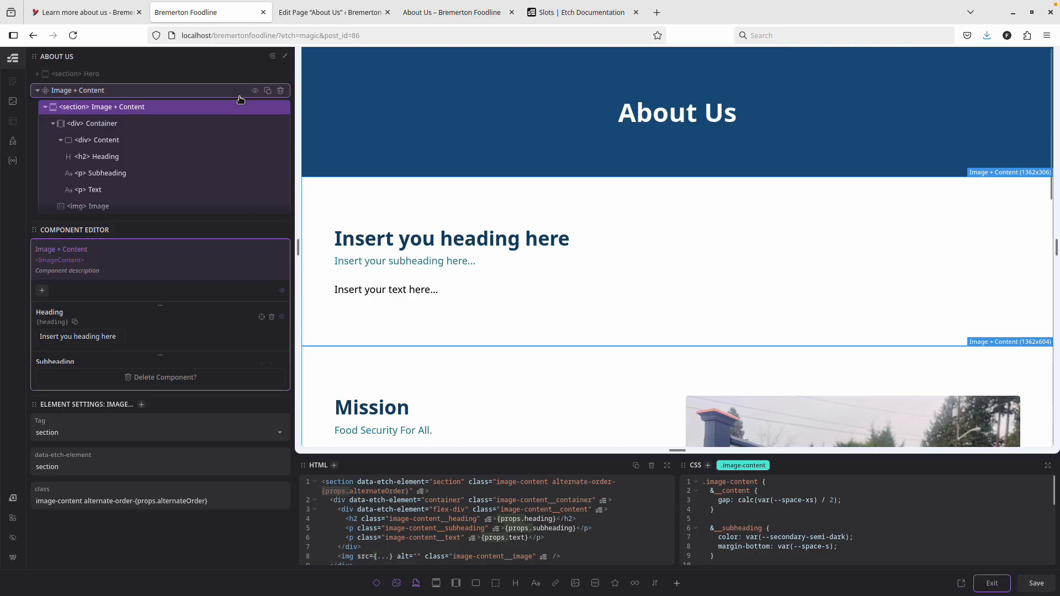
pyautogui.click(992, 583)
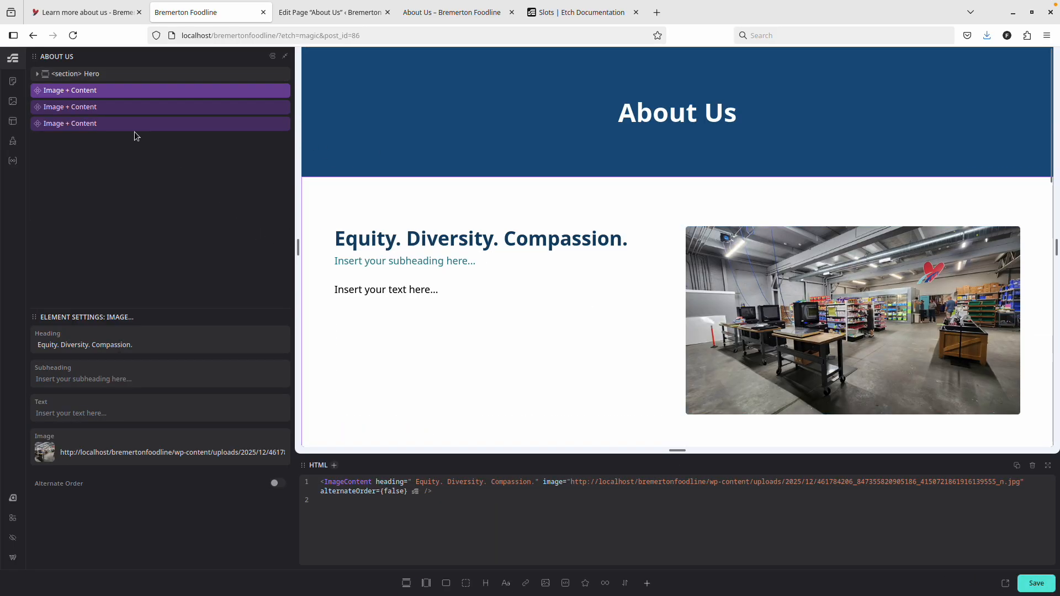
# Step: Compare the Alternate Order setting across the three Image + Content blocks
pyautogui.click(128, 107)
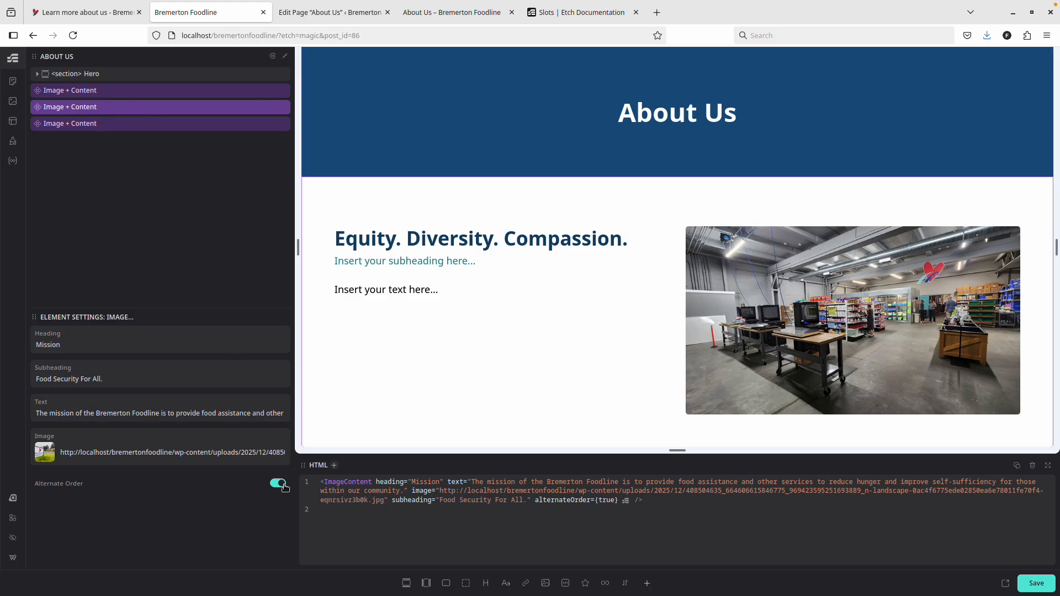
pyautogui.click(142, 90)
pyautogui.click(174, 124)
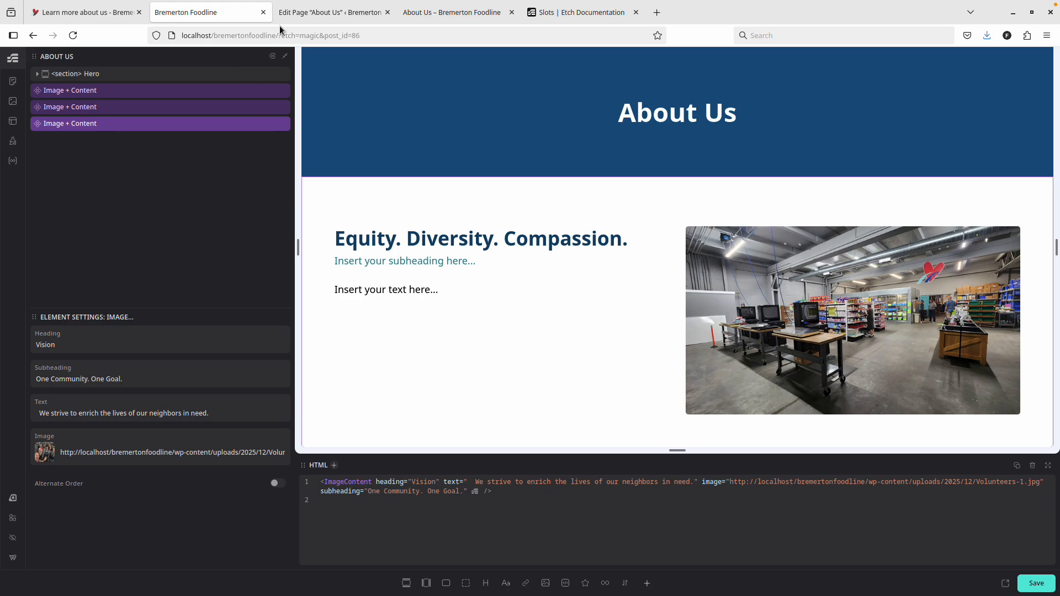
# Step: Inspect the Mission section's markup on the published About Us page to check its alternate-order class
pyautogui.click(330, 12)
pyautogui.click(441, 12)
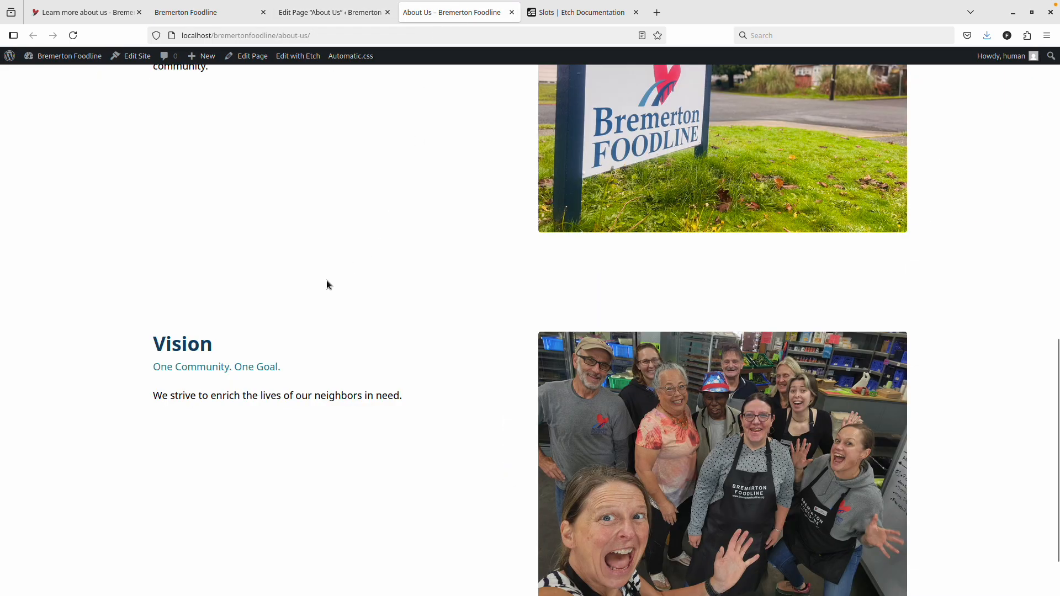
pyautogui.moveTo(273, 16); pyautogui.dragTo(210, 12)
pyautogui.click(418, 12)
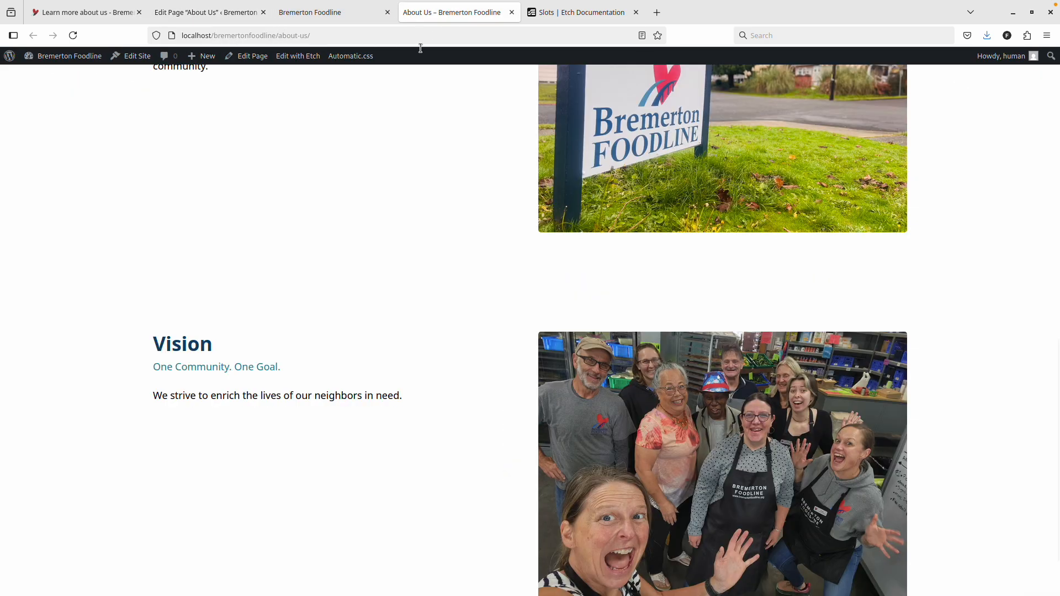
pyautogui.scroll(8, 544, 298)
pyautogui.scroll(-5, 469, 174)
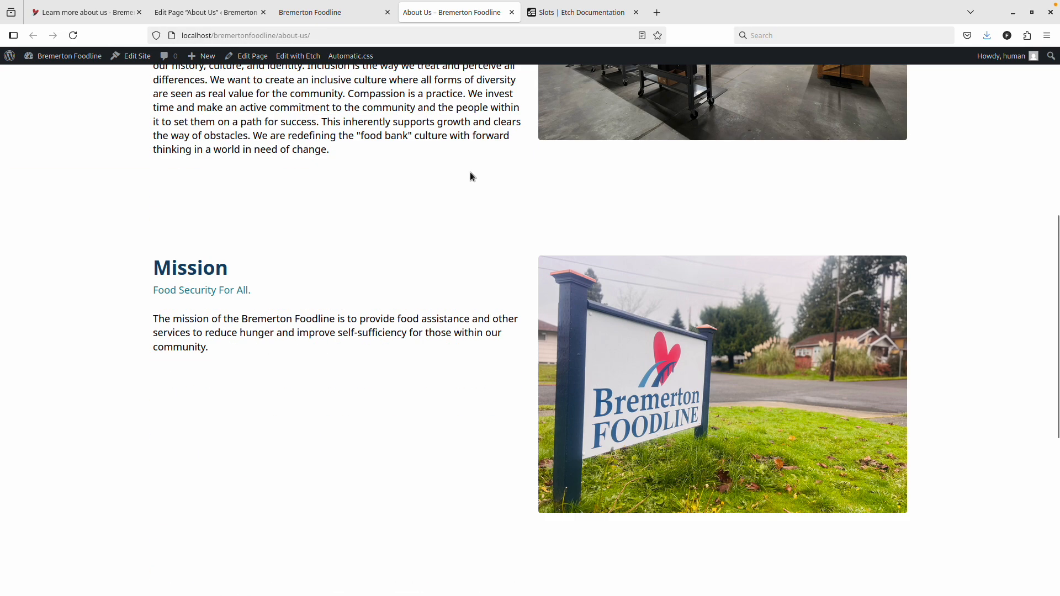
pyautogui.rightClick(457, 194)
pyautogui.click(492, 338)
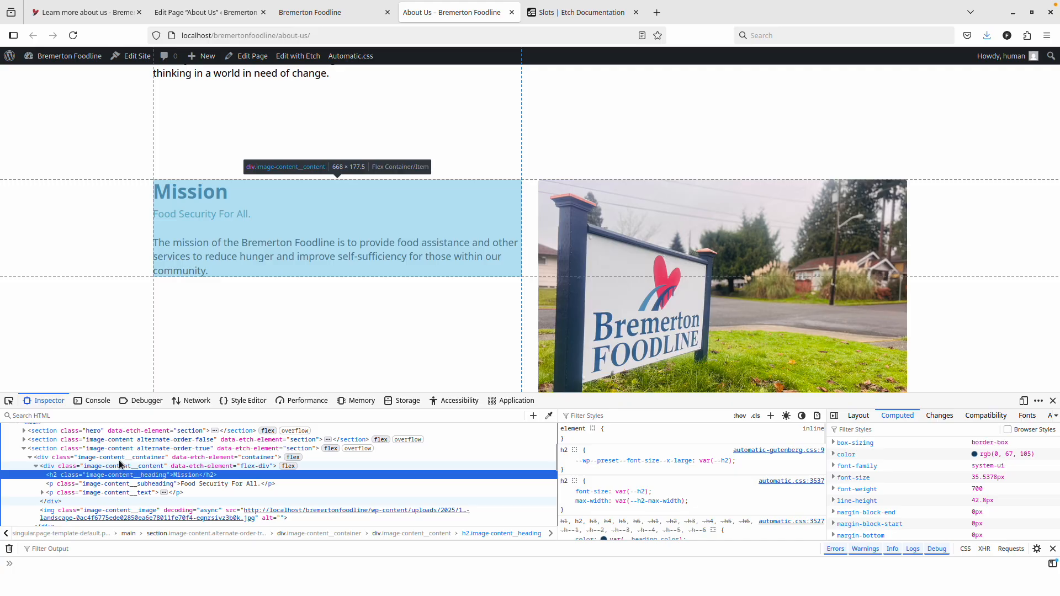
pyautogui.click(119, 449)
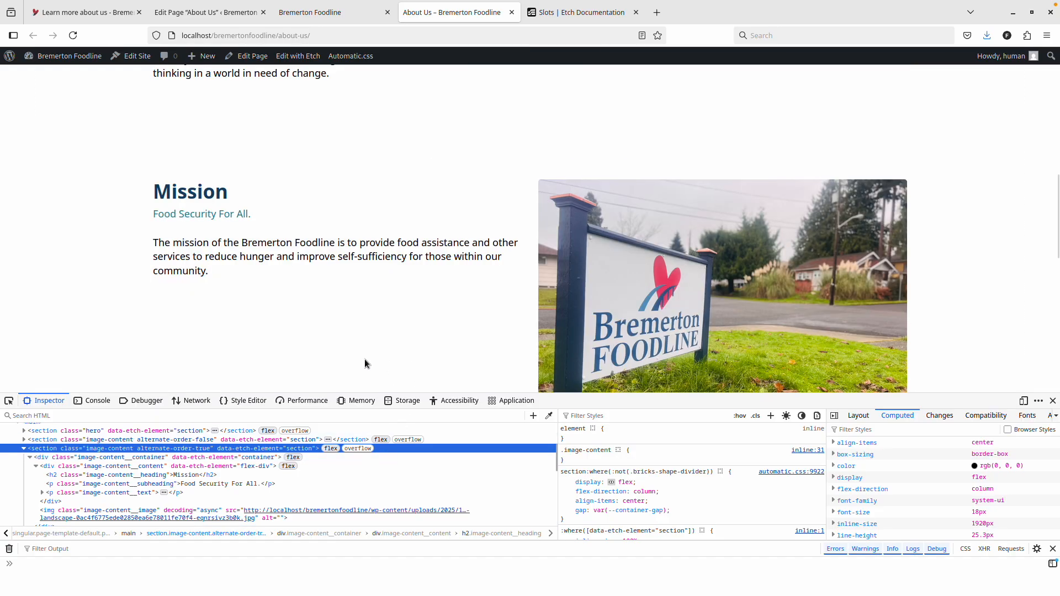
# Step: Preview the page's content order in the builder at desktop width and at about 536 px wide, and restore the full canvas width
pyautogui.click(318, 17)
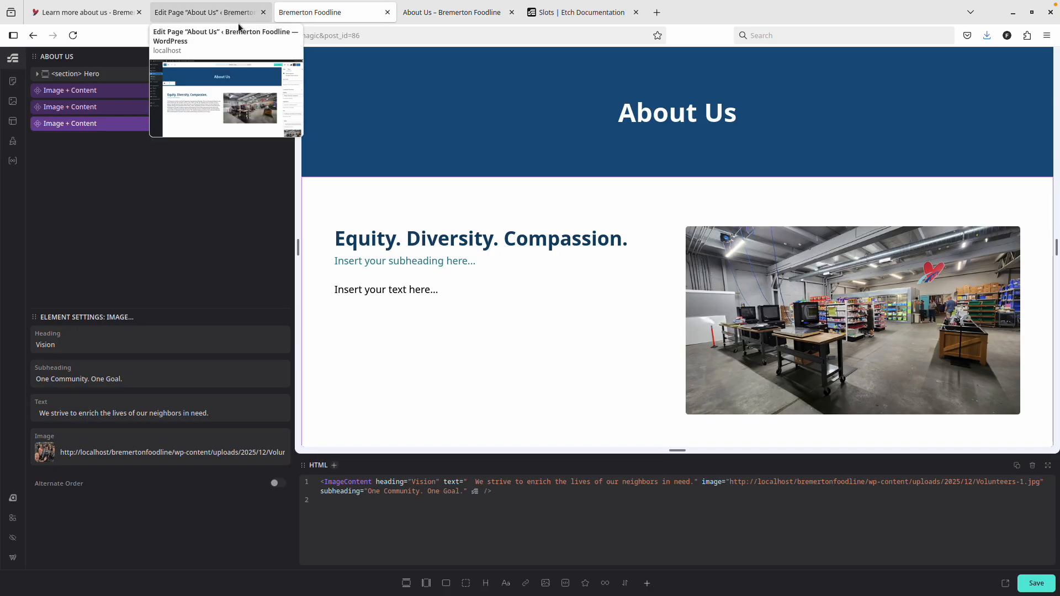
pyautogui.scroll(-3, 598, 329)
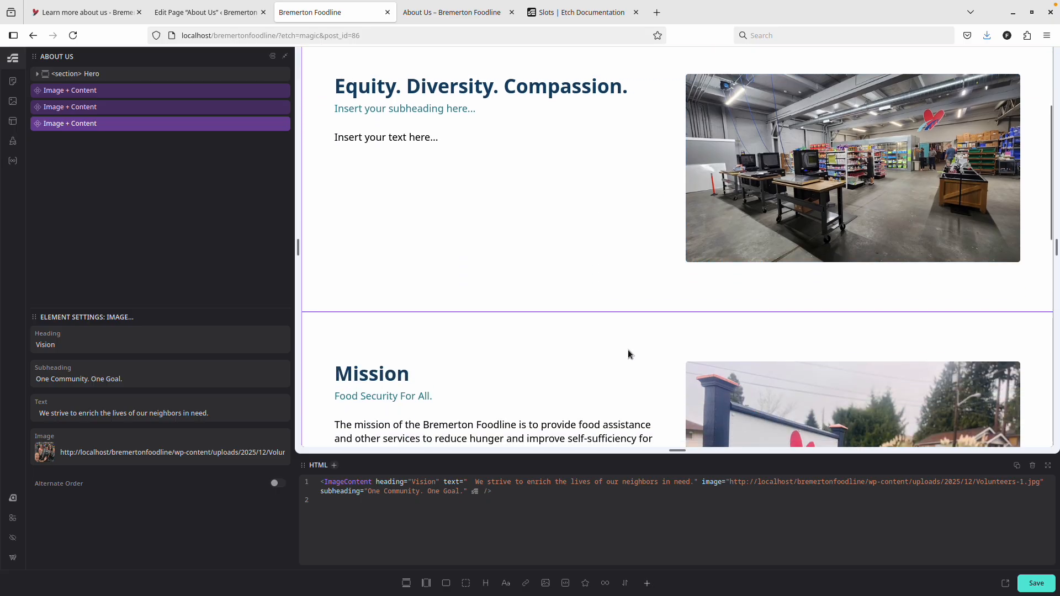
pyautogui.scroll(-2, 624, 389)
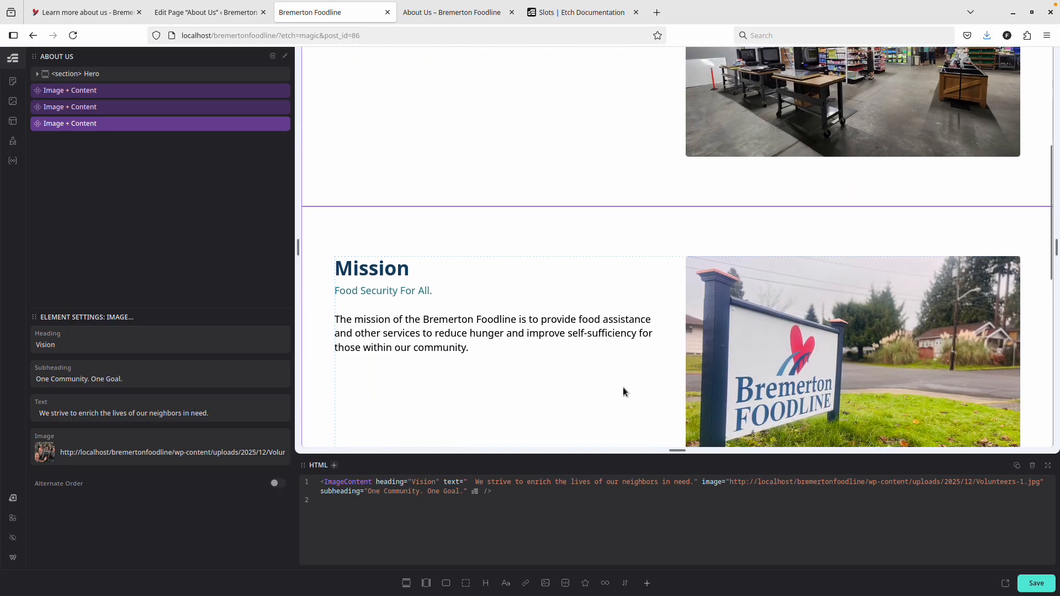
pyautogui.scroll(3, 623, 389)
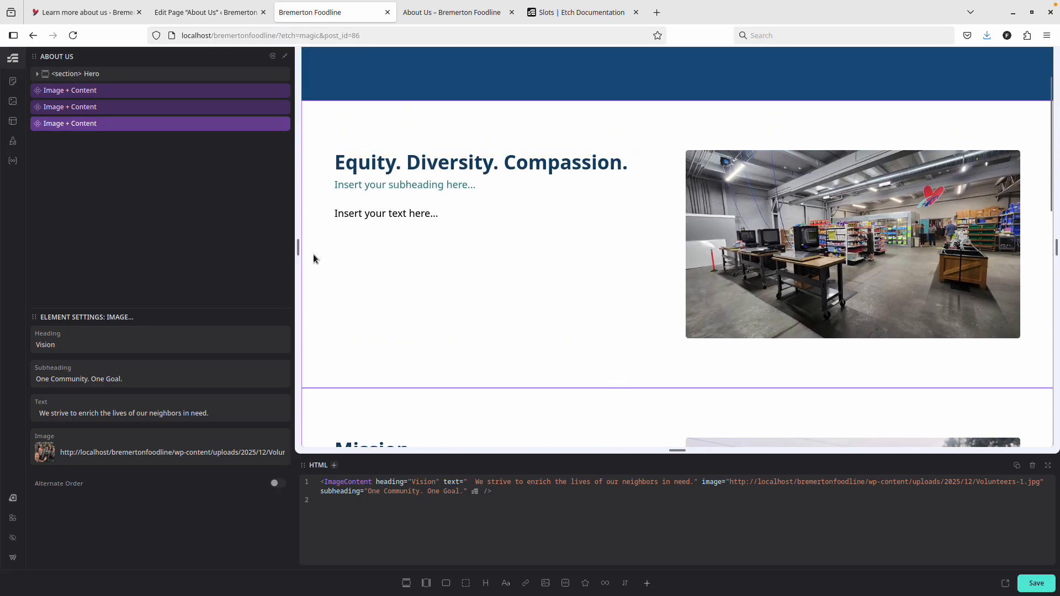
pyautogui.moveTo(298, 248); pyautogui.dragTo(528, 257)
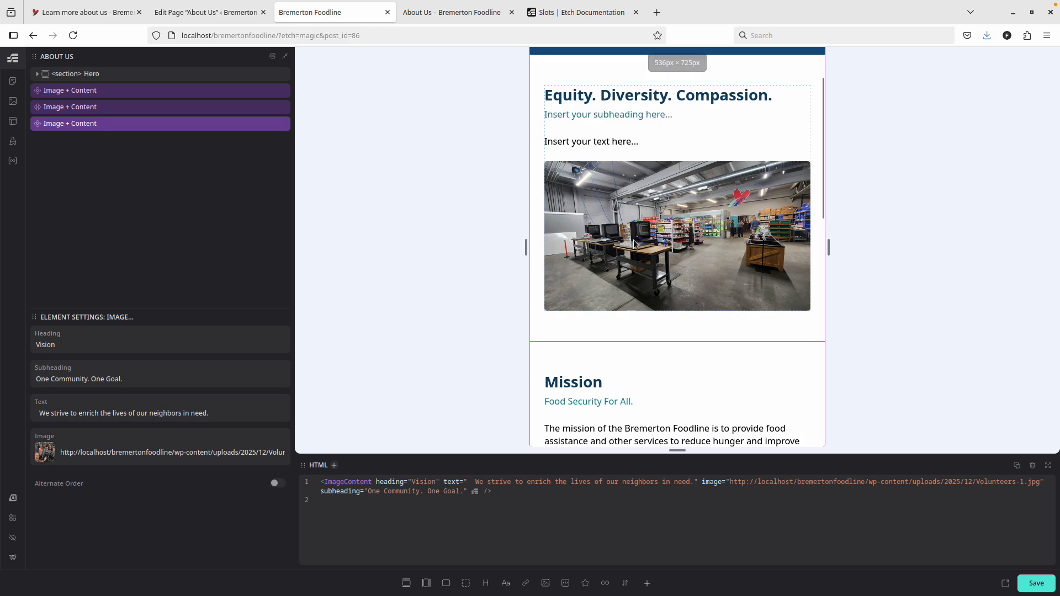
pyautogui.scroll(-4, 634, 208)
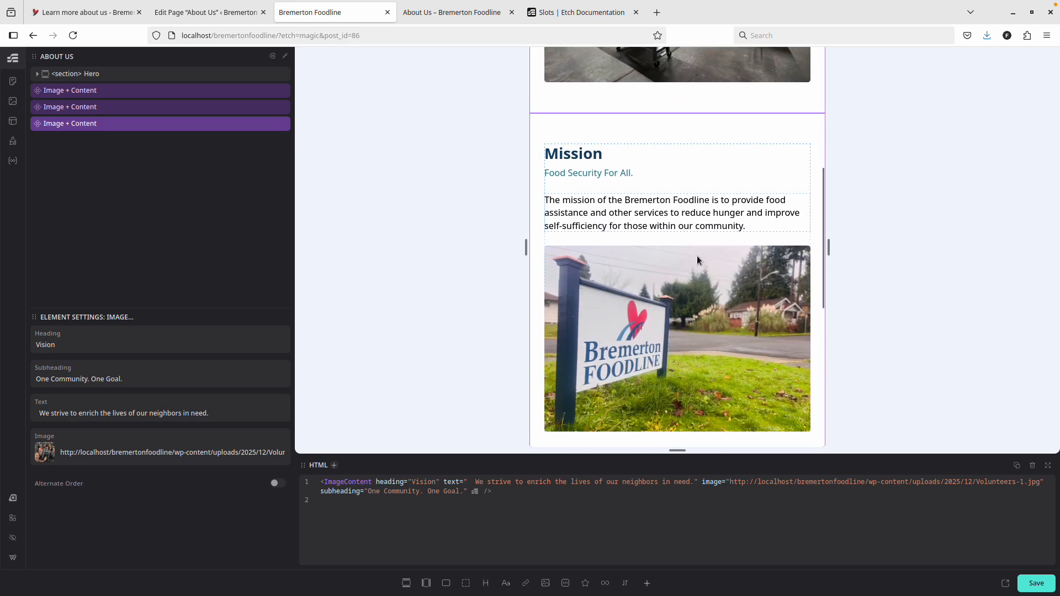
pyautogui.scroll(5, 655, 304)
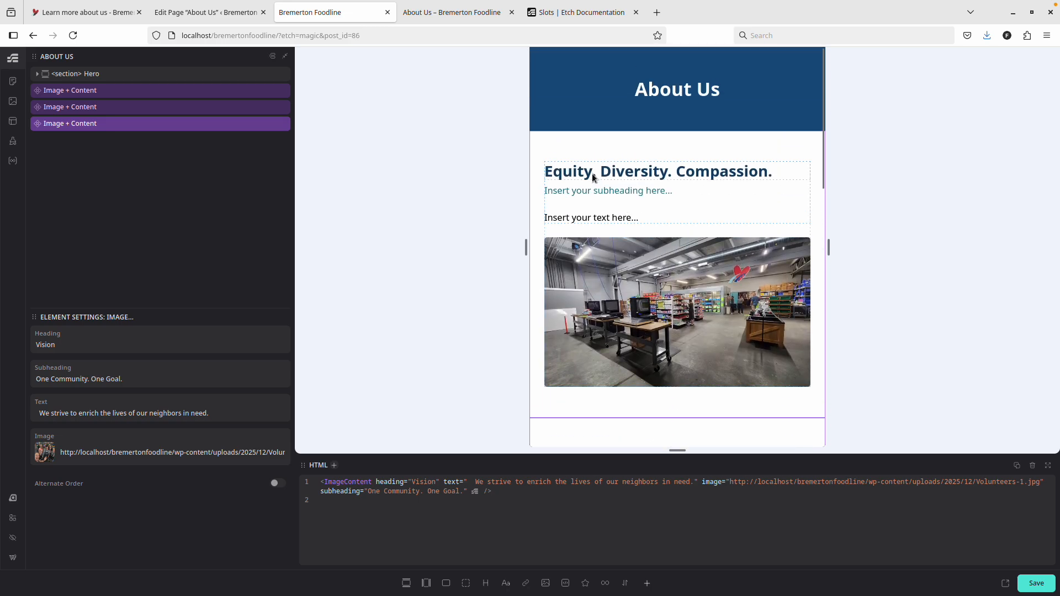
pyautogui.scroll(-2, 600, 177)
pyautogui.scroll(2, 603, 154)
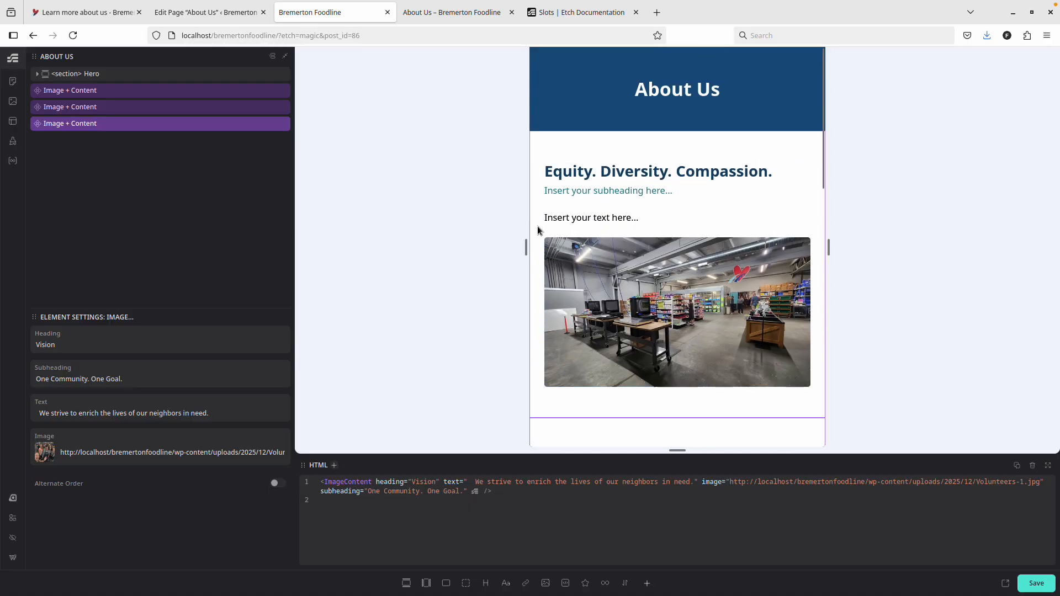
pyautogui.moveTo(526, 244); pyautogui.dragTo(197, 250)
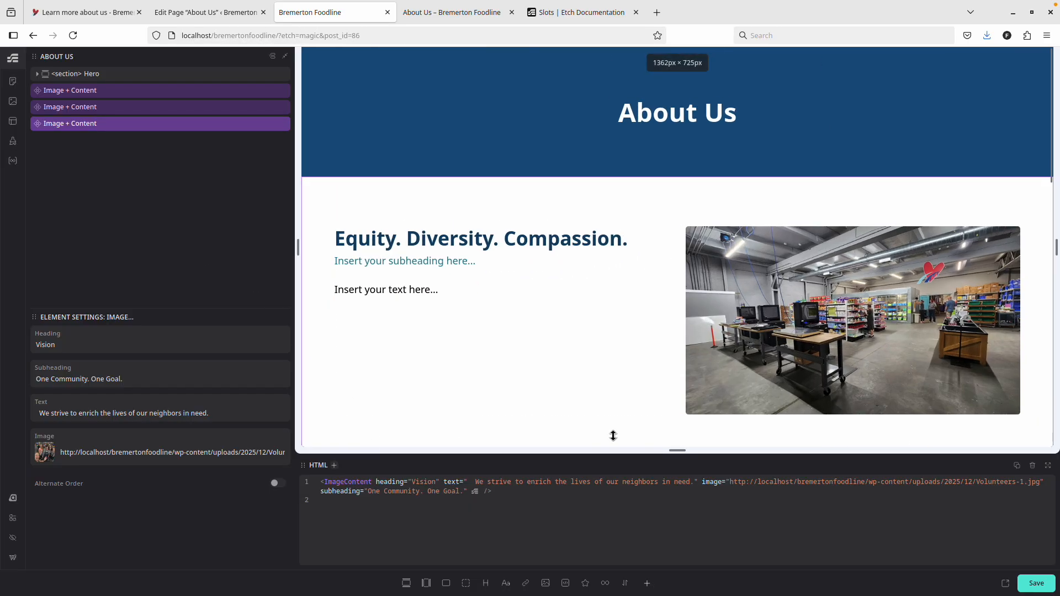
# Step: Open the Image + Content component for editing, collapse its Content div and select the outer section element
pyautogui.rightClick(149, 92)
pyautogui.click(197, 199)
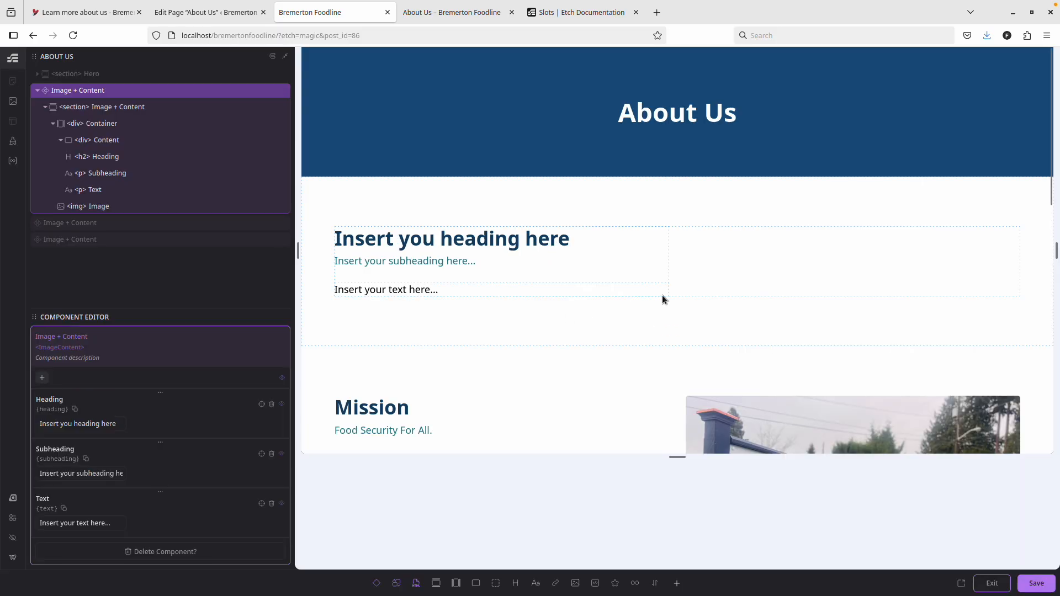
pyautogui.scroll(-3, 644, 280)
pyautogui.scroll(3, 495, 166)
pyautogui.click(417, 200)
pyautogui.click(154, 127)
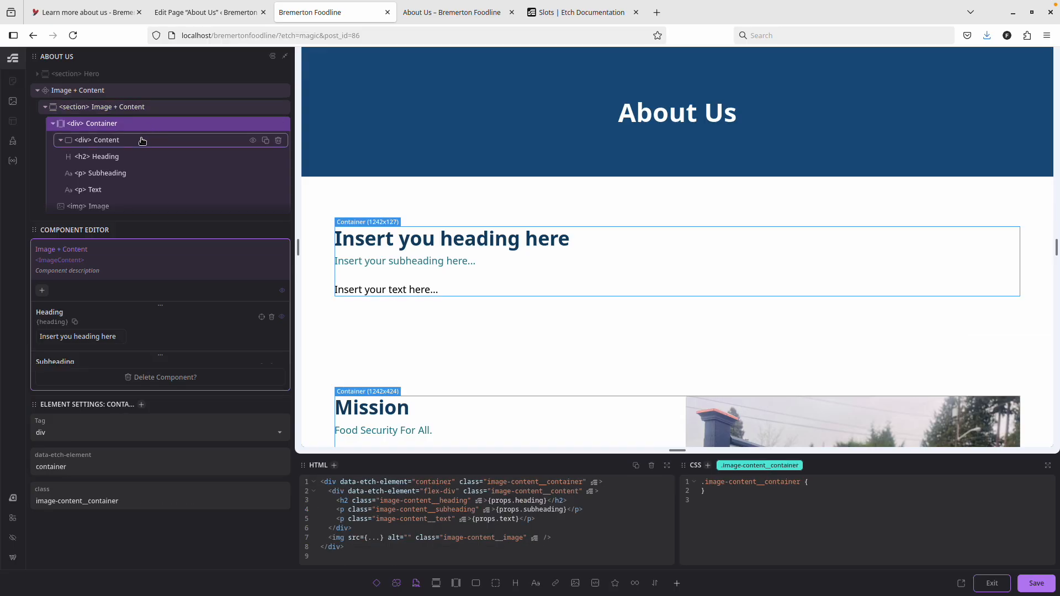
pyautogui.click(141, 142)
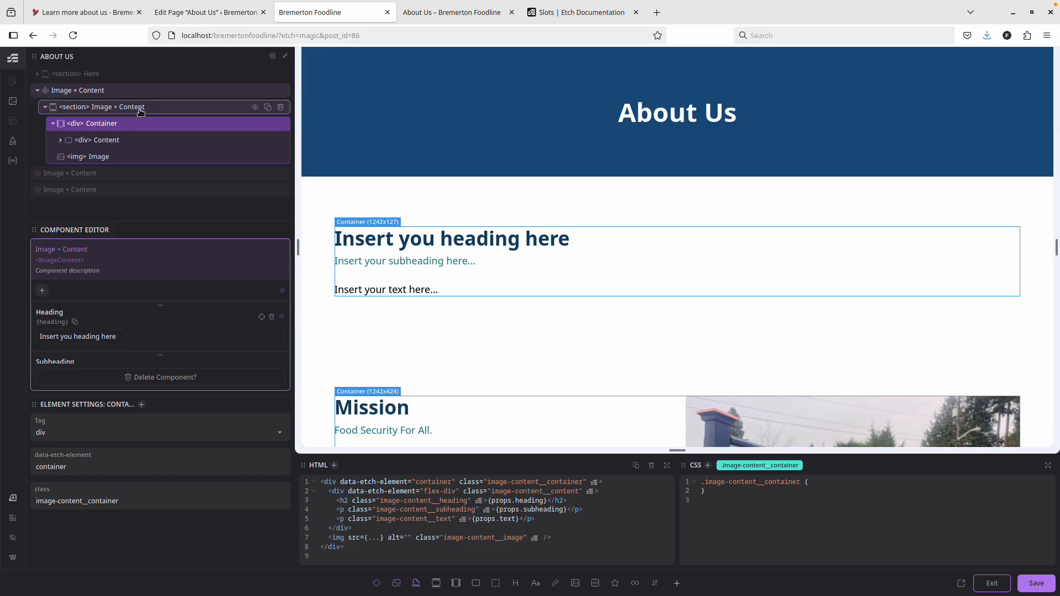
pyautogui.click(141, 112)
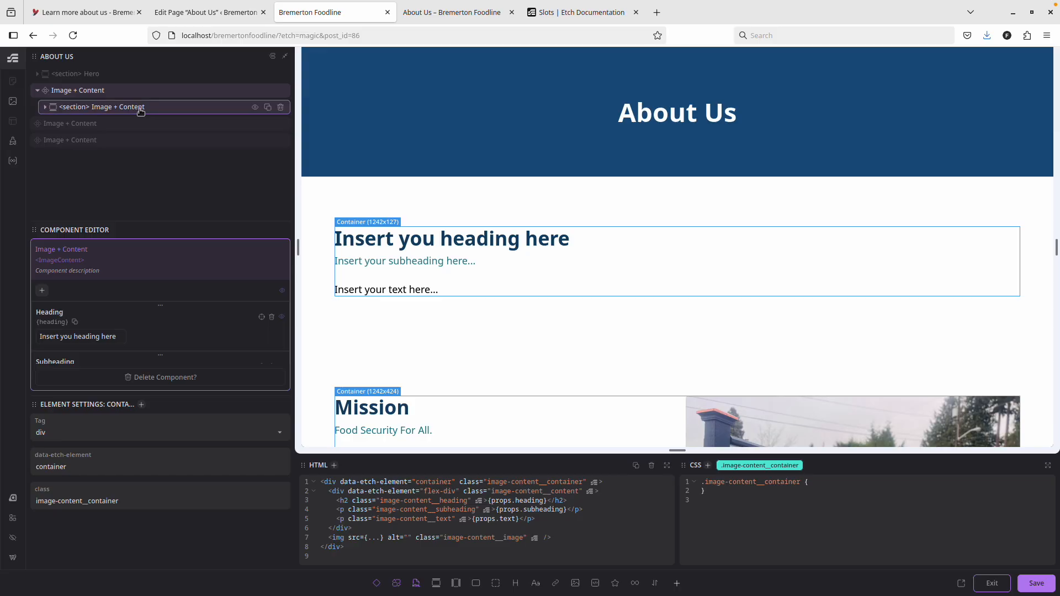
pyautogui.click(46, 107)
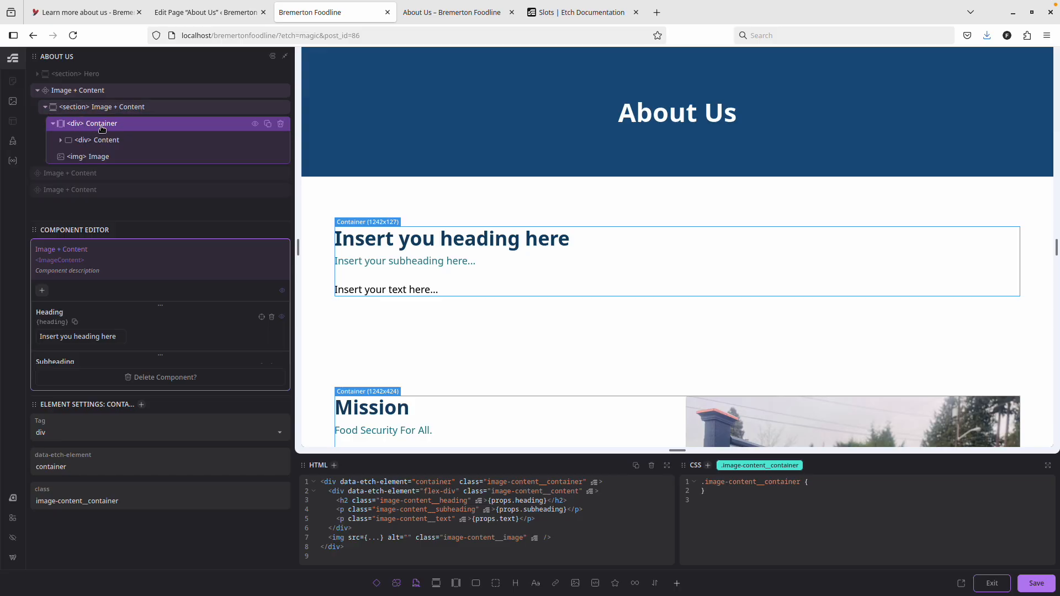
pyautogui.click(103, 107)
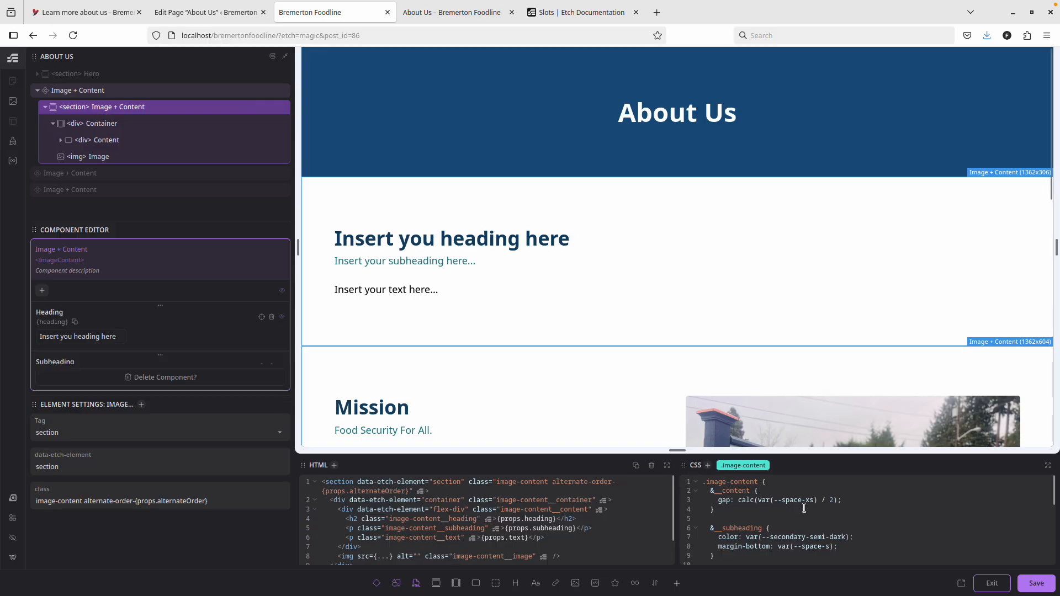
# Step: Enlarge the code editing area and add a nested &.alternate-text-true rule inside the min-width: 1024px media query of the .image-content CSS
pyautogui.click(813, 484)
pyautogui.press('Return')
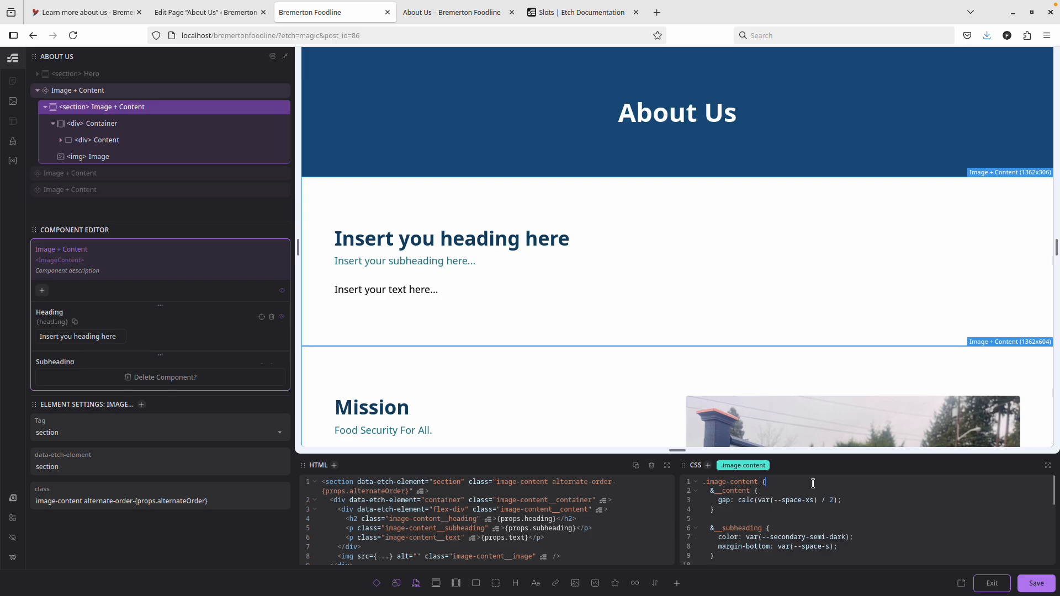
pyautogui.scroll(-3, 813, 484)
pyautogui.moveTo(794, 458); pyautogui.dragTo(779, 320)
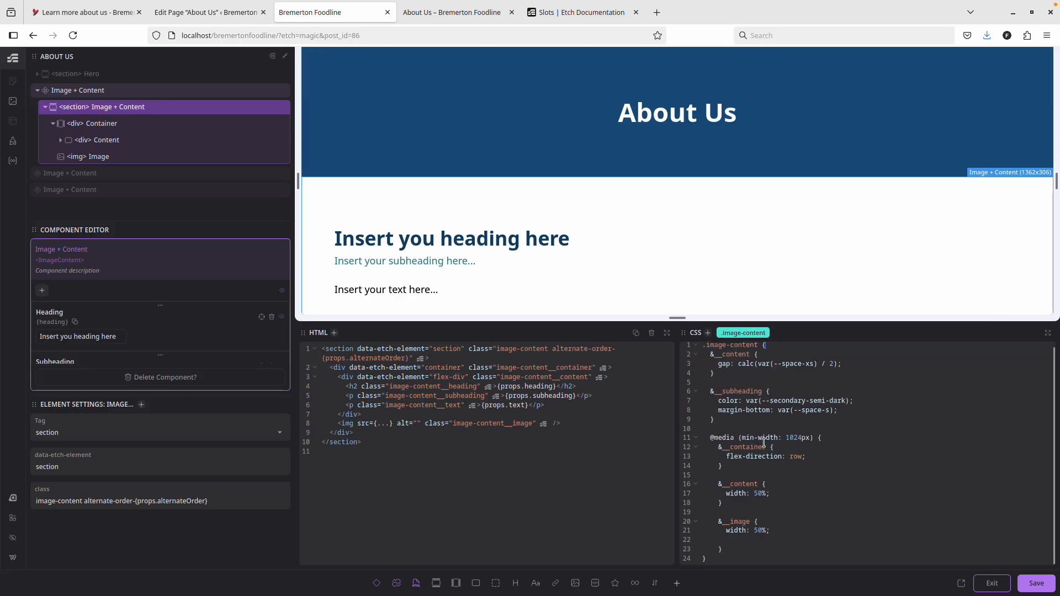
pyautogui.click(825, 439)
pyautogui.press('Return')
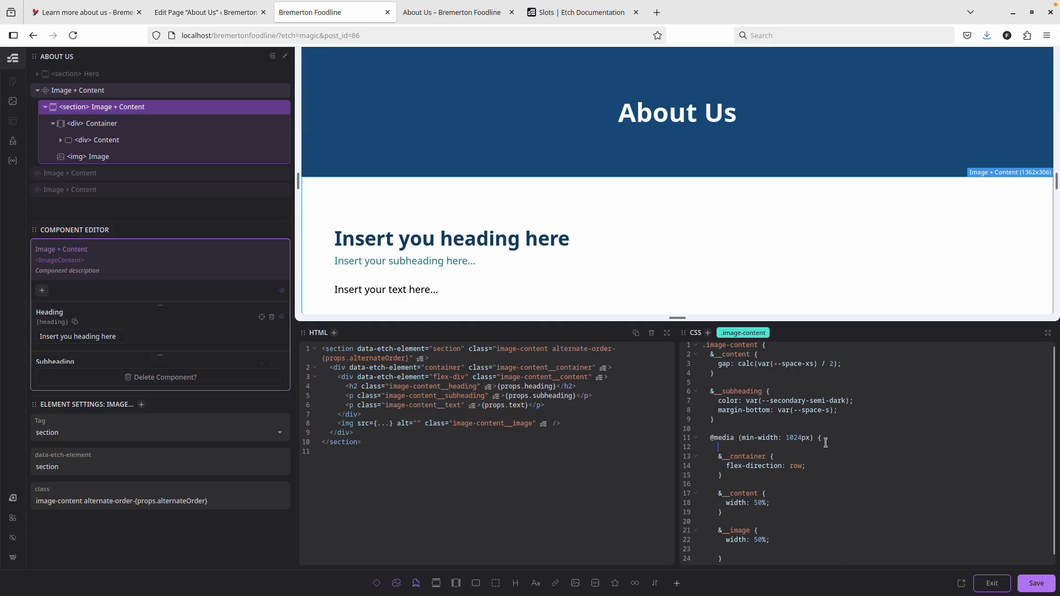
pyautogui.write('&.alternate-text-true')
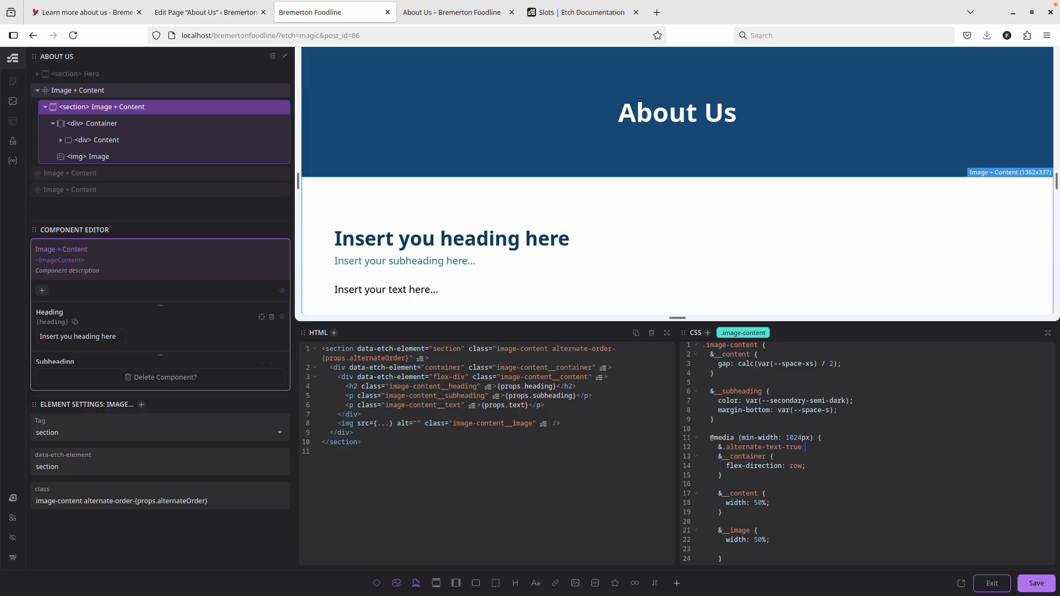
pyautogui.write('{')
pyautogui.press('Return')
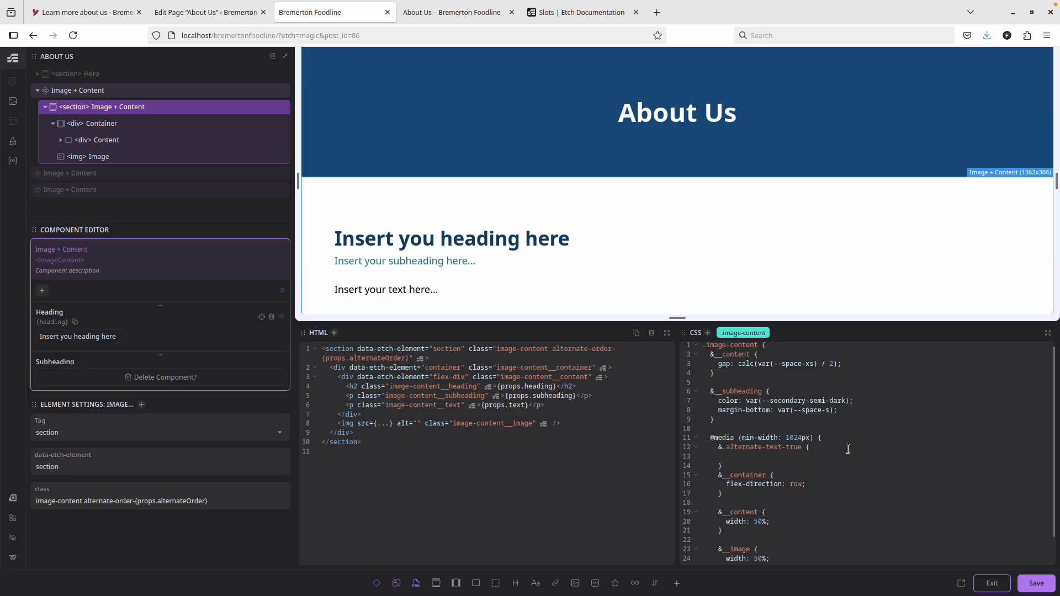
# Step: Extend the new rule's selector to &.alternate-text-true img and give it the declaration order: -1;
pyautogui.click(806, 448)
pyautogui.write('ima')
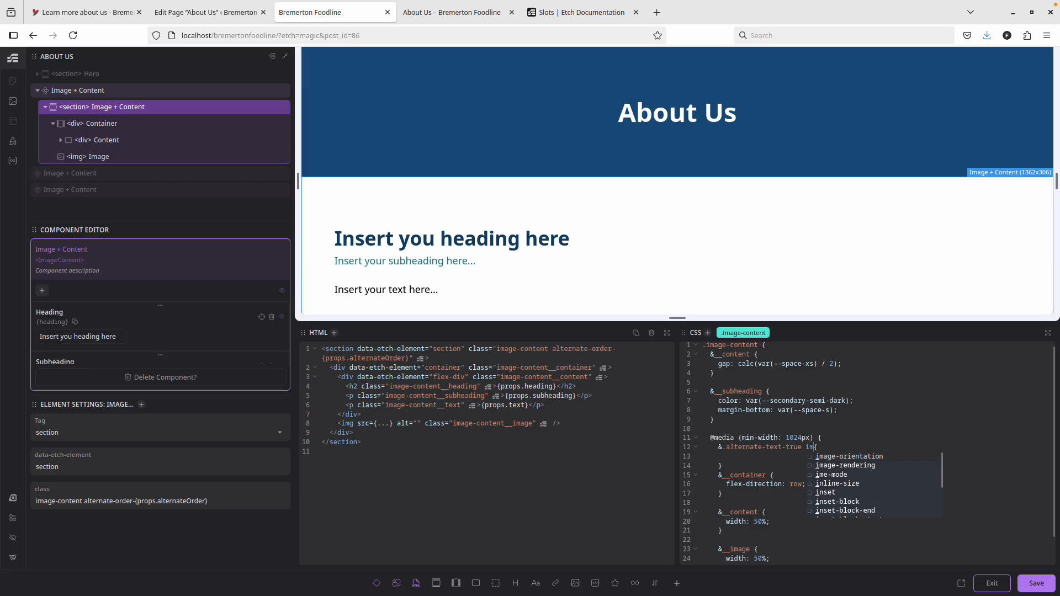
pyautogui.press('BackSpace')
pyautogui.write('g')
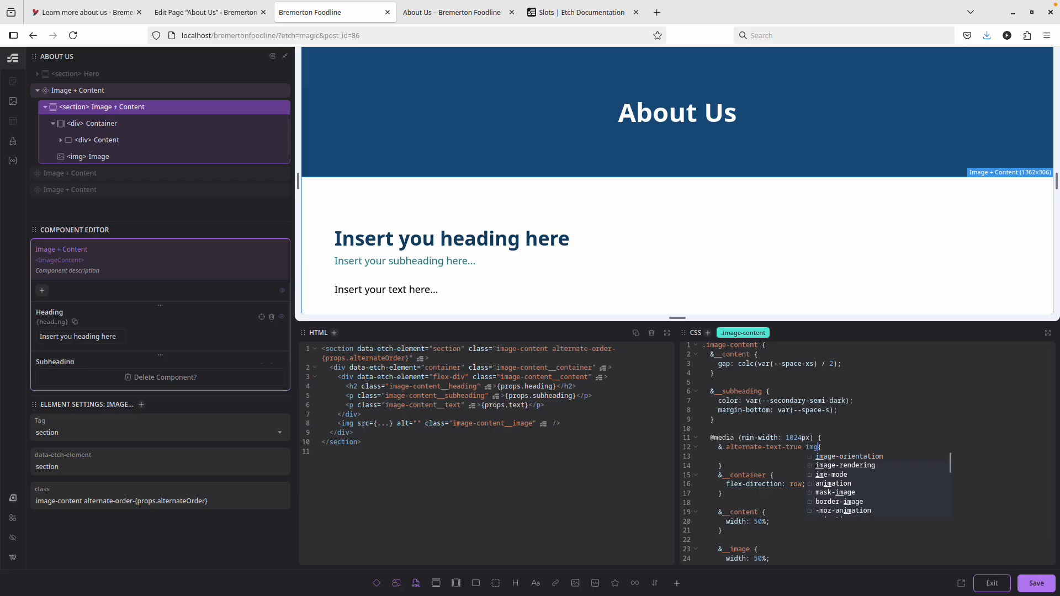
pyautogui.click(740, 462)
pyautogui.write('order: -1;')
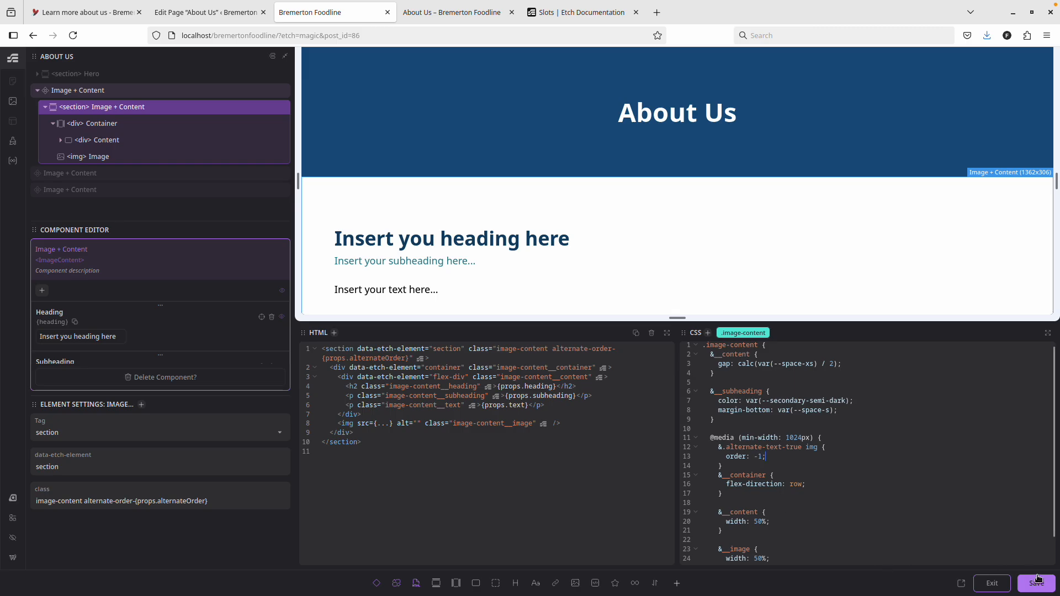
# Step: Reload the published About Us page and examine the Mission section's layout and the style rules applied to its image
pyautogui.hotkey('ctrl', 'Tab')
pyautogui.press('F5')
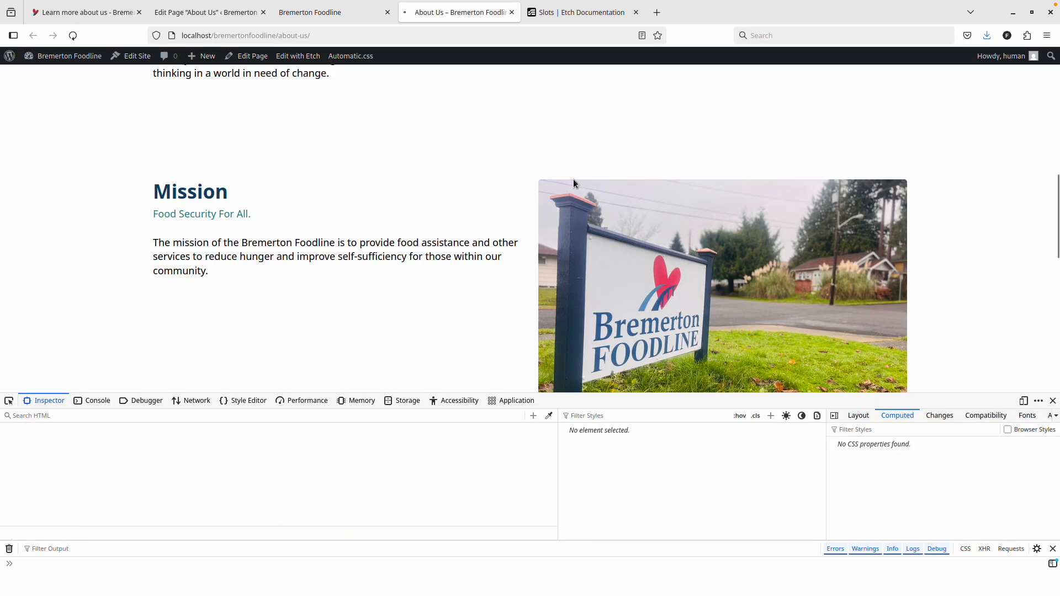
pyautogui.scroll(10, 475, 207)
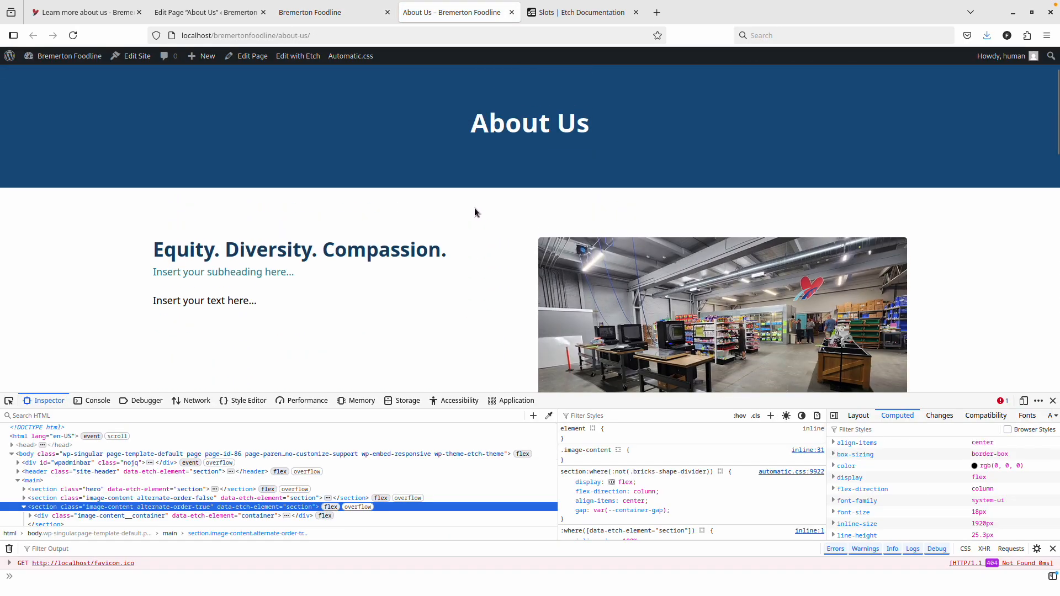
pyautogui.scroll(-4, 475, 207)
pyautogui.scroll(-3, 571, 309)
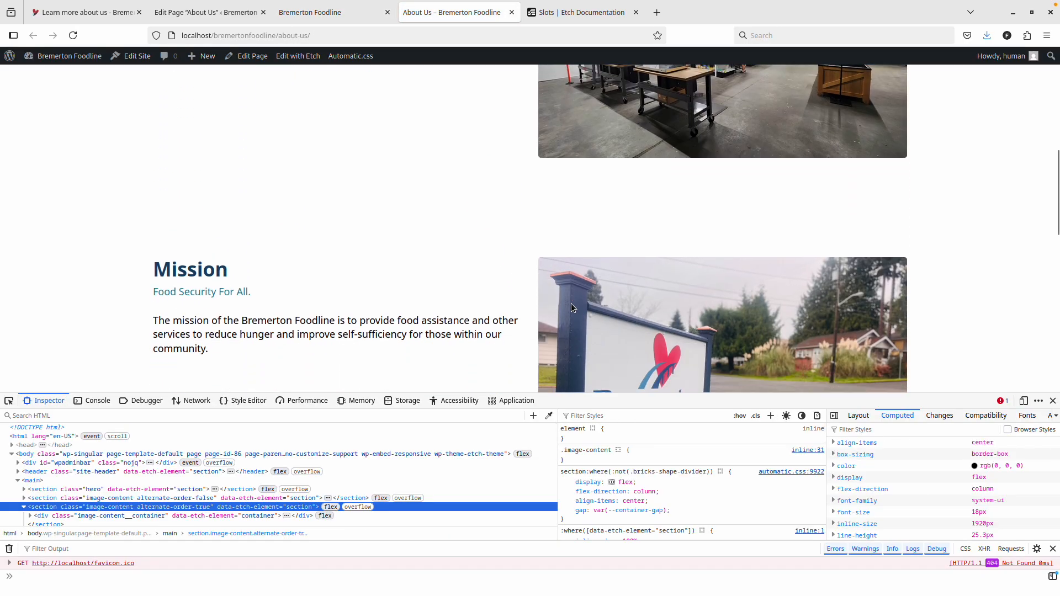
pyautogui.rightClick(555, 267)
pyautogui.click(602, 406)
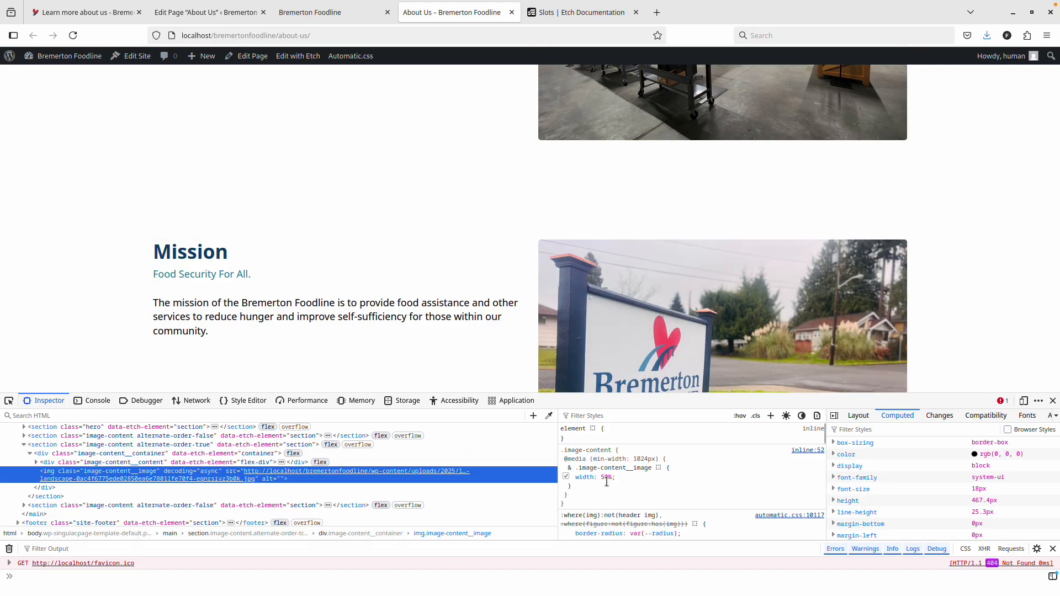
pyautogui.scroll(-2, 570, 471)
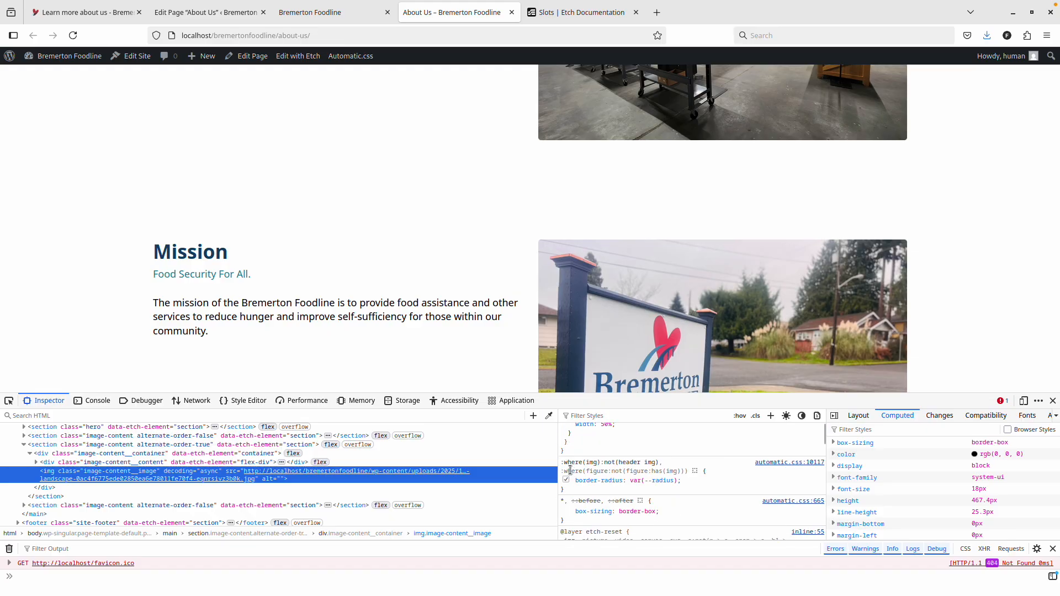
pyautogui.scroll(-8, 577, 493)
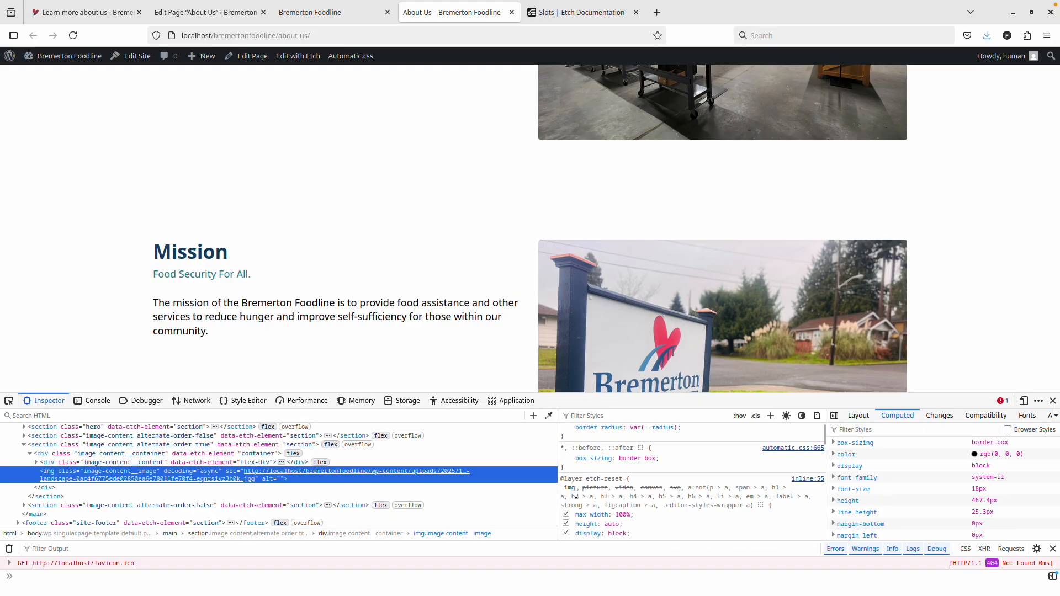
pyautogui.scroll(10, 576, 493)
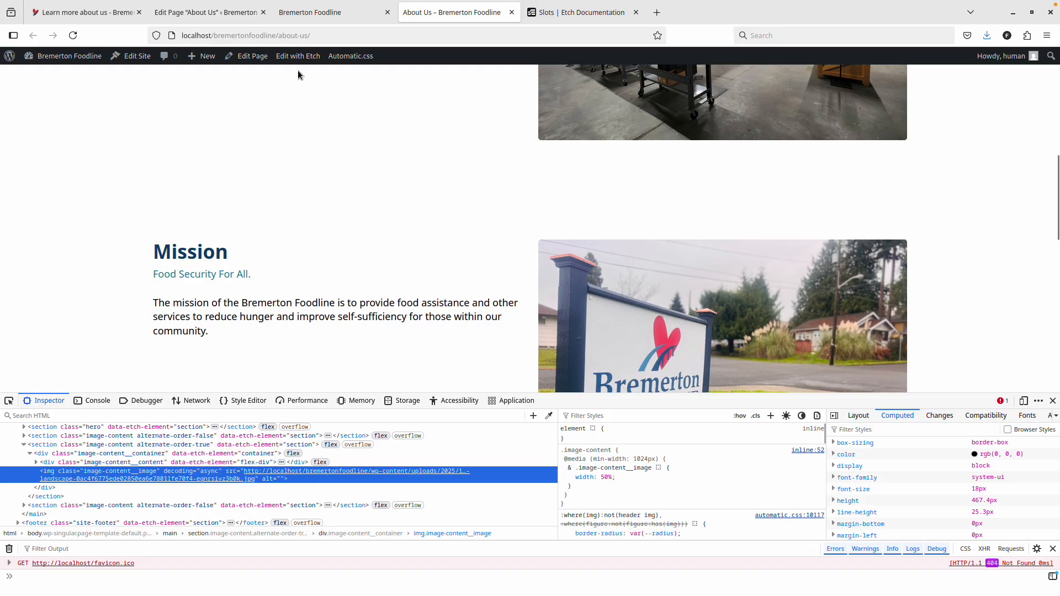
# Step: Move the alternate-order-{props.alternateOrder} class from the section element to the container div in the component's HTML
pyautogui.click(316, 13)
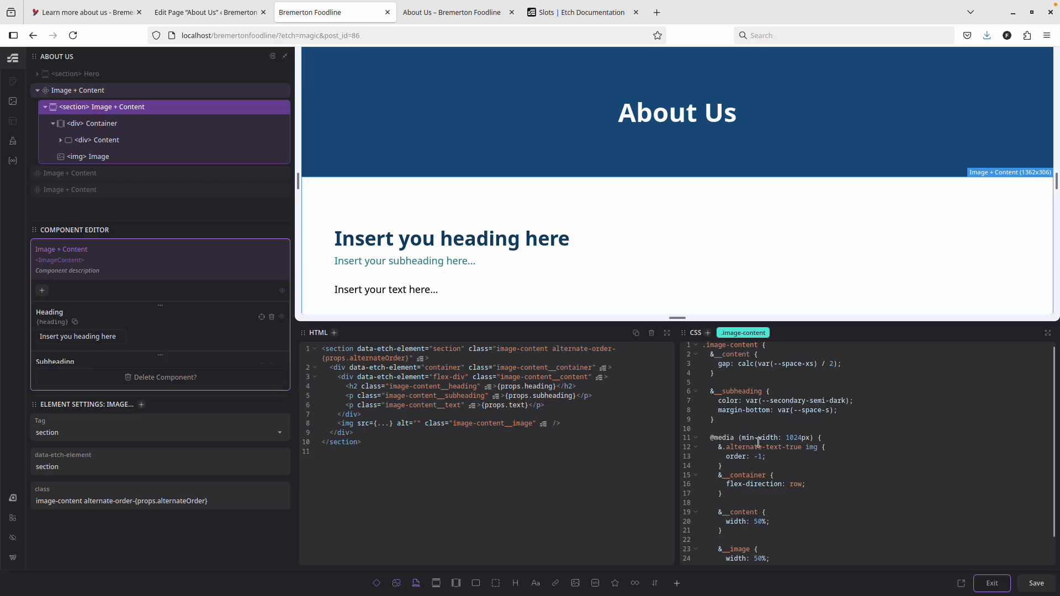
pyautogui.scroll(1, 719, 446)
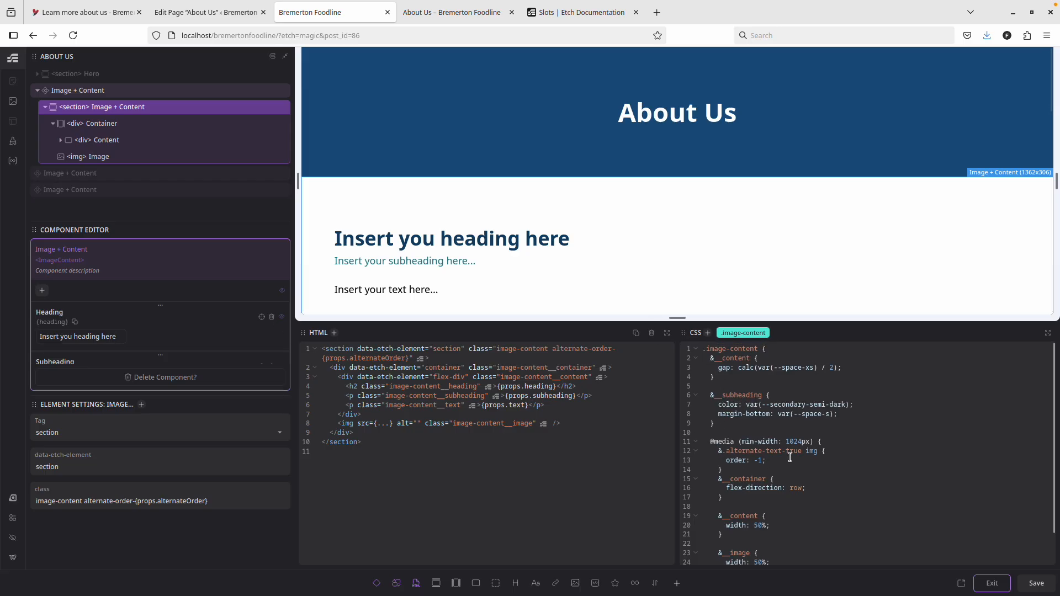
pyautogui.click(723, 450)
pyautogui.write('.')
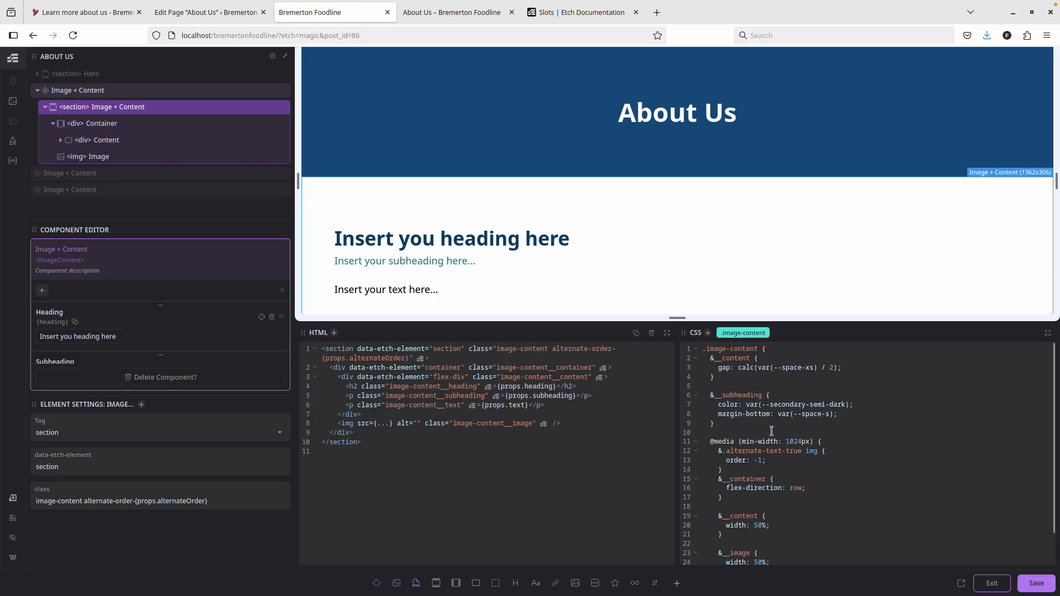
pyautogui.moveTo(802, 452); pyautogui.dragTo(715, 452)
pyautogui.click(409, 361)
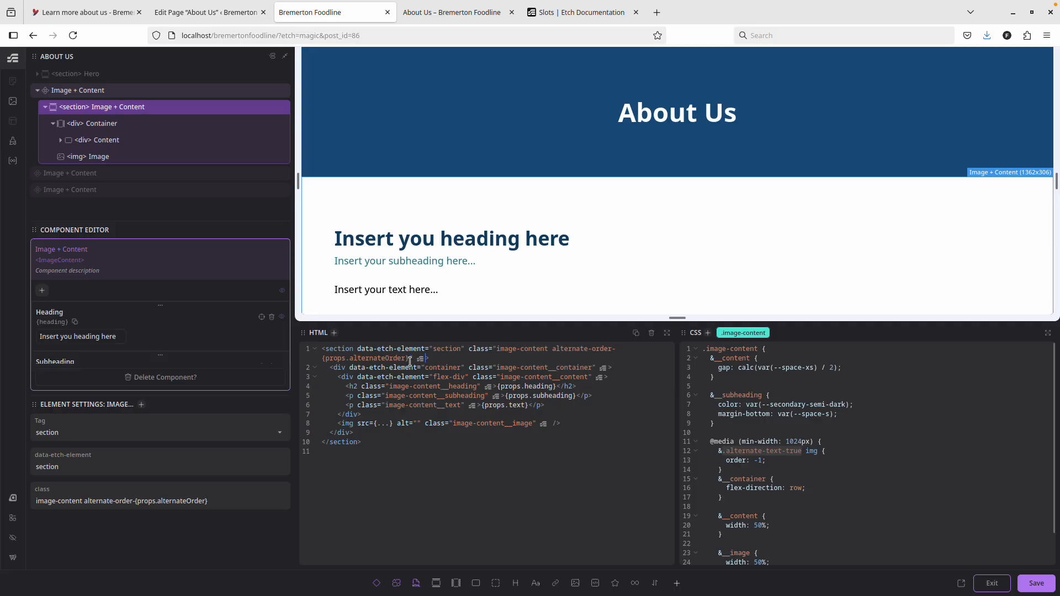
pyautogui.keyDown('shift'); pyautogui.click(548, 351); pyautogui.keyUp('shift')
pyautogui.hotkey('ctrl', 'c')
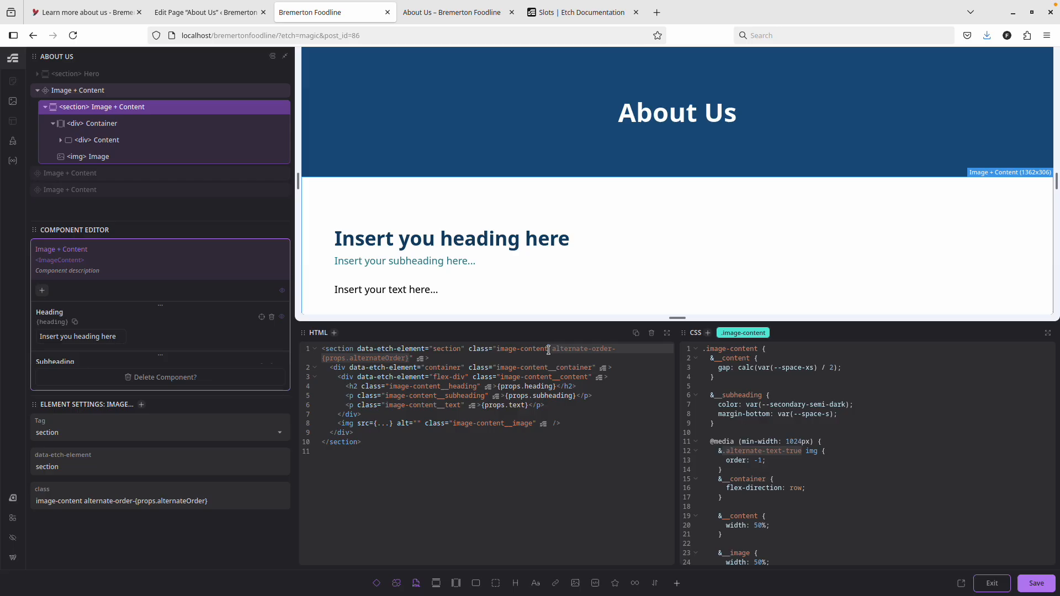
pyautogui.press('BackSpace')
pyautogui.click(594, 358)
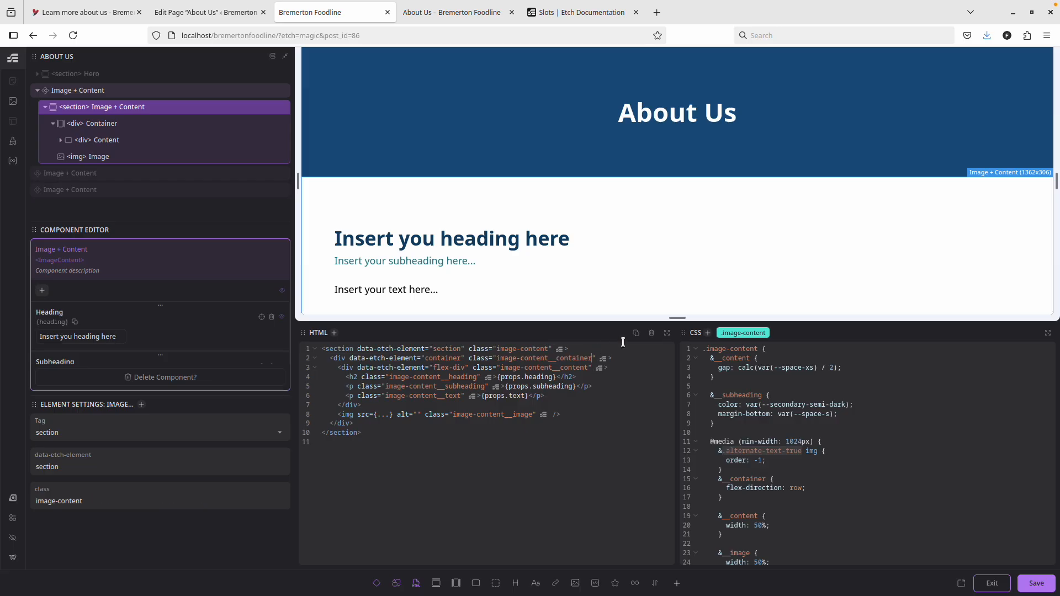
pyautogui.hotkey('ctrl', 'v')
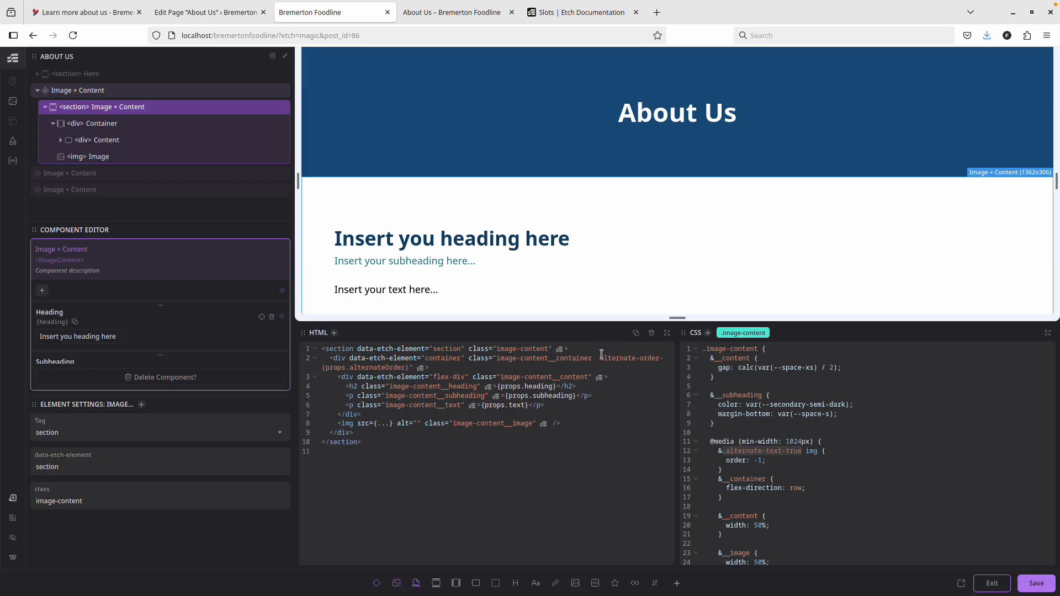
# Step: Remove the & from the .alternate-text-true img selector, separate that rule from the container rule with a blank line, and save the page
pyautogui.click(726, 451)
pyautogui.press('BackSpace')
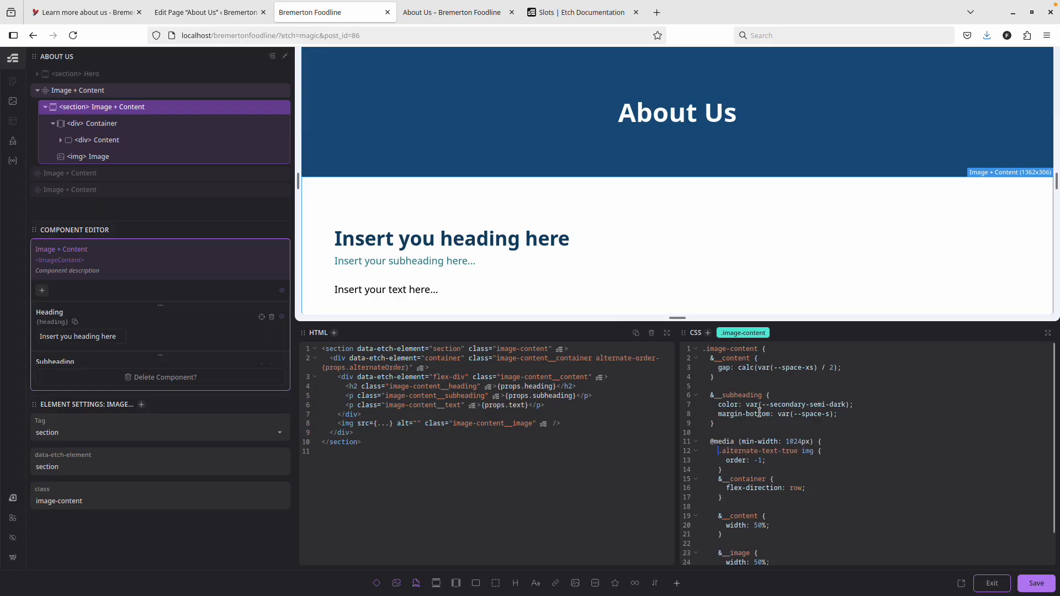
pyautogui.press('Return')
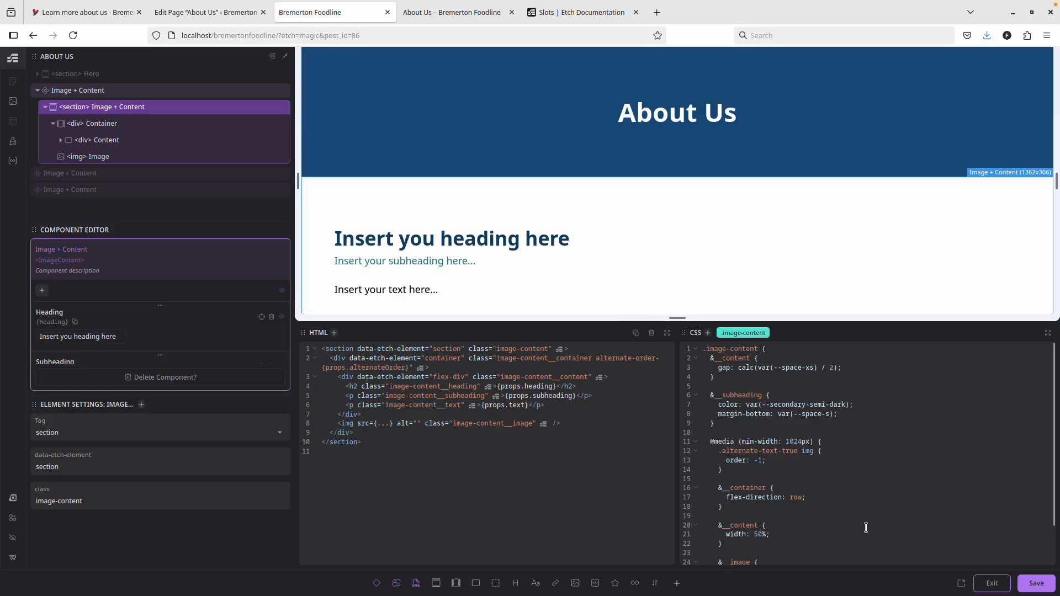
pyautogui.click(1033, 585)
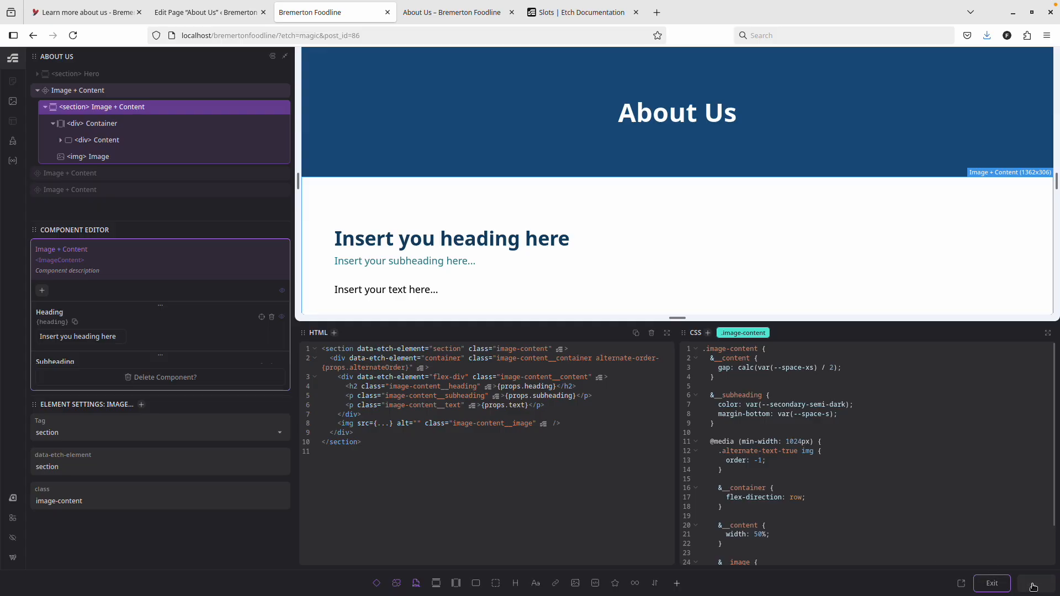
# Step: Reload the published About Us page and check the image and text order of its Image + Content sections
pyautogui.click(479, 14)
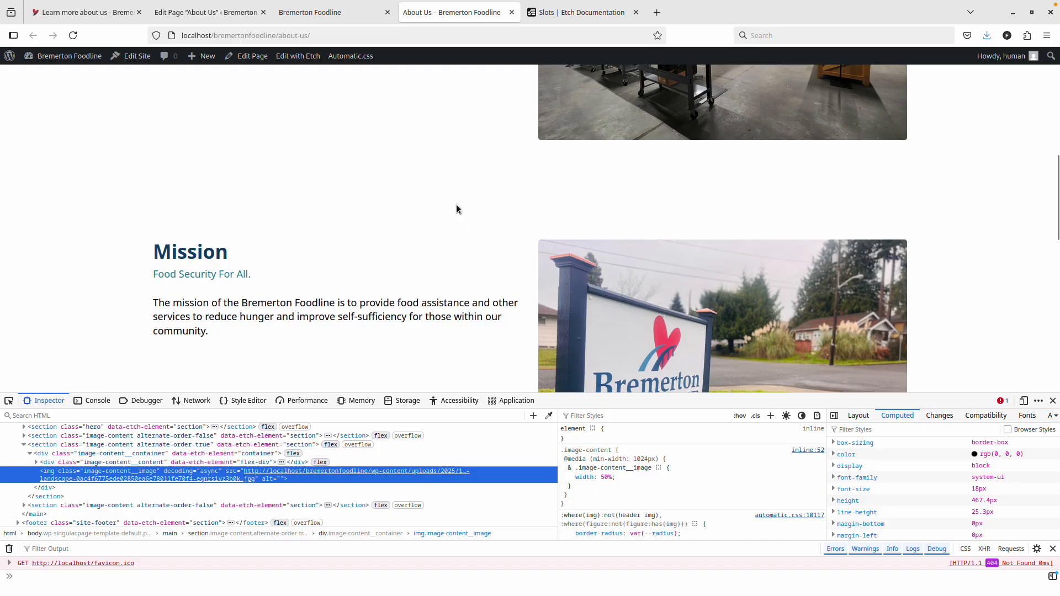
pyautogui.press('F5')
pyautogui.scroll(3, 445, 194)
pyautogui.scroll(-5, 445, 195)
pyautogui.scroll(4, 400, 154)
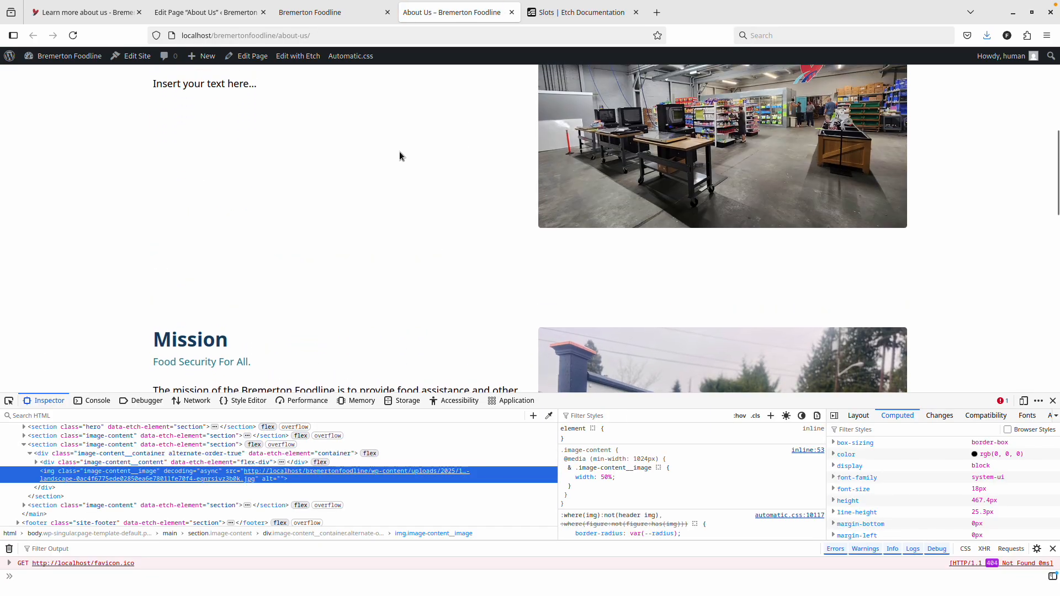
pyautogui.scroll(-4, 400, 153)
pyautogui.hotkey('ctrl', 'pageup')
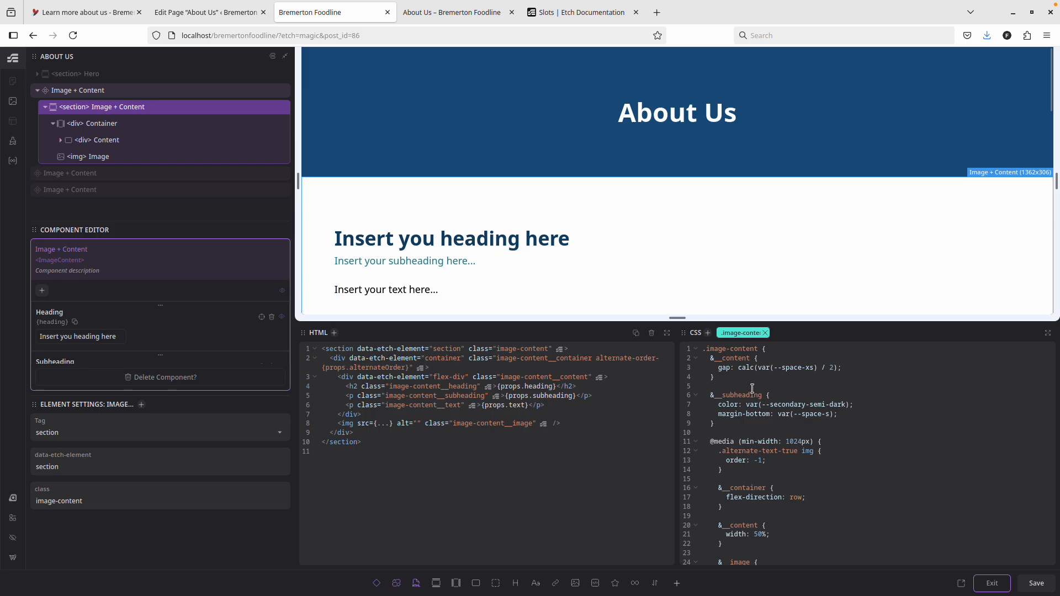
pyautogui.click(759, 462)
pyautogui.write('1')
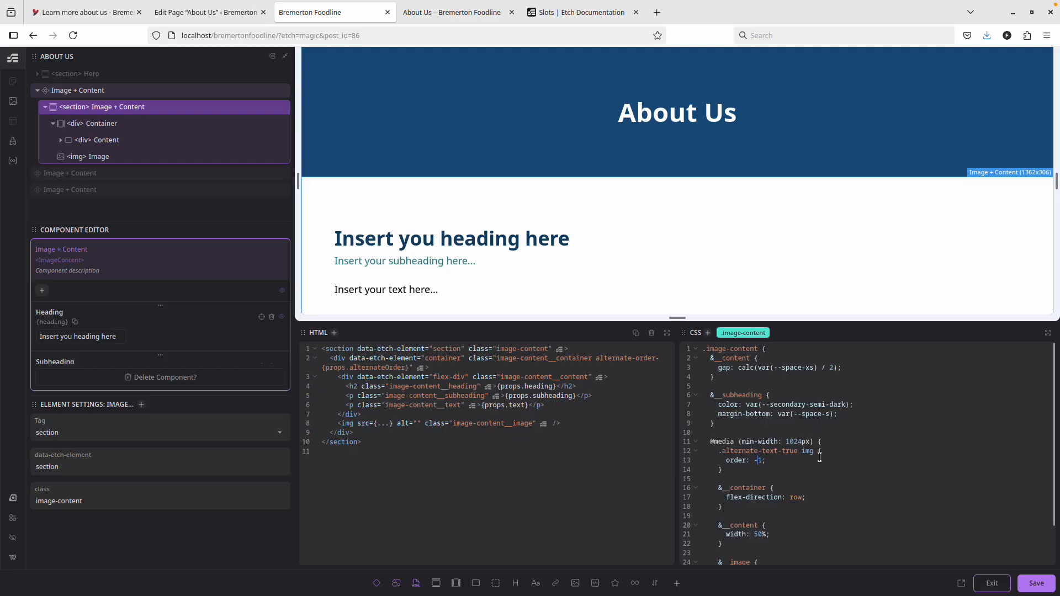
# Step: Inspect the Mission image and its container on the published About Us page, and filter the image's style rules by "order"
pyautogui.click(451, 12)
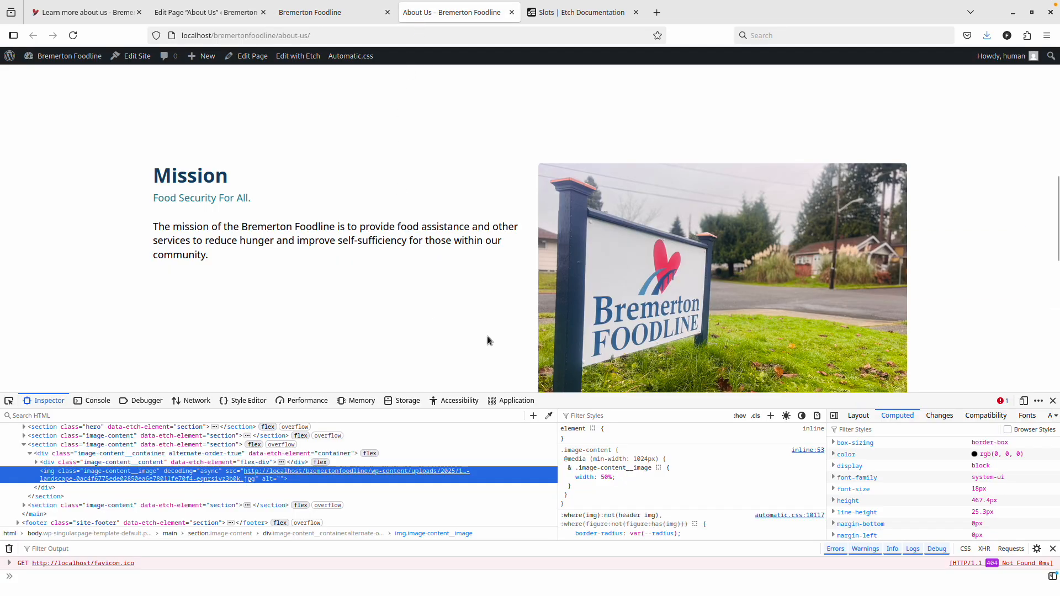
pyautogui.rightClick(556, 253)
pyautogui.click(602, 390)
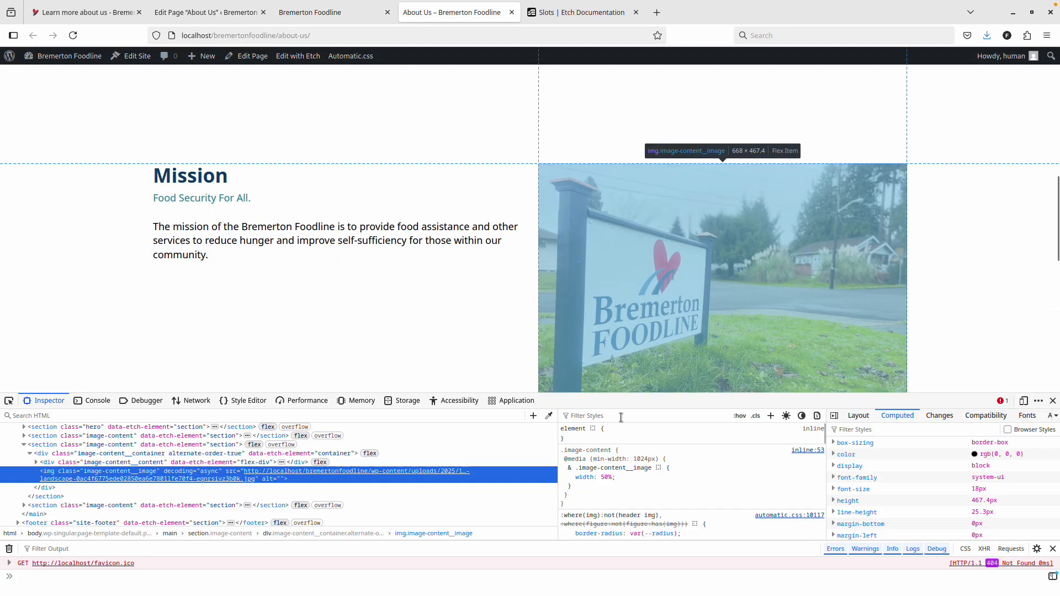
pyautogui.scroll(-2, 879, 478)
pyautogui.scroll(2, 879, 473)
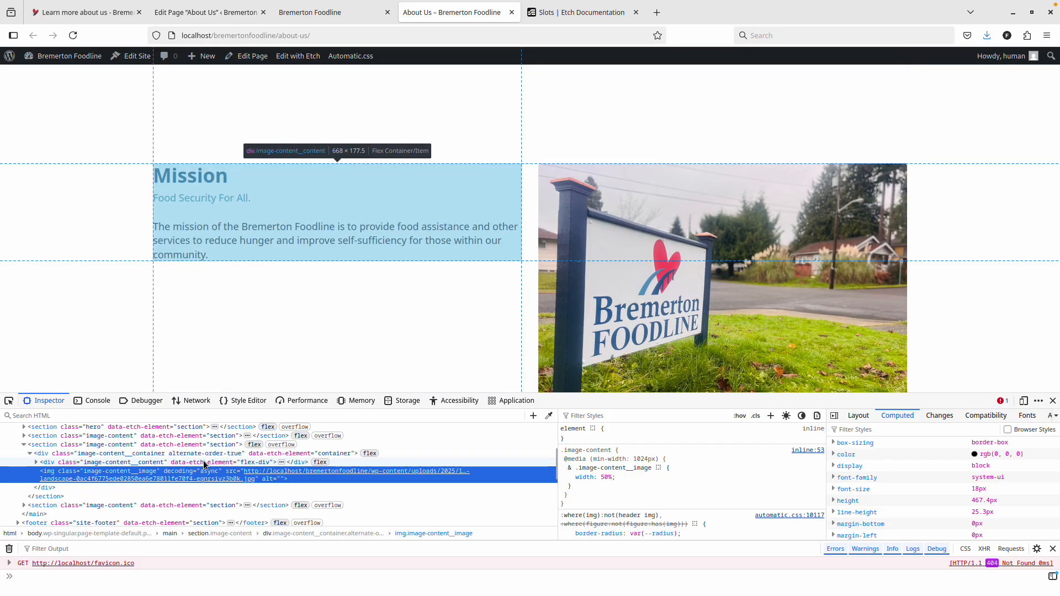
pyautogui.click(205, 457)
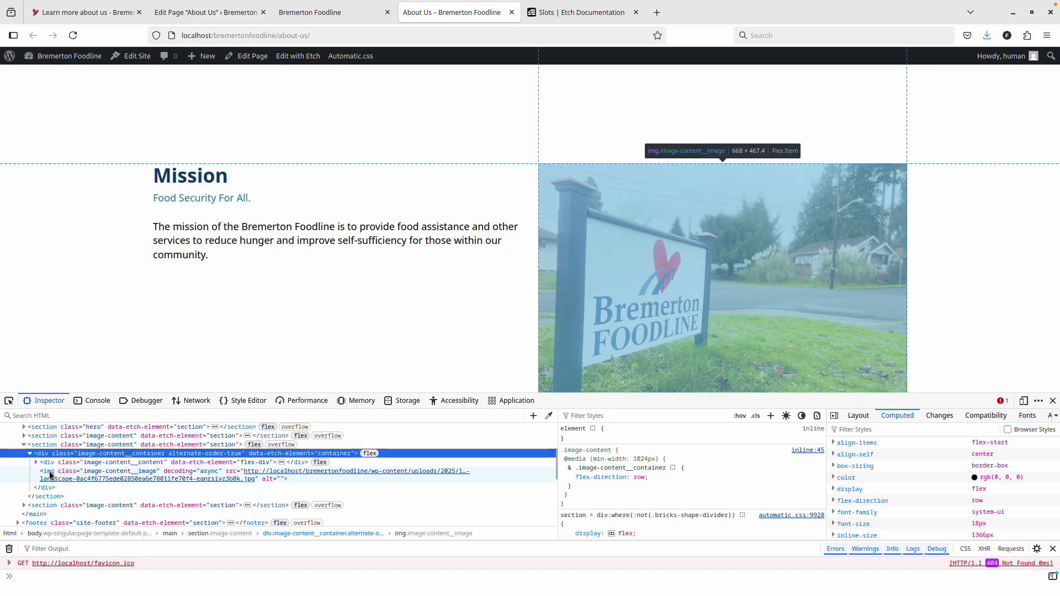
pyautogui.click(49, 475)
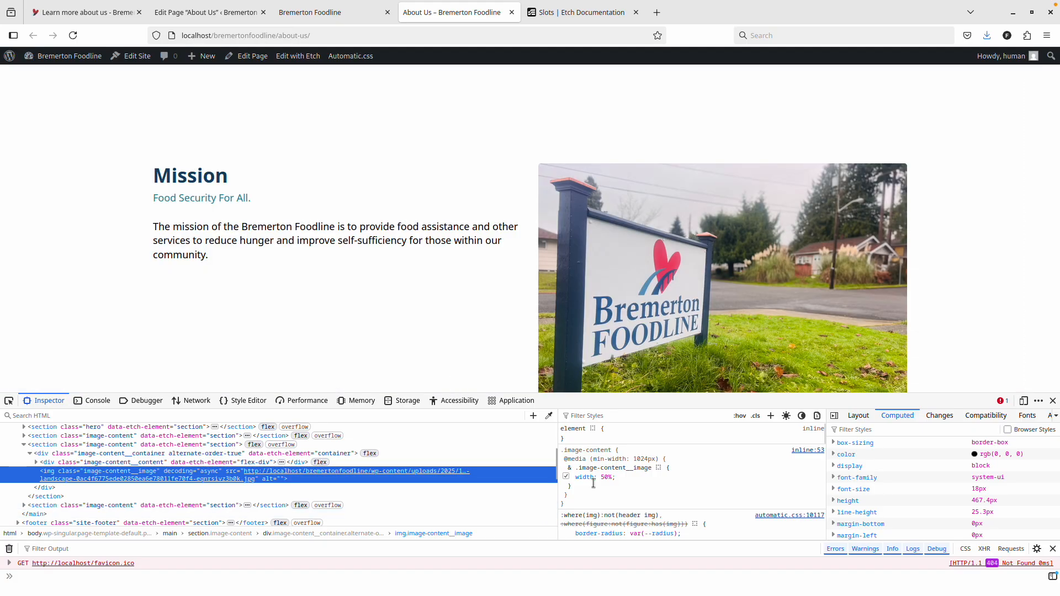
pyautogui.click(609, 417)
pyautogui.write('order')
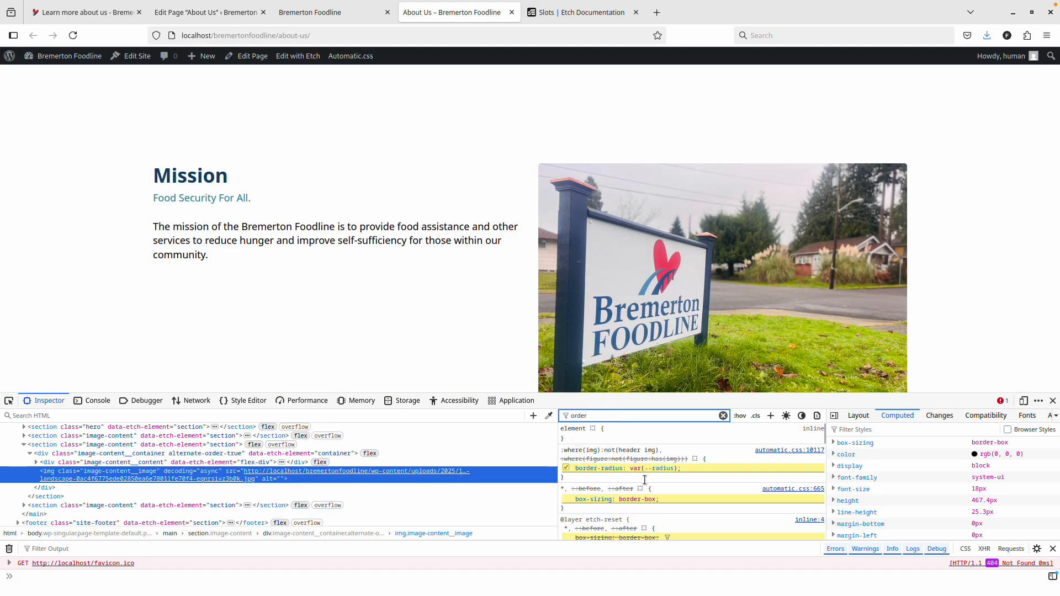
# Step: Rename the .alternate-text-true img selector in the Image + Content component's CSS to .alternate-order-true img and save the page
pyautogui.scroll(-5, 645, 483)
pyautogui.scroll(5, 645, 483)
pyautogui.scroll(-5, 645, 484)
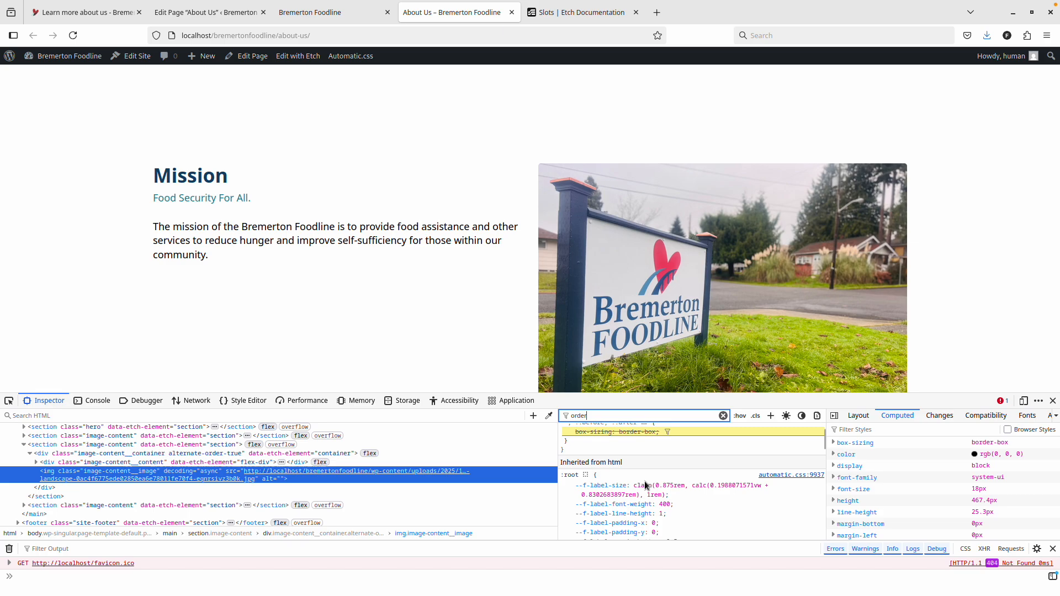
pyautogui.scroll(5, 645, 485)
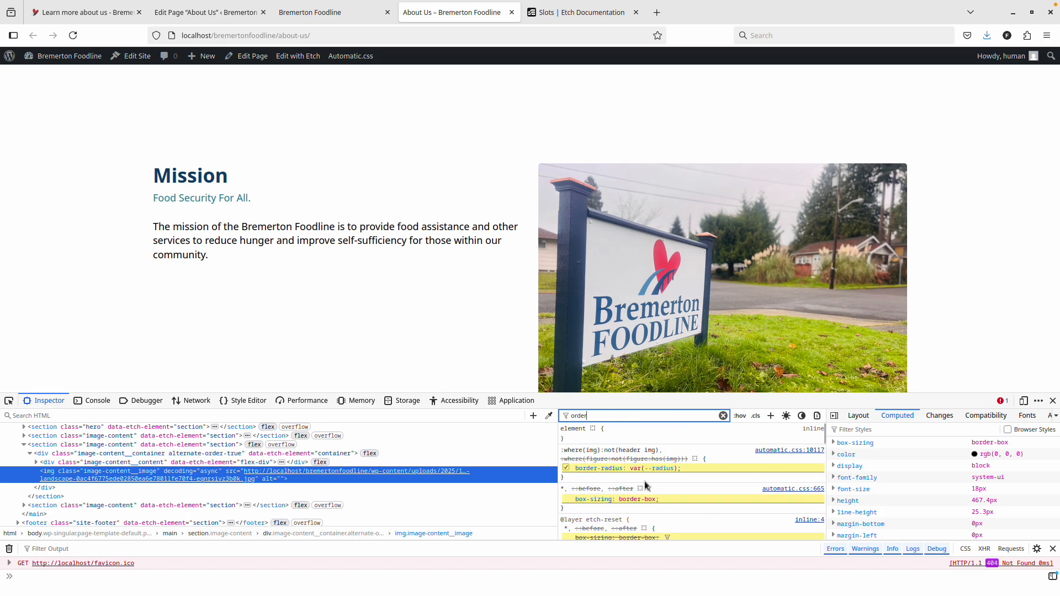
pyautogui.click(342, 17)
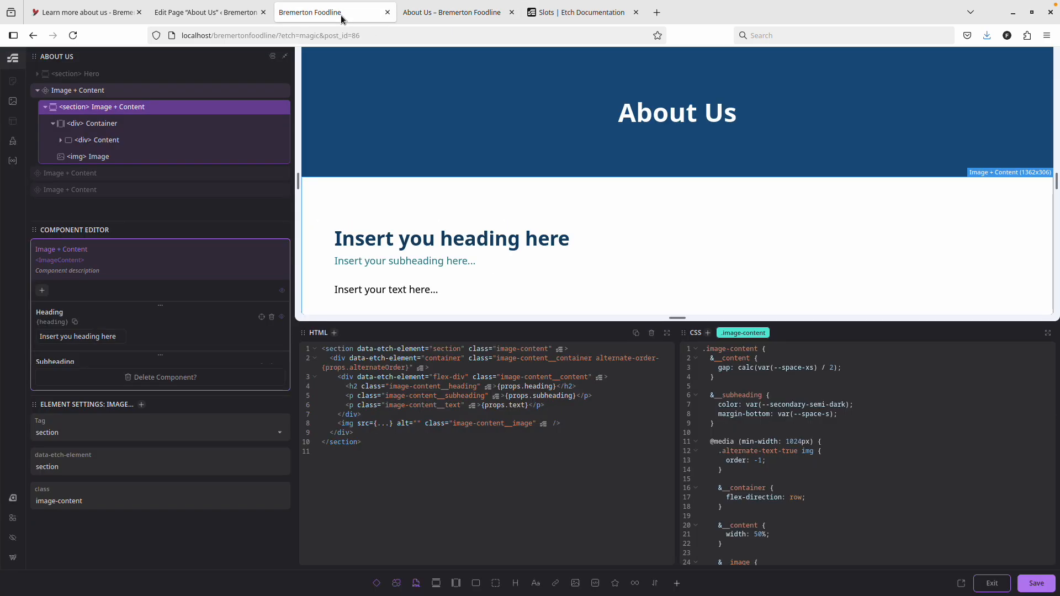
pyautogui.click(772, 450)
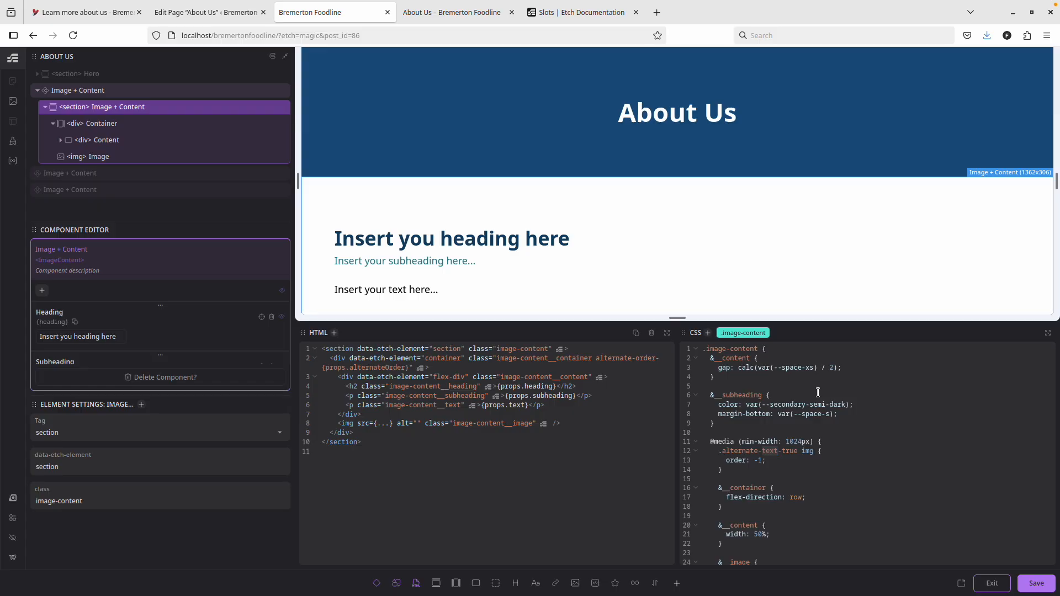
pyautogui.write('order')
pyautogui.click(1035, 584)
# Step: Reload the published About Us page and check the image and text order of the Mission and Vision sections
pyautogui.hotkey('ctrl', 'Tab')
pyautogui.press('F5')
pyautogui.scroll(5, 588, 294)
pyautogui.scroll(-3, 461, 227)
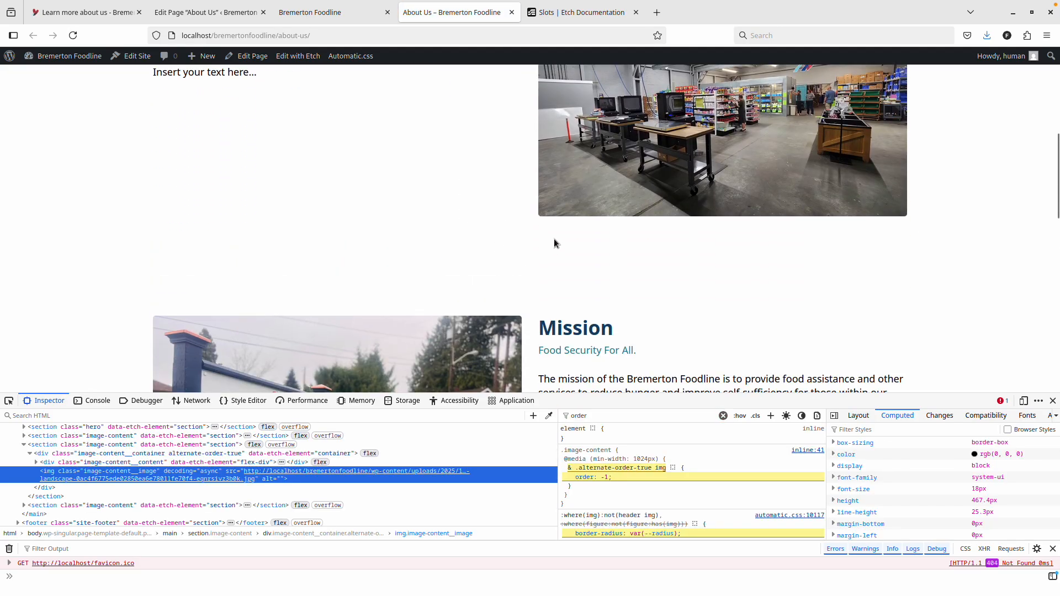
pyautogui.scroll(3, 512, 241)
pyautogui.scroll(-3, 554, 234)
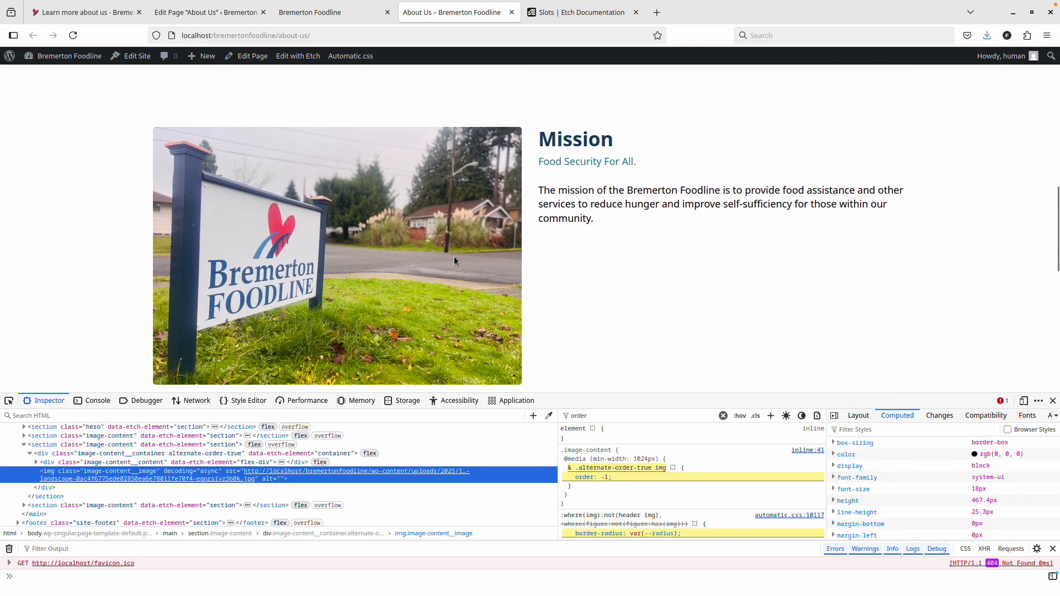
pyautogui.scroll(1, 454, 259)
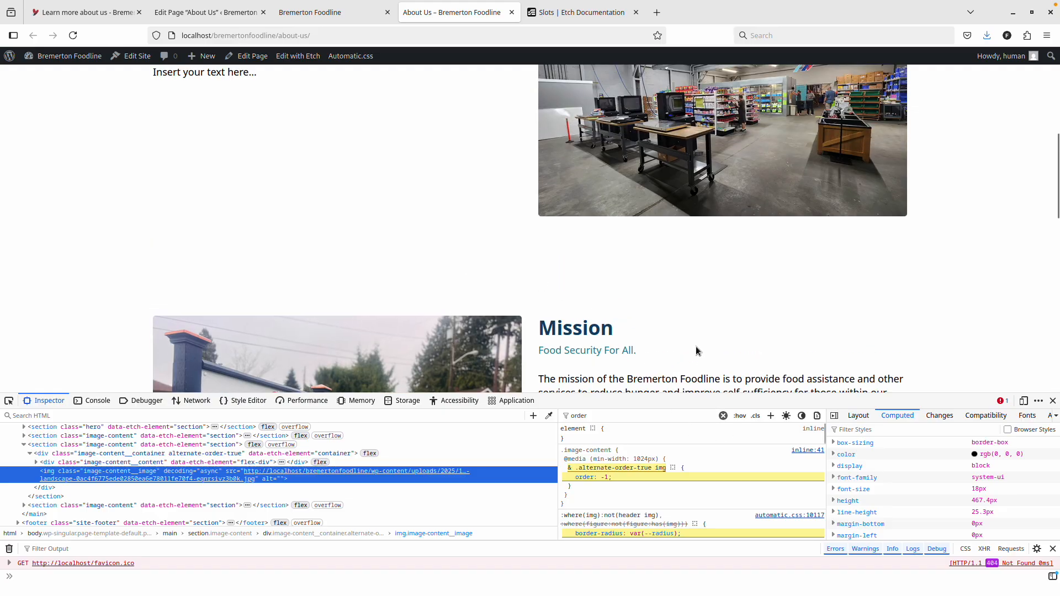
pyautogui.scroll(-10, 696, 347)
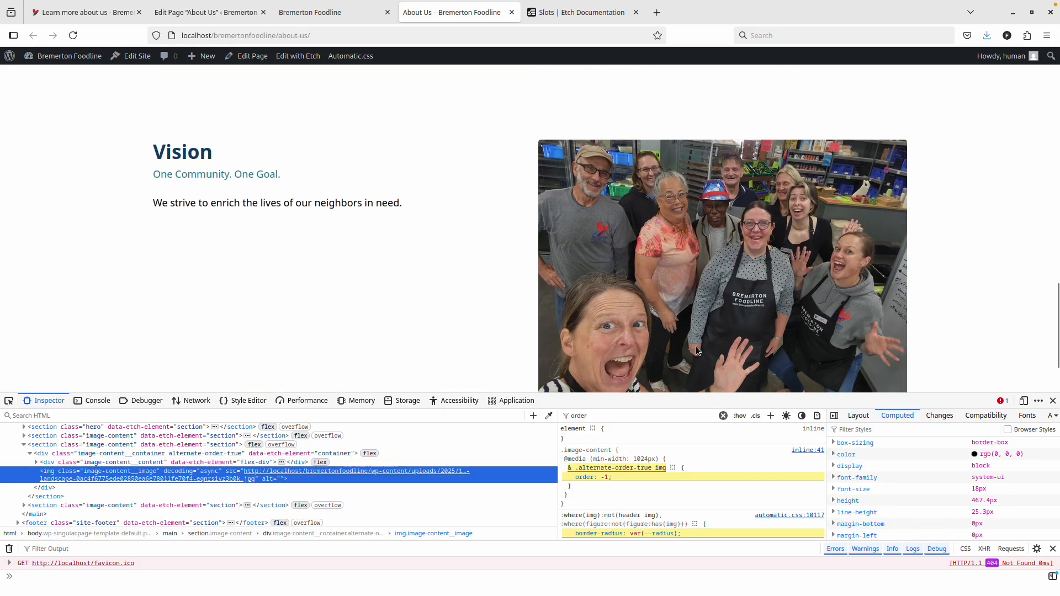
pyautogui.scroll(-2, 696, 347)
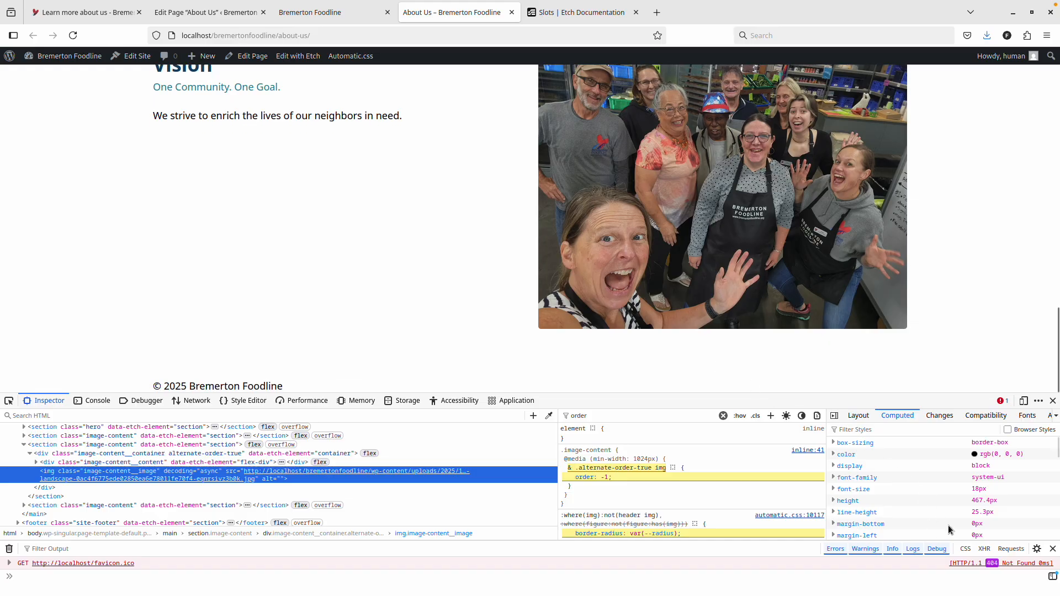
# Step: Close the developer tools and review the alternating Image + Content sections at full window height
pyautogui.click(1054, 401)
pyautogui.scroll(8, 587, 359)
pyautogui.scroll(9, 587, 355)
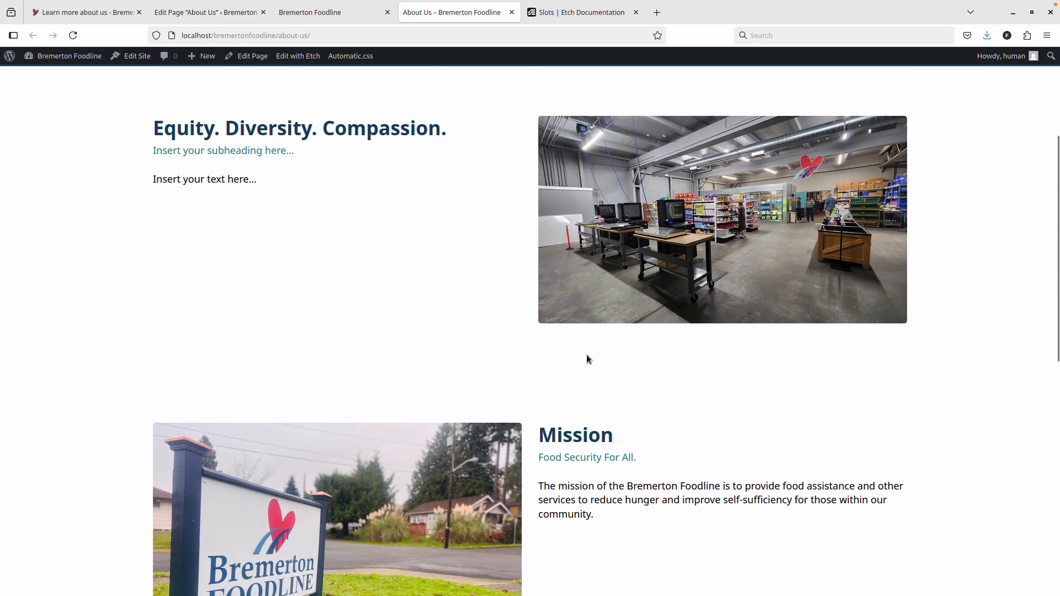
pyautogui.scroll(-9, 569, 360)
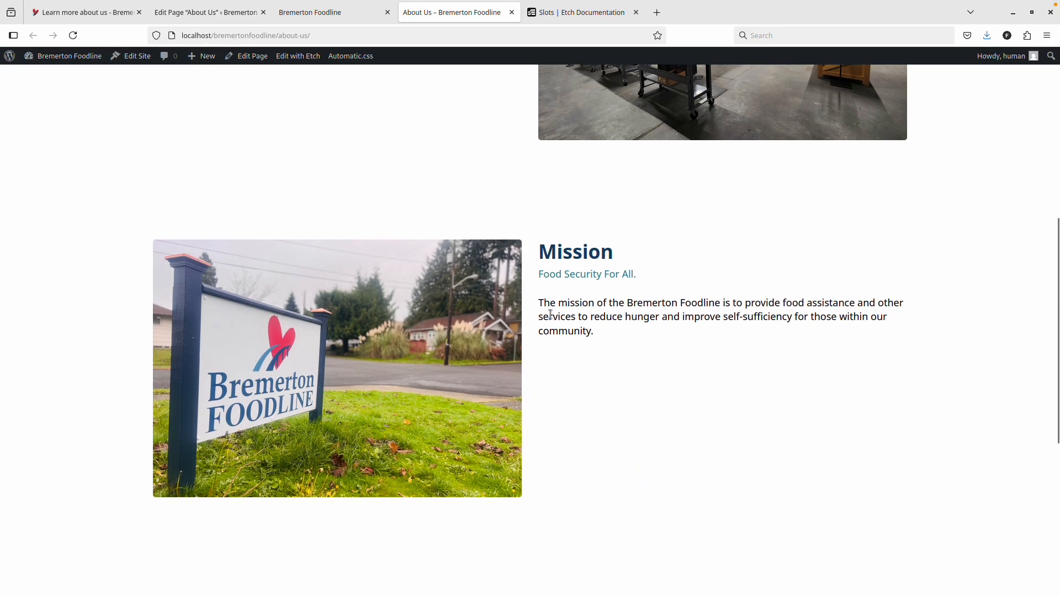
pyautogui.scroll(5, 588, 338)
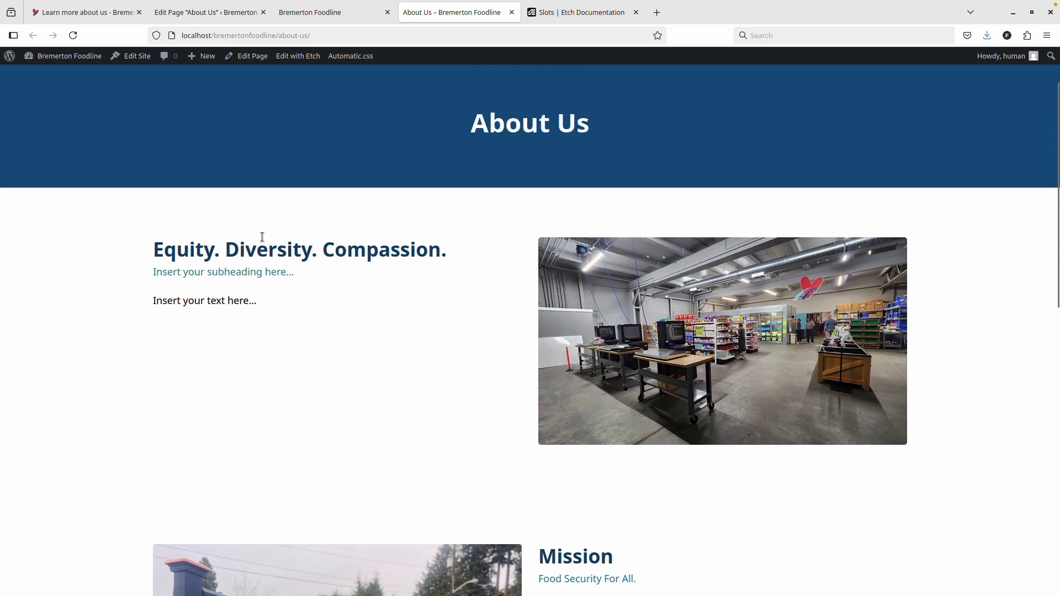
# Step: Return to the Etch builder and exit editing of the Image + Content component
pyautogui.click(323, 13)
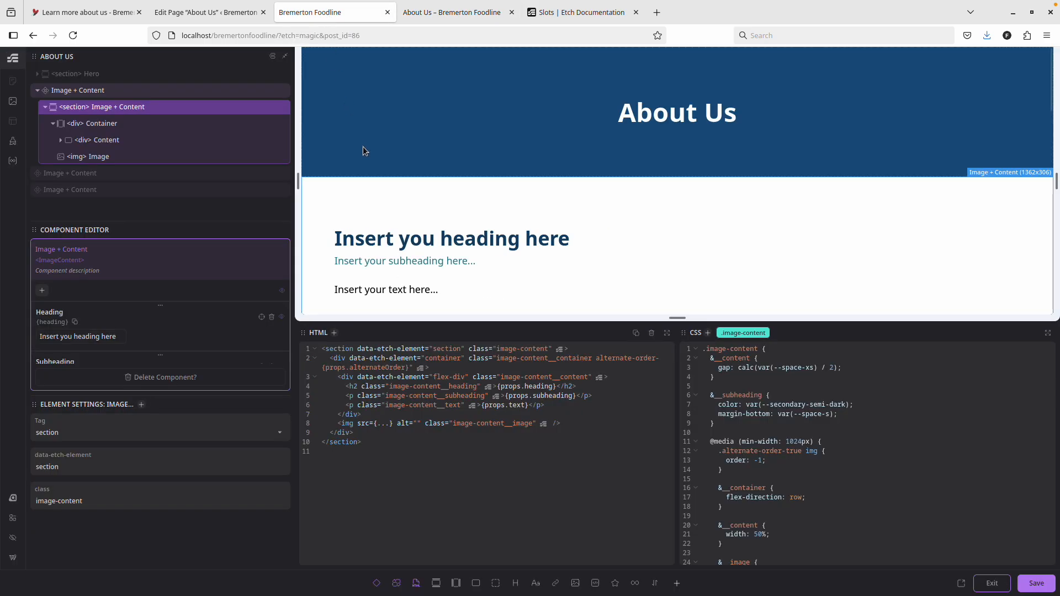
pyautogui.click(214, 14)
pyautogui.click(298, 14)
pyautogui.click(990, 583)
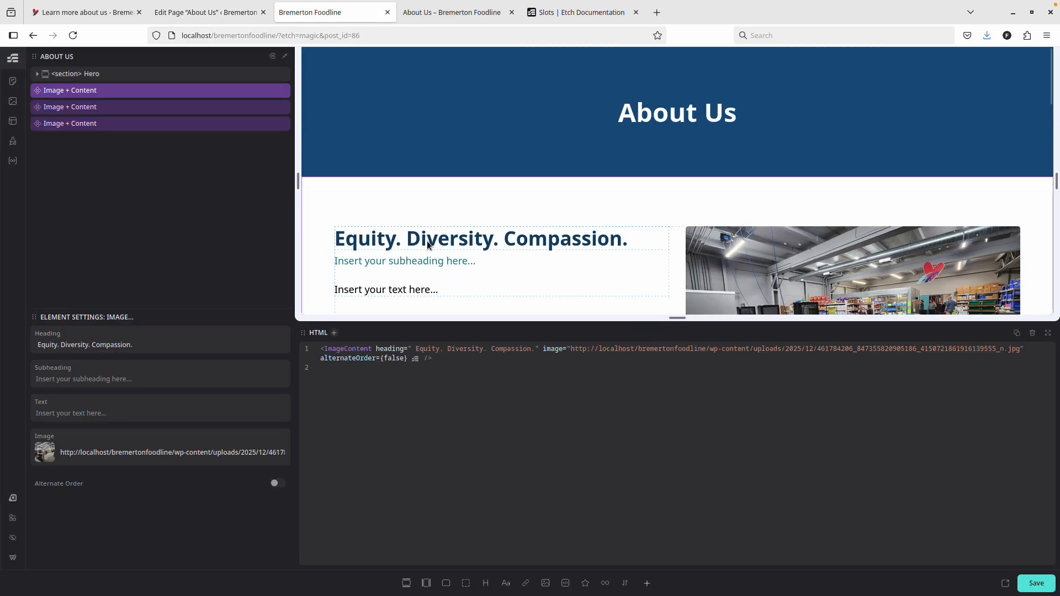
pyautogui.scroll(-2, 428, 245)
# Step: Copy the paragraphs under Equity. Diversity. Compassion. from the bremertonfoodline.org About Us page into the first Image + Content component's Text property
pyautogui.click(207, 12)
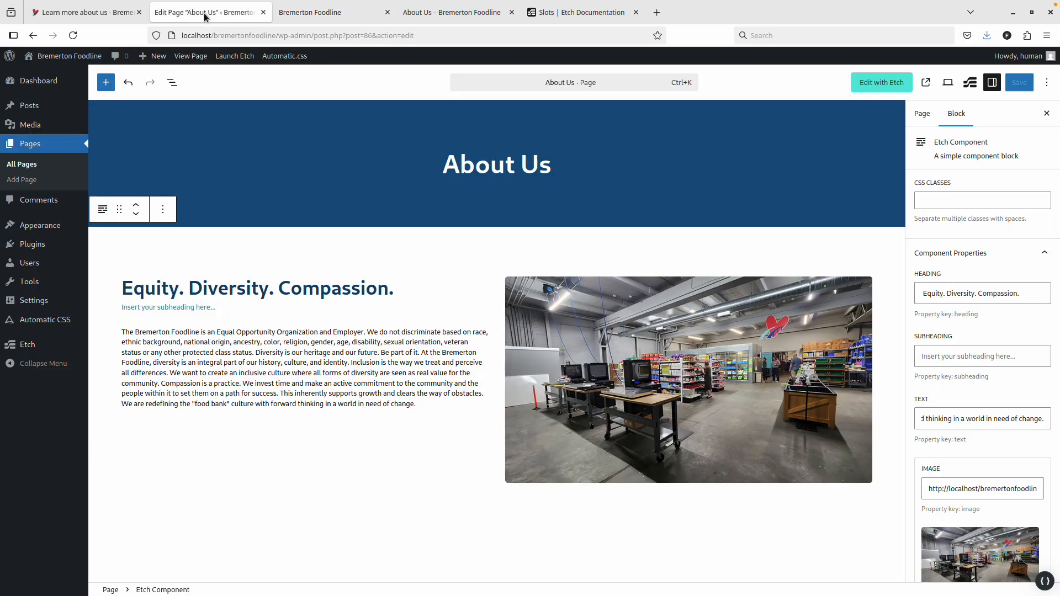
pyautogui.click(122, 13)
pyautogui.click(319, 304)
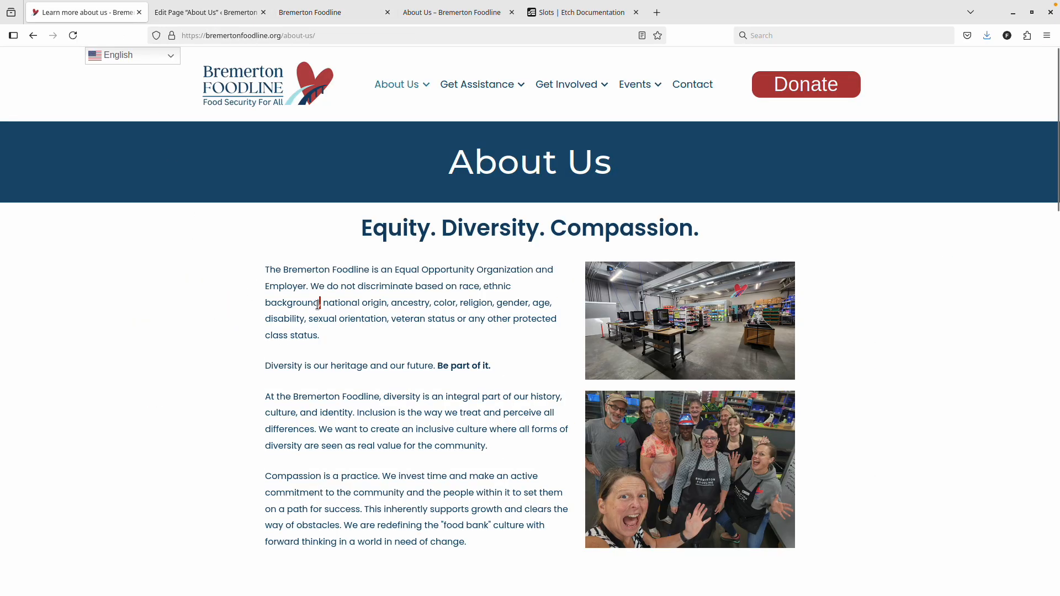
pyautogui.moveTo(271, 271); pyautogui.dragTo(479, 542)
pyautogui.hotkey('ctrl', 'c')
pyautogui.hotkey('ctrl', 'Tab')
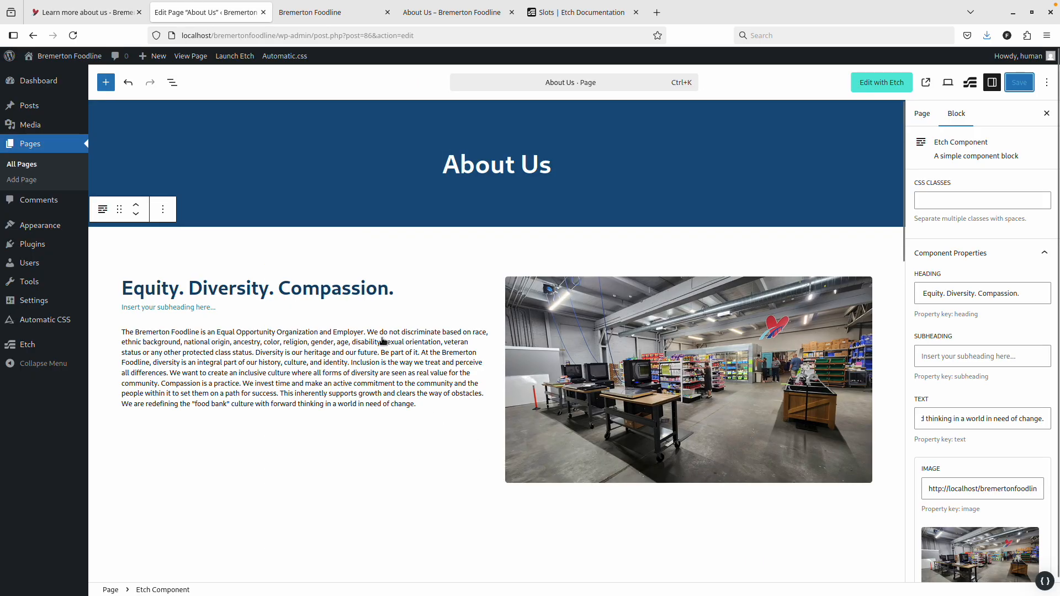
pyautogui.hotkey('ctrl', 'Tab')
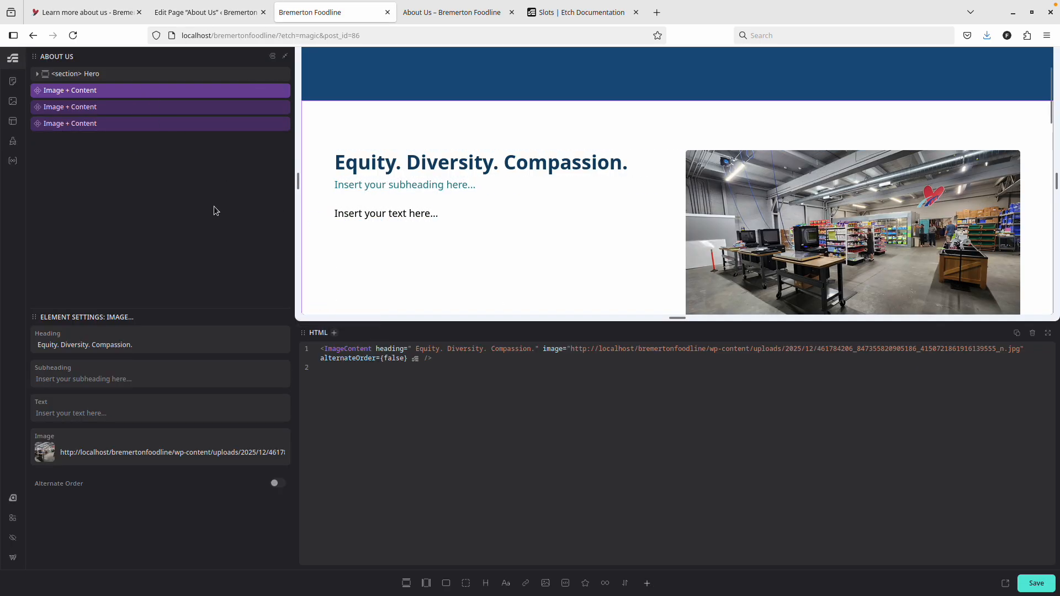
pyautogui.click(92, 415)
pyautogui.hotkey('ctrl', 'v')
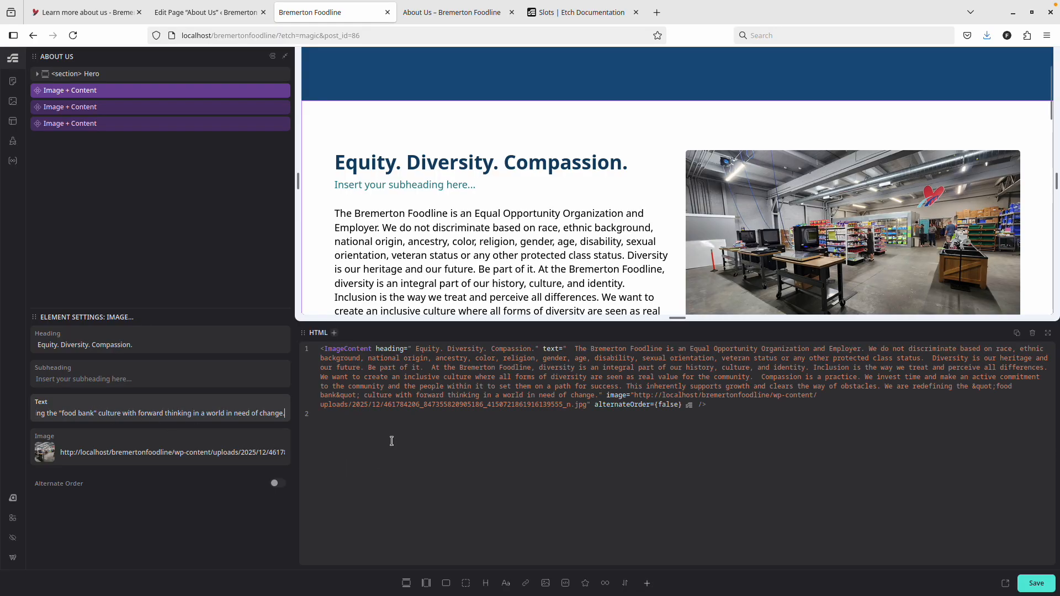
# Step: Review the heading and text layout on the original bremertonfoodline.org About Us page, then return to the Etch builder and save the page
pyautogui.click(99, 13)
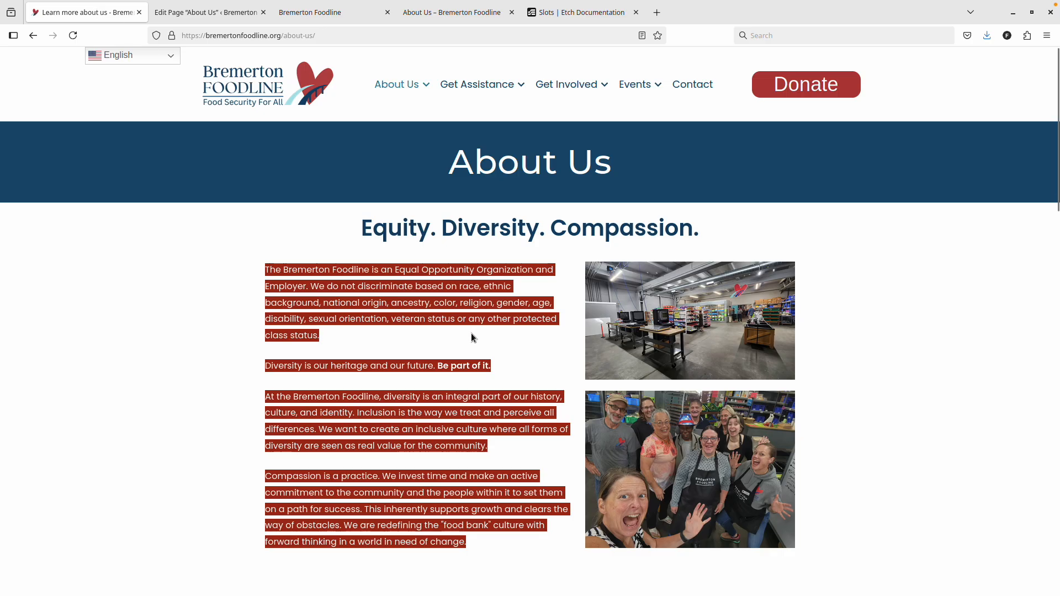
pyautogui.scroll(-2, 471, 334)
pyautogui.scroll(-2, 504, 371)
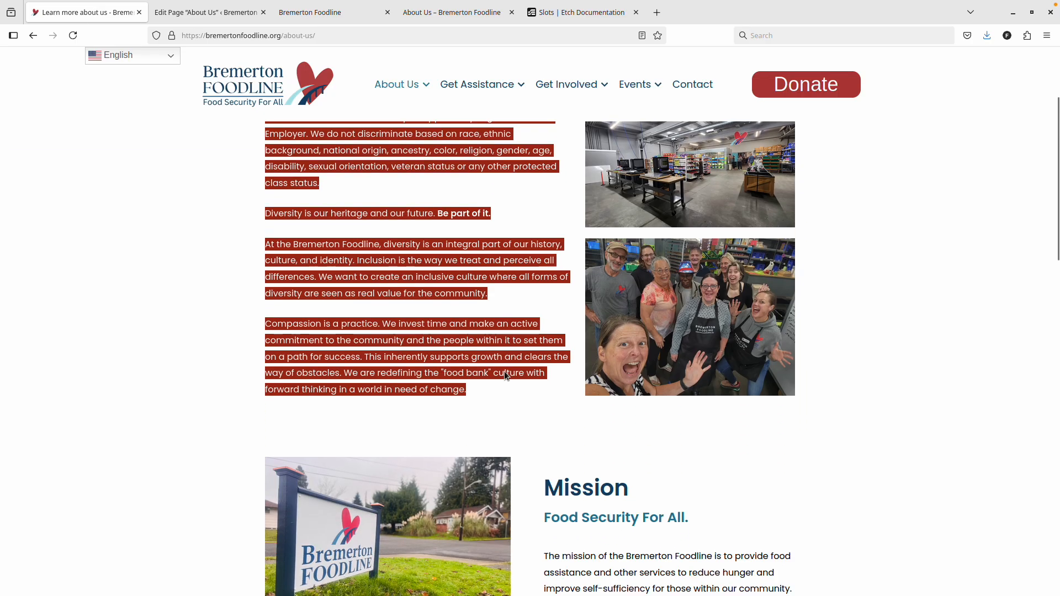
pyautogui.scroll(4, 466, 300)
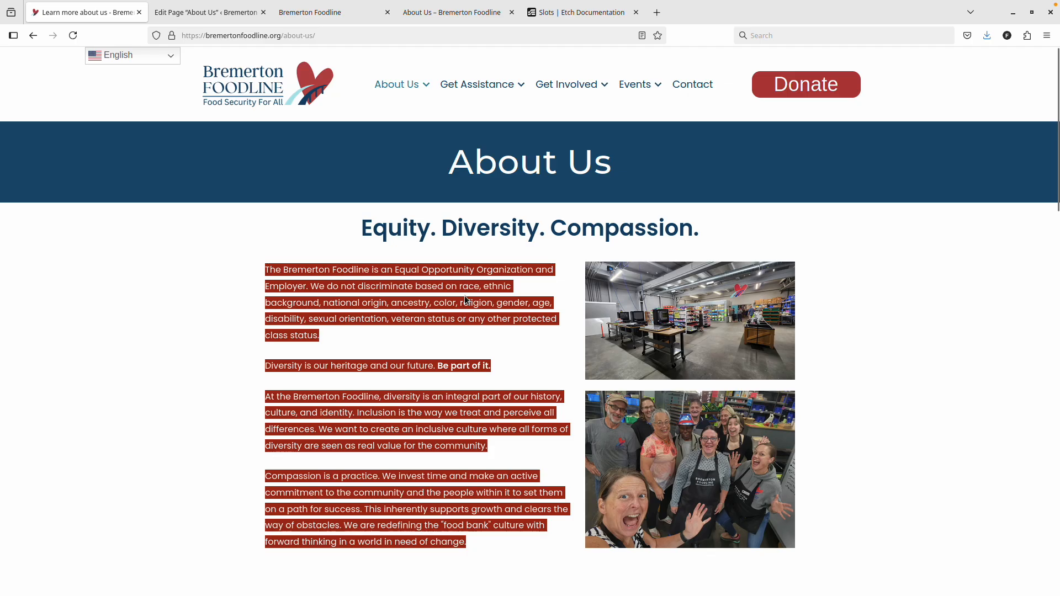
pyautogui.tripleClick(453, 228)
pyautogui.hotkey('ctrl', 'Tab')
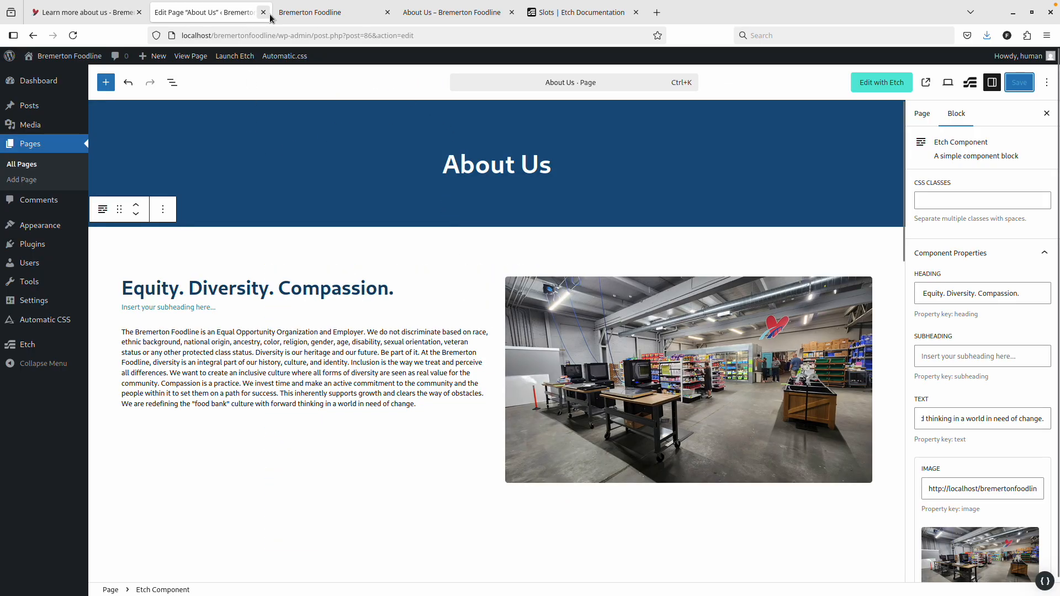
pyautogui.click(301, 13)
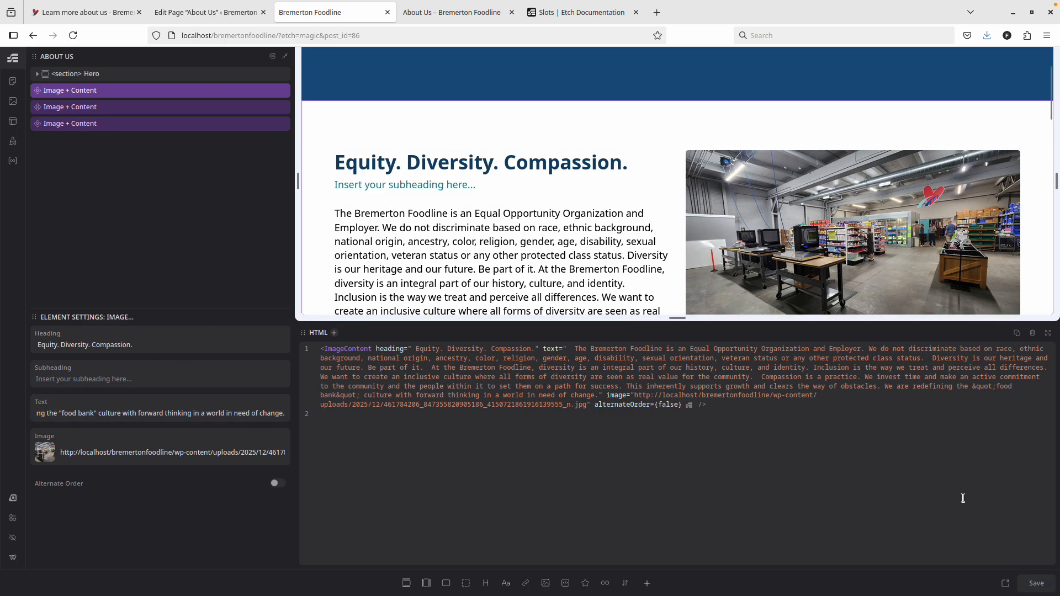
# Step: Reload the published About Us page and check the Equity. Diversity. Compassion. text, Mission and Vision sections
pyautogui.hotkey('ctrl', 'Tab')
pyautogui.press('F5')
pyautogui.scroll(-3, 414, 293)
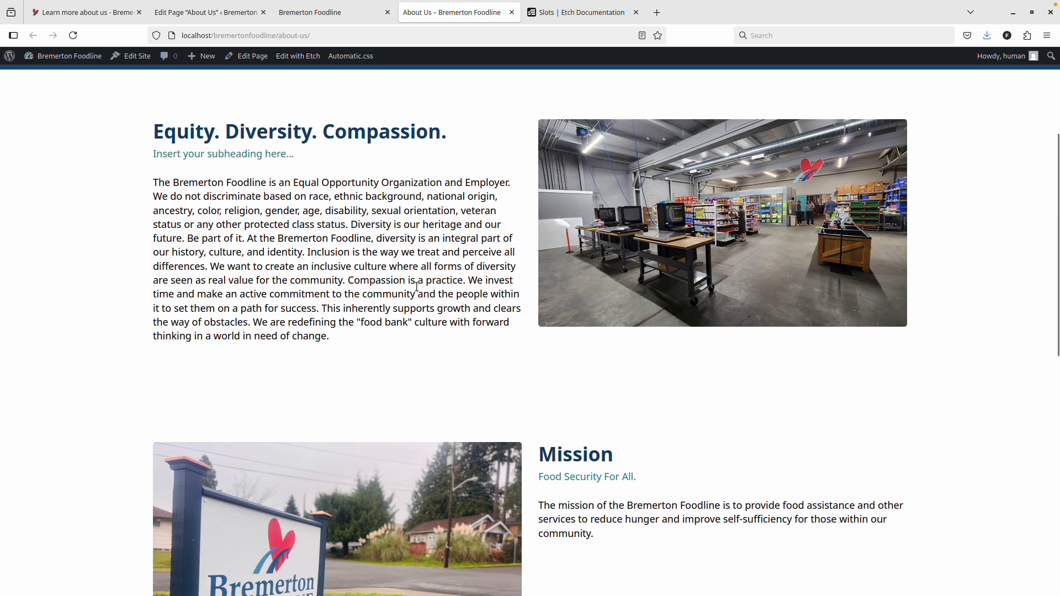
pyautogui.scroll(-3, 418, 293)
pyautogui.scroll(3, 418, 294)
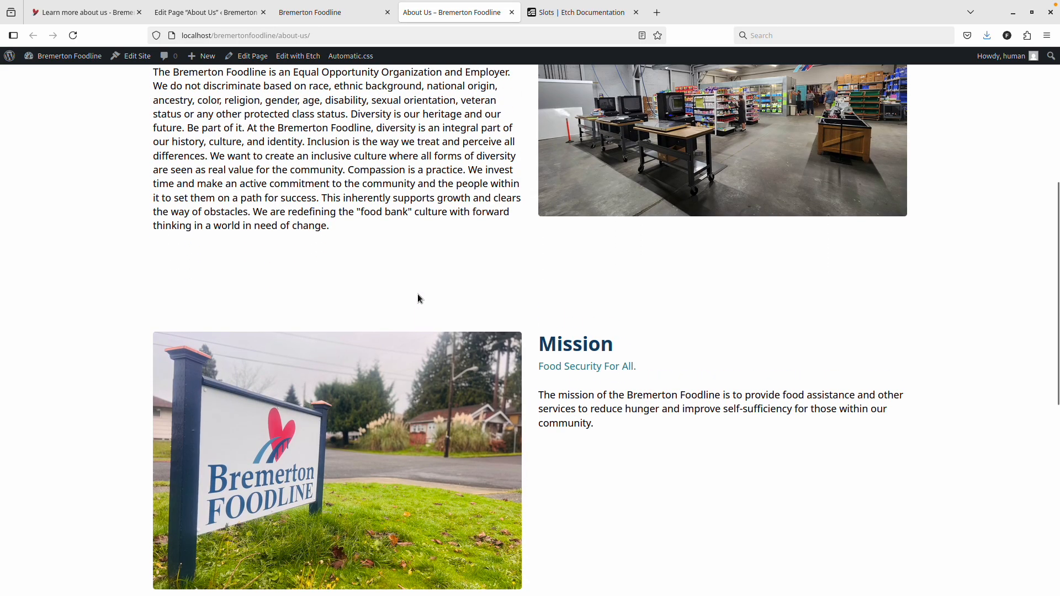
pyautogui.scroll(1, 418, 294)
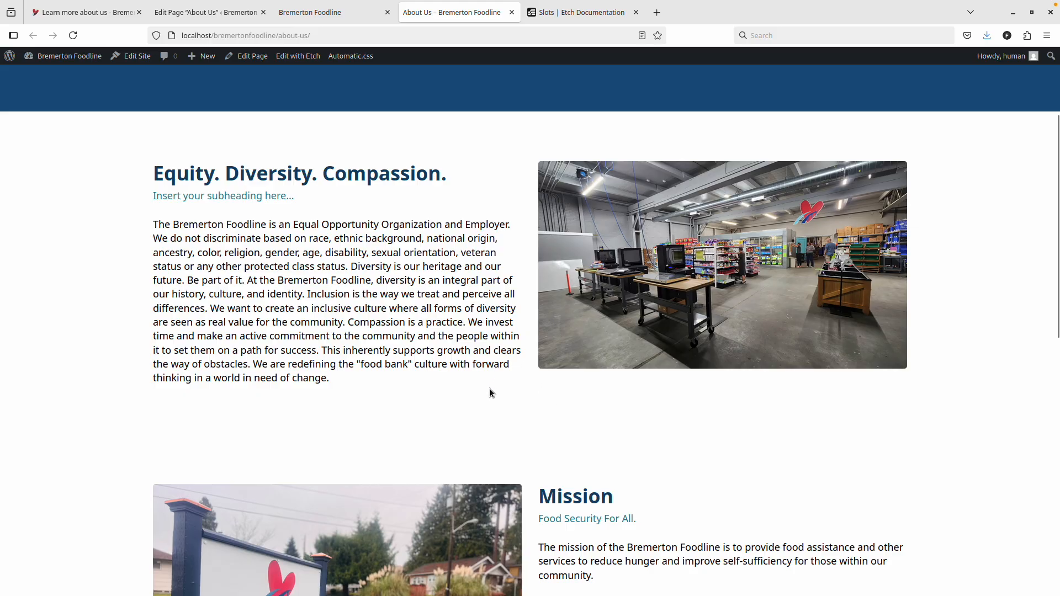
pyautogui.scroll(-5, 563, 363)
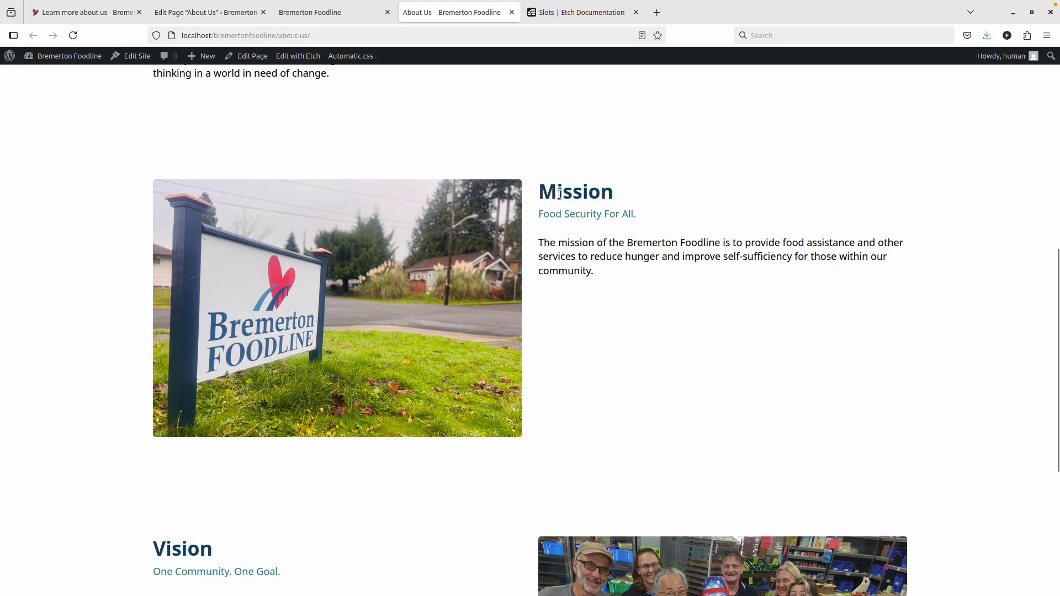
pyautogui.scroll(-5, 600, 347)
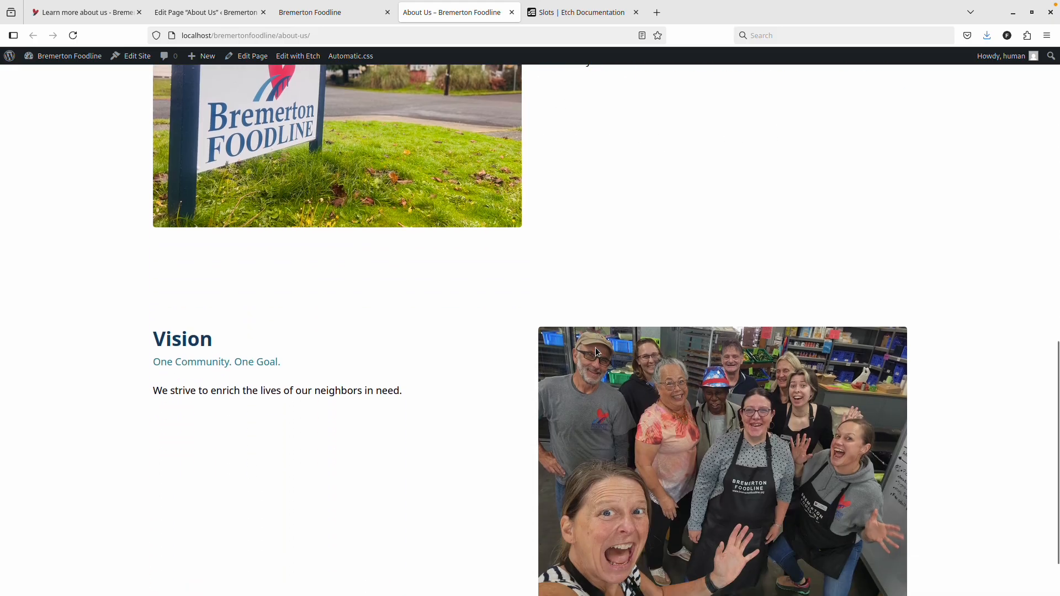
# Step: Open the first Image + Content component for editing in Etch and show its section element's CSS down to the 1024px media query
pyautogui.click(337, 12)
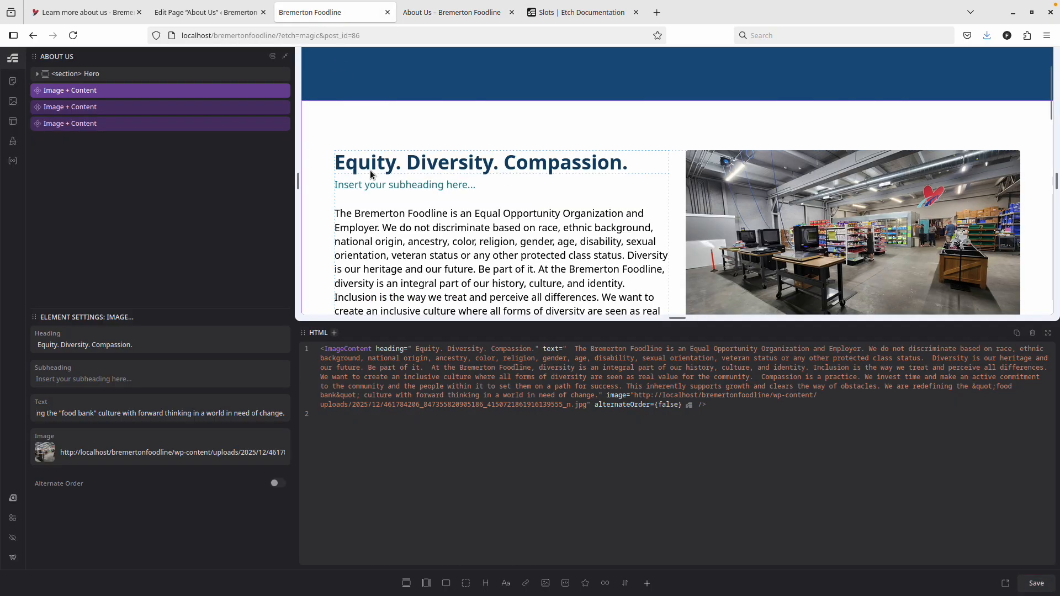
pyautogui.click(252, 12)
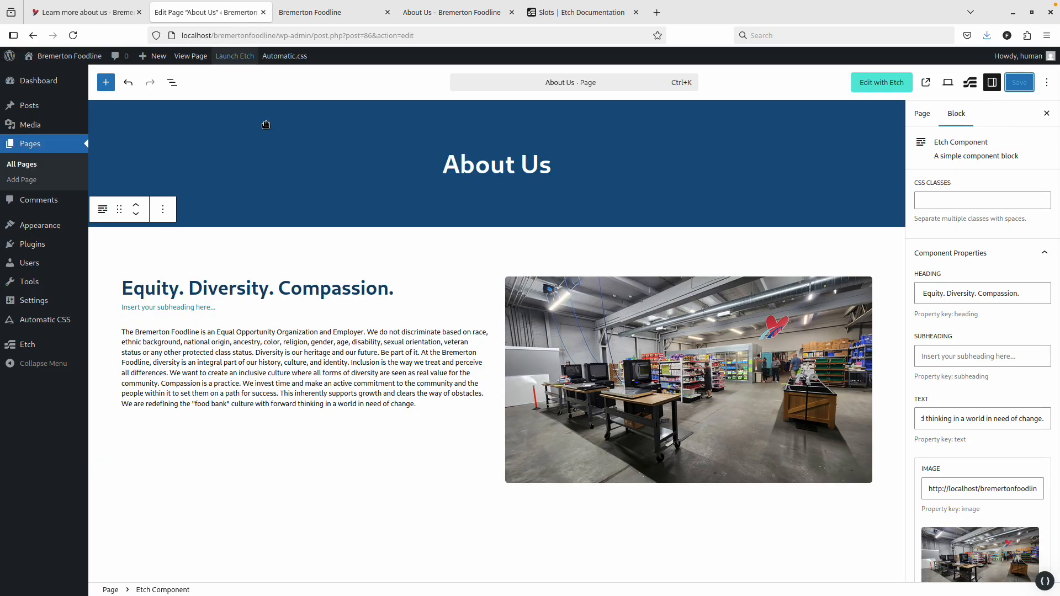
pyautogui.click(312, 13)
pyautogui.rightClick(194, 87)
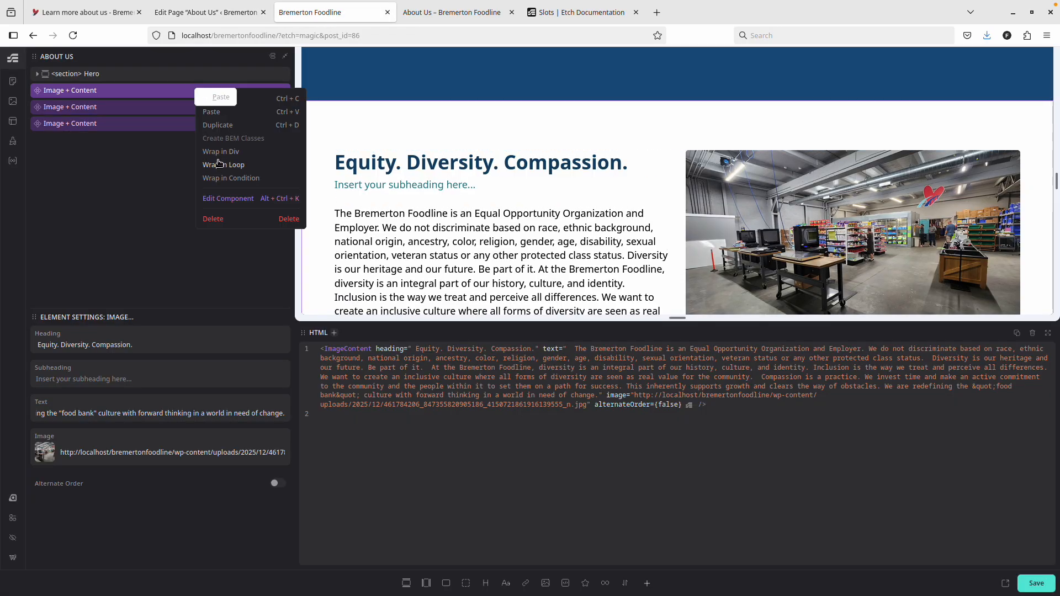
pyautogui.click(227, 198)
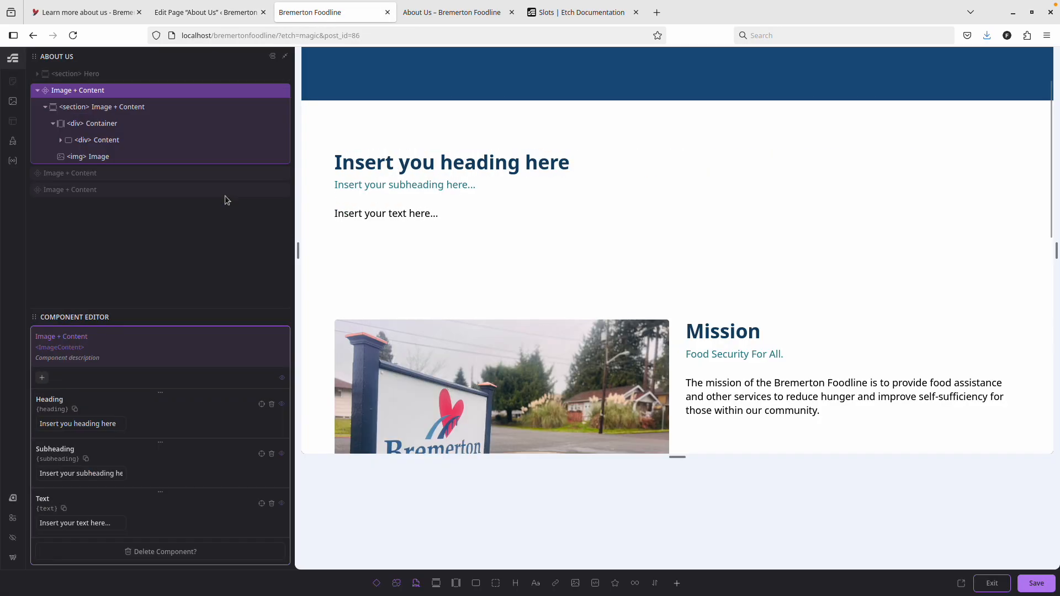
pyautogui.click(147, 107)
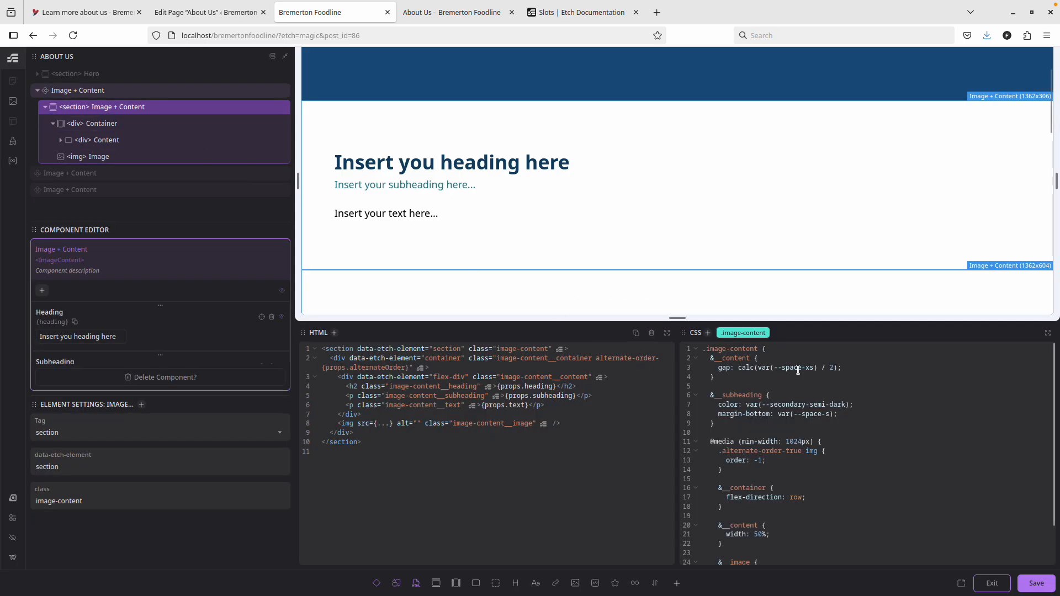
pyautogui.scroll(-2, 798, 370)
pyautogui.scroll(2, 791, 409)
pyautogui.scroll(-2, 784, 454)
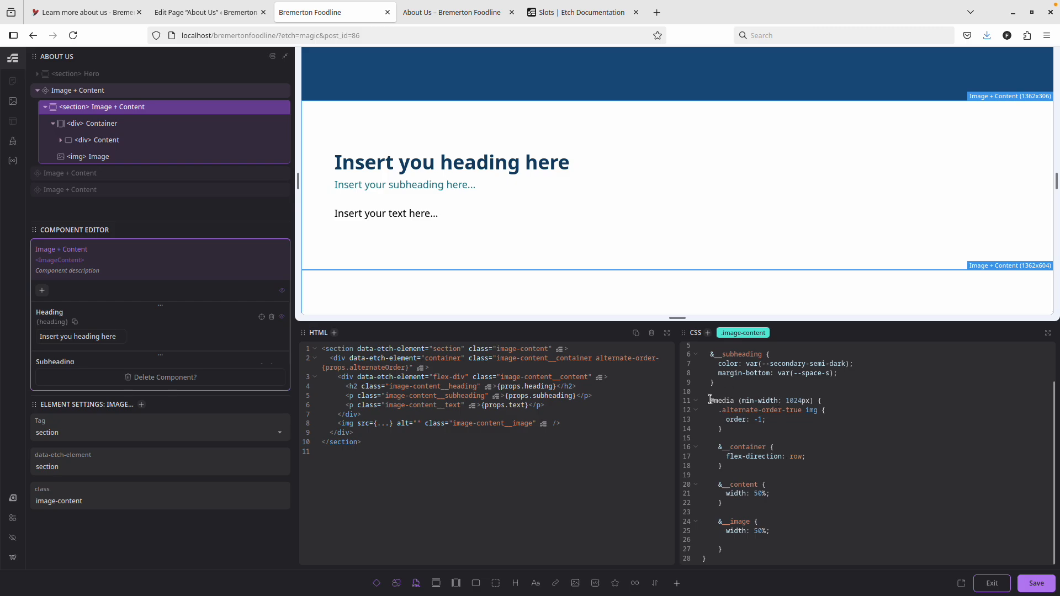
# Step: Add align-items: center to the container rule in the 1024px media query and save
pyautogui.press('Return')
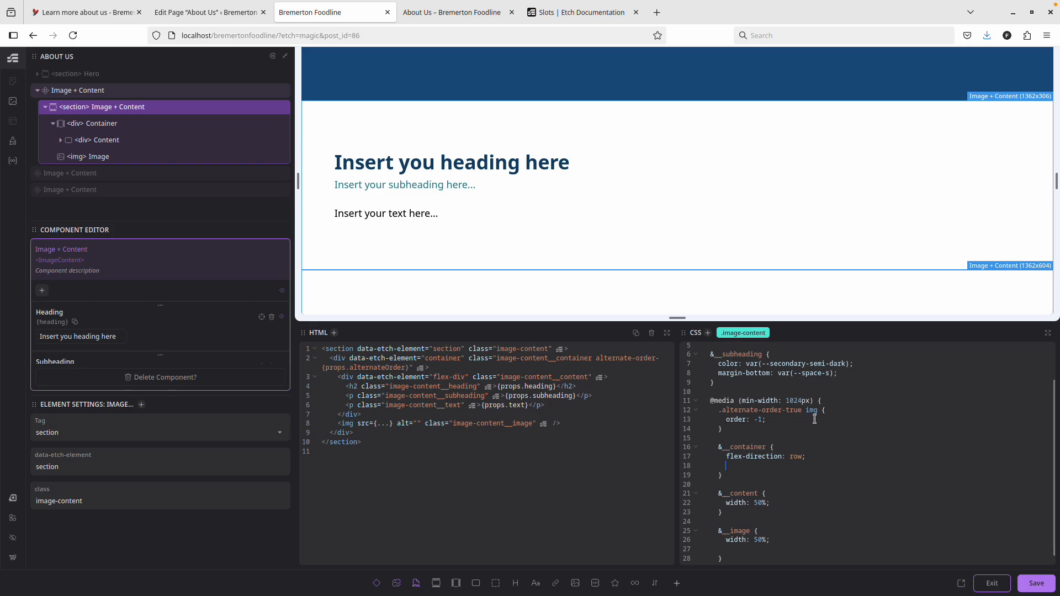
pyautogui.write('alighn')
pyautogui.press('Return')
pyautogui.write('center;')
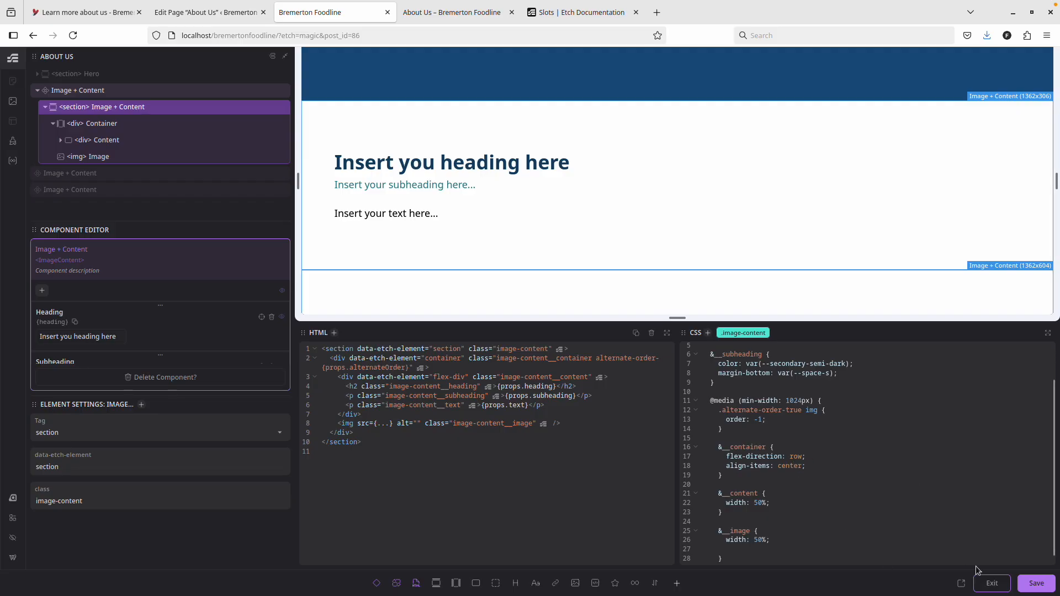
pyautogui.click(1037, 584)
pyautogui.scroll(-5, 735, 267)
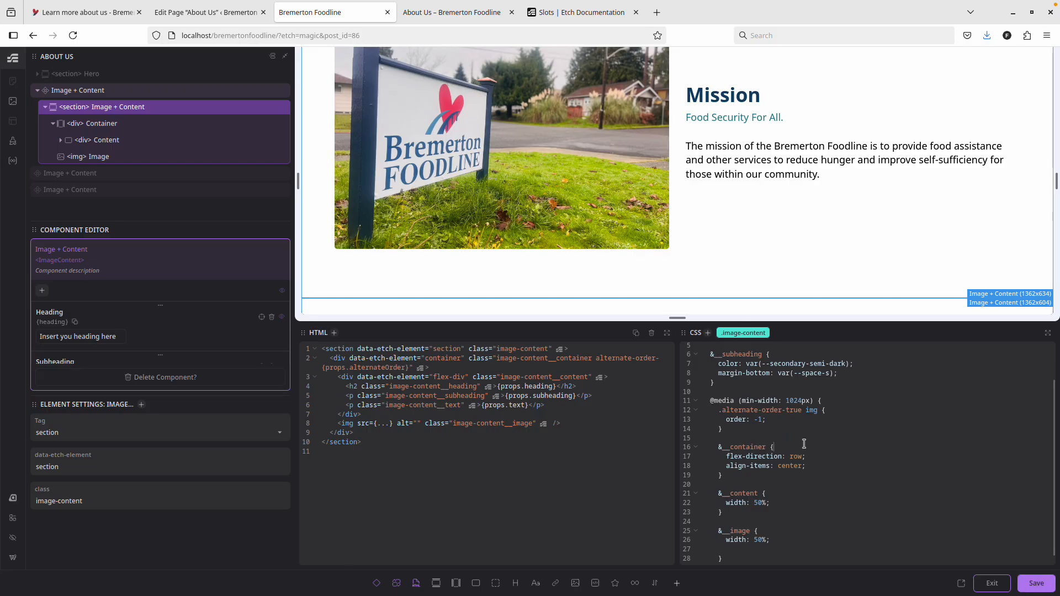
# Step: Add gap: var(--space-xl) to the container rule in the 1024px media query and save
pyautogui.press('Return')
pyautogui.write('gap')
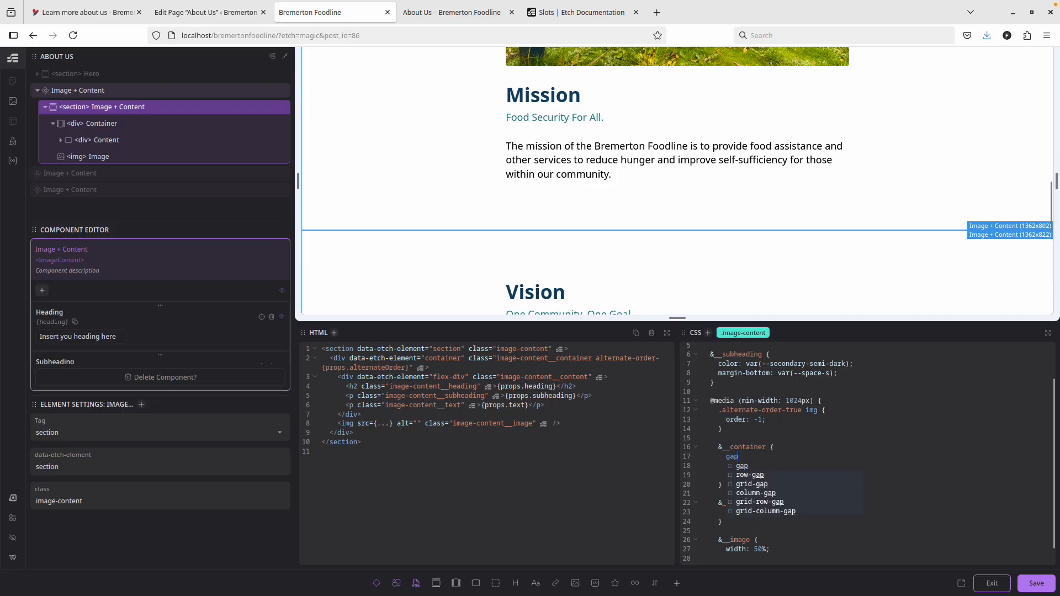
pyautogui.write(': var(--space')
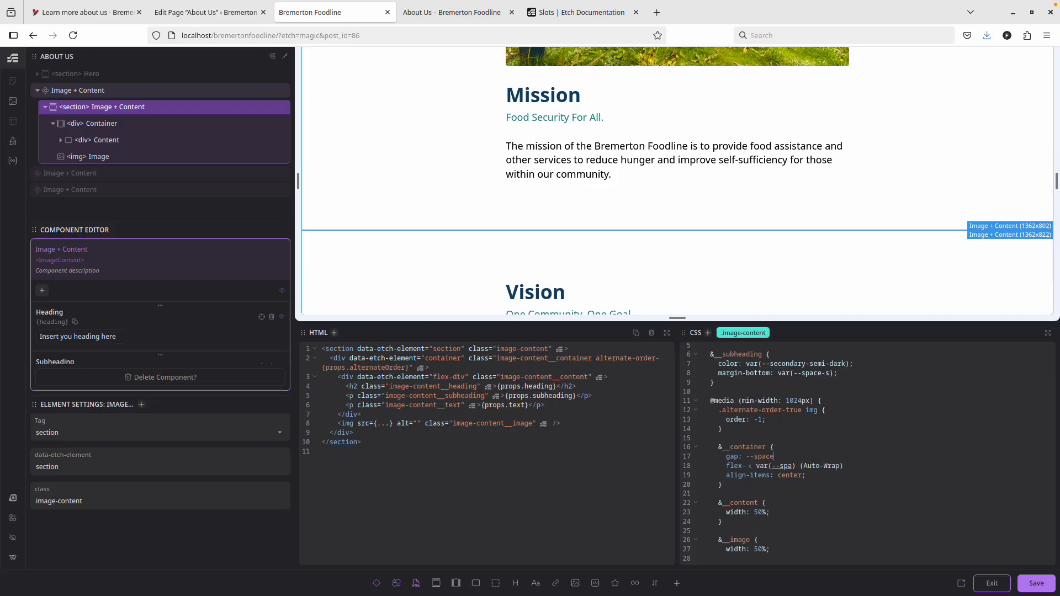
pyautogui.write('-xl')
pyautogui.press('Return')
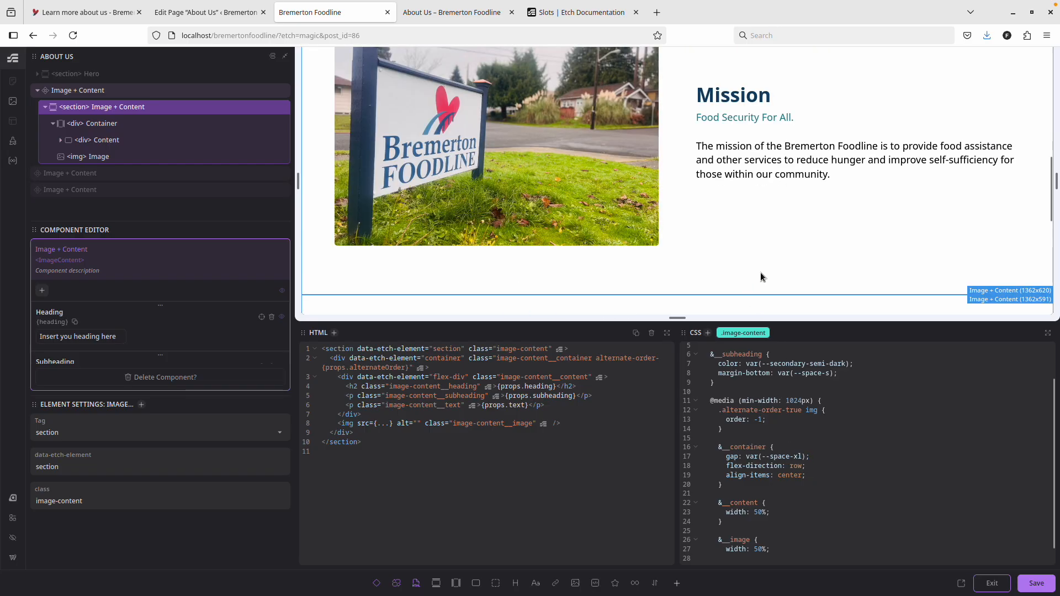
pyautogui.scroll(5, 774, 262)
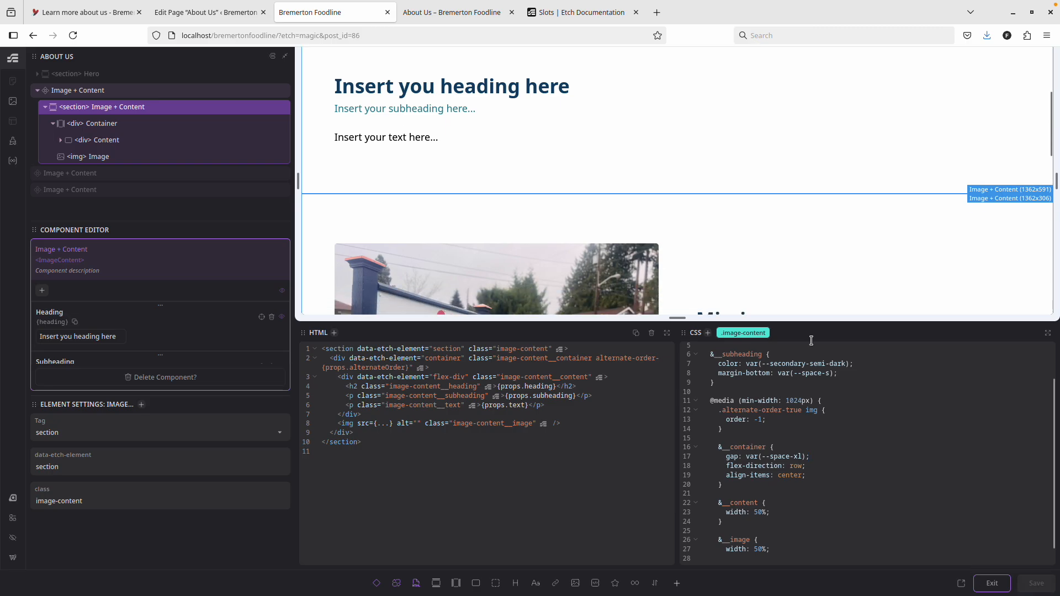
# Step: Check the column gap and vertical centring of the sections on the published About Us page
pyautogui.click(421, 12)
pyautogui.scroll(10, 451, 127)
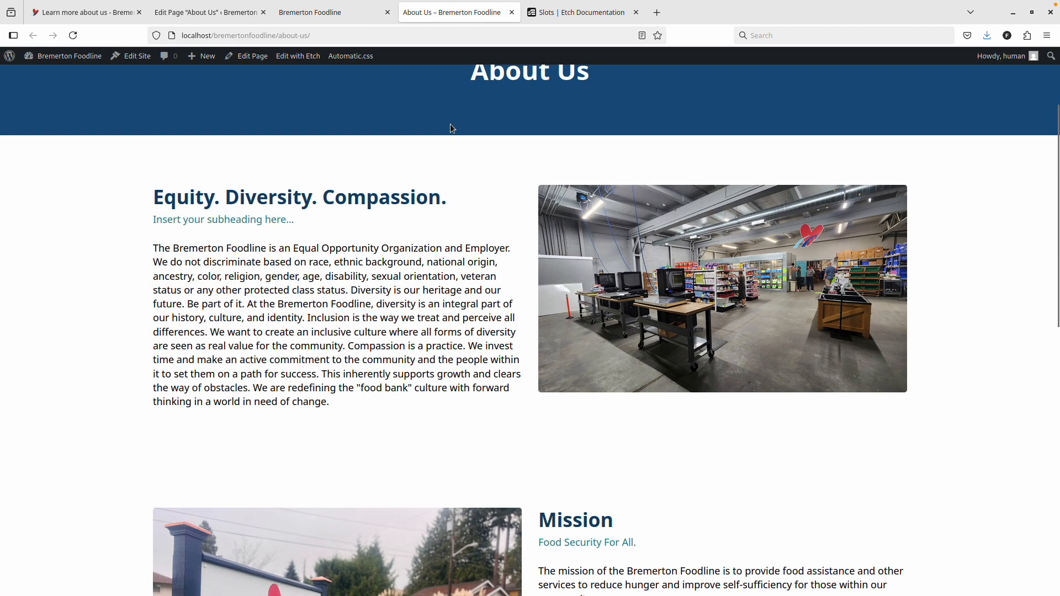
pyautogui.scroll(-7, 637, 313)
pyautogui.scroll(4, 609, 245)
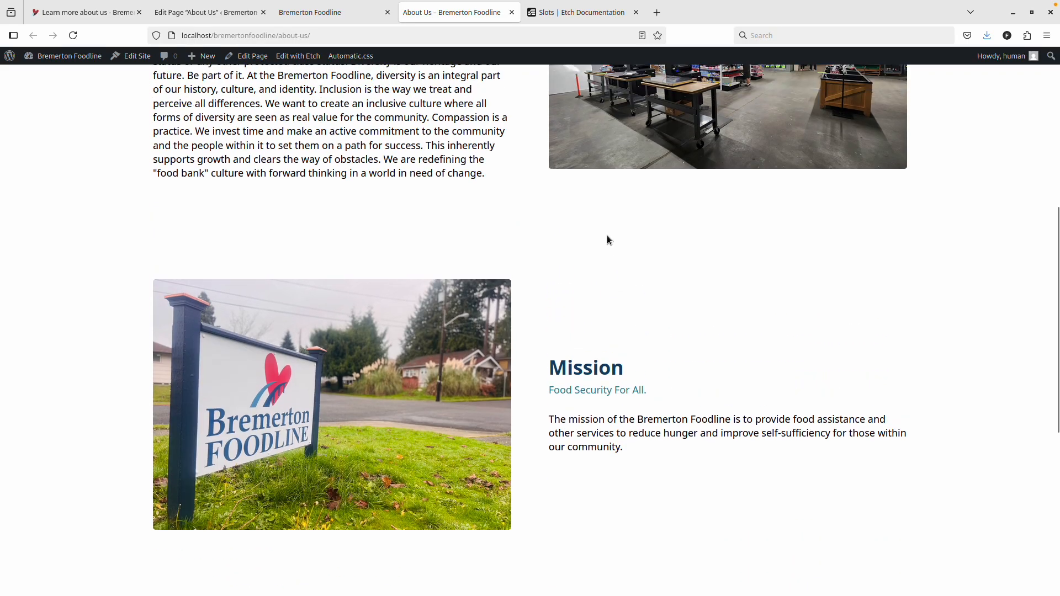
pyautogui.scroll(3, 566, 183)
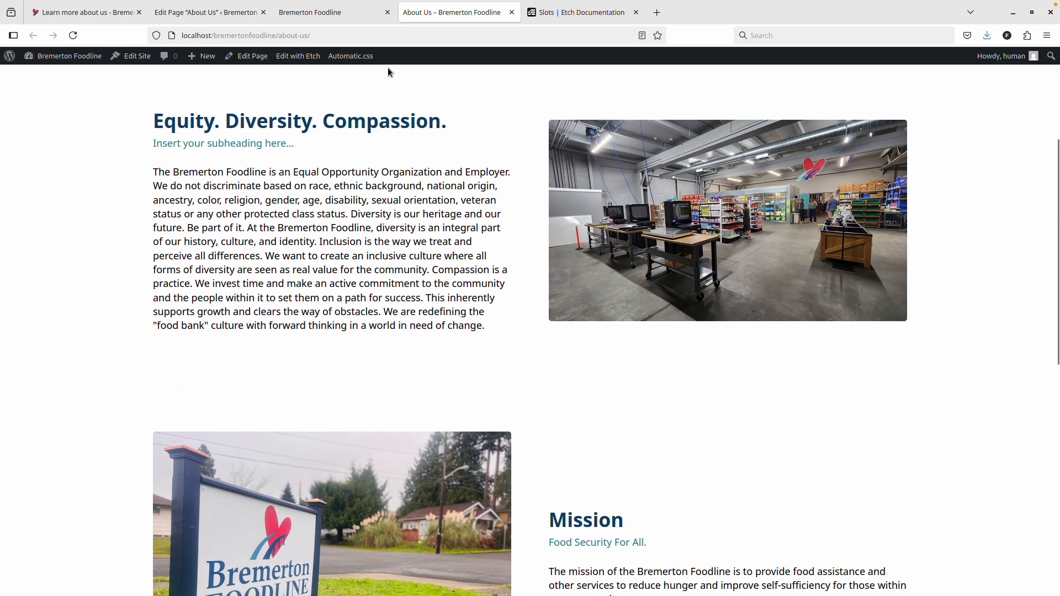
# Step: Leave component editing in Etch, append a second copy of the paragraphs to the first Image + Content component's Text property, and save
pyautogui.click(331, 13)
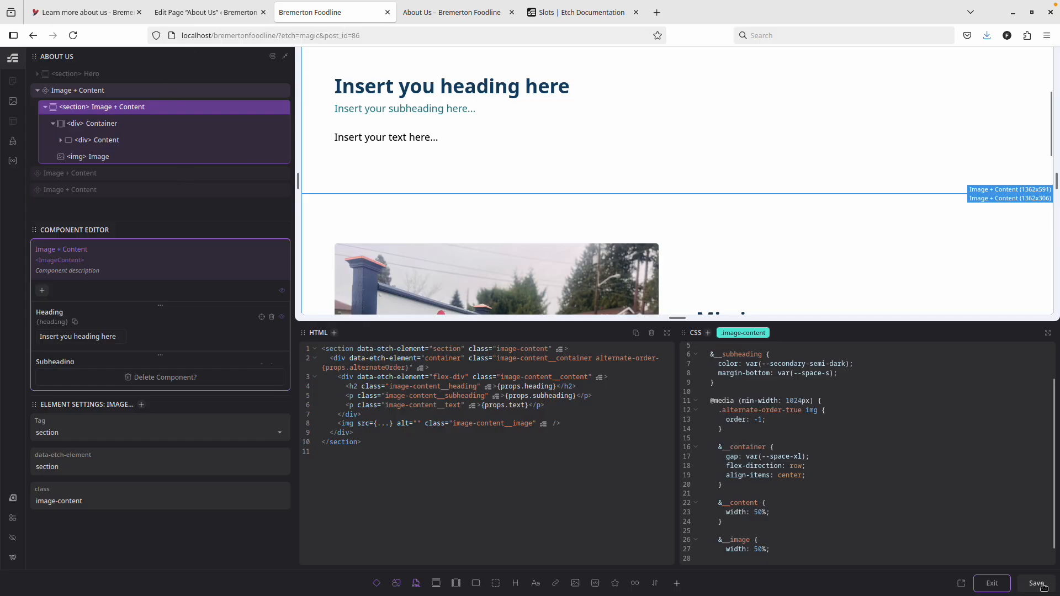
pyautogui.click(994, 581)
pyautogui.click(128, 413)
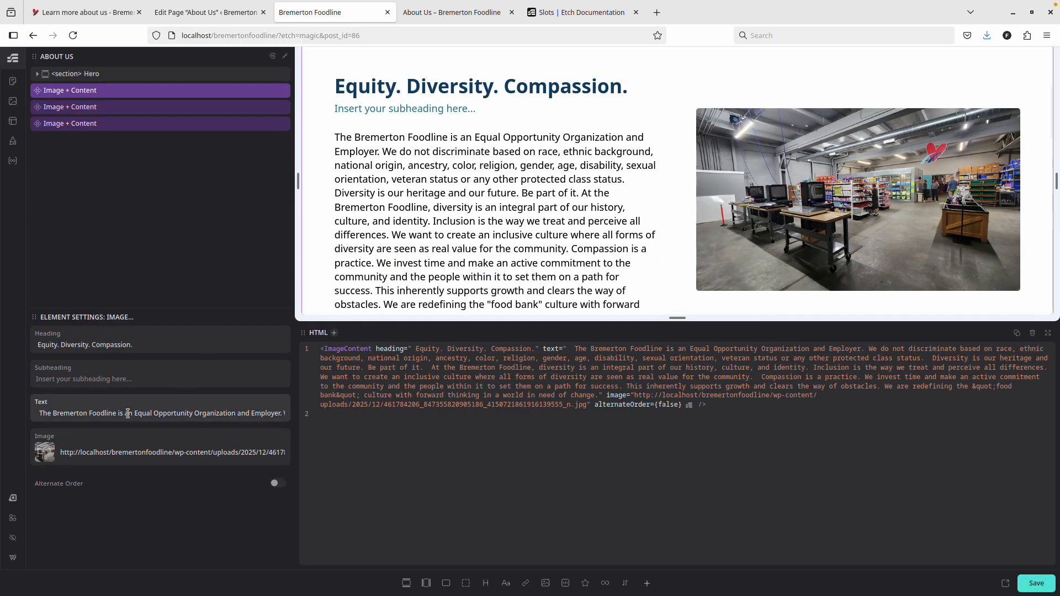
pyautogui.hotkey('ctrl', 'a')
pyautogui.press('End')
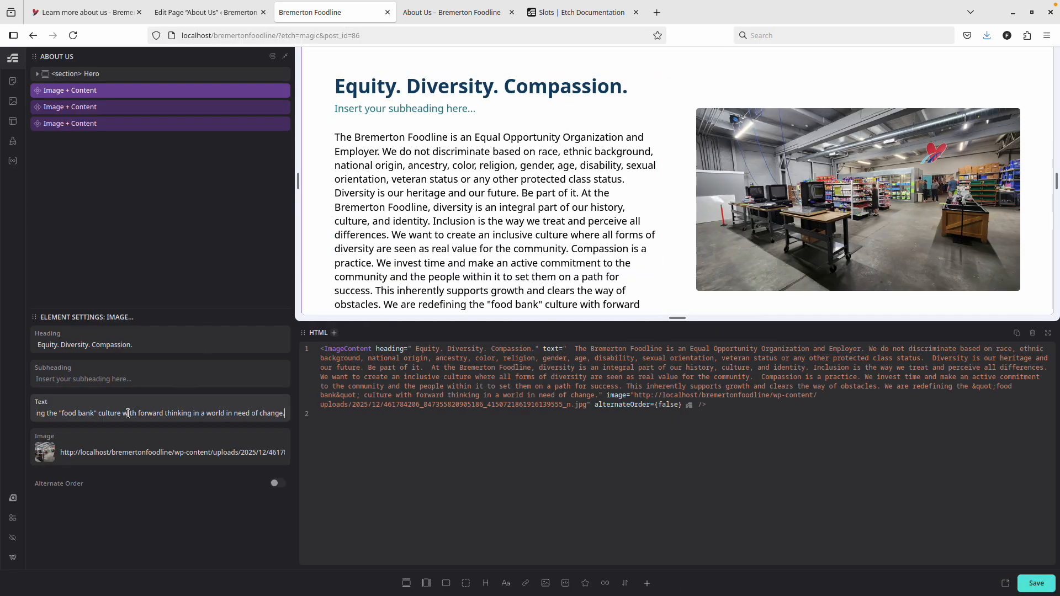
pyautogui.write('The Bremerton Foodline is an Equal Opportunity Organization and Employer. We do not discriminate based on race, ethnic background, national origin, ancestry, color, religion, gender, age, disability, sexual orientation, veteran status or any other protected class status.  Diversity is our heritage and our future. Be part of it.  At the Bremerton Foodline, diversity is an integral part of our history, culture, and identity. Inclusion is the way we treat and perceive all differences. We want to create an inclusive culture where all forms of diversity are seen as real value for the community.  Compassion is a practice. We invest time and make an active commitment to the community and the people within it to set them on a path for success. This inherently supports growth and clears the way of obstacles. We are redefining the "food bank" culture with forward thinking in a world in need of change.')
pyautogui.scroll(-5, 752, 174)
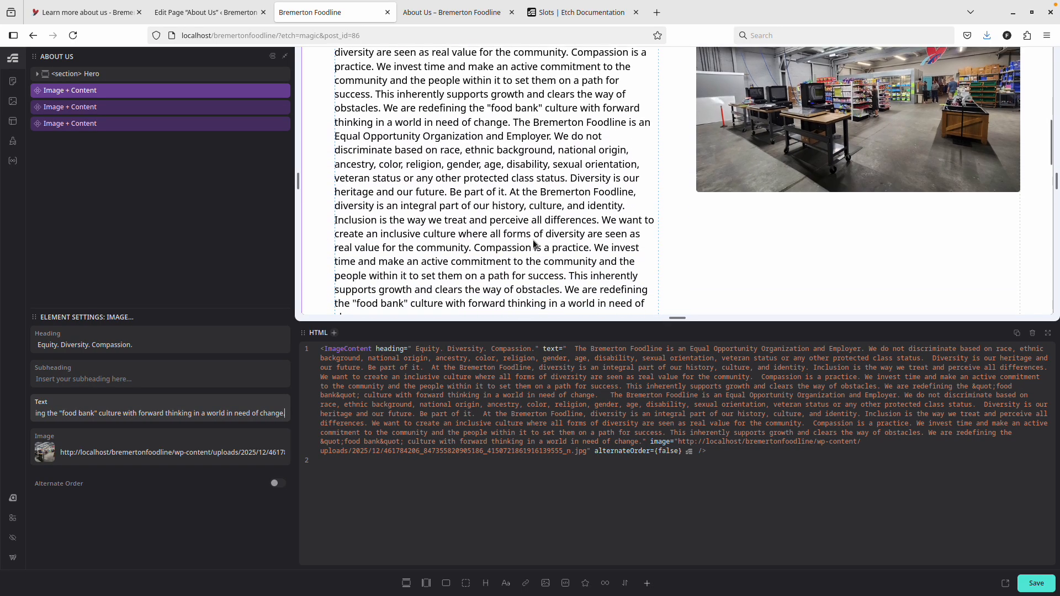
pyautogui.click(1036, 584)
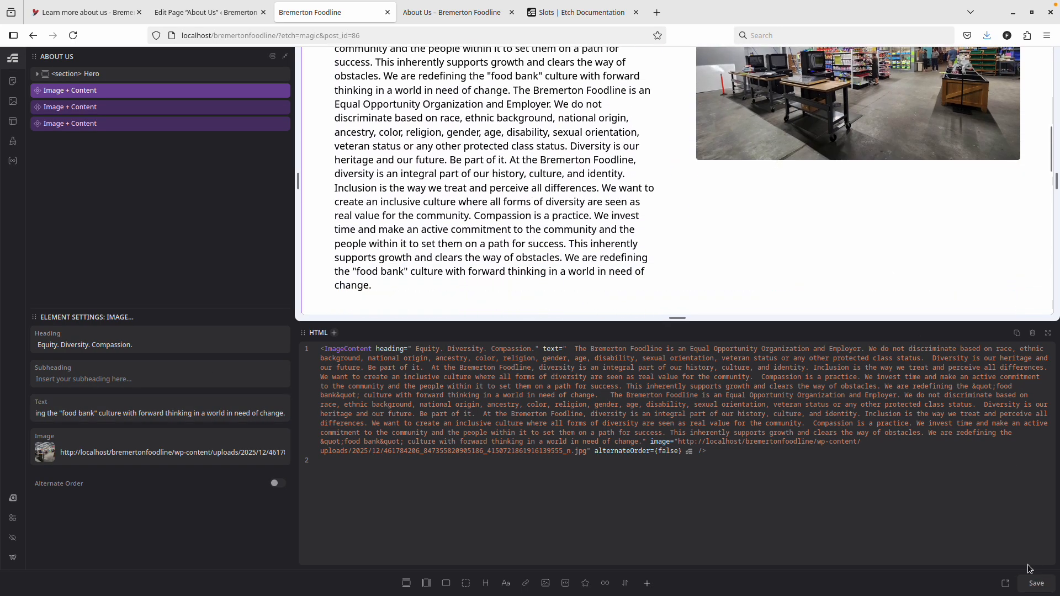
# Step: Reload the published About Us page and check the image alignment in all sections, then look at the WordPress page editor's version
pyautogui.hotkey('ctrl', 'Tab')
pyautogui.press('F5')
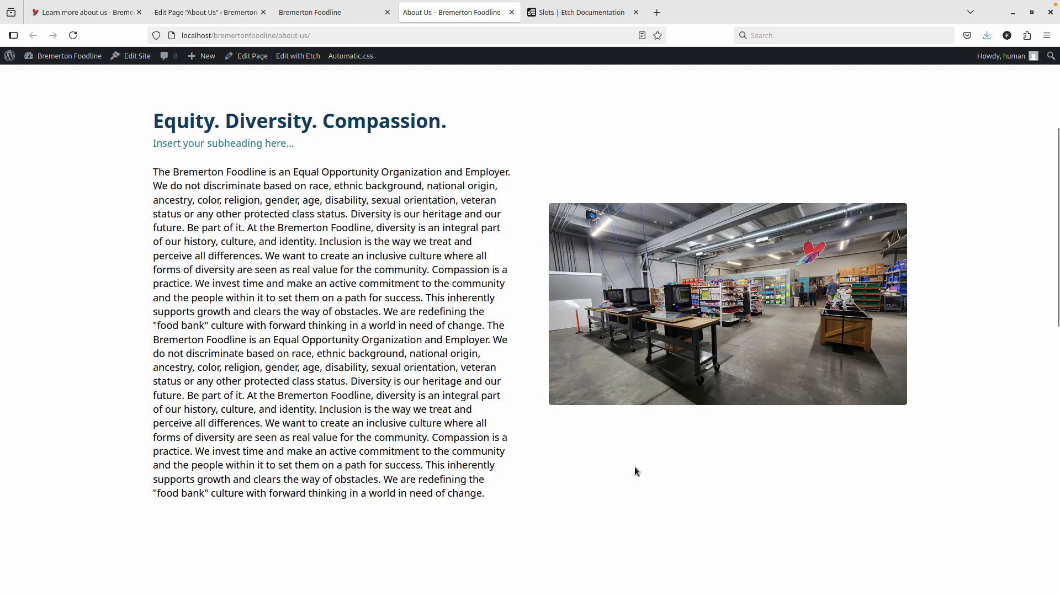
pyautogui.scroll(-10, 634, 484)
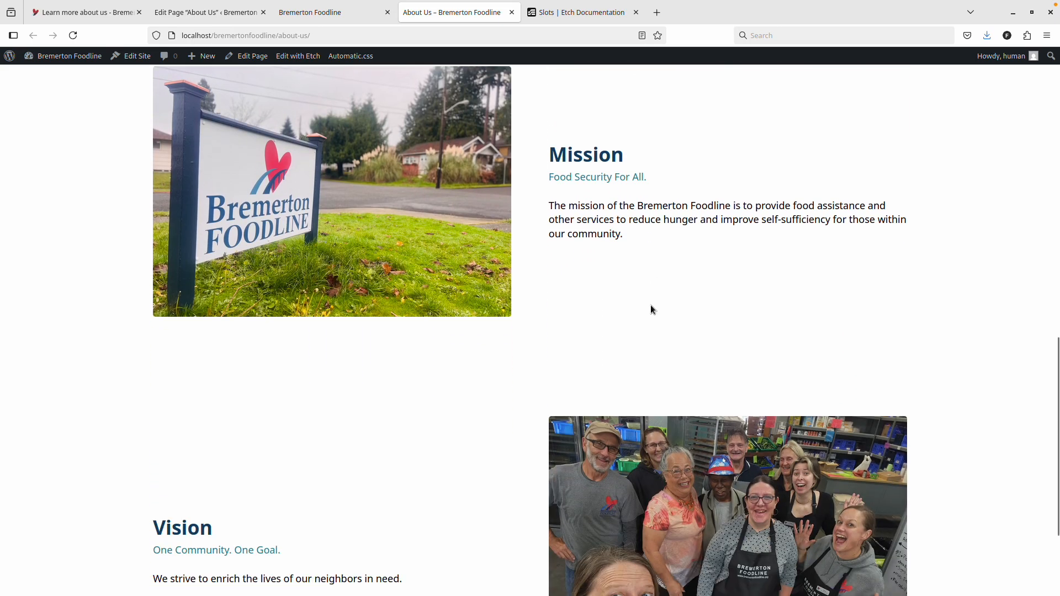
pyautogui.scroll(-3, 651, 307)
pyautogui.hotkey('ctrl', 'shift', 'Tab')
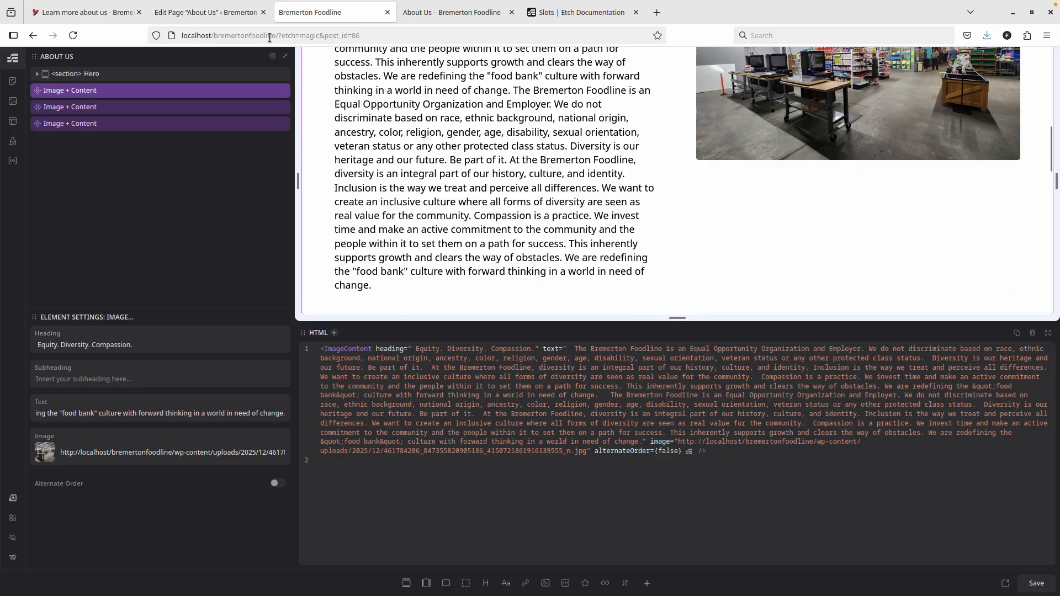
pyautogui.click(207, 12)
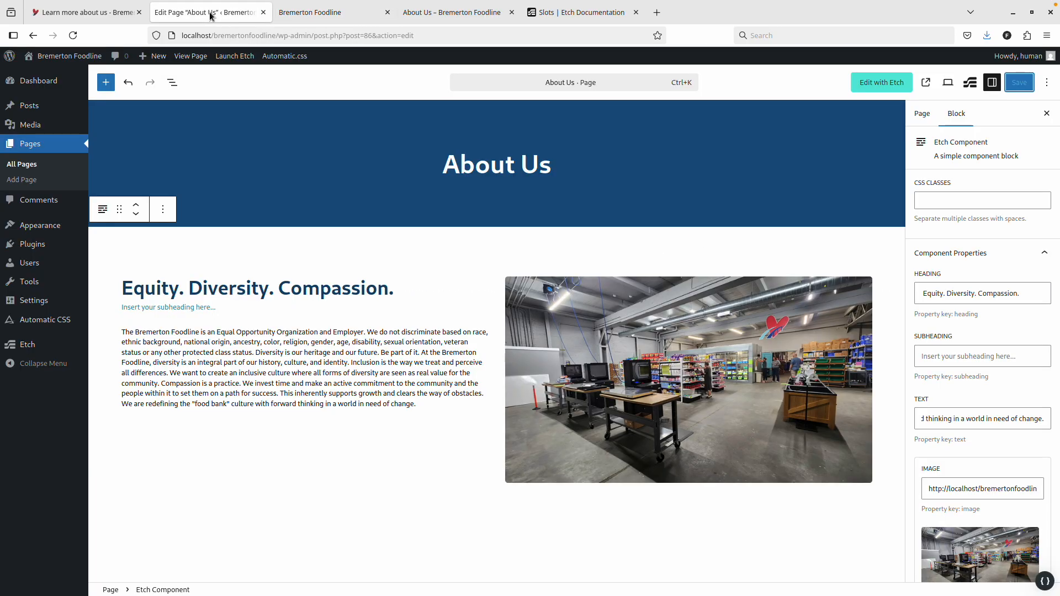
pyautogui.click(330, 12)
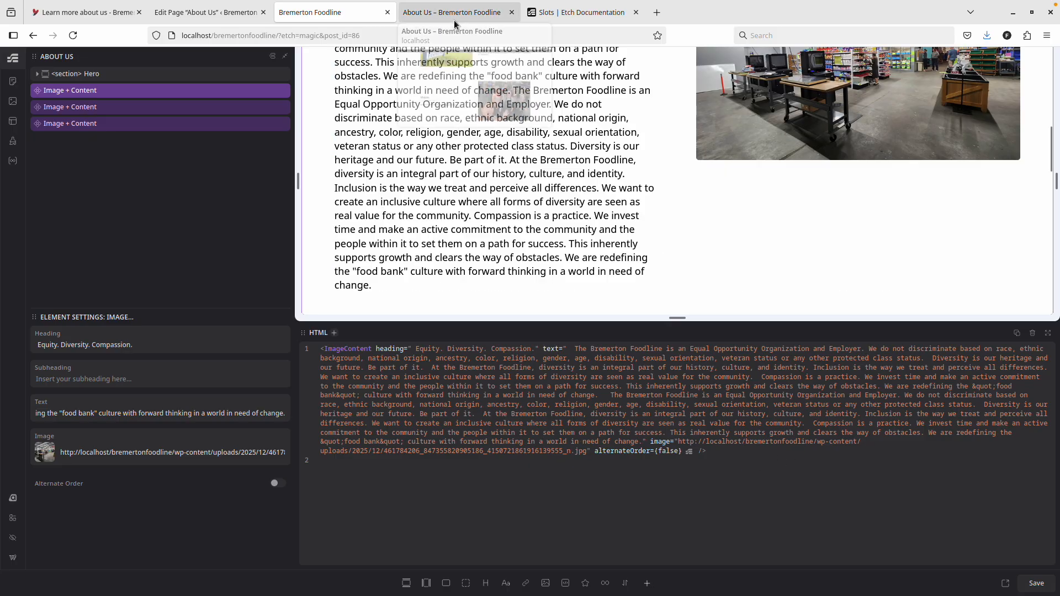
# Step: Open the first Image + Content component for editing in Etch and select its section element
pyautogui.scroll(3, 657, 218)
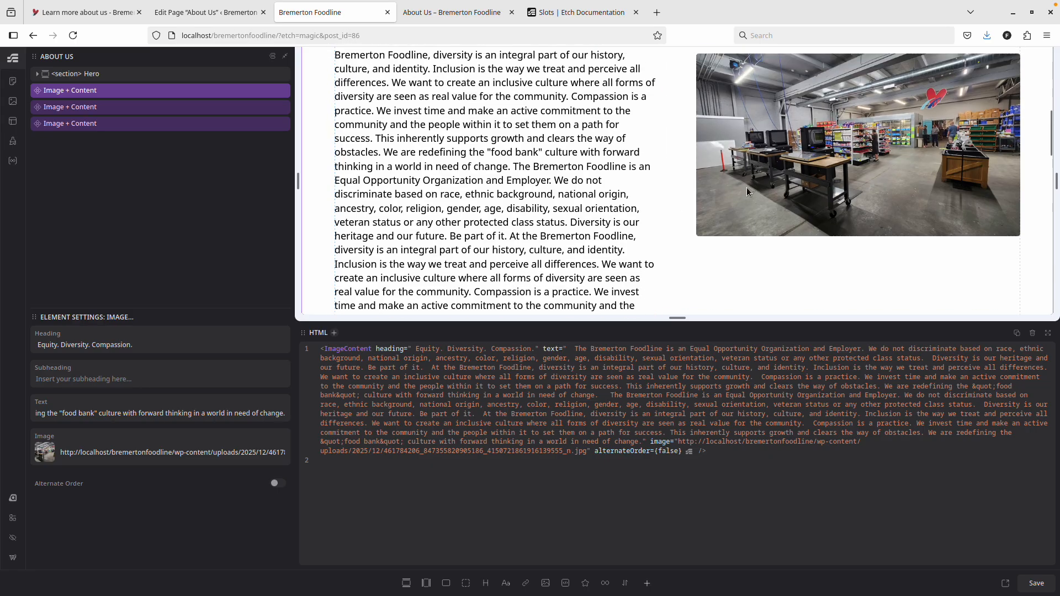
pyautogui.scroll(3, 756, 187)
pyautogui.rightClick(135, 99)
pyautogui.press('Escape')
pyautogui.rightClick(140, 92)
pyautogui.click(164, 204)
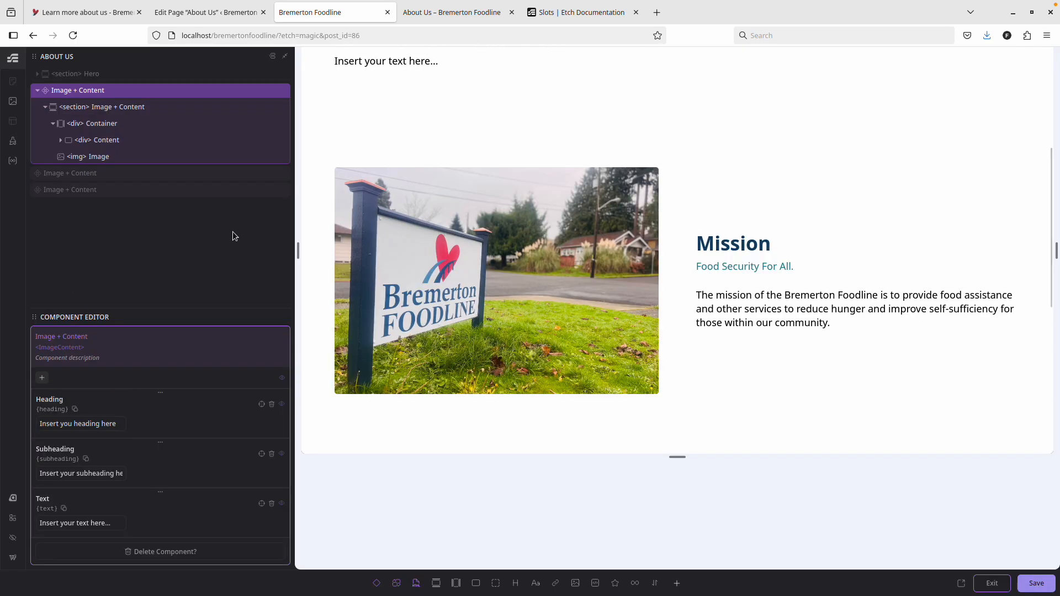
pyautogui.scroll(4, 400, 254)
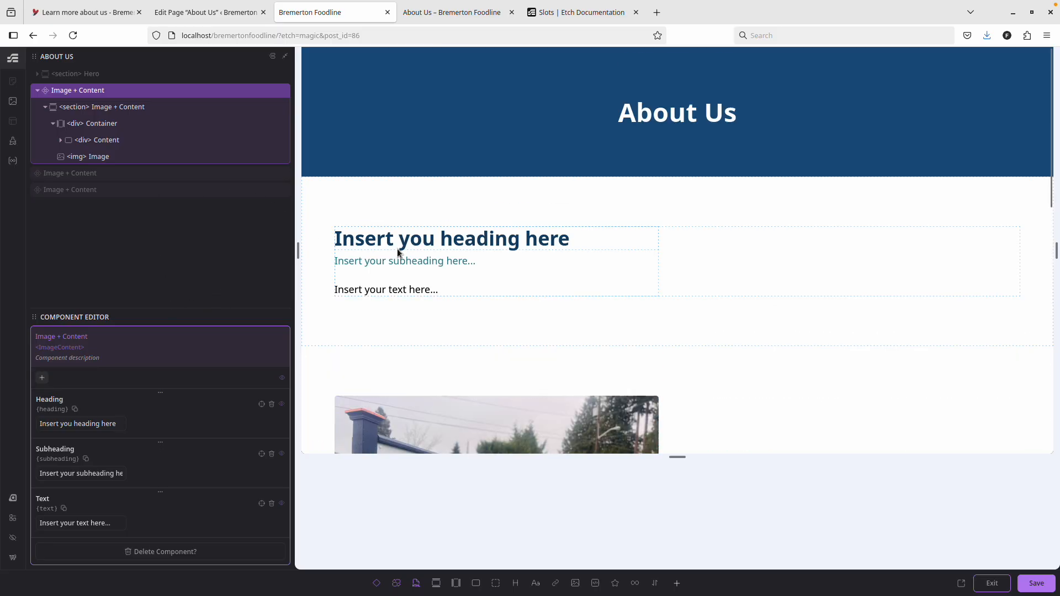
pyautogui.click(177, 105)
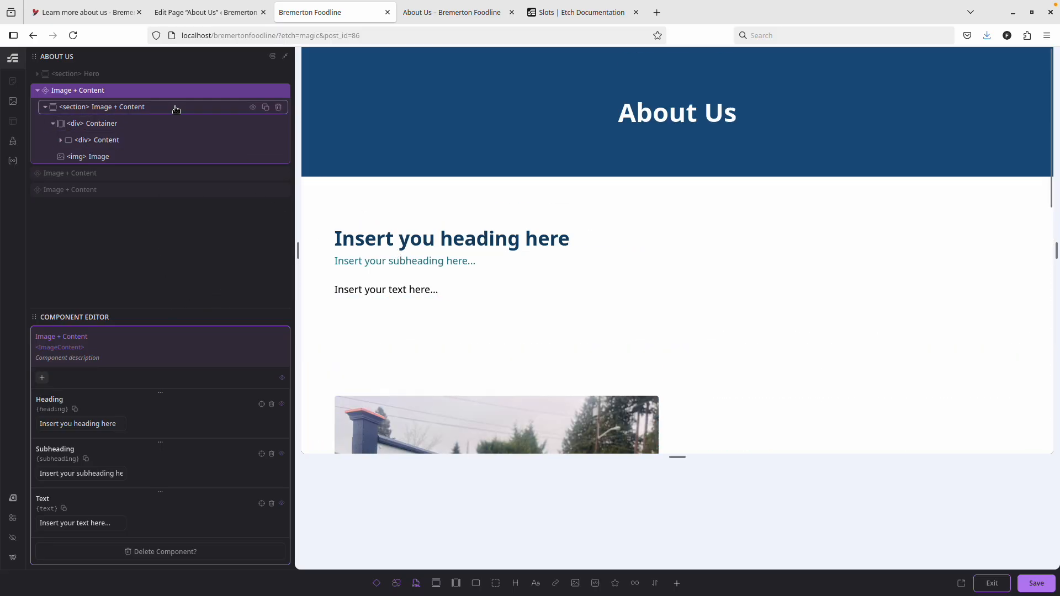
# Step: Add height: auto to the image rule in the 1024px media query and save
pyautogui.scroll(-4, 838, 441)
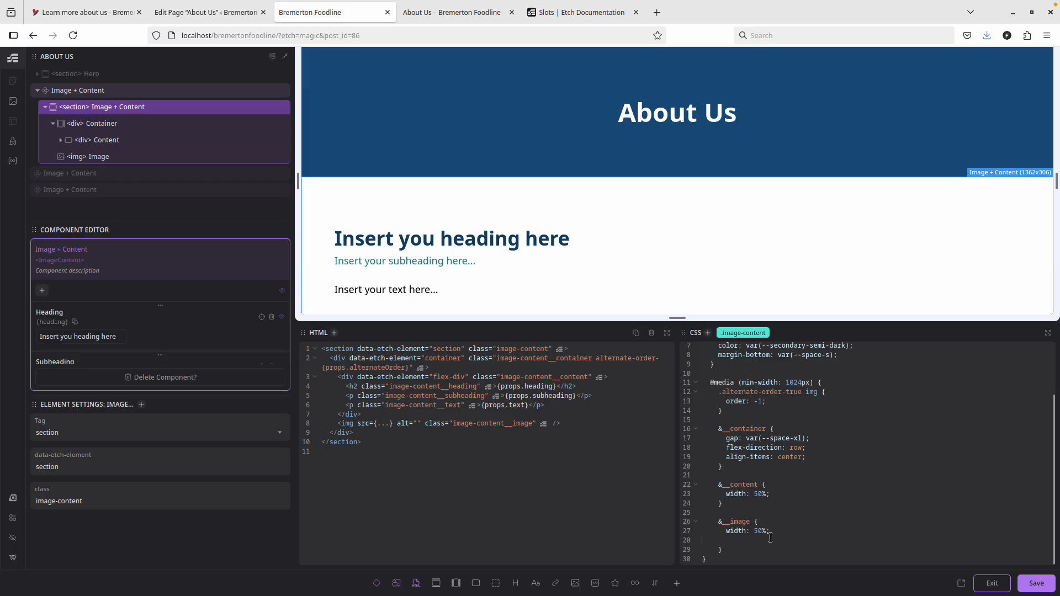
pyautogui.press('Tab')
pyautogui.write('height: ')
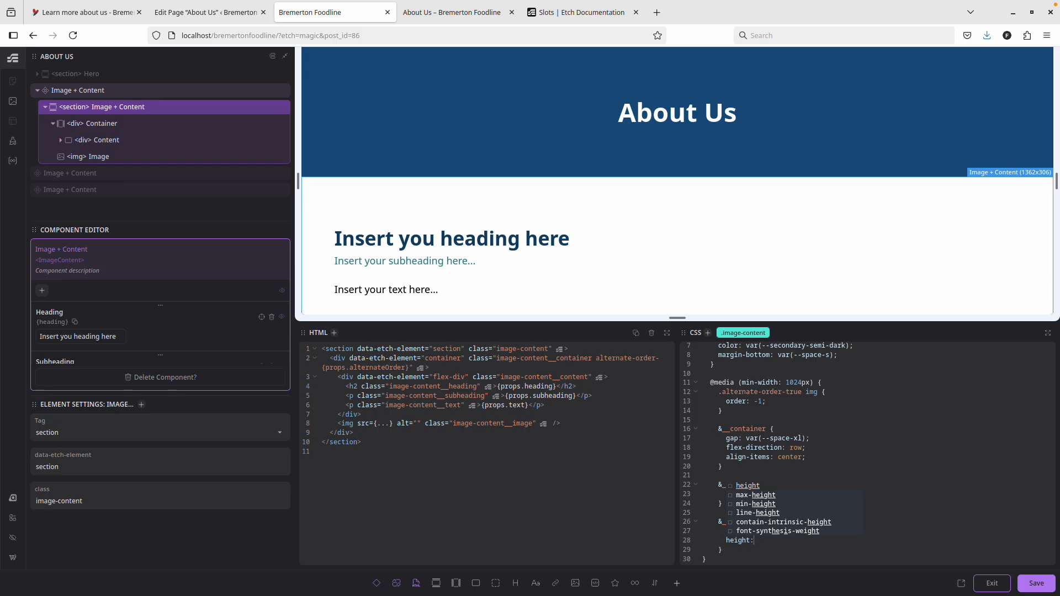
pyautogui.write('auto;')
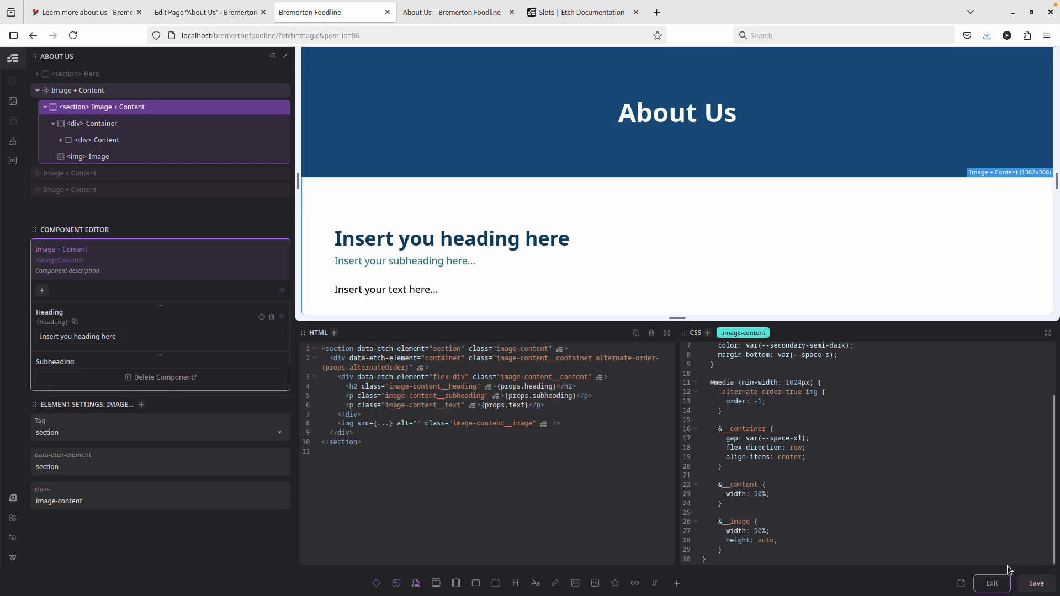
# Step: Check the image height beside the long Equity. Diversity. Compassion. text on the published About Us page
pyautogui.hotkey('ctrl', 'Tab')
pyautogui.scroll(10, 673, 343)
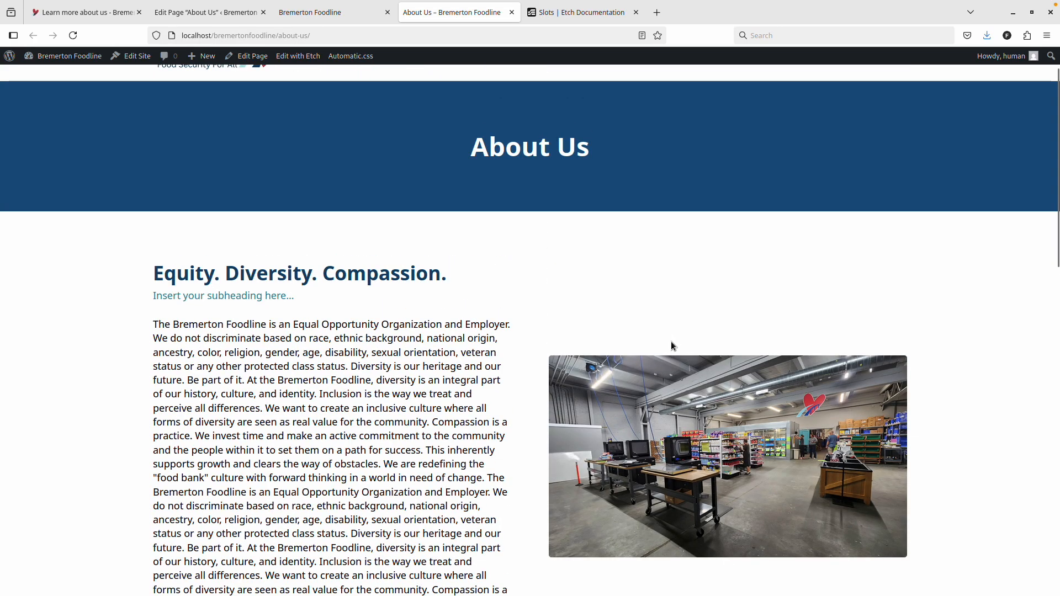
pyautogui.scroll(-3, 635, 343)
pyautogui.hotkey('ctrl', 'shift', 'Tab')
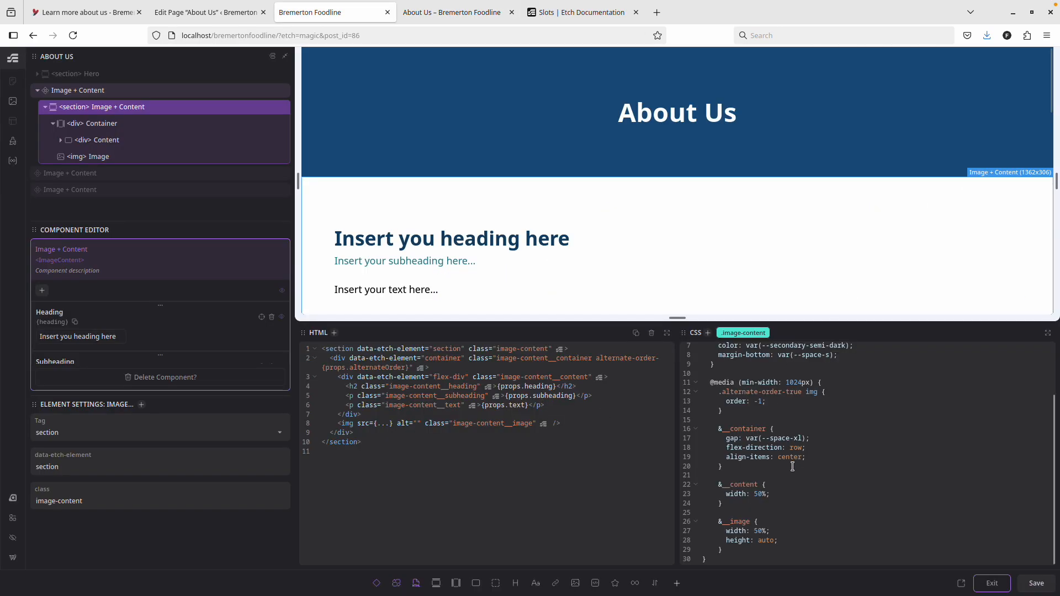
# Step: Add object-fit: cover to the image rule in the 1024px media query, save, and check the published page
pyautogui.click(797, 540)
pyautogui.press('Return')
pyautogui.write('object-fi')
pyautogui.press('Return')
pyautogui.write('c')
pyautogui.press('Return')
pyautogui.hotkey('ctrl', 'Tab')
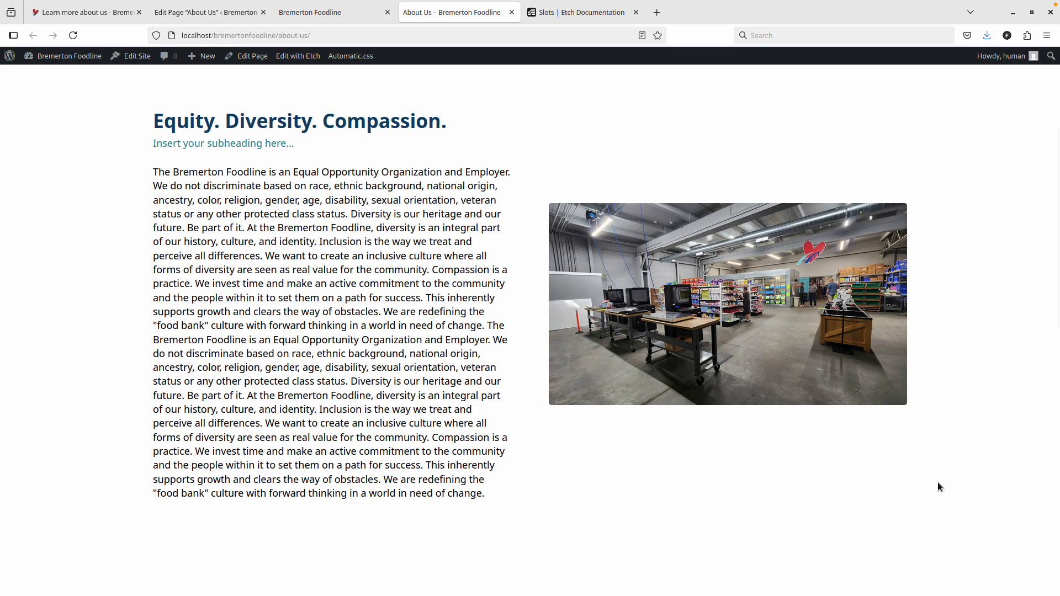
pyautogui.hotkey('ctrl', 'shift', 'Tab')
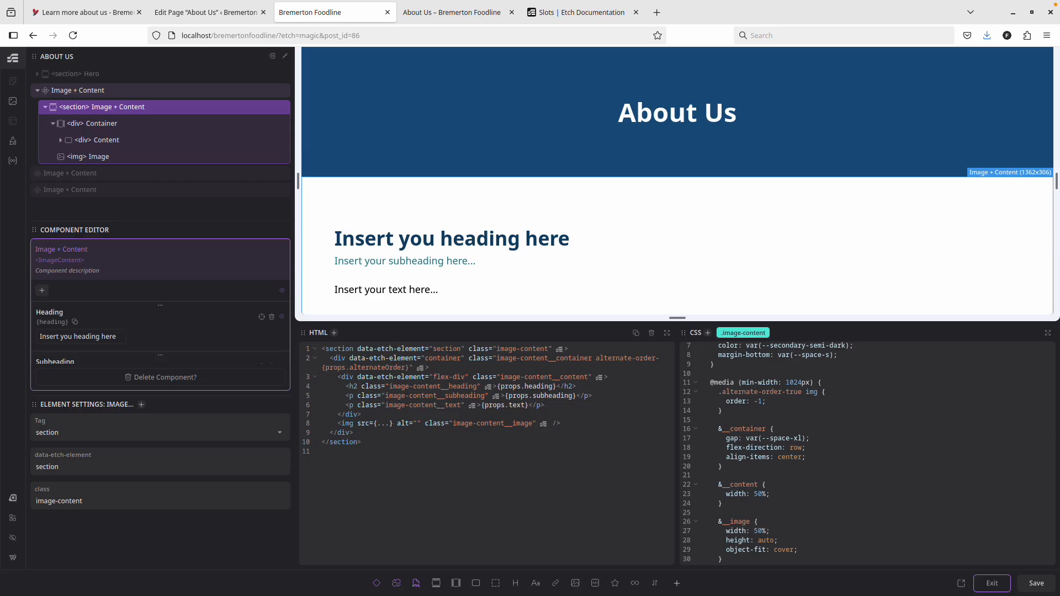
# Step: Add align-self: stretch to the image rule in the 1024px media query, save, and reload the published About Us page
pyautogui.click(797, 552)
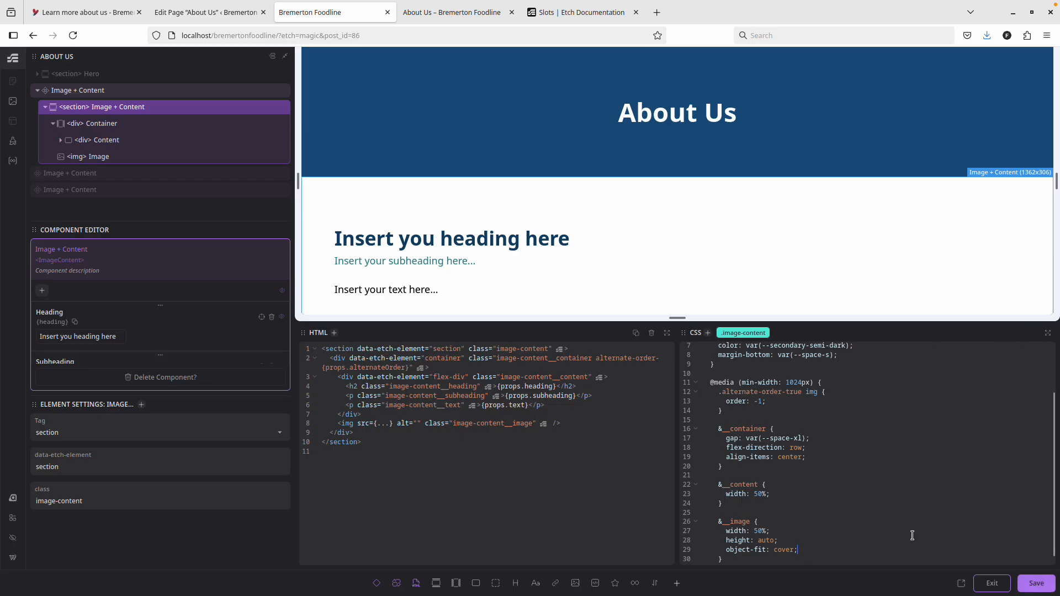
pyautogui.write('align-')
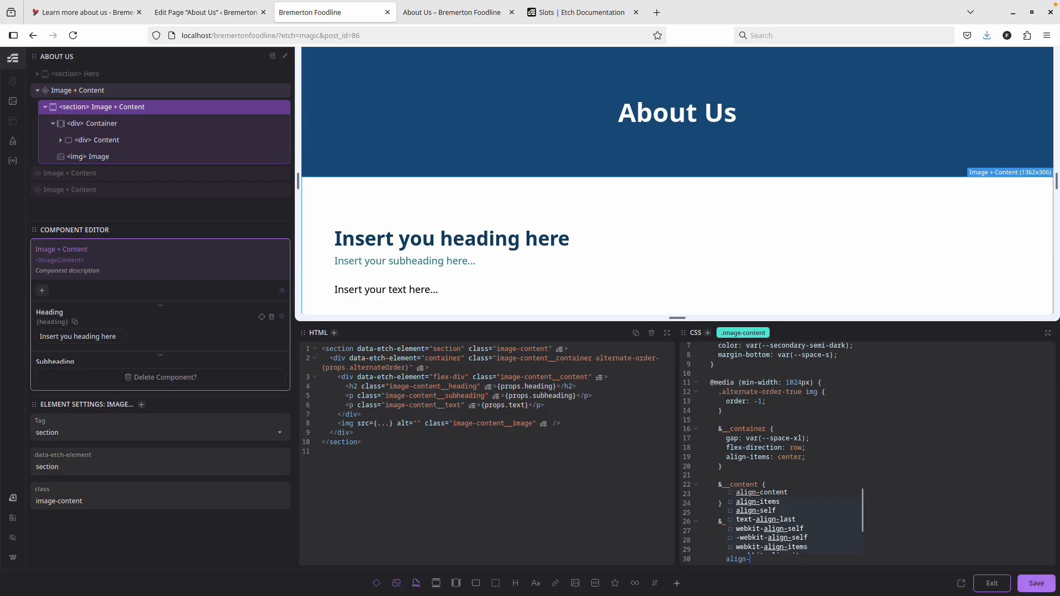
pyautogui.write('self: s')
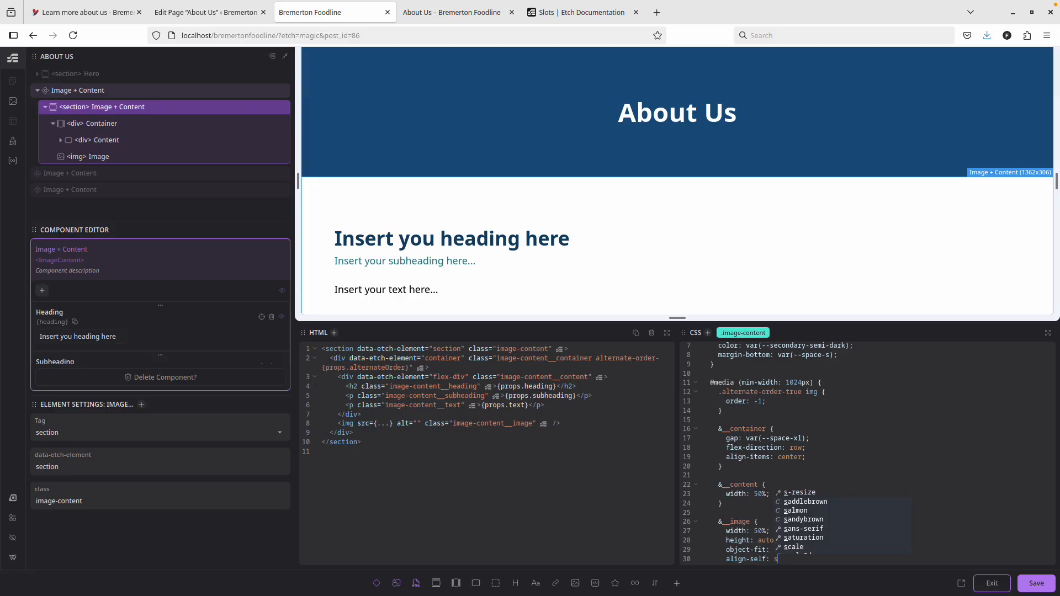
pyautogui.write('tretch;')
pyautogui.click(1036, 585)
pyautogui.hotkey('ctrl', 'Tab')
pyautogui.hotkey('ctrl', 'r')
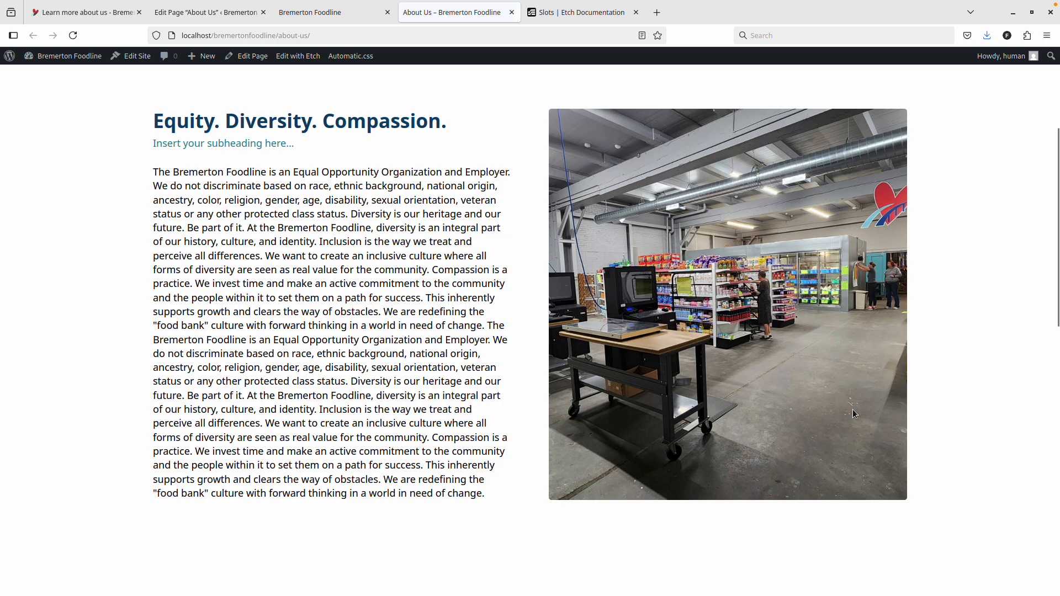
# Step: Remove object-fit: cover from the image rule in the 1024px media query, save, and reload the published About Us page
pyautogui.click(355, 12)
pyautogui.moveTo(813, 549); pyautogui.dragTo(726, 551)
pyautogui.hotkey('ctrl', 'c')
pyautogui.press('BackSpace')
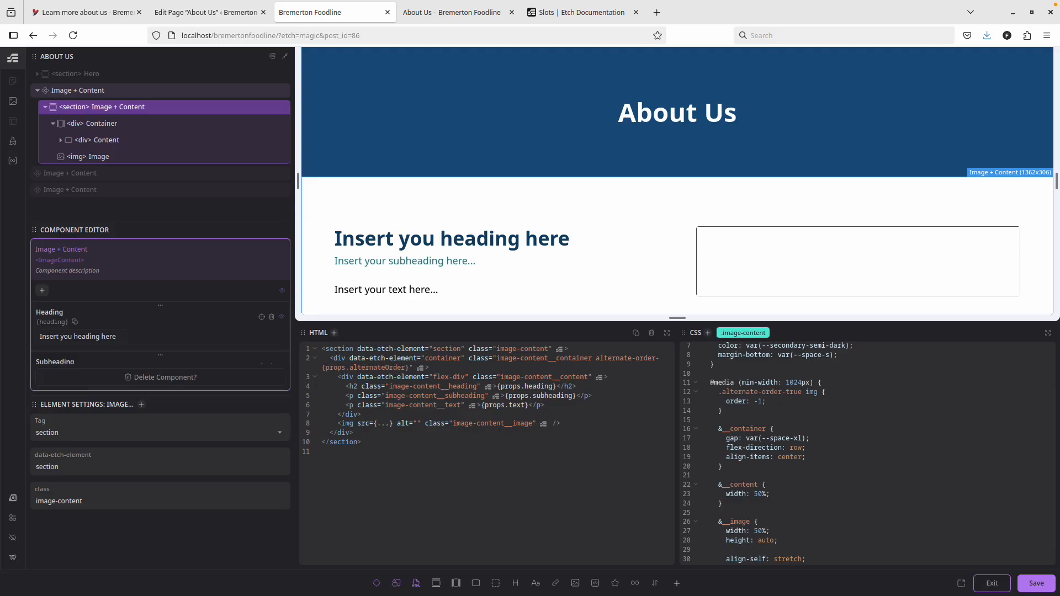
pyautogui.click(1029, 588)
pyautogui.hotkey('ctrl', 'Tab')
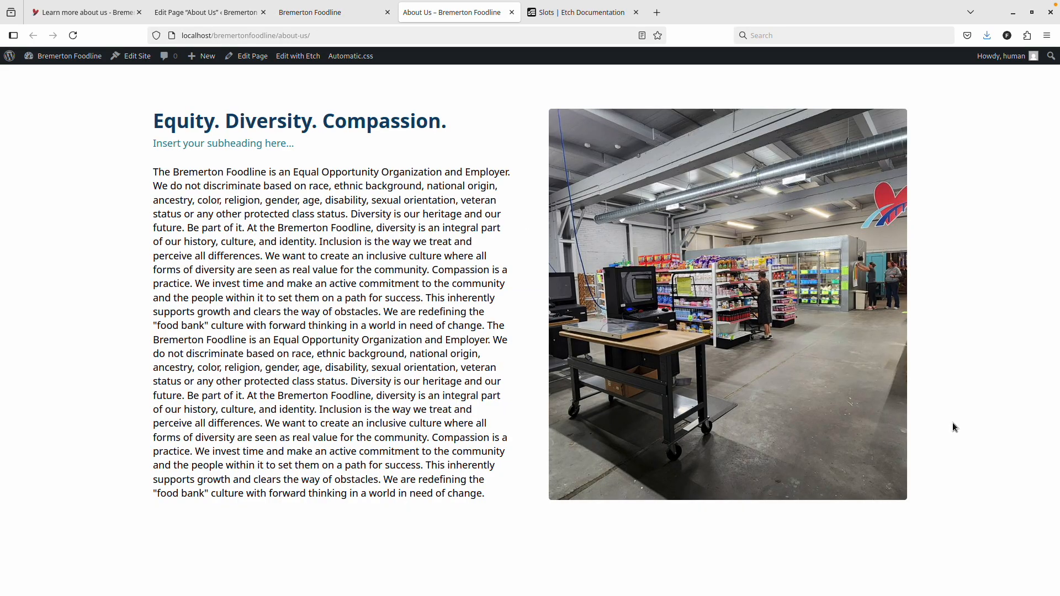
pyautogui.hotkey('ctrl', 'r')
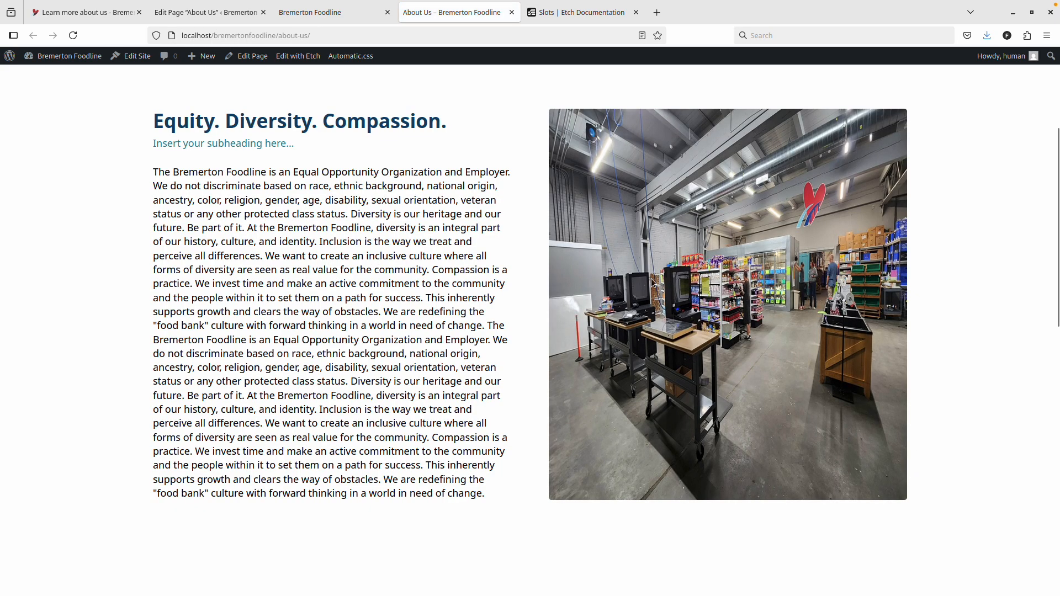
# Step: Restore object-fit: cover in the image rule, remove height: auto, save, and reload the published page
pyautogui.hotkey('ctrl', 'pageup')
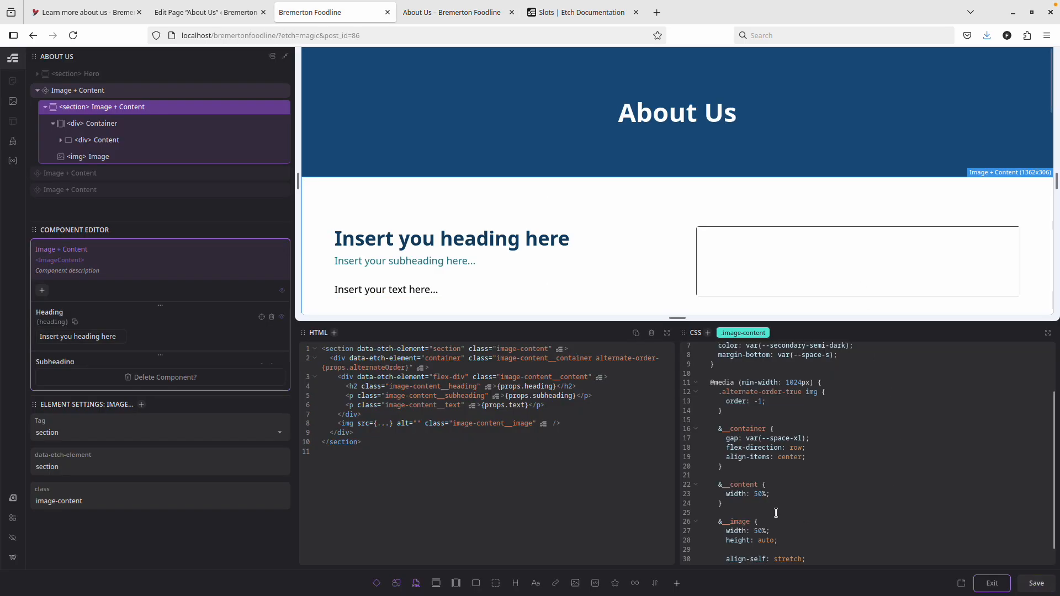
pyautogui.hotkey('ctrl', 'v')
pyautogui.moveTo(795, 540); pyautogui.dragTo(727, 541)
pyautogui.hotkey('ctrl', 's')
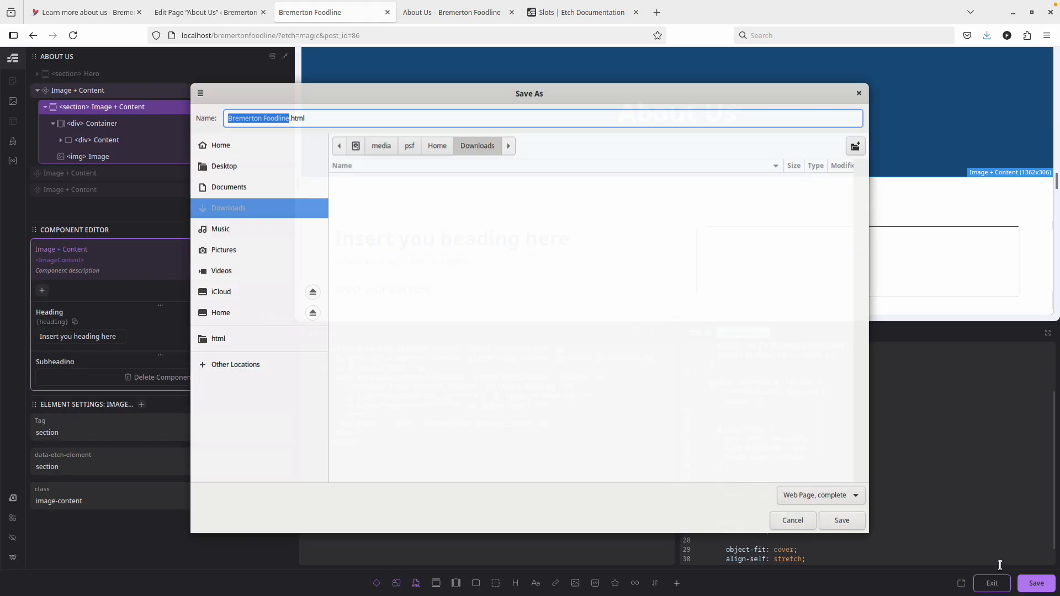
pyautogui.press('Escape')
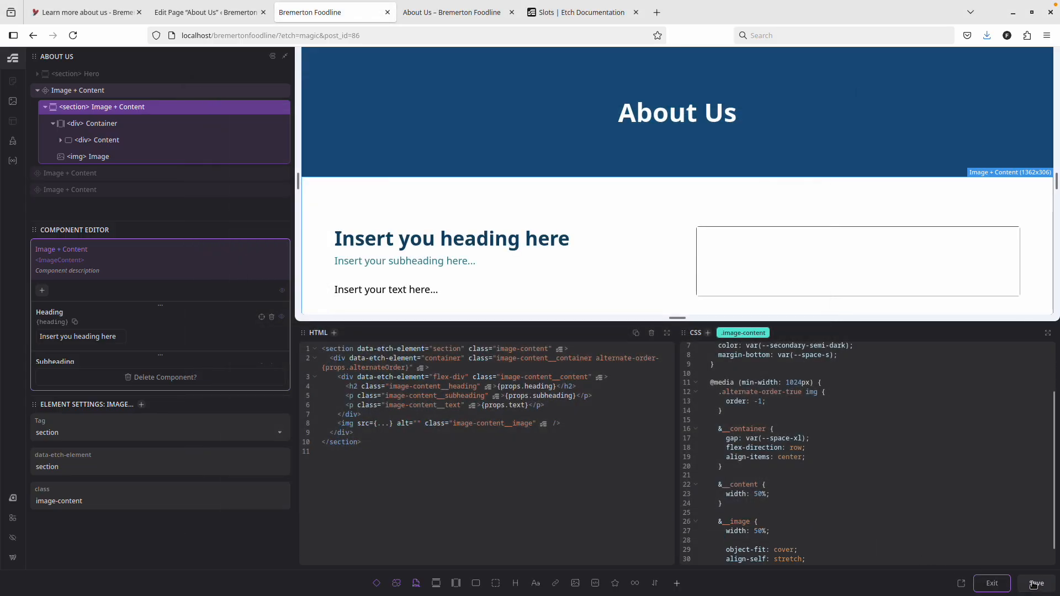
pyautogui.hotkey('ctrl', 'pagedown')
pyautogui.hotkey('ctrl', 'r')
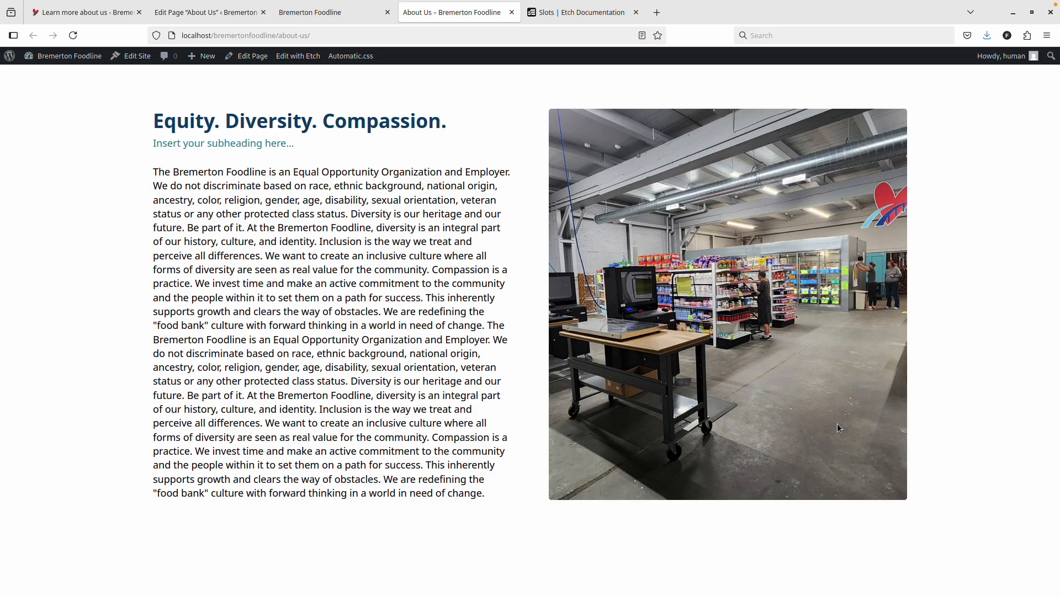
# Step: Put height: auto back in the image rule, save, and reload the published About Us page
pyautogui.hotkey('ctrl', 'pageup')
pyautogui.click(820, 540)
pyautogui.hotkey('ctrl', 's')
pyautogui.press('Escape')
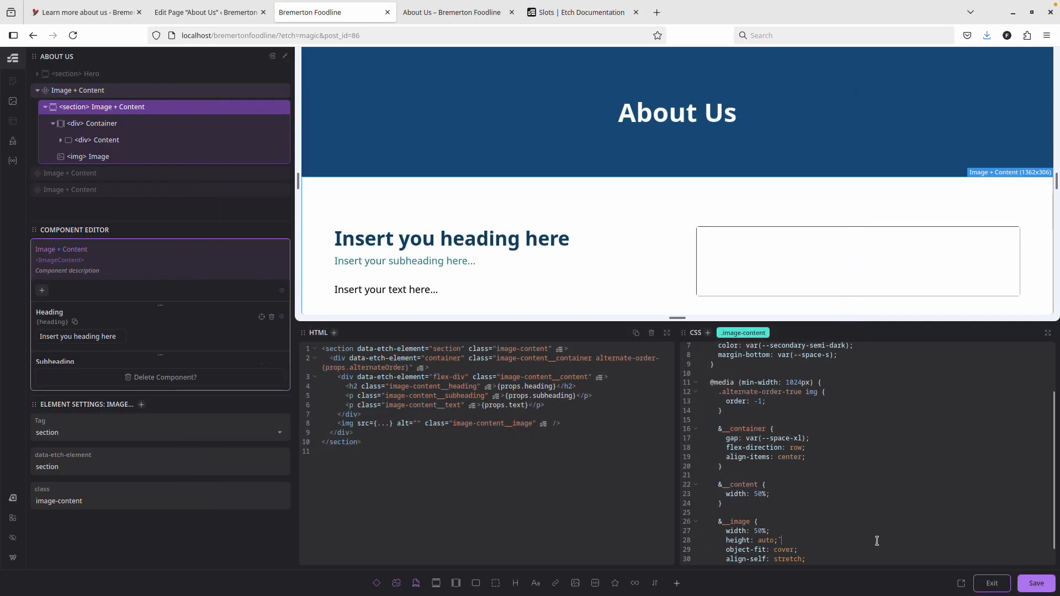
pyautogui.click(1031, 584)
pyautogui.hotkey('ctrl', 'pagedown')
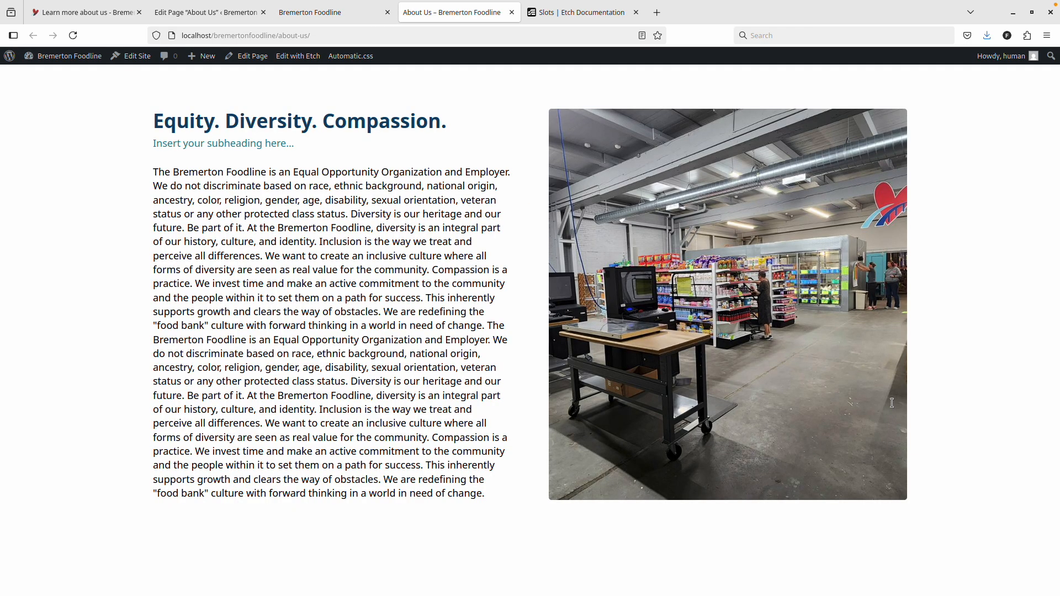
pyautogui.hotkey('ctrl', 'r')
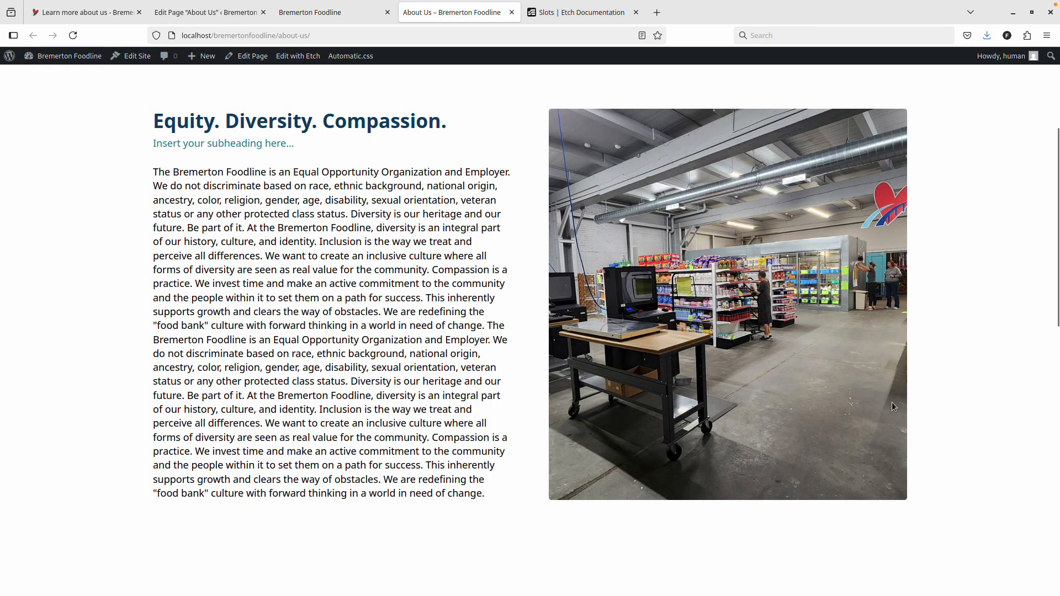
# Step: Examine how image heights align with the text in the Equity, Mission and Vision sections of the published page
pyautogui.scroll(-6, 577, 207)
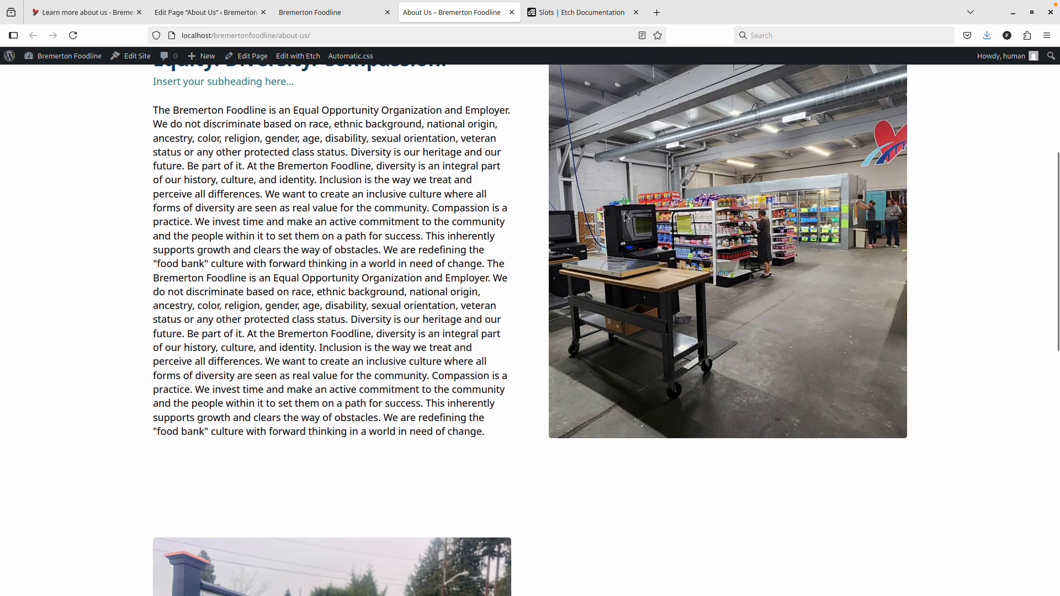
pyautogui.scroll(-3, 618, 207)
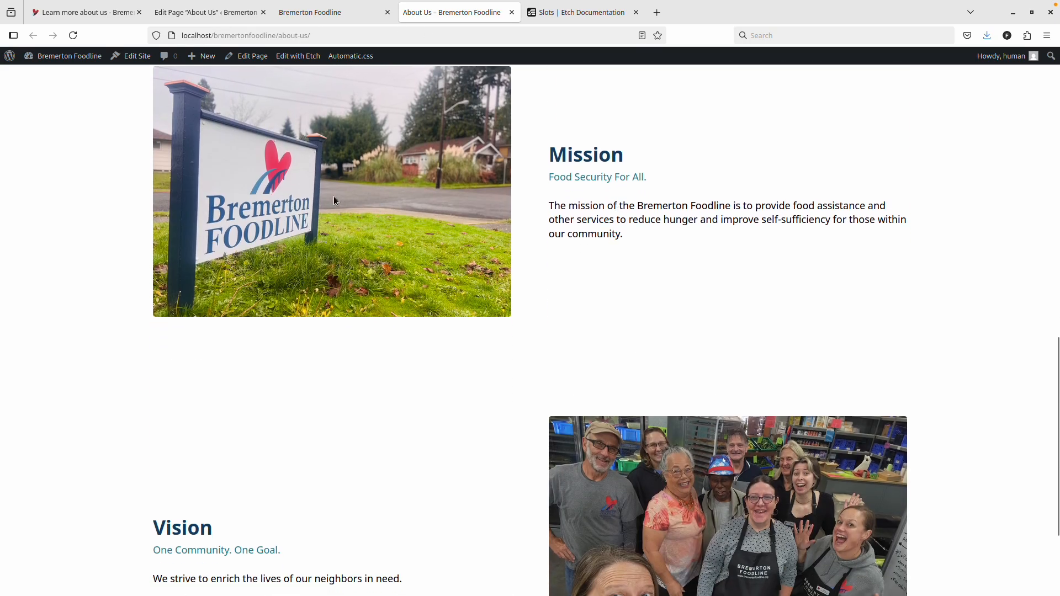
pyautogui.scroll(3, 305, 213)
pyautogui.scroll(-5, 260, 250)
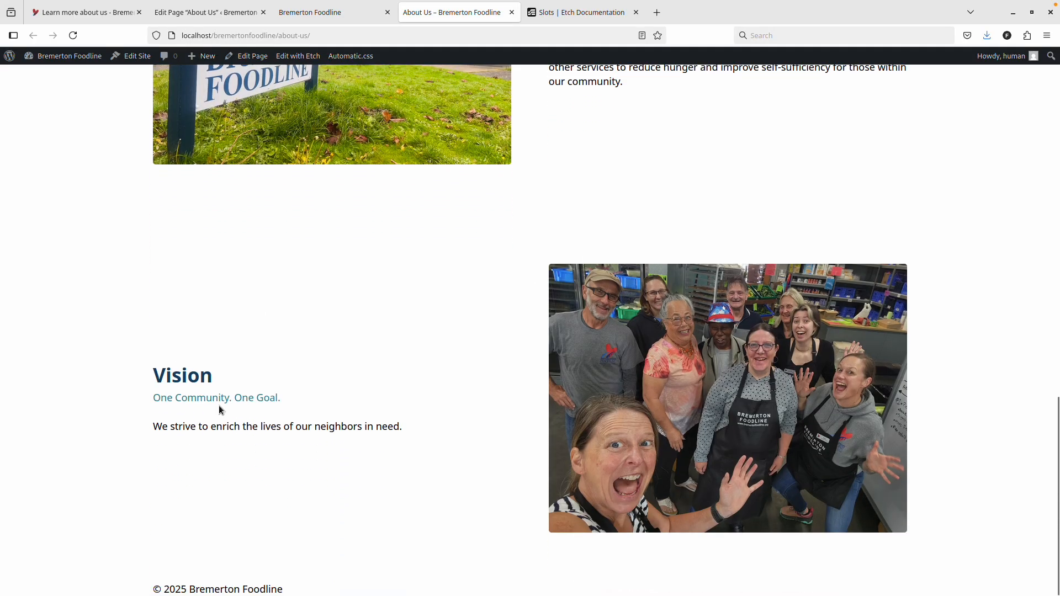
pyautogui.scroll(2, 698, 390)
pyautogui.scroll(-2, 697, 391)
pyautogui.scroll(10, 641, 429)
pyautogui.scroll(-5, 635, 276)
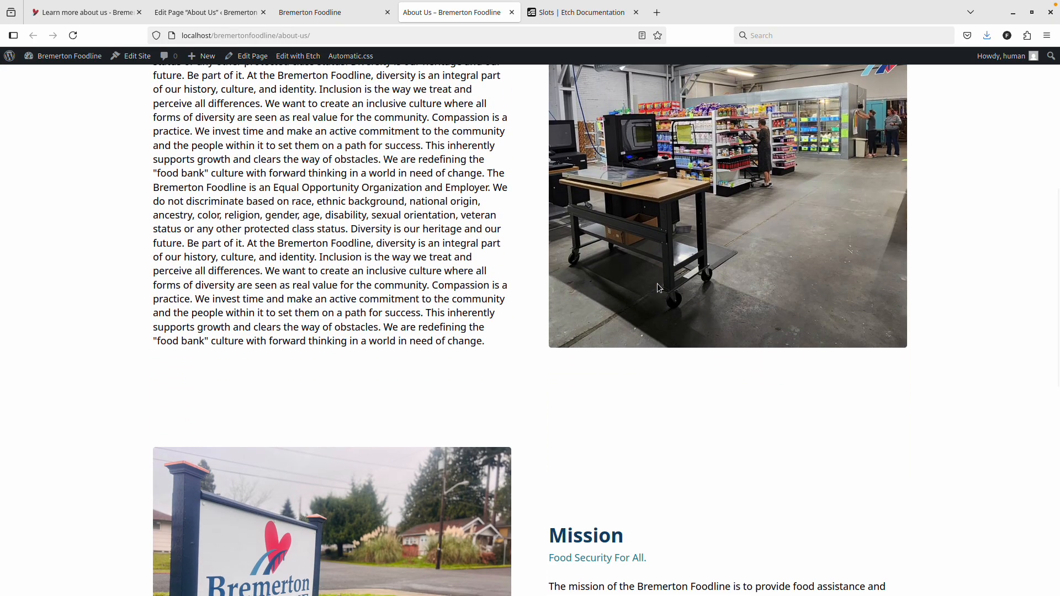
pyautogui.scroll(5, 658, 285)
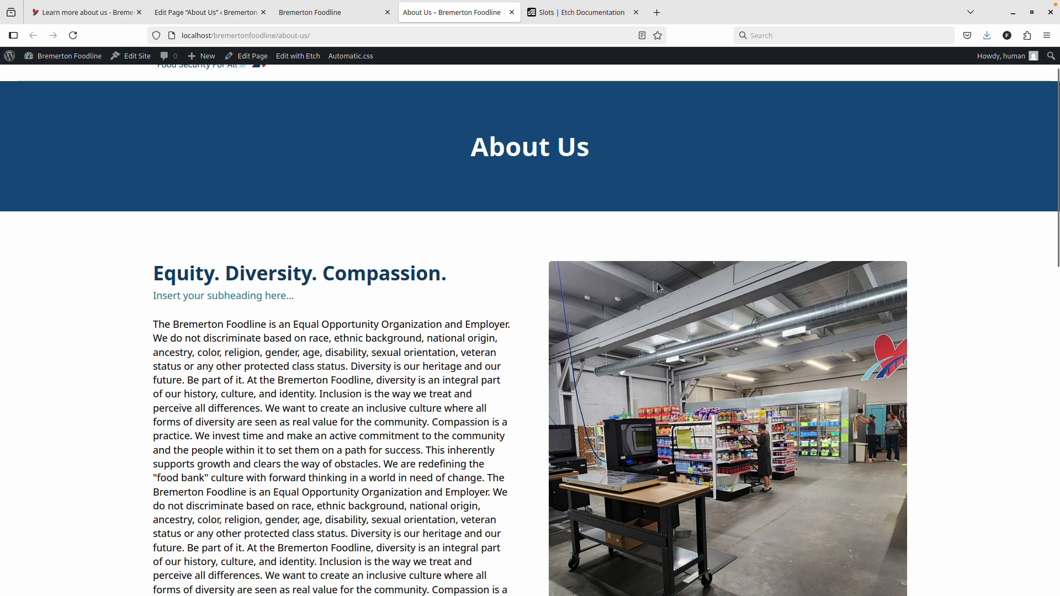
pyautogui.scroll(-3, 659, 288)
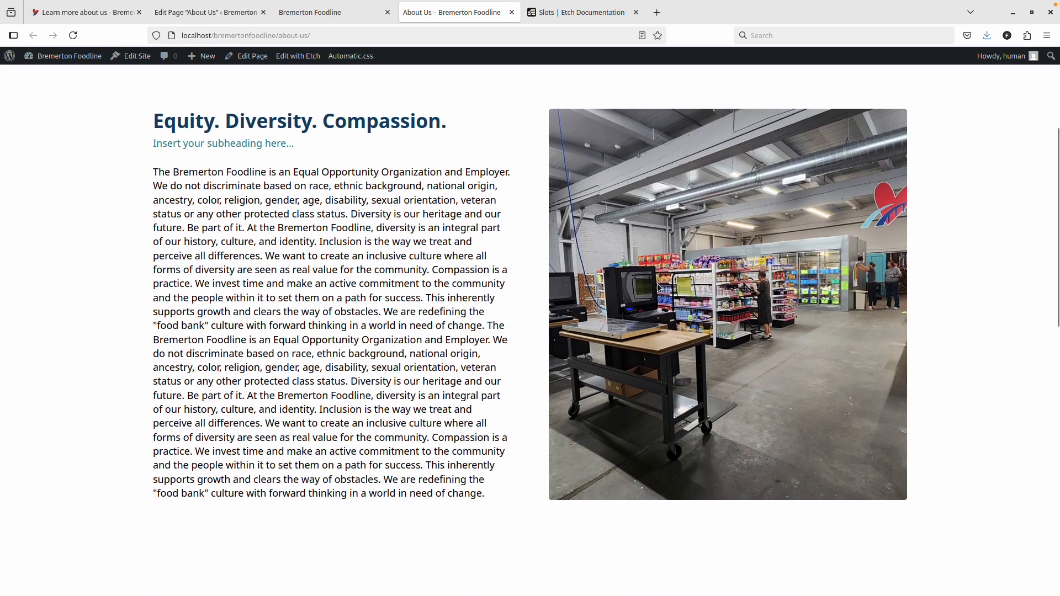
pyautogui.scroll(2, 659, 288)
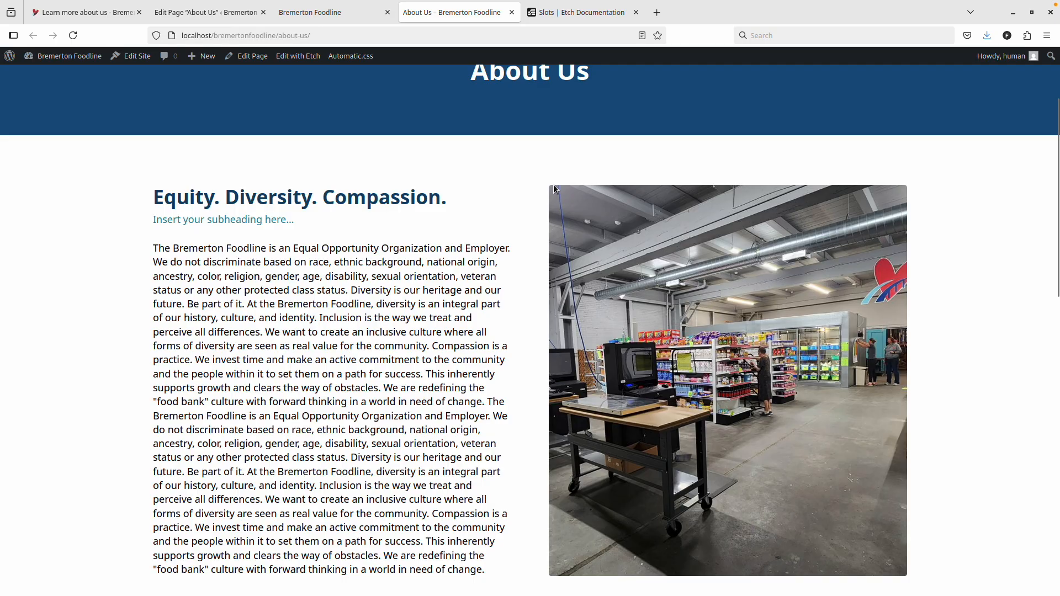
pyautogui.scroll(-9, 548, 273)
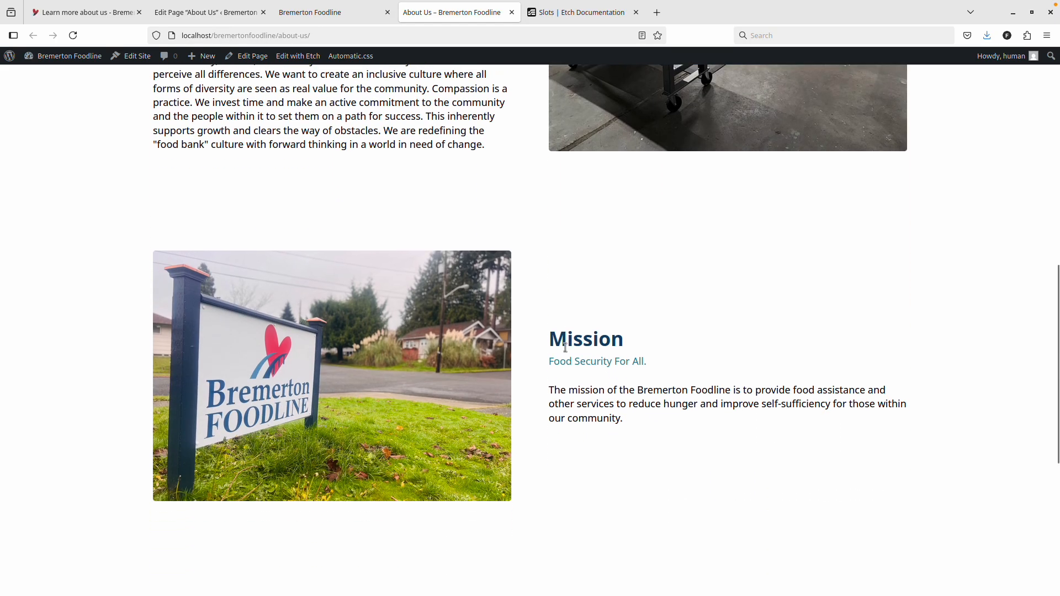
pyautogui.scroll(6, 469, 362)
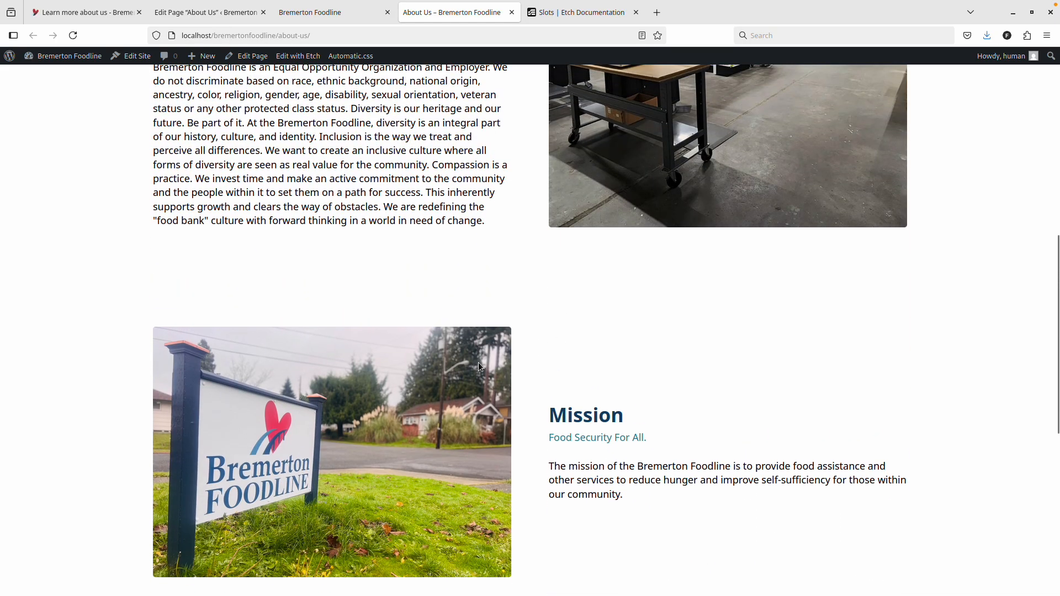
pyautogui.scroll(5, 432, 392)
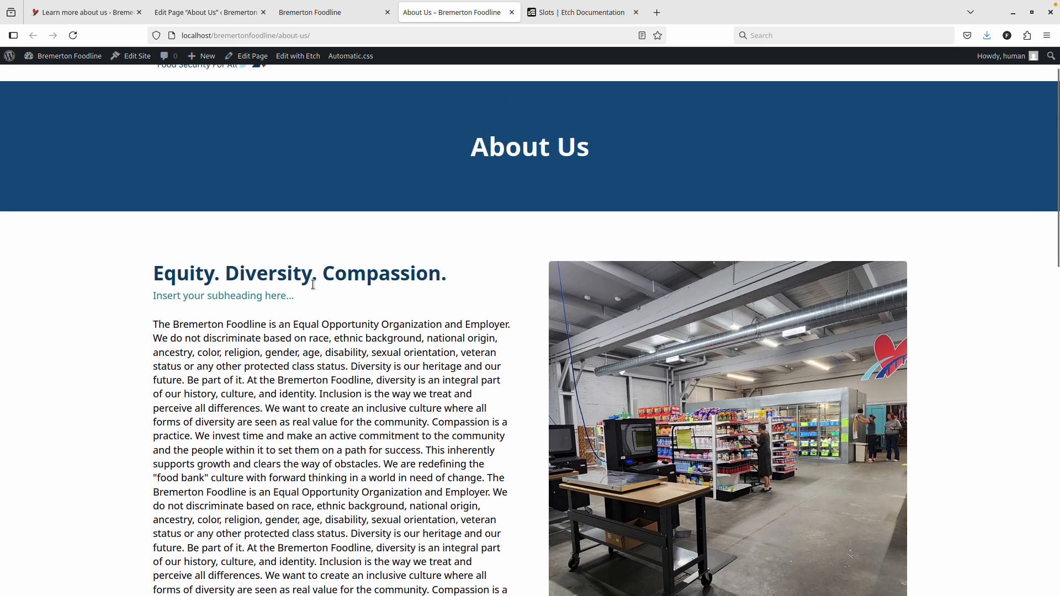
# Step: Highlight the placeholder subheading under the Equity. Diversity. Compassion. heading, and clear the selection
pyautogui.scroll(-1, 259, 284)
pyautogui.scroll(1, 243, 301)
pyautogui.moveTo(298, 301); pyautogui.dragTo(152, 298)
pyautogui.click(280, 326)
# Step: Add padding-block: var(--space-m) to the content rule in the 1024px media query, save, and reload the published page
pyautogui.click(321, 13)
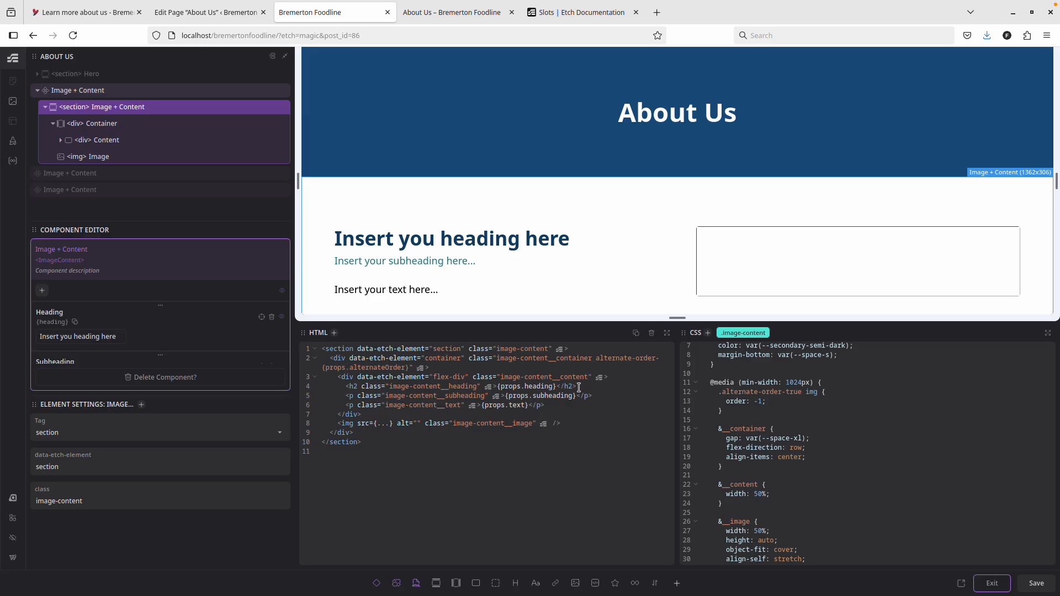
pyautogui.scroll(-1, 756, 403)
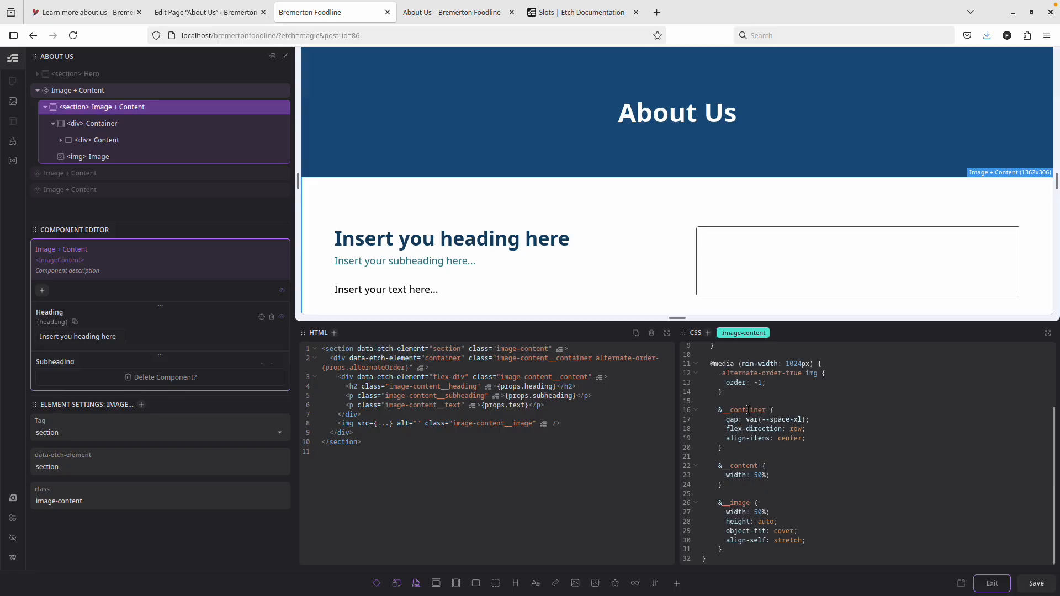
pyautogui.click(774, 475)
pyautogui.press('Return')
pyautogui.write('pa')
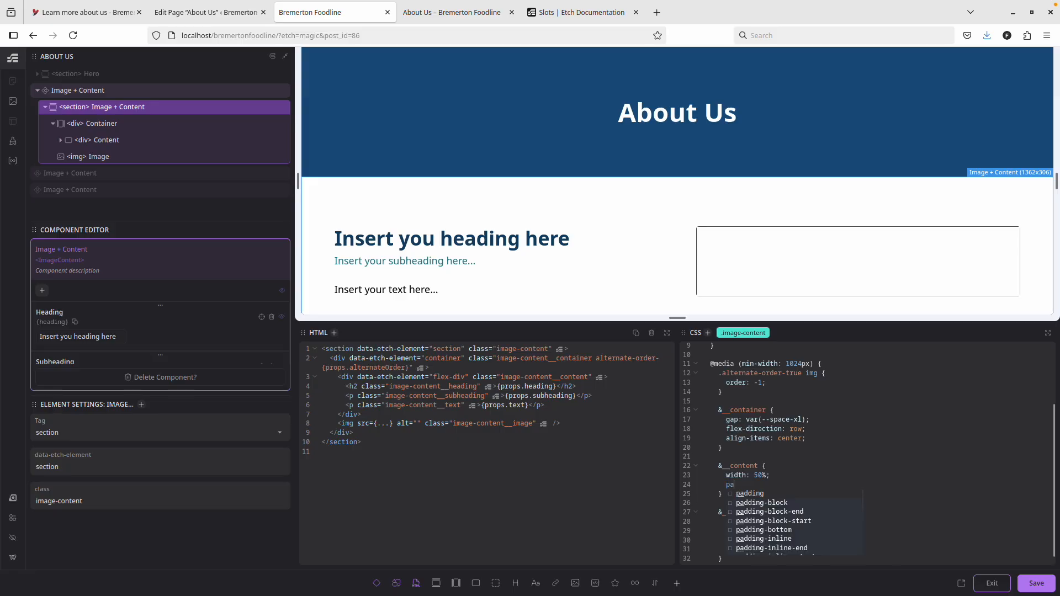
pyautogui.write('dding-b')
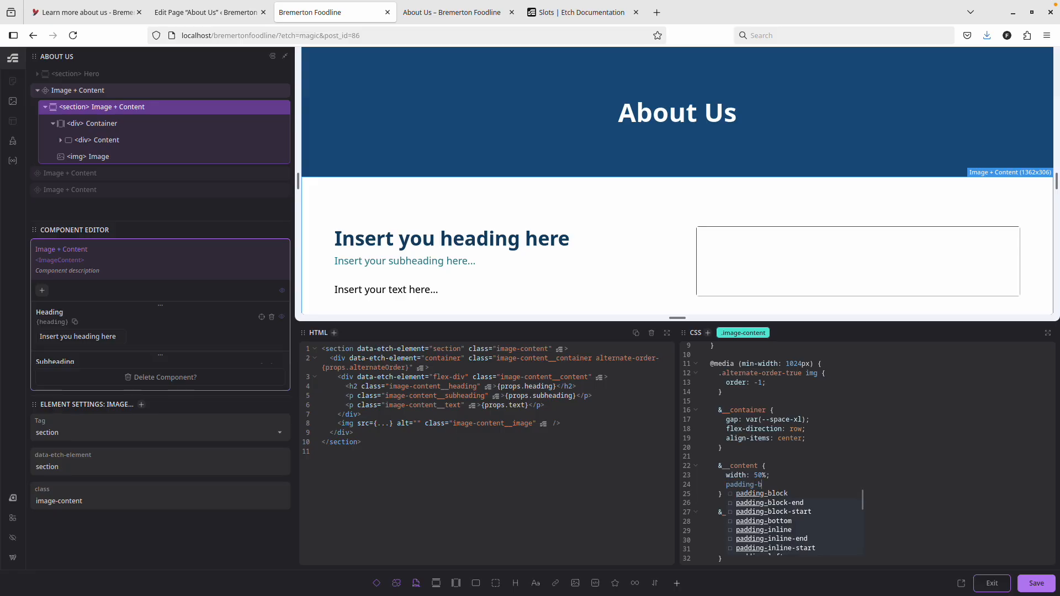
pyautogui.press('Return')
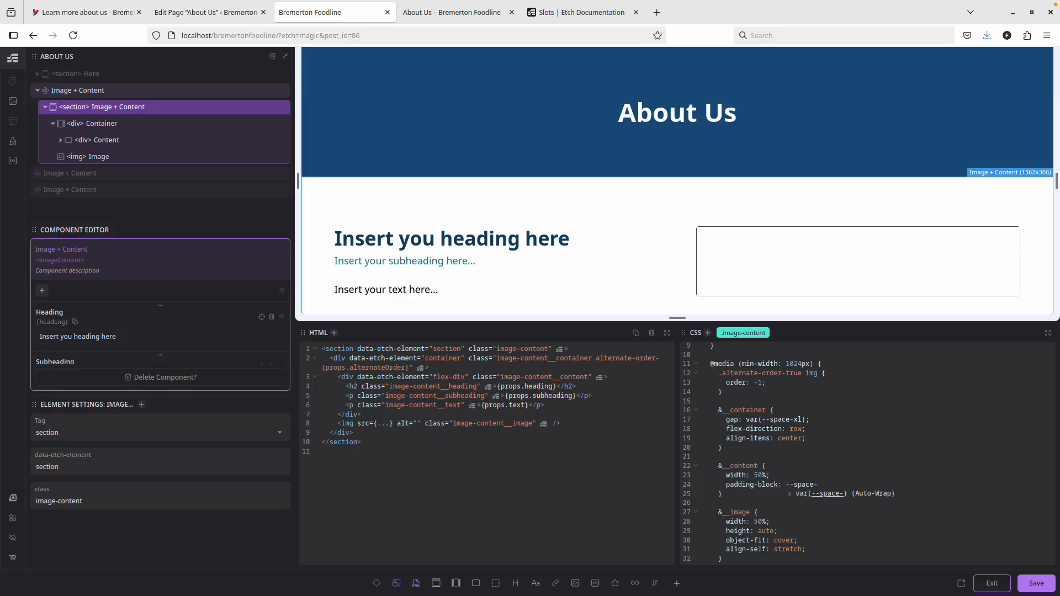
pyautogui.write('m;')
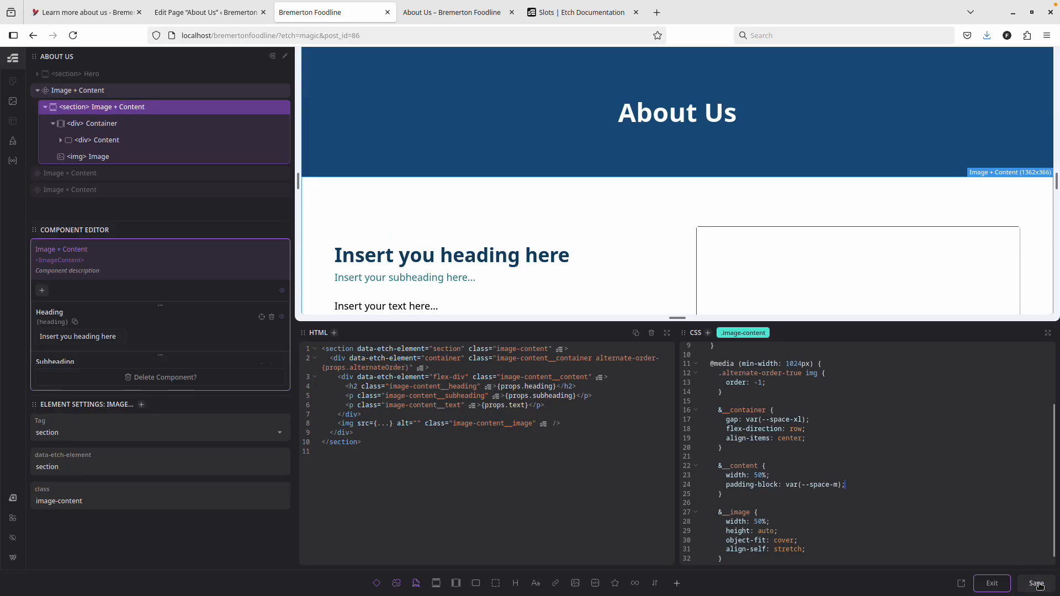
pyautogui.click(1037, 584)
pyautogui.hotkey('ctrl', 'Tab')
pyautogui.hotkey('ctrl', 'r')
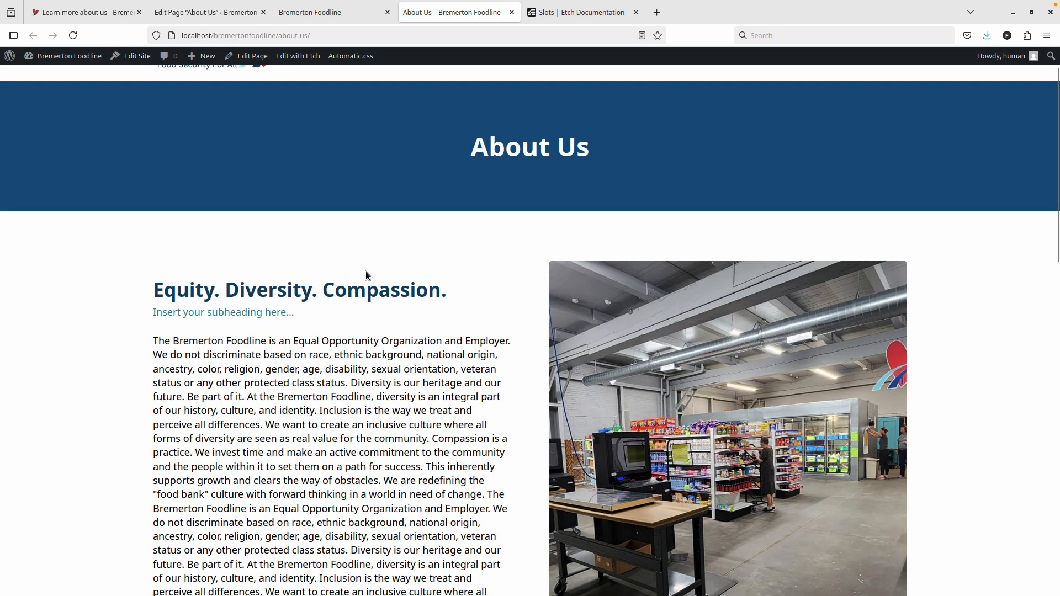
# Step: Examine the text's vertical padding relative to the images in all three sections of the published About Us page
pyautogui.scroll(-5, 456, 280)
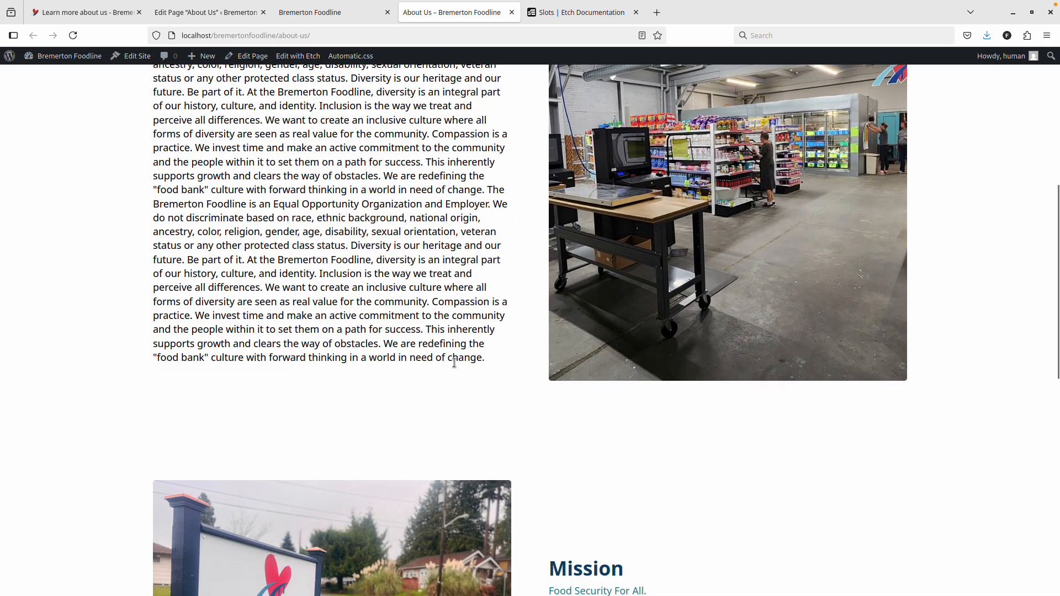
pyautogui.scroll(-10, 464, 410)
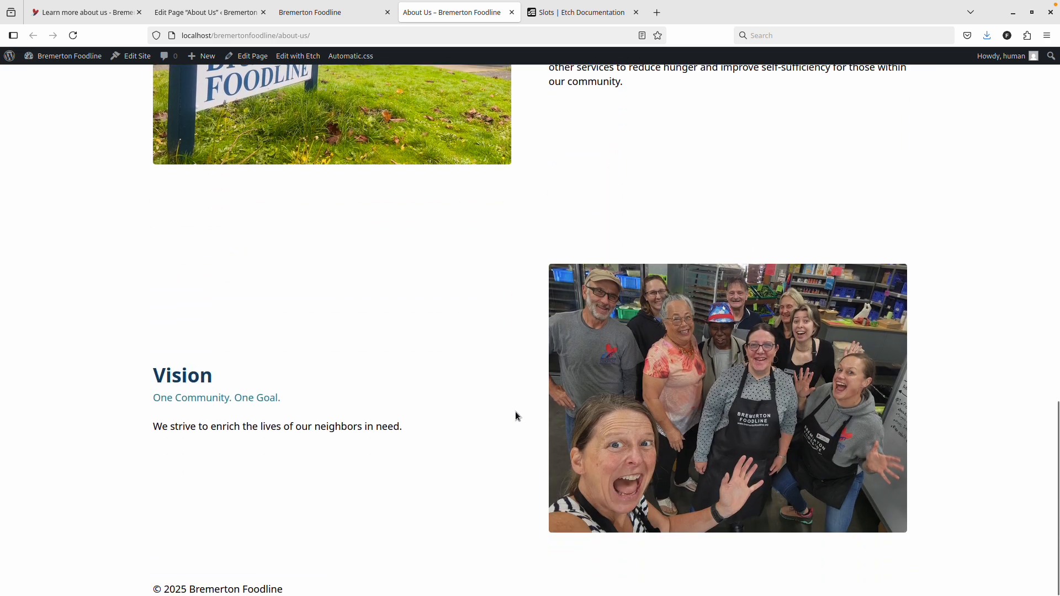
pyautogui.scroll(10, 516, 412)
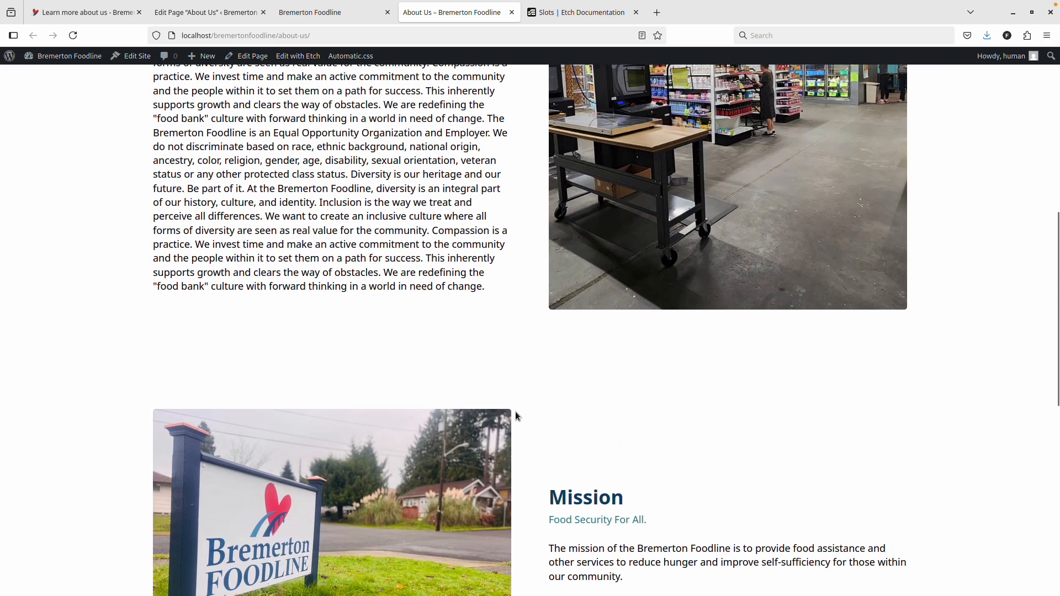
pyautogui.scroll(-3, 515, 412)
pyautogui.scroll(10, 515, 412)
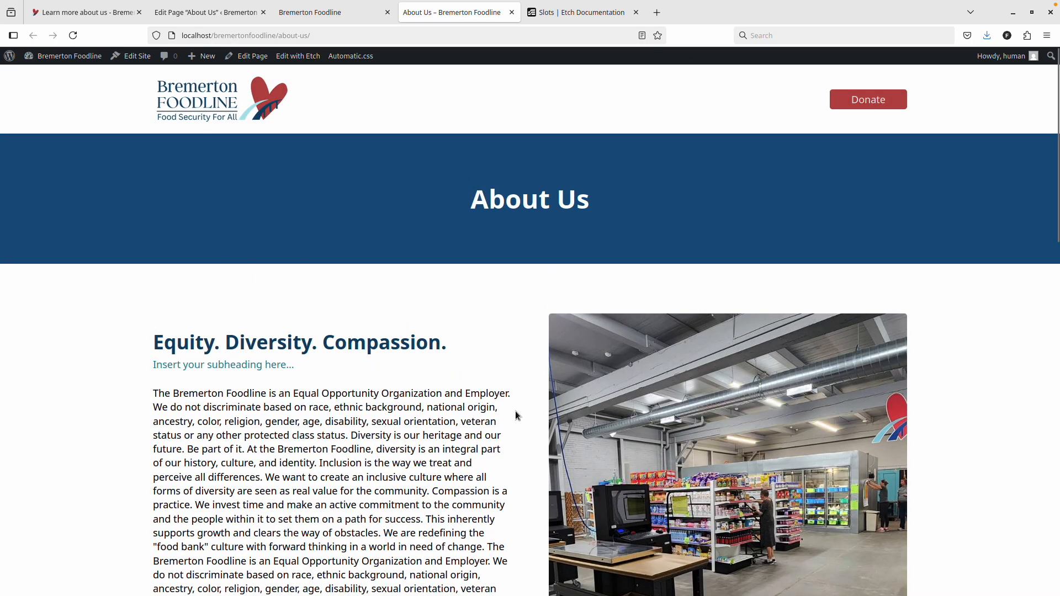
pyautogui.scroll(-2, 516, 411)
pyautogui.scroll(-8, 515, 411)
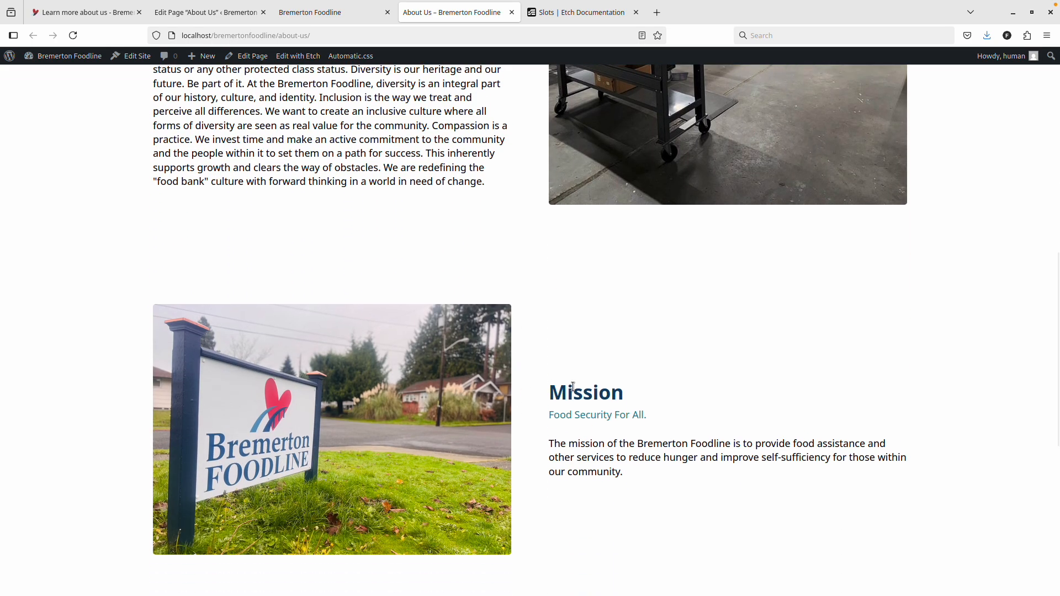
pyautogui.scroll(6, 489, 349)
pyautogui.scroll(2, 490, 351)
pyautogui.scroll(-6, 561, 312)
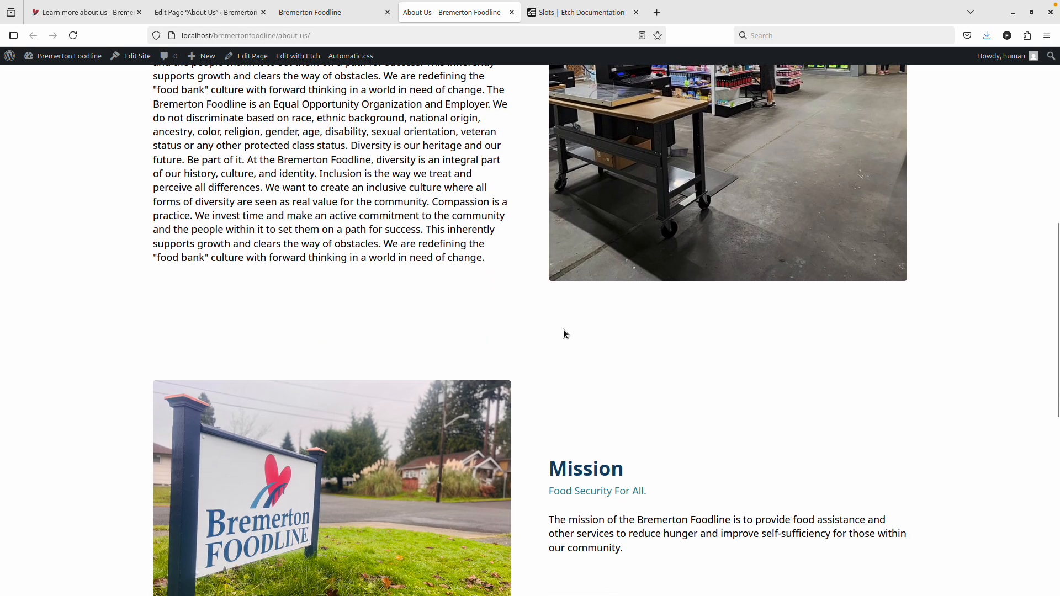
pyautogui.scroll(-1, 558, 335)
pyautogui.scroll(1, 547, 301)
pyautogui.scroll(8, 548, 337)
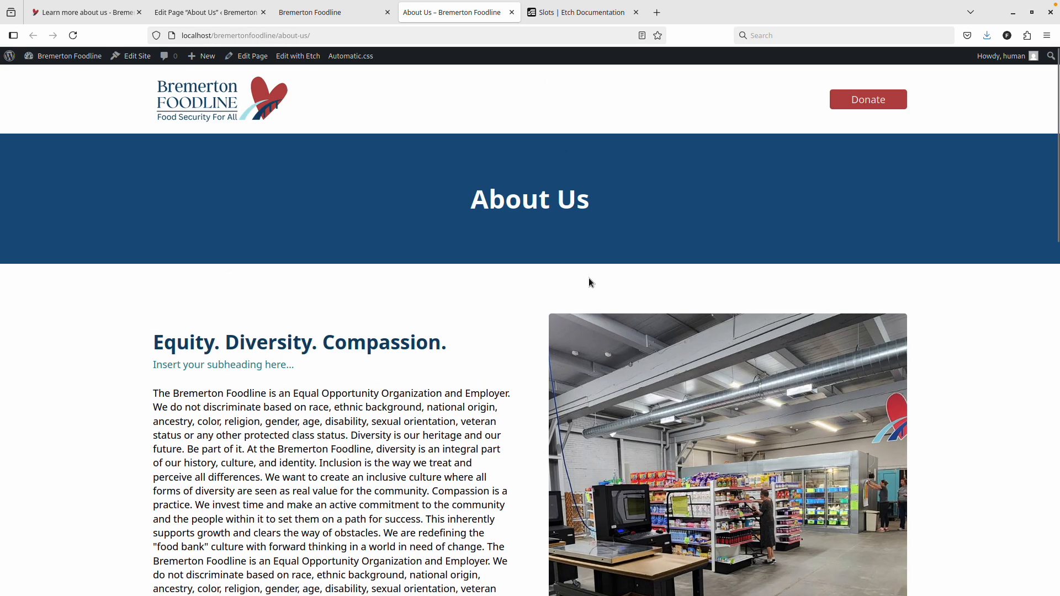
pyautogui.scroll(-13, 582, 307)
pyautogui.scroll(6, 574, 284)
pyautogui.scroll(1, 574, 286)
pyautogui.scroll(-7, 571, 374)
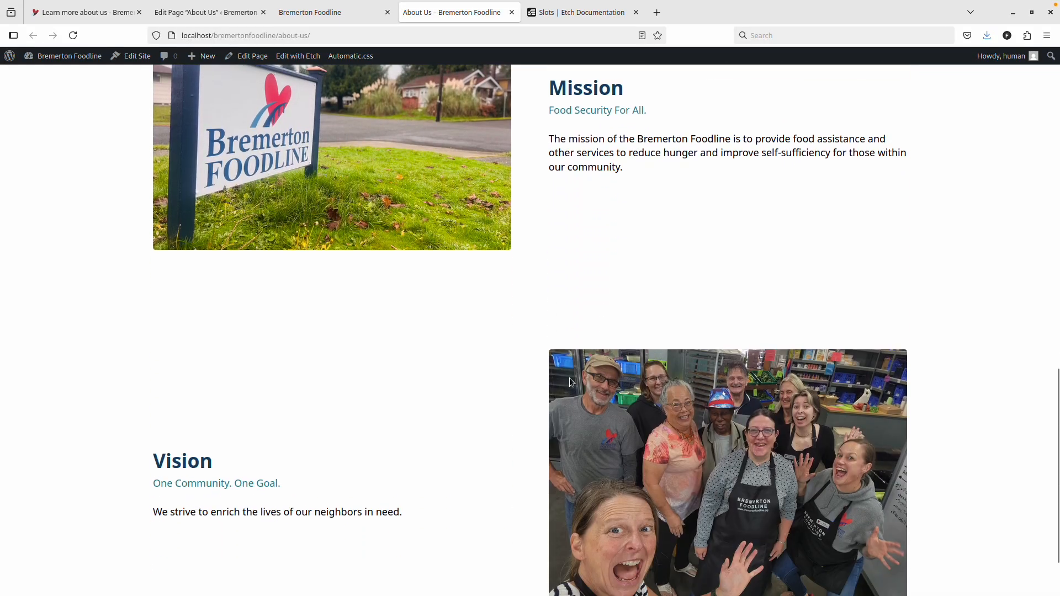
# Step: Examine the vertical gaps between the Equity, Mission and Vision sections on the published page and in the editor preview
pyautogui.scroll(1, 588, 556)
pyautogui.scroll(-1, 588, 553)
pyautogui.scroll(1, 587, 549)
pyautogui.scroll(4, 586, 550)
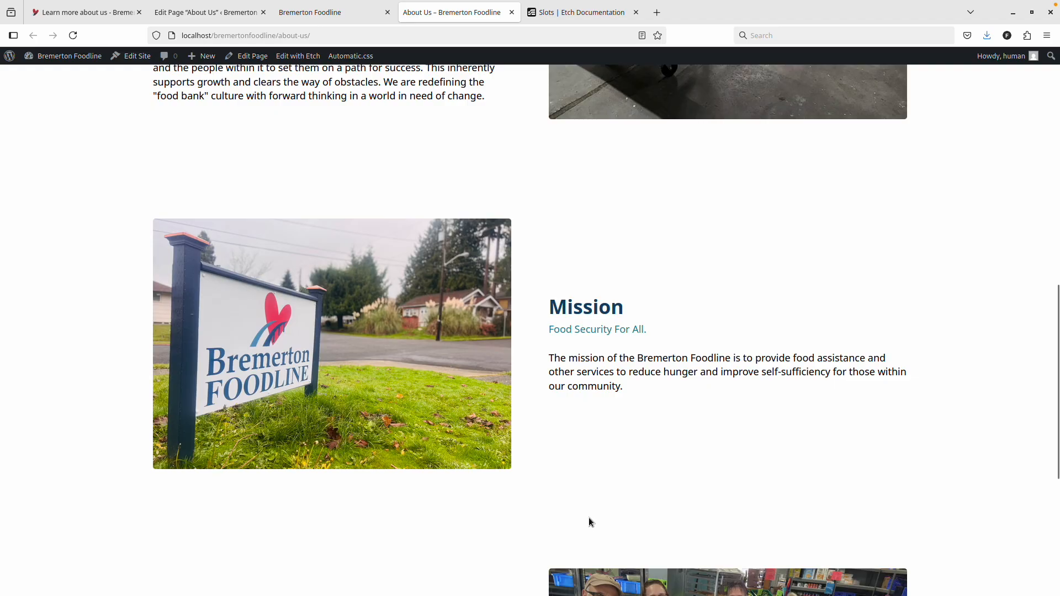
pyautogui.click(313, 12)
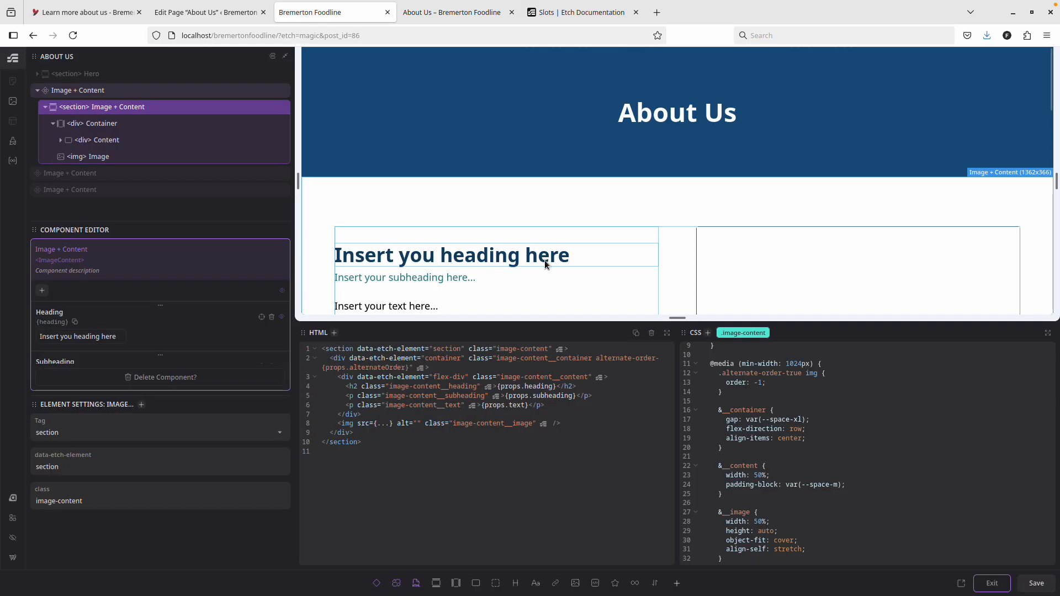
pyautogui.scroll(-3, 557, 210)
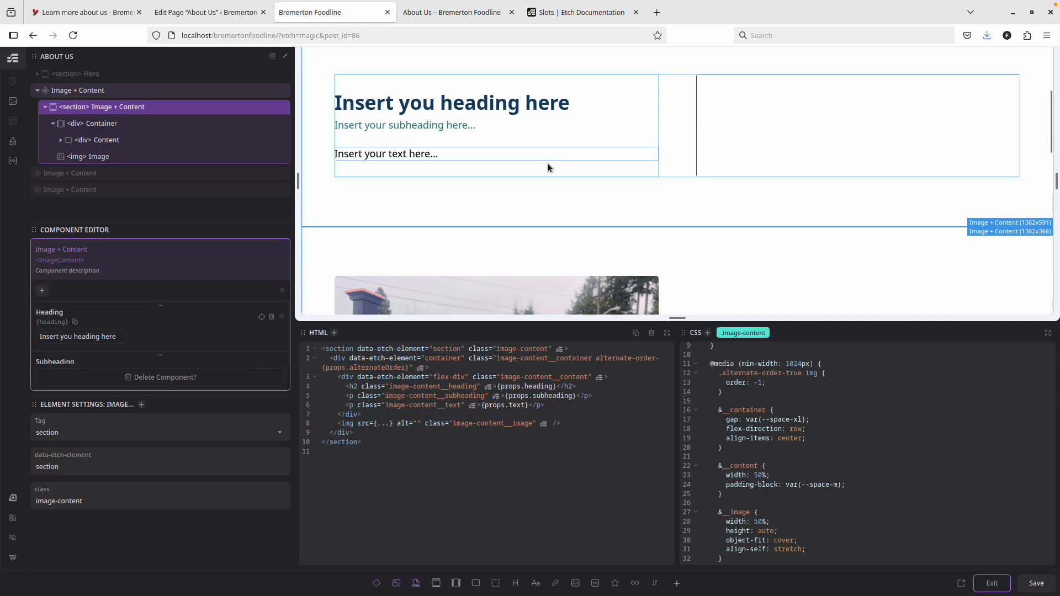
pyautogui.scroll(-8, 548, 160)
pyautogui.scroll(3, 691, 194)
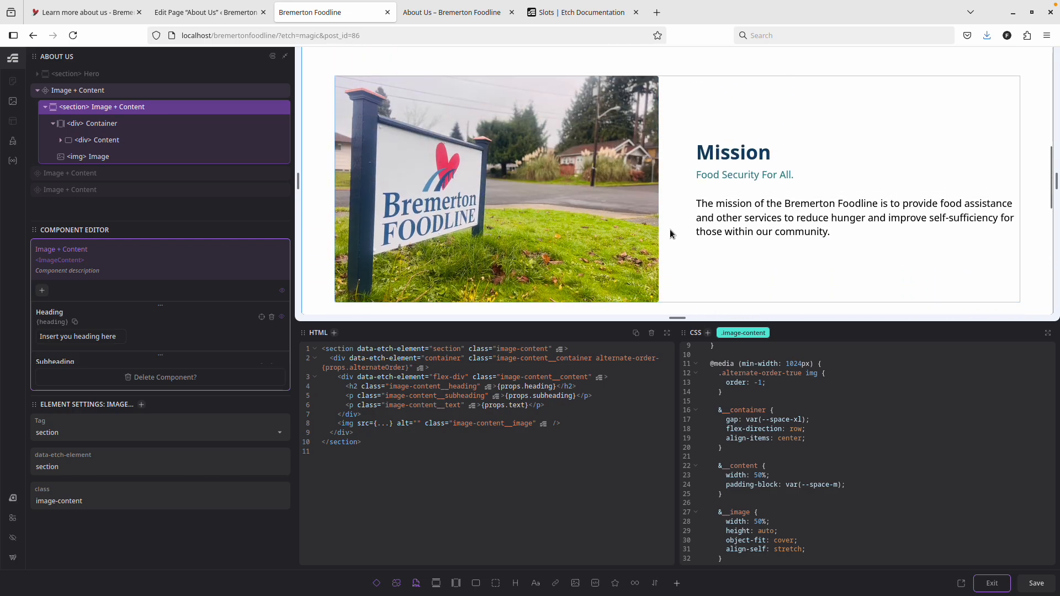
pyautogui.scroll(-5, 605, 254)
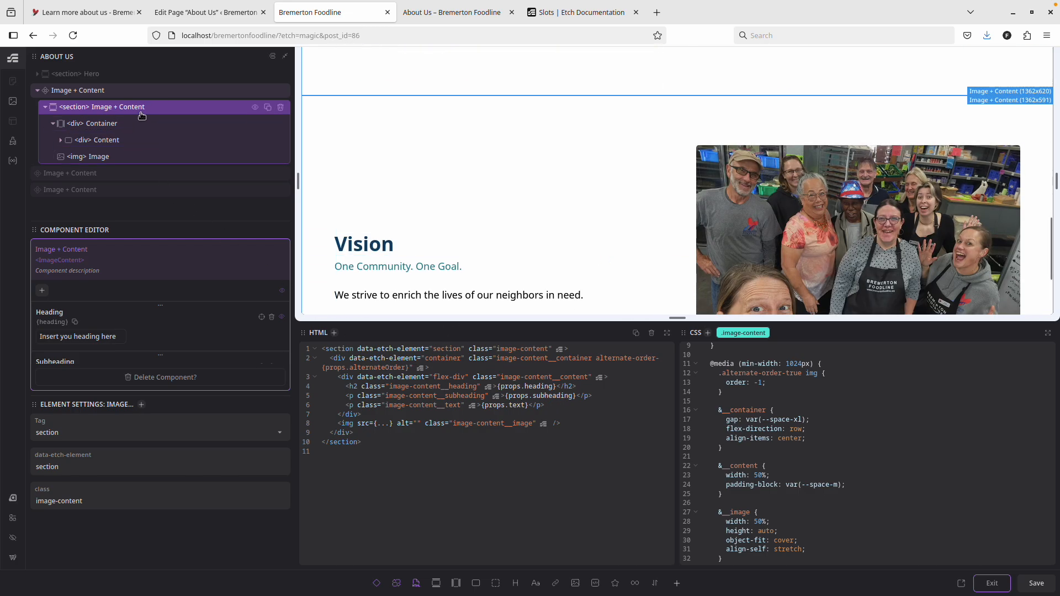
# Step: Add a .bottom-zero class to the section element of the Image + Content component
pyautogui.click(171, 107)
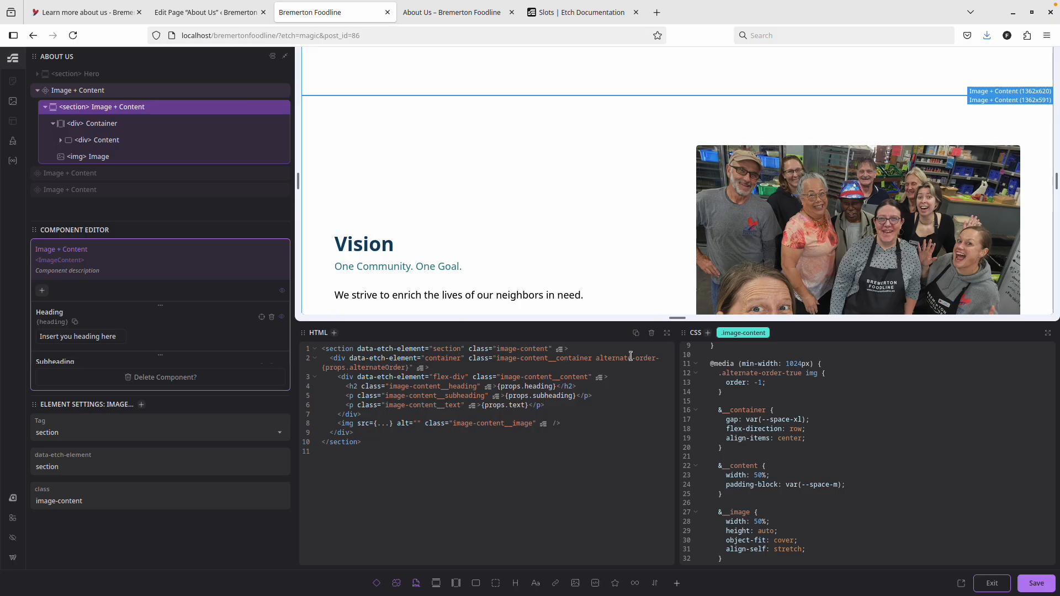
pyautogui.click(709, 333)
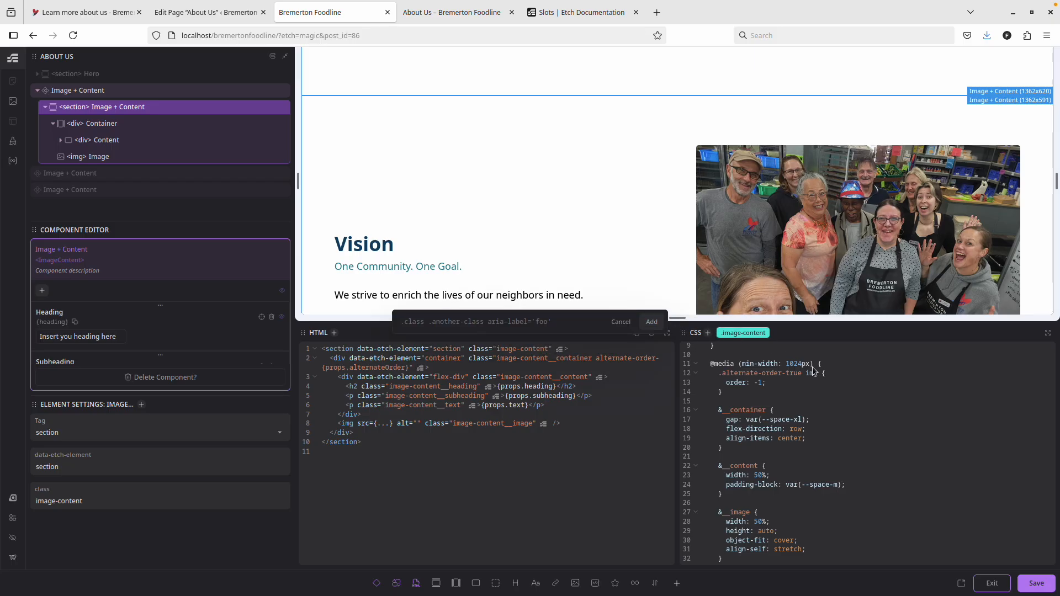
pyautogui.write('.bottom-zeo')
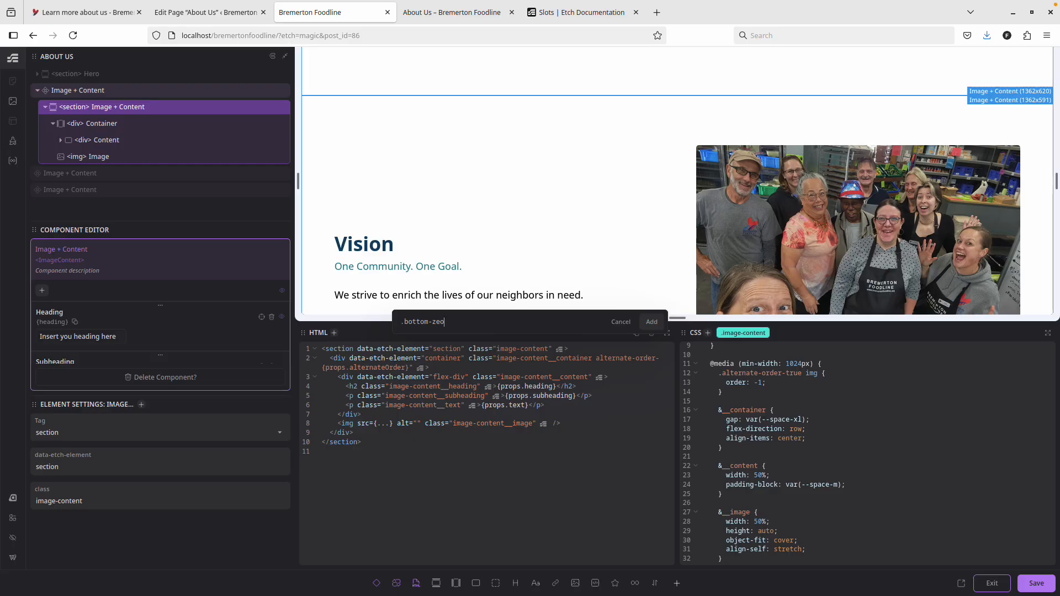
pyautogui.press('Return')
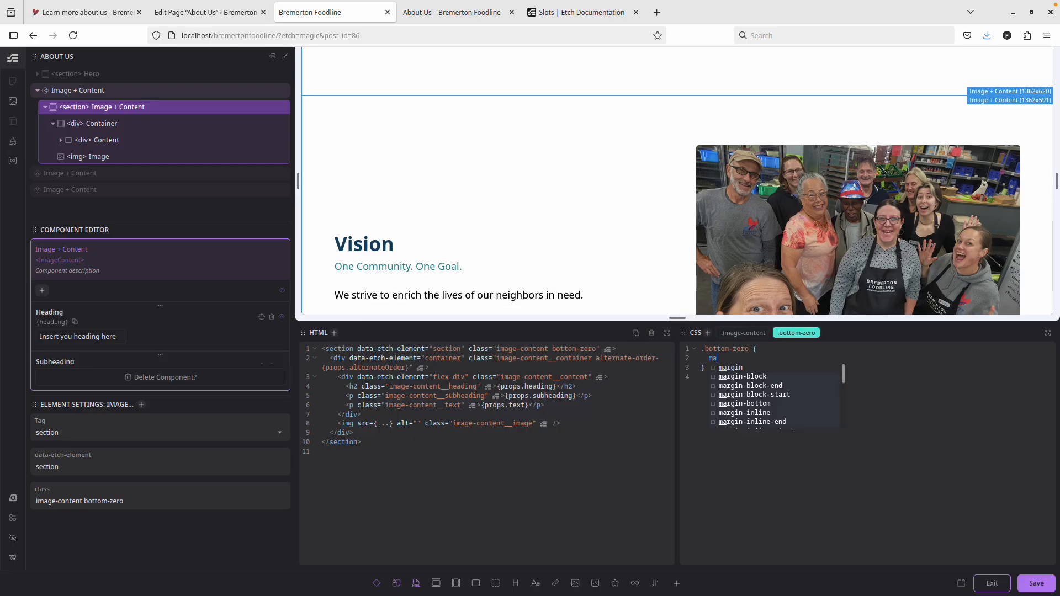
pyautogui.press('BackSpace')
pyautogui.click(743, 333)
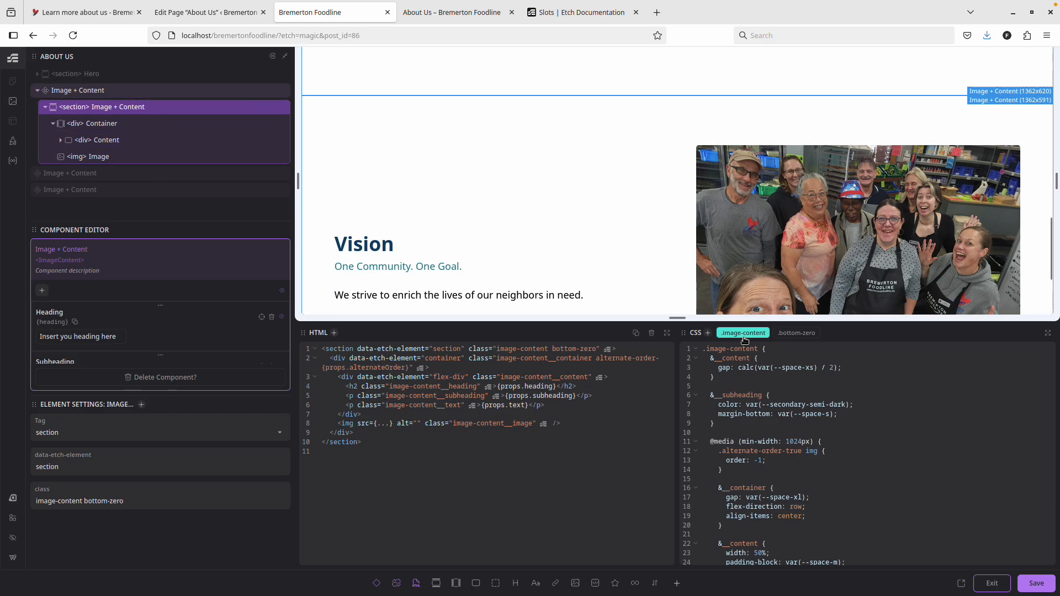
pyautogui.click(797, 333)
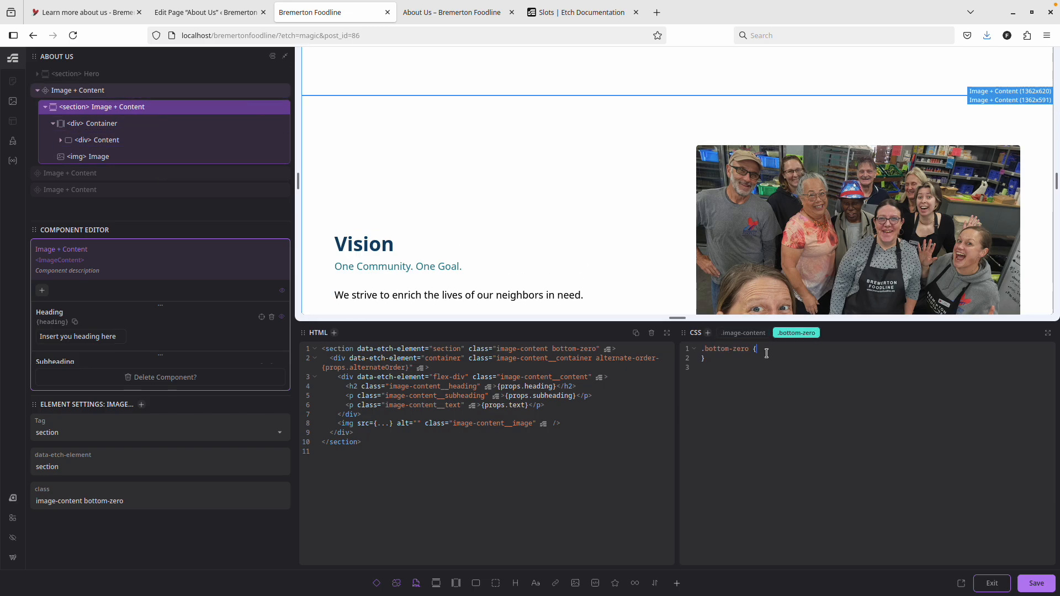
pyautogui.write('margin')
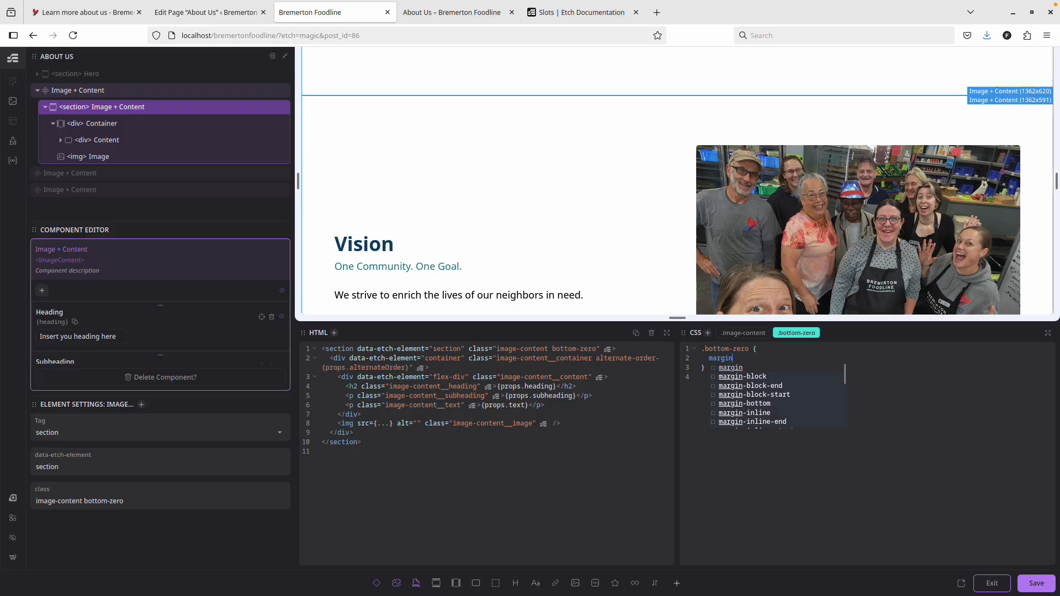
pyautogui.press('BackSpace')
pyautogui.press('BackSpace')
pyautogui.press('BackSpace')
pyautogui.press('BackSpace')
# Step: Add padding-block-end: 0; to the .bottom-zero rule and save the changes
pyautogui.write('padding-')
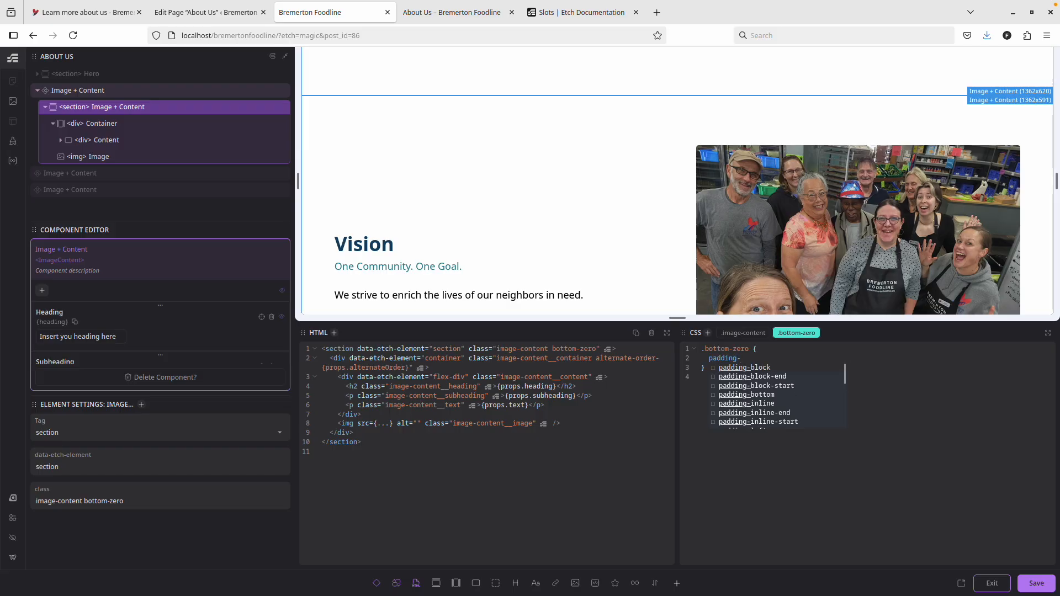
pyautogui.write('bloc')
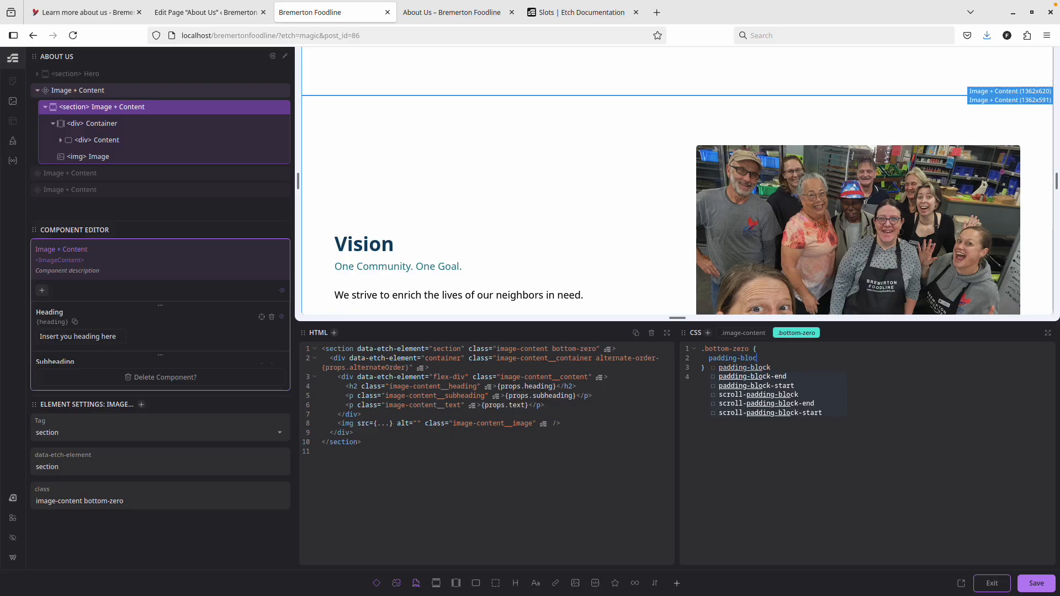
pyautogui.write('k')
pyautogui.click(788, 377)
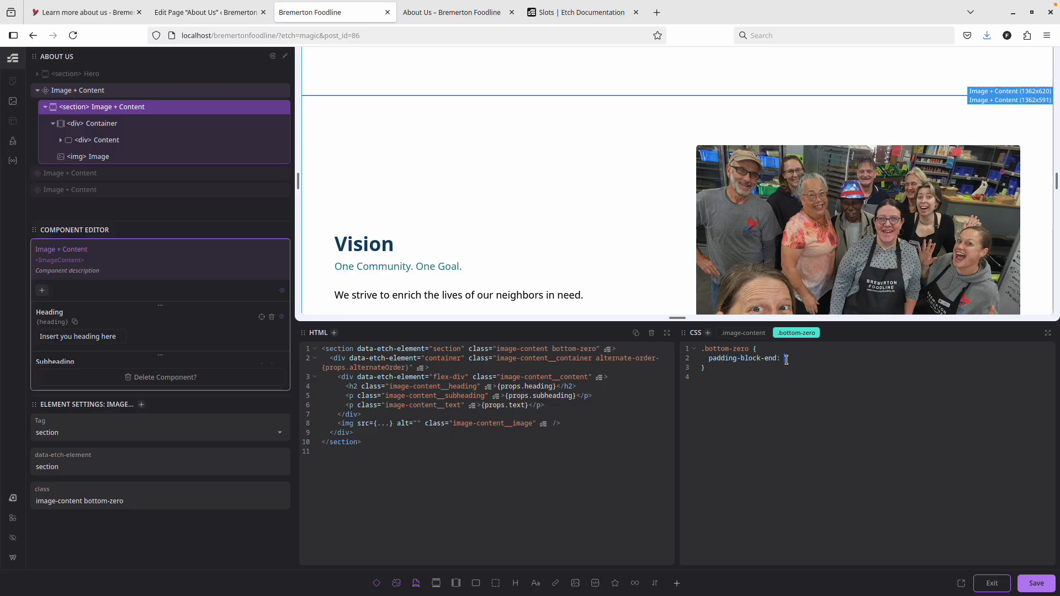
pyautogui.write('0;')
pyautogui.scroll(-3, 671, 188)
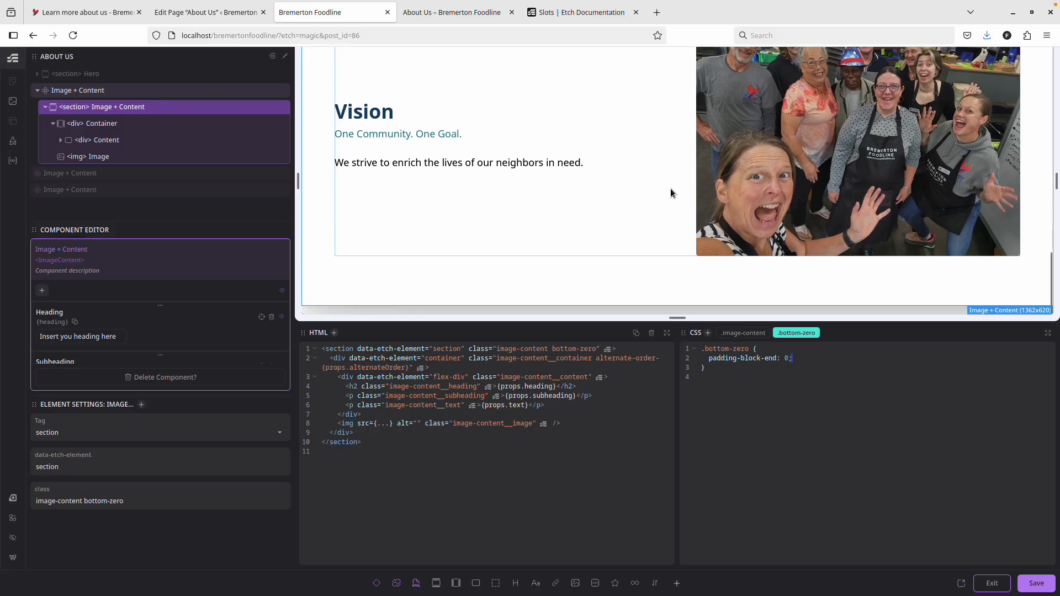
pyautogui.hotkey('ctrl', 's')
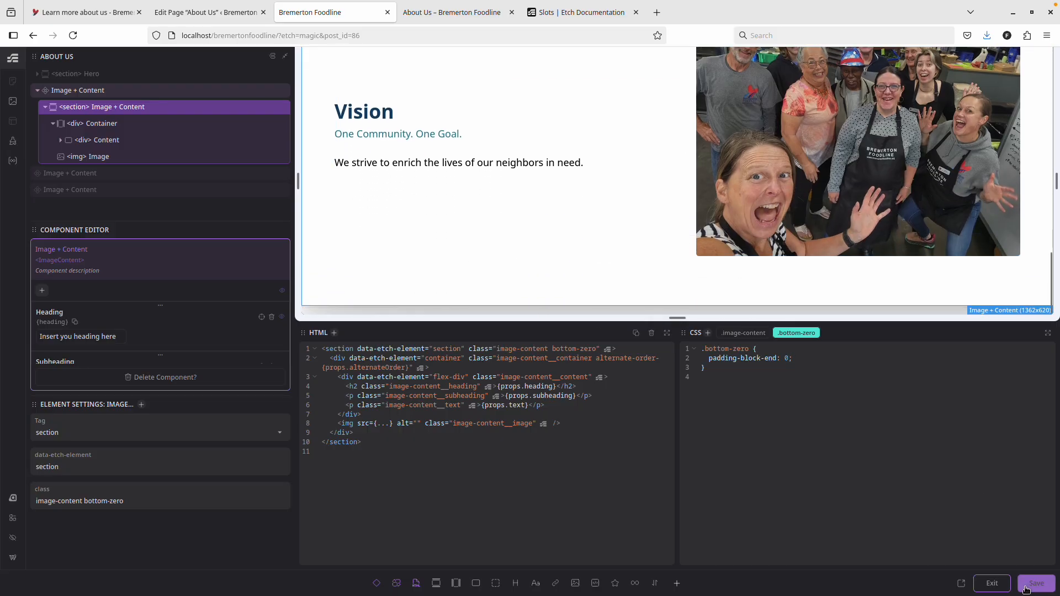
# Step: Inspect the published About Us page in the developer tools and select the section.image-content.bottom-zero element above Mission
pyautogui.hotkey('ctrl', 'Tab')
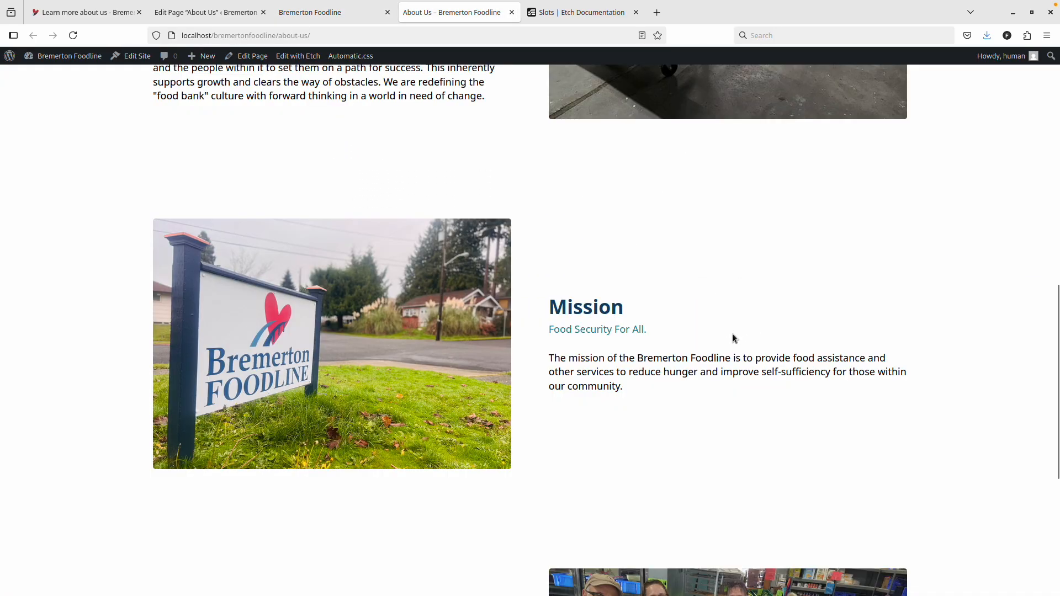
pyautogui.rightClick(516, 111)
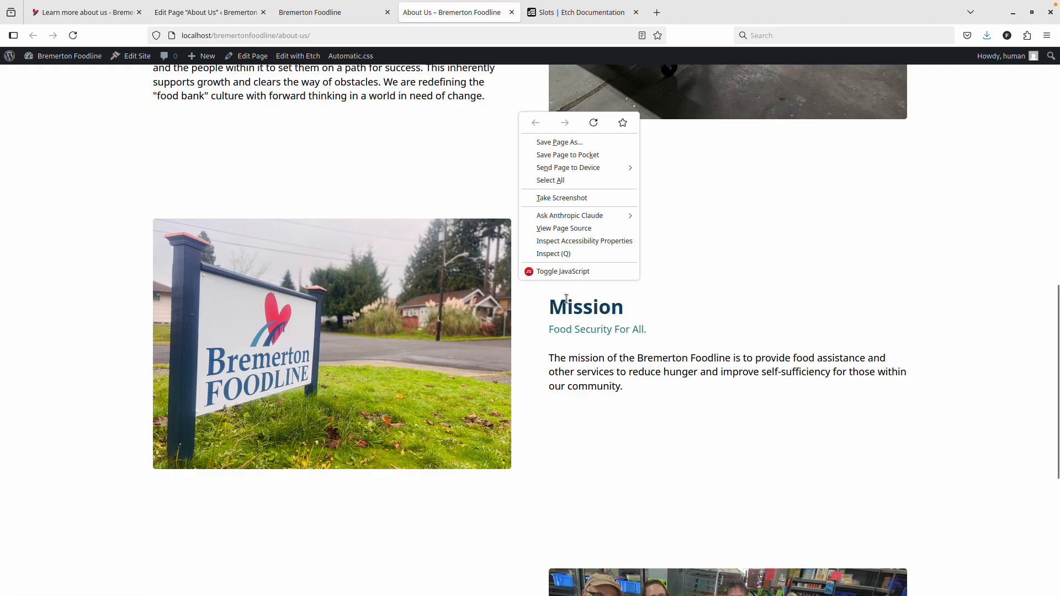
pyautogui.click(563, 256)
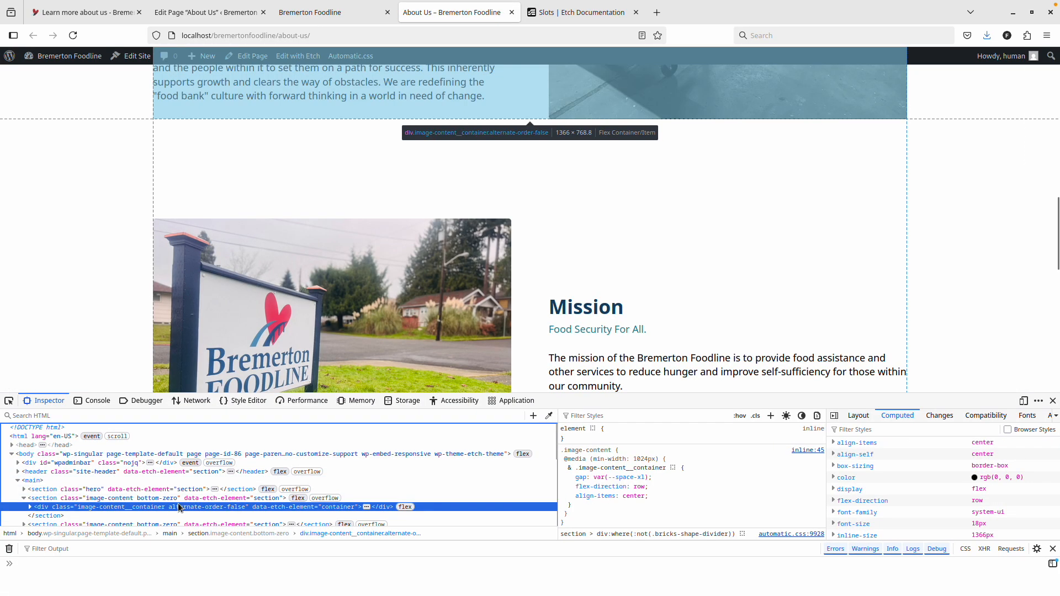
pyautogui.click(161, 499)
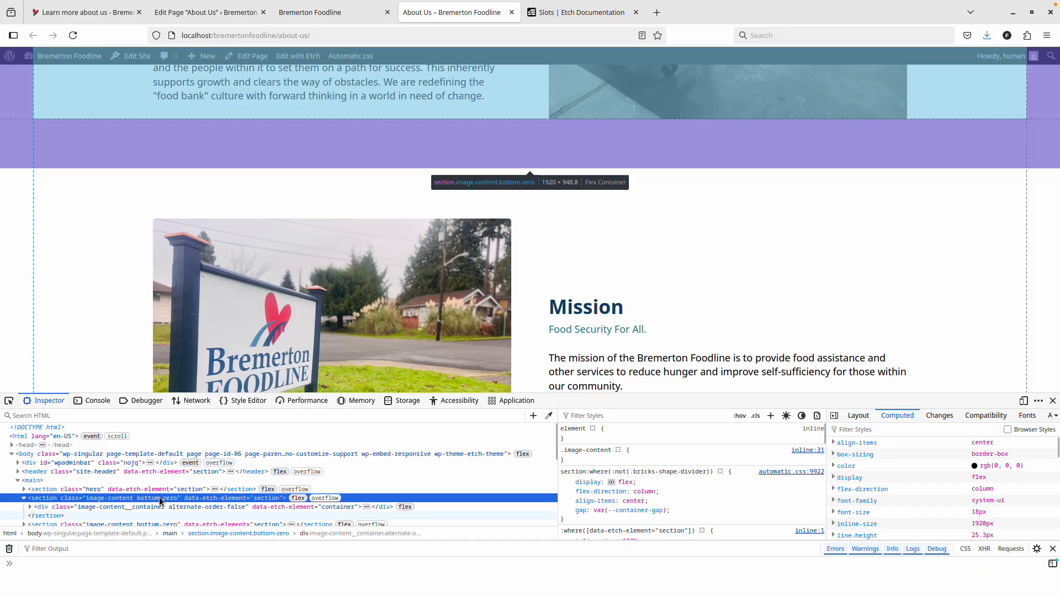
# Step: Examine the section's styles, switch its padding-block: var(--section-padding-block) declaration off and on, and return to the Etch editor
pyautogui.scroll(-3, 888, 478)
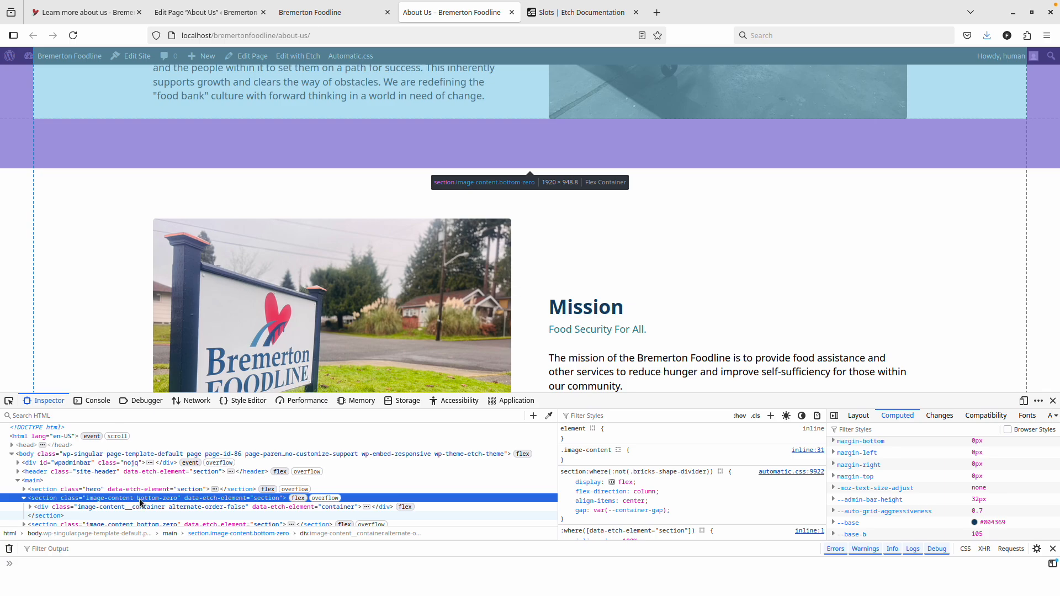
pyautogui.scroll(-2, 874, 492)
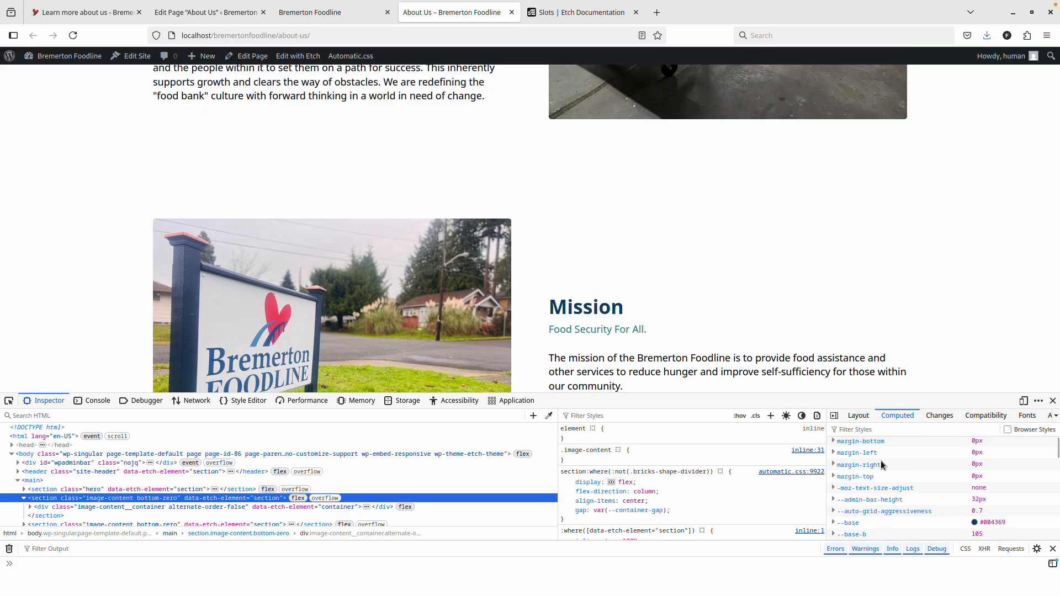
pyautogui.scroll(2, 860, 450)
pyautogui.scroll(3, 869, 464)
pyautogui.scroll(-3, 867, 467)
pyautogui.scroll(-4, 679, 492)
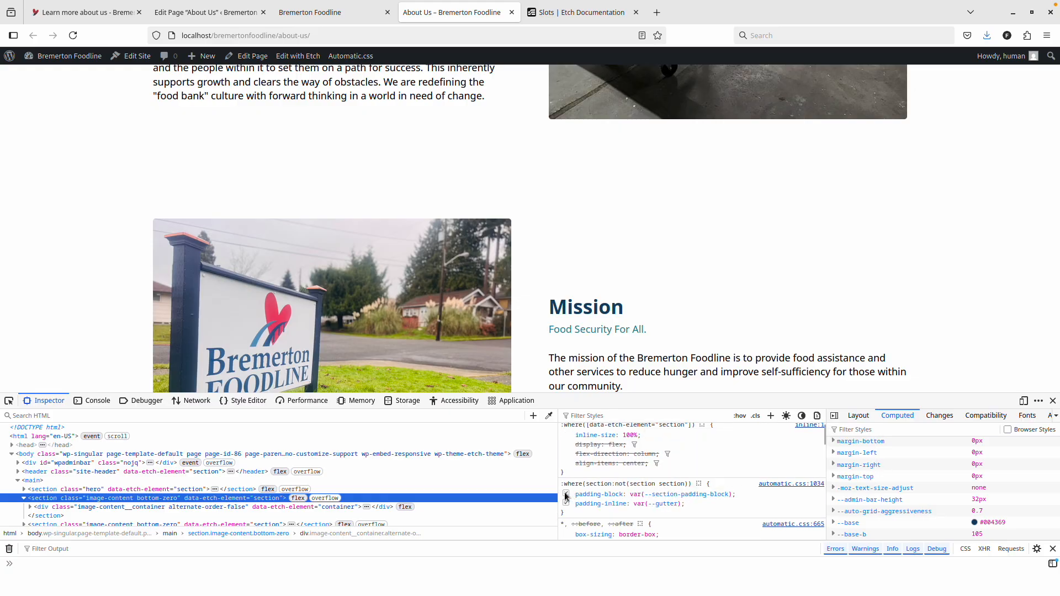
pyautogui.moveTo(681, 497)
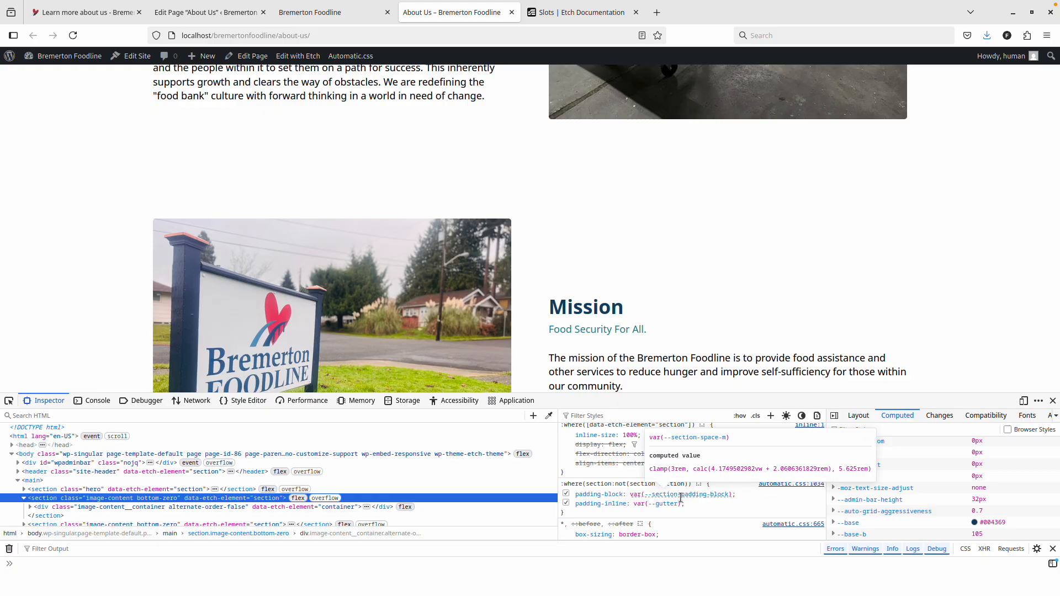
pyautogui.click(566, 495)
pyautogui.click(567, 495)
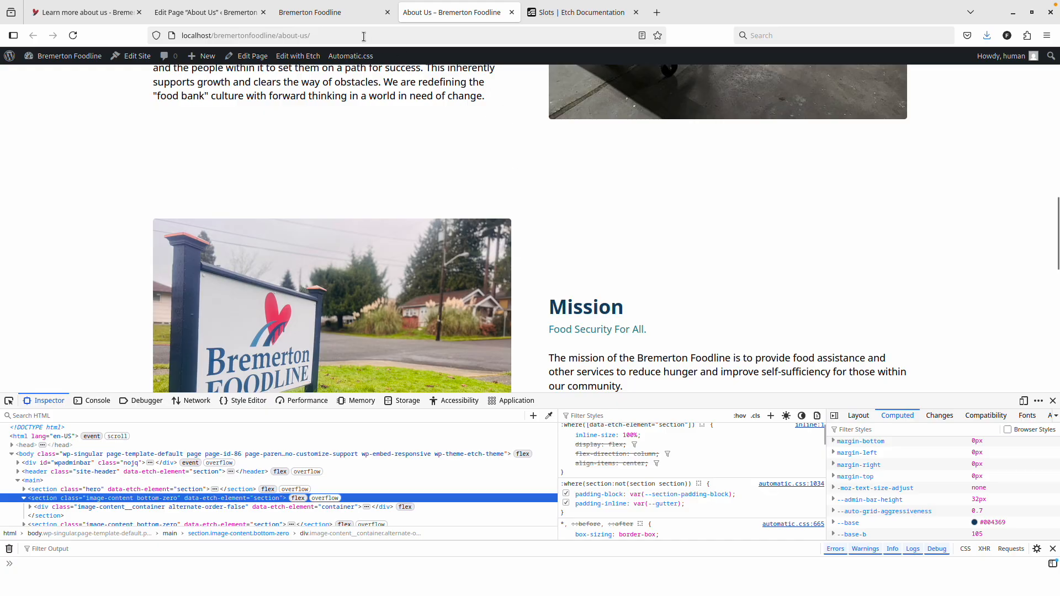
pyautogui.click(332, 13)
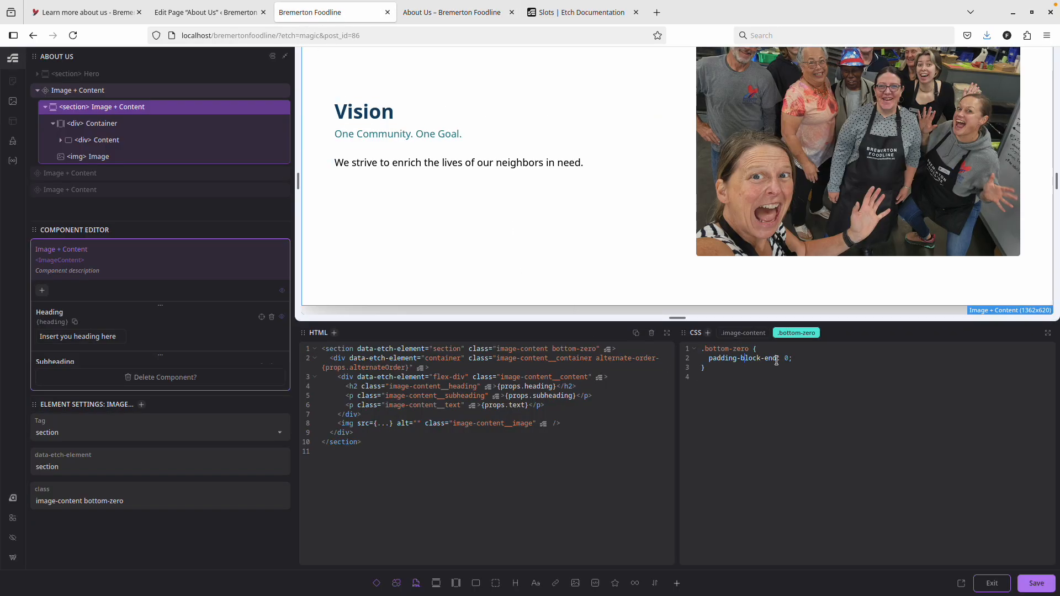
pyautogui.press('BackSpace')
pyautogui.press('BackSpace')
pyautogui.press('BackSpace')
pyautogui.press('BackSpace')
pyautogui.press('BackSpace')
pyautogui.press('BackSpace')
pyautogui.press('BackSpace')
pyautogui.press('BackSpace')
pyautogui.press('BackSpace')
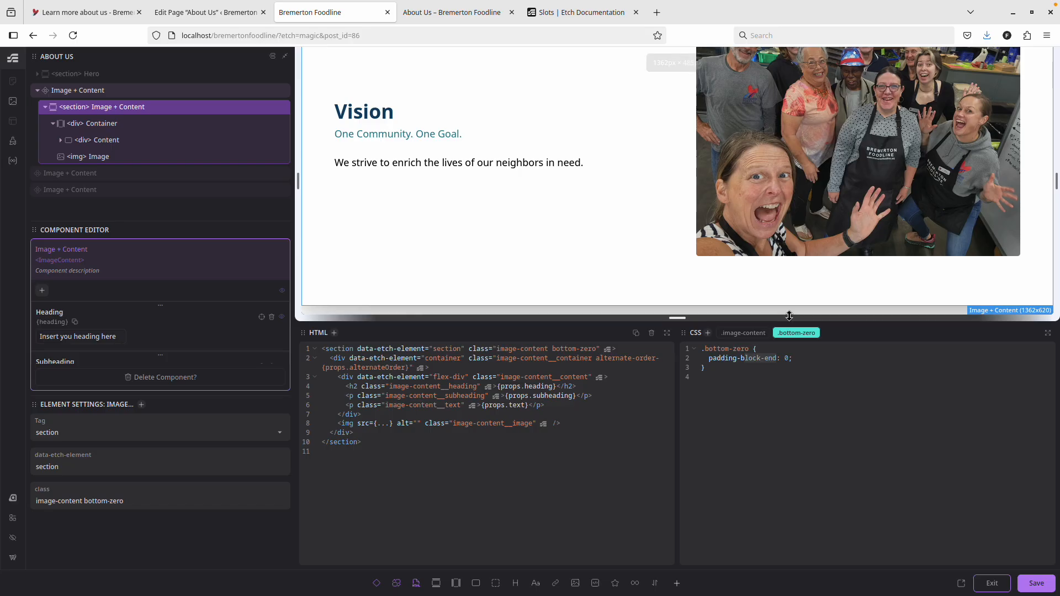
pyautogui.write('bo')
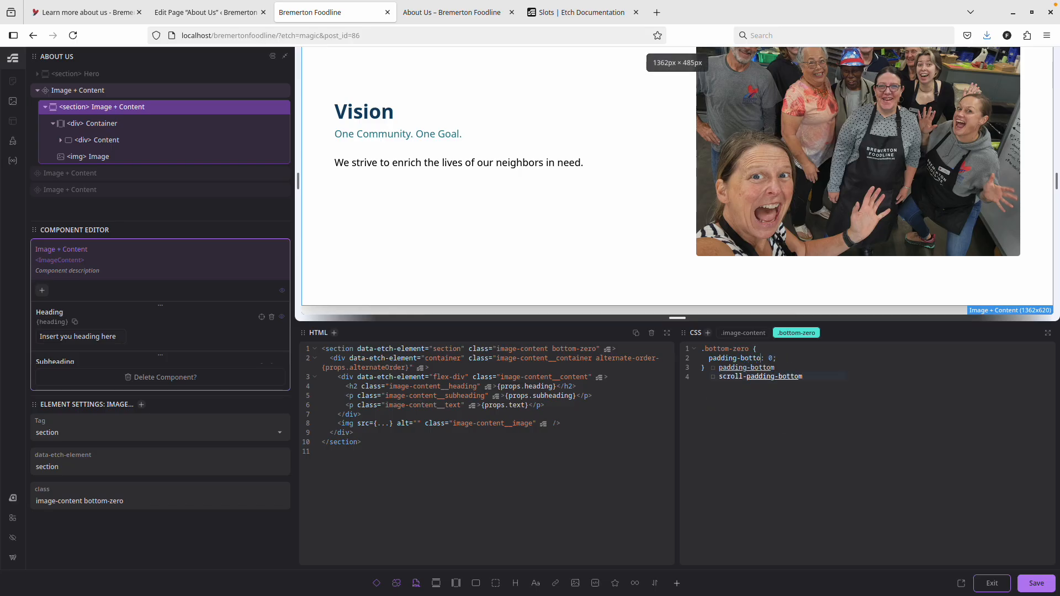
pyautogui.press('BackSpace')
pyautogui.write('l')
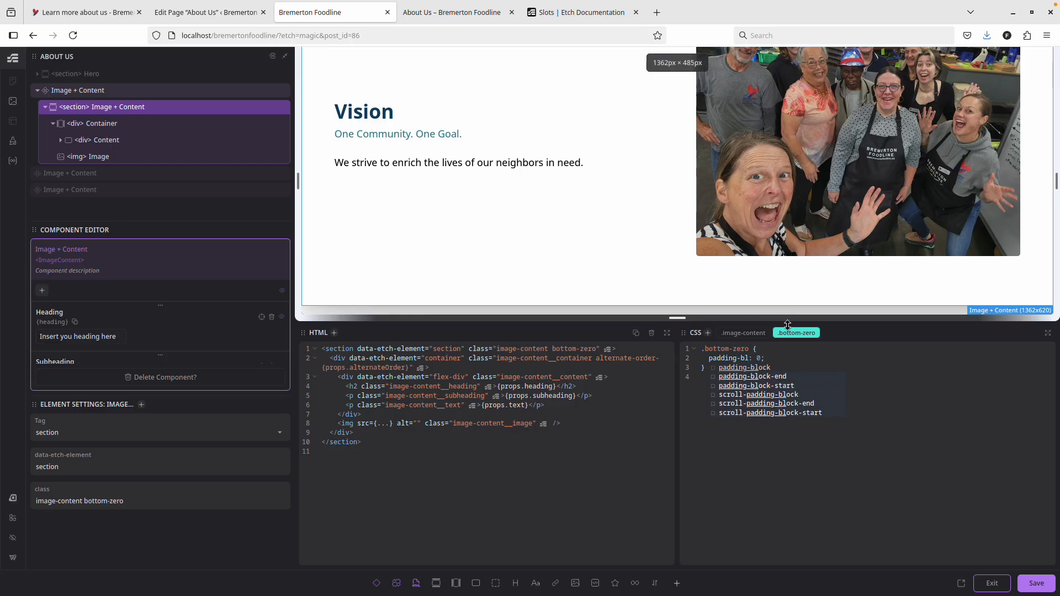
pyautogui.click(773, 378)
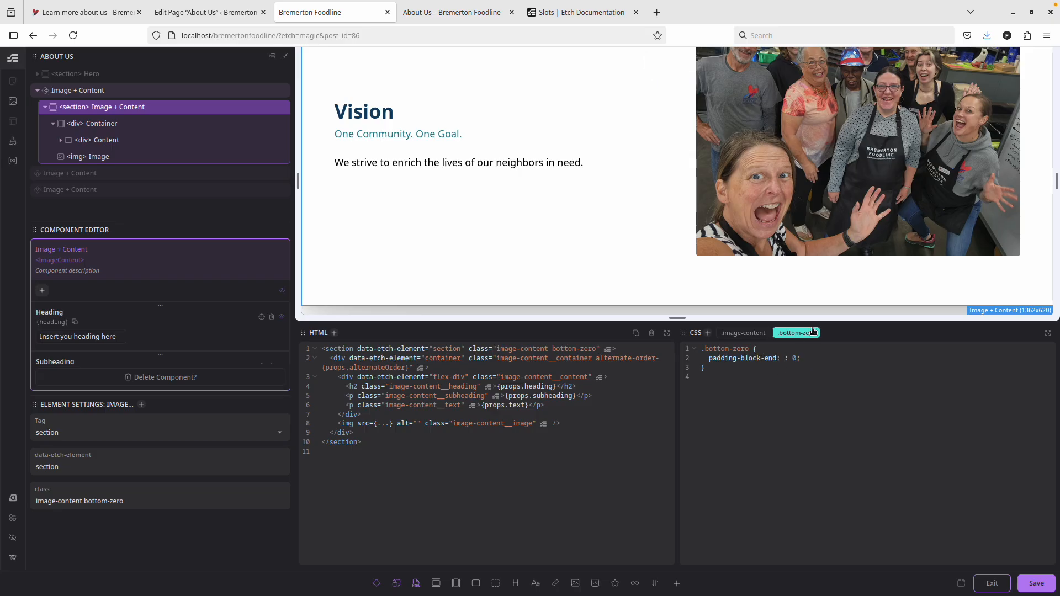
# Step: Append !important to the padding-block-end: 0 declaration in the .bottom-zero rule, save, and reload the published page
pyautogui.write('!important')
pyautogui.click(1037, 584)
pyautogui.hotkey('ctrl', 'Tab')
pyautogui.hotkey('ctrl', 'r')
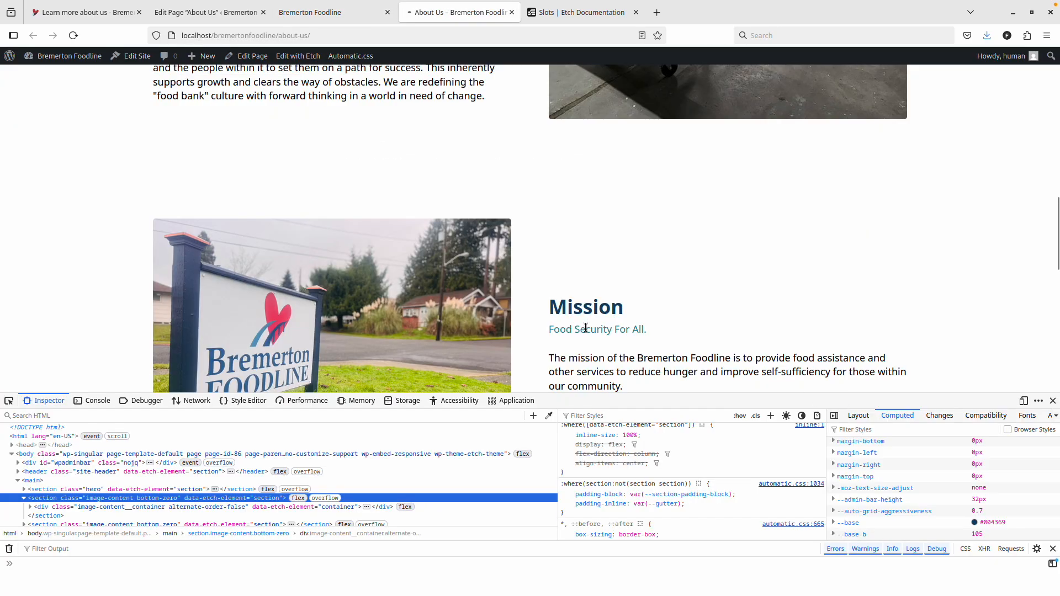
# Step: Change the .bottom-zero declaration to padding-bottom: 0 !important in the Etch editor, save, and reload the published page
pyautogui.hotkey('ctrl', 'shift', 'Tab')
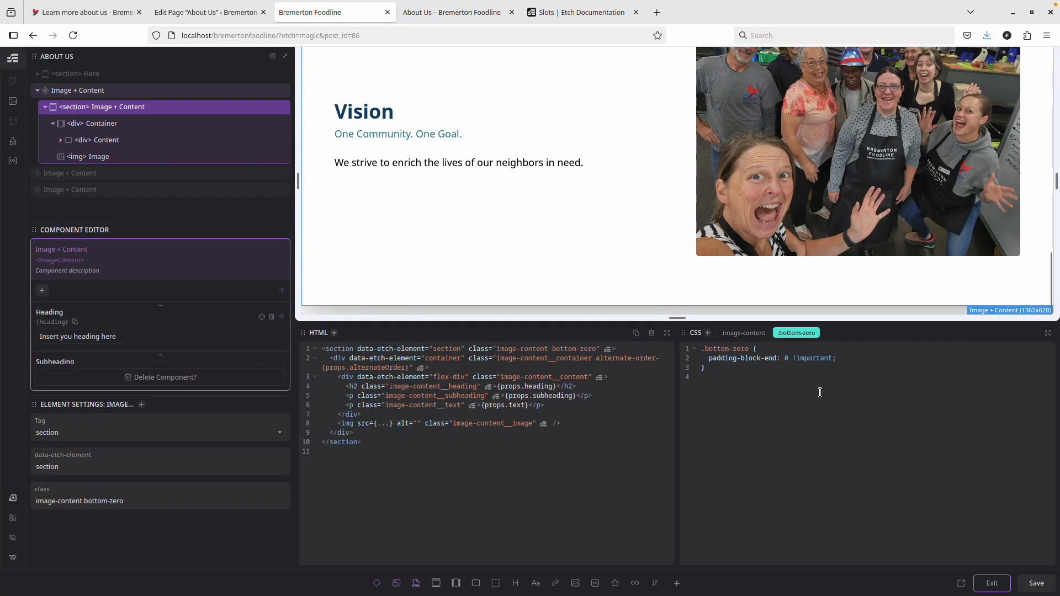
pyautogui.click(741, 359)
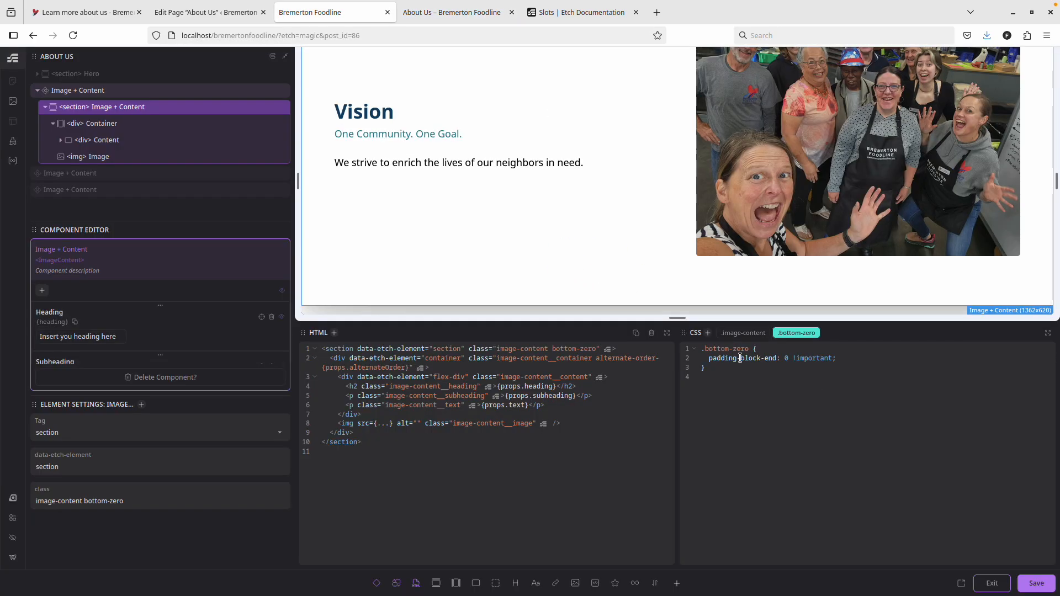
pyautogui.moveTo(741, 359); pyautogui.dragTo(772, 361)
pyautogui.press('BackSpace')
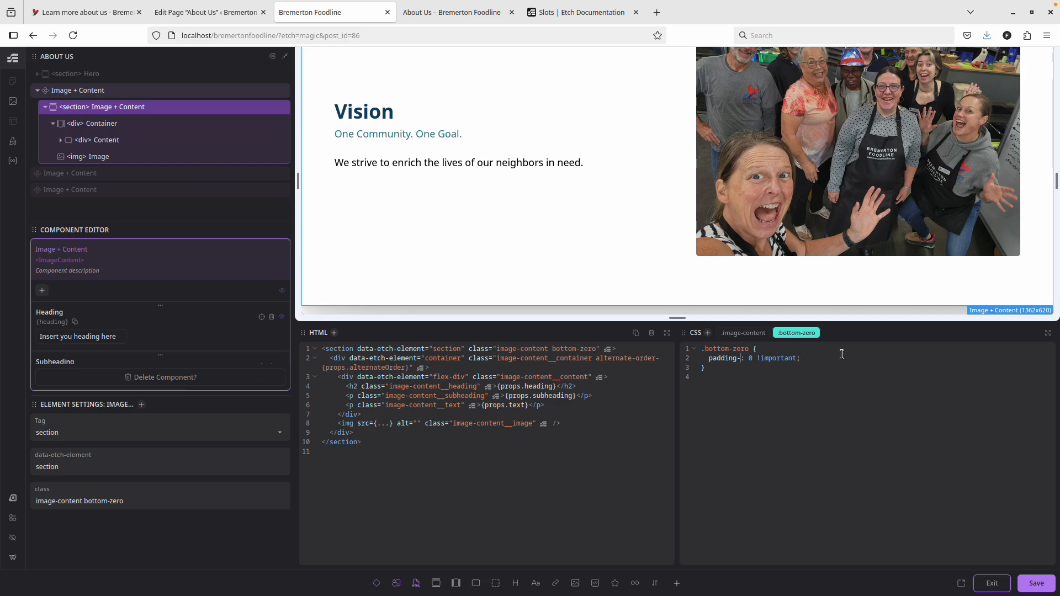
pyautogui.write('bottom')
pyautogui.click(1036, 584)
pyautogui.hotkey('ctrl', 'Tab')
pyautogui.hotkey('ctrl', 'r')
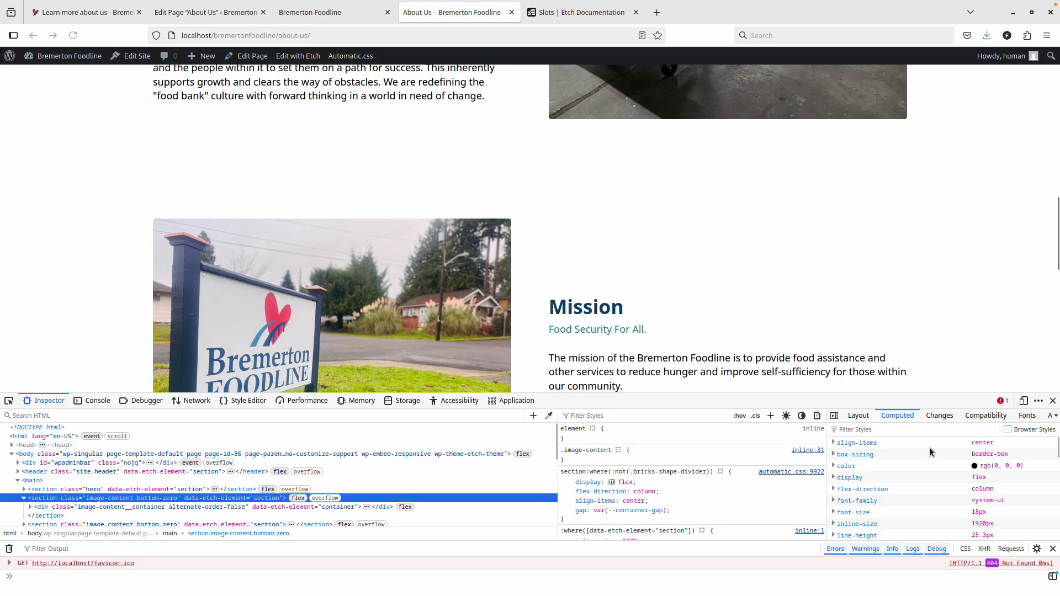
# Step: Change the .bottom-zero declaration to padding-block: 0 0 !important in the Etch editor, save, and check the published page
pyautogui.hotkey('ctrl', 'shift', 'Tab')
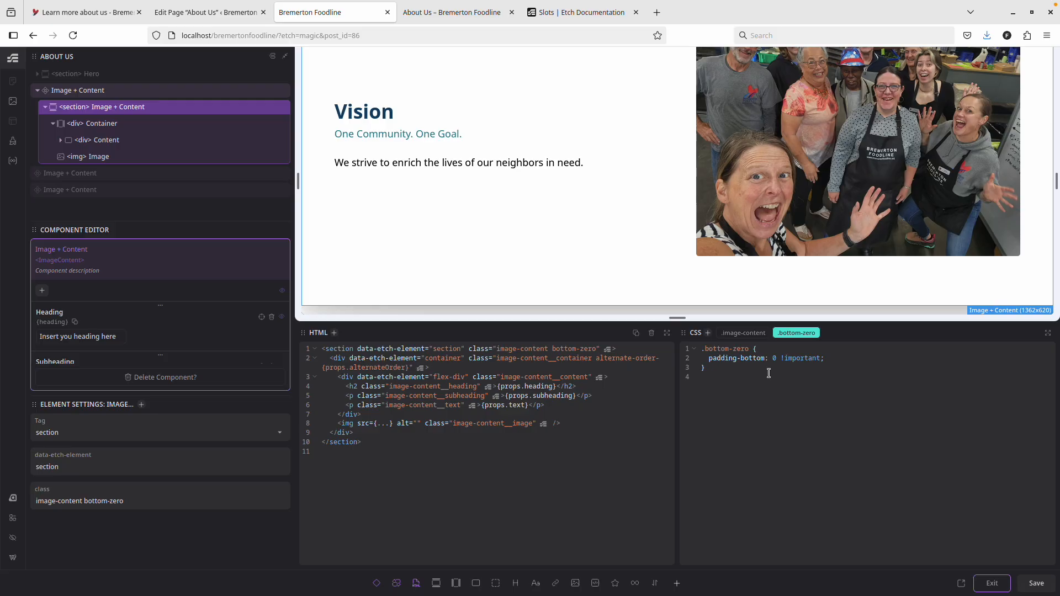
pyautogui.click(741, 358)
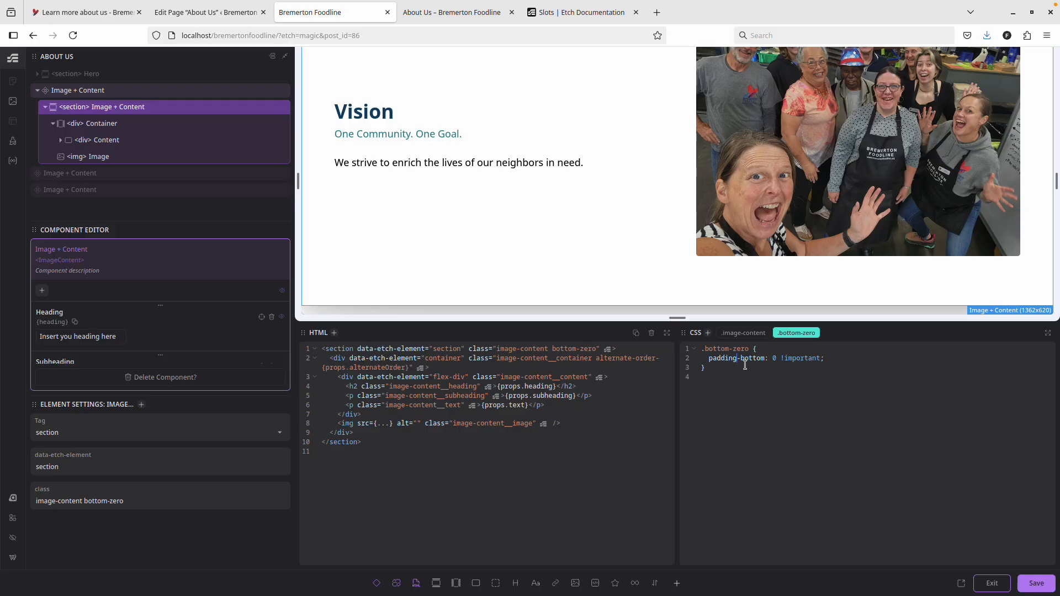
pyautogui.doubleClick(752, 359)
pyautogui.write('block')
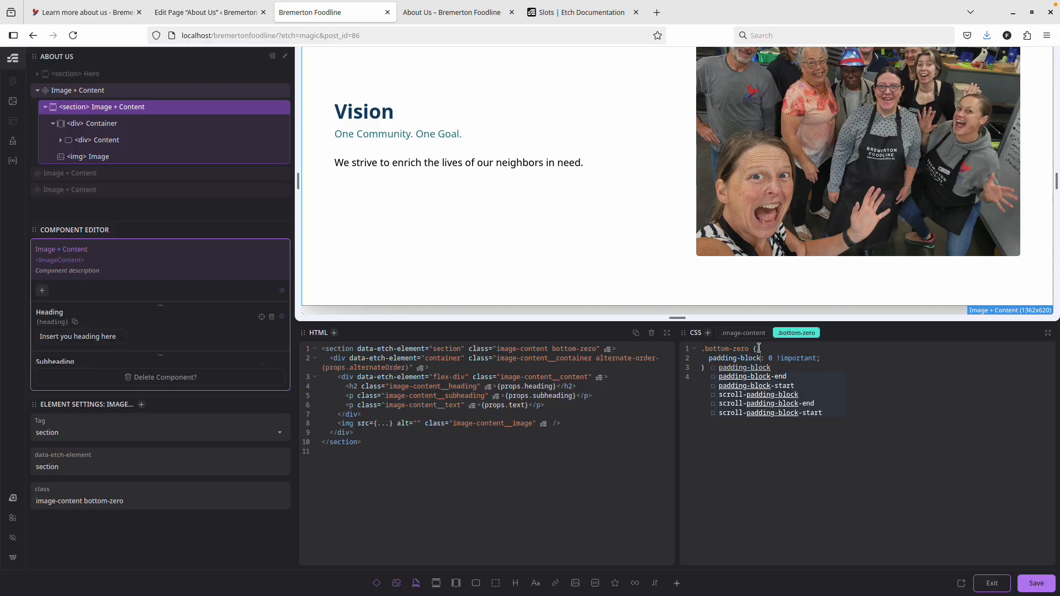
pyautogui.click(771, 358)
pyautogui.write('0')
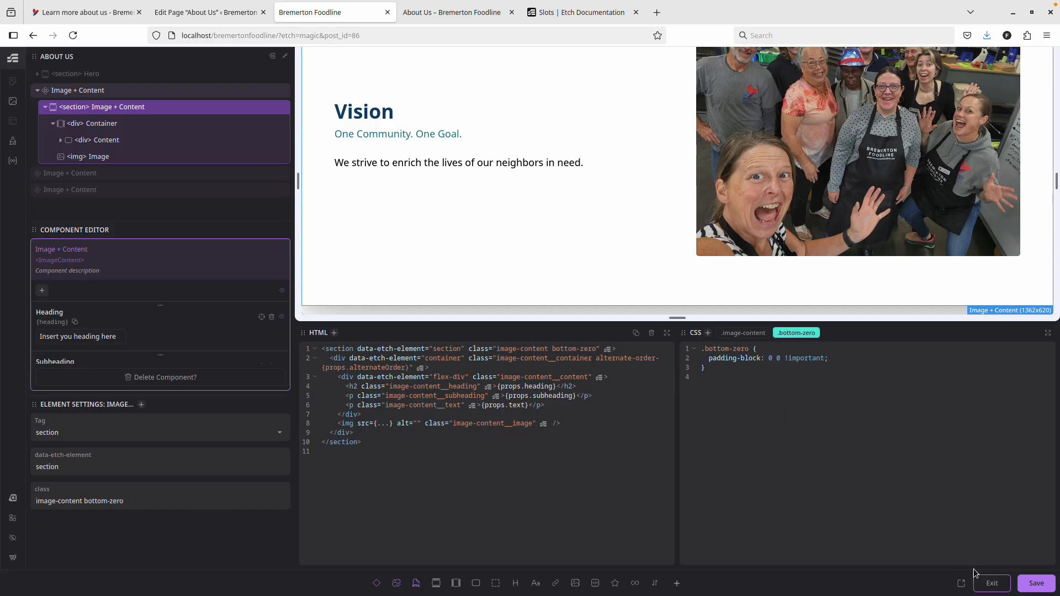
pyautogui.hotkey('ctrl', 's')
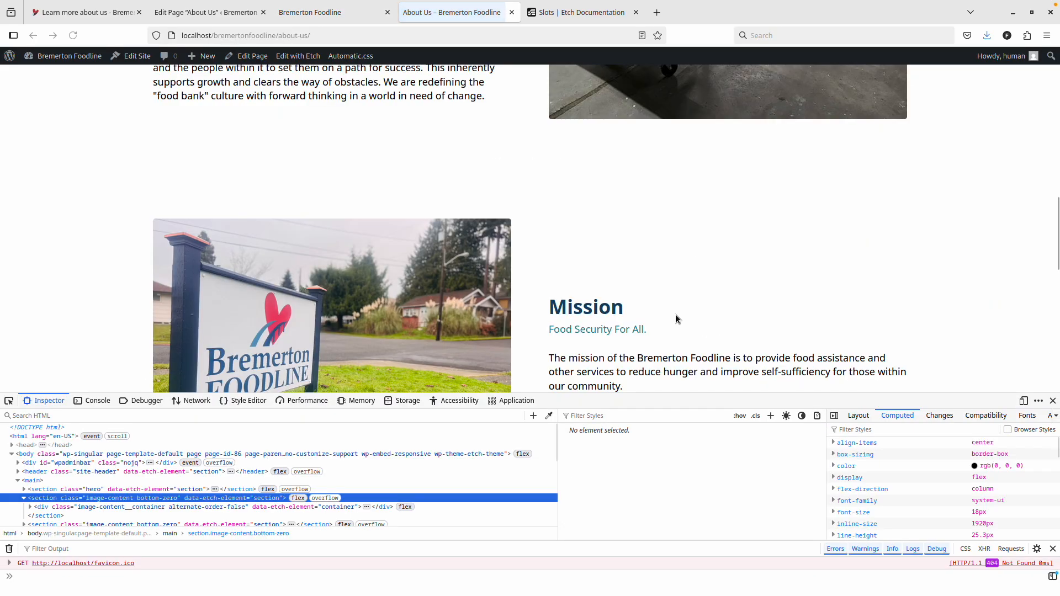
pyautogui.scroll(5, 605, 281)
pyautogui.hotkey('ctrl', 'Tab')
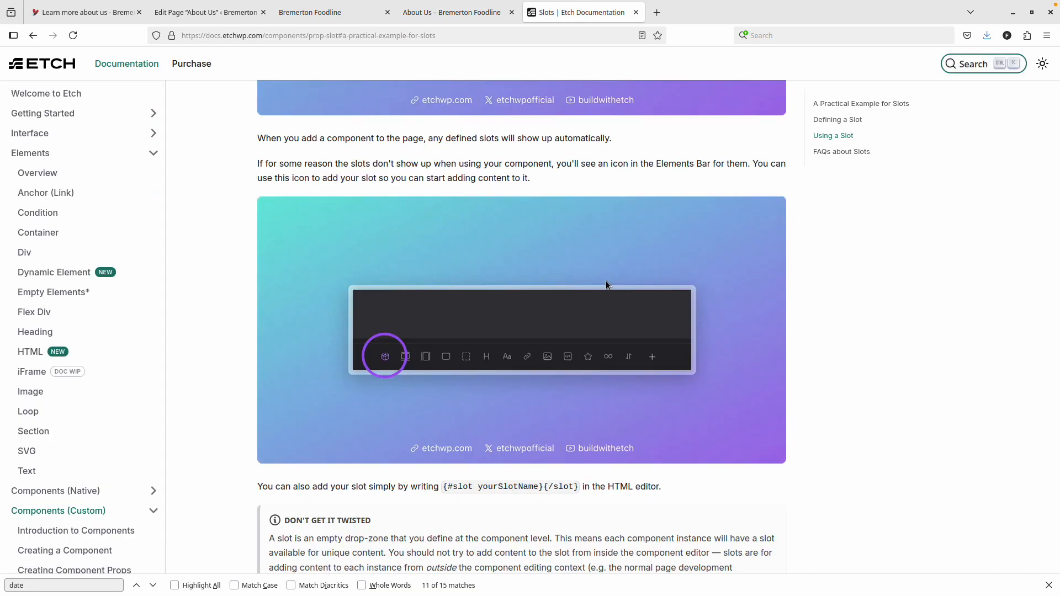
pyautogui.hotkey('ctrl', 'shift', 'Tab')
pyautogui.hotkey('ctrl', 'shift', 'Tab')
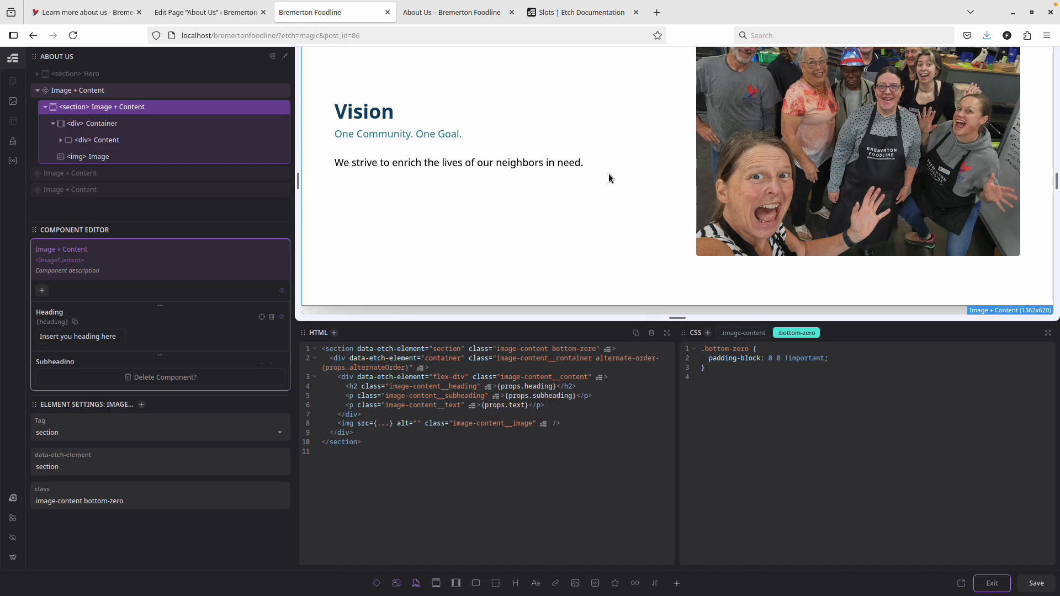
# Step: Try an inline padding-bottom: 0 on the published page's section.image-content.bottom-zero element, view the gap above Mission, and reload the page
pyautogui.click(436, 13)
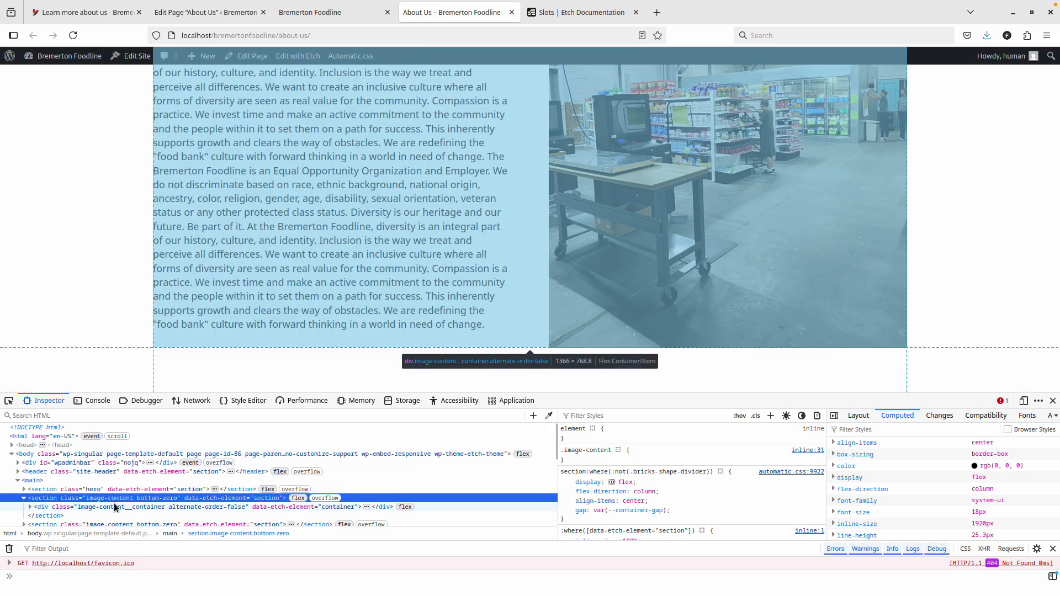
pyautogui.click(116, 507)
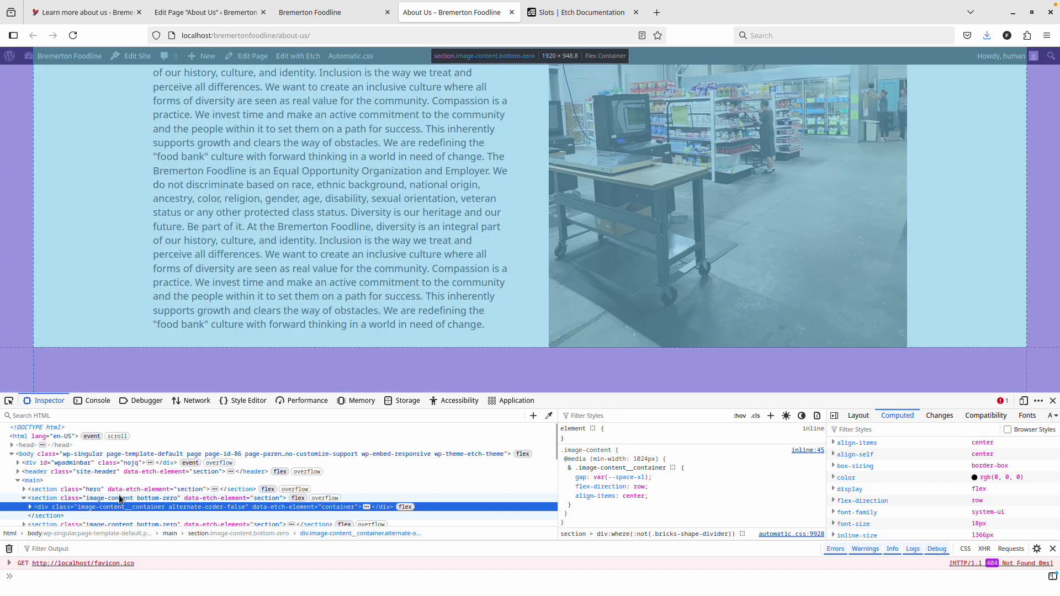
pyautogui.click(120, 498)
pyautogui.click(622, 429)
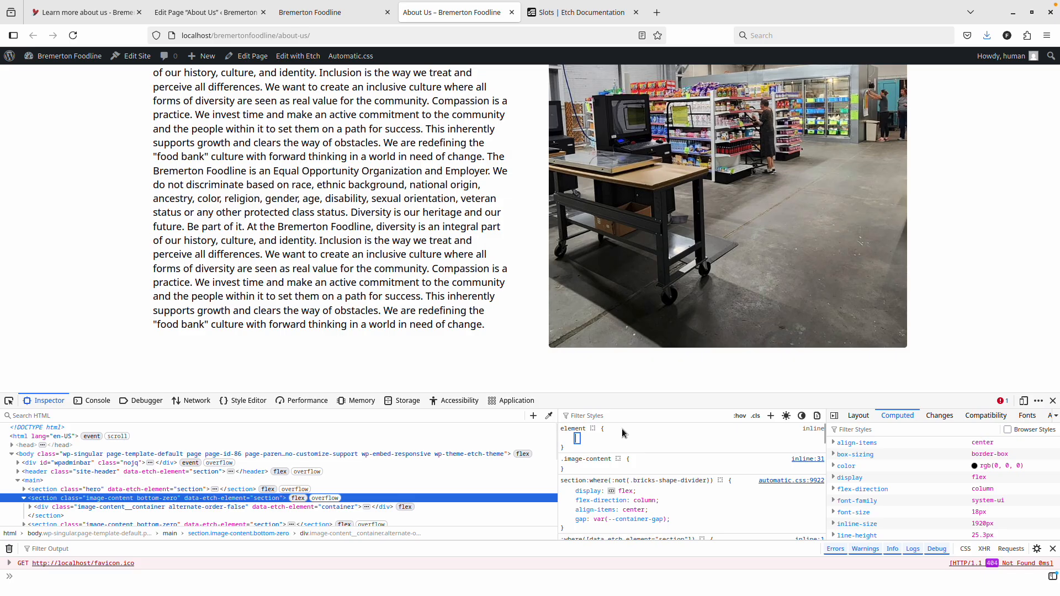
pyautogui.write('padding-bottom')
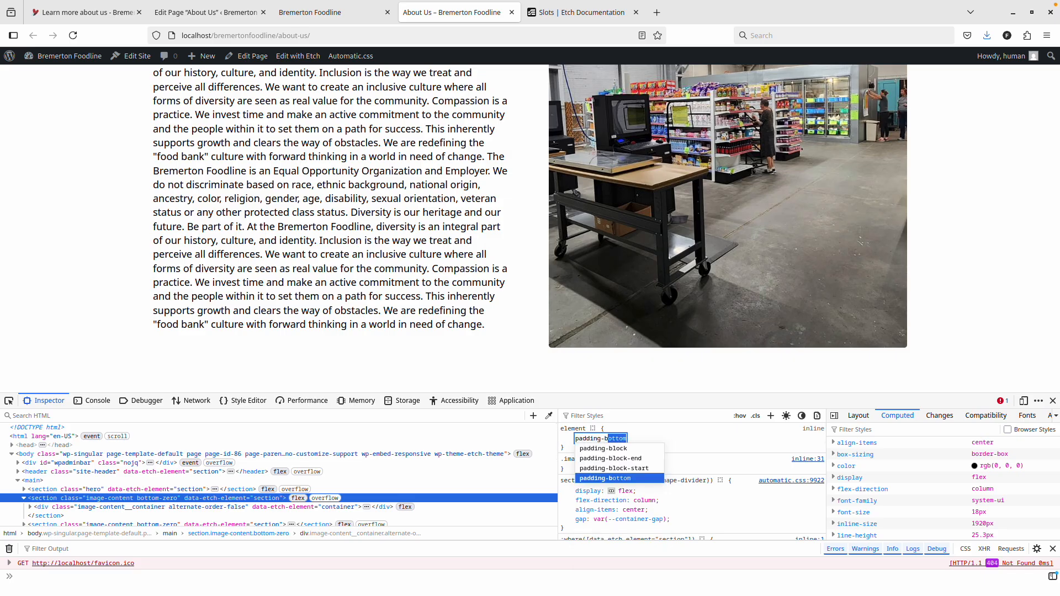
pyautogui.press('Tab')
pyautogui.write('0')
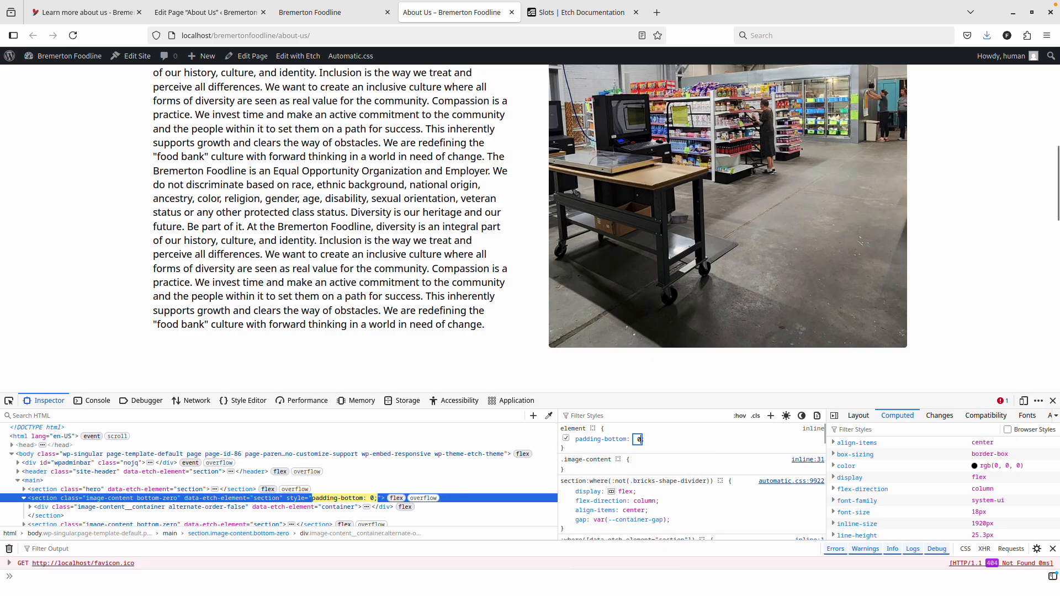
pyautogui.press('Return')
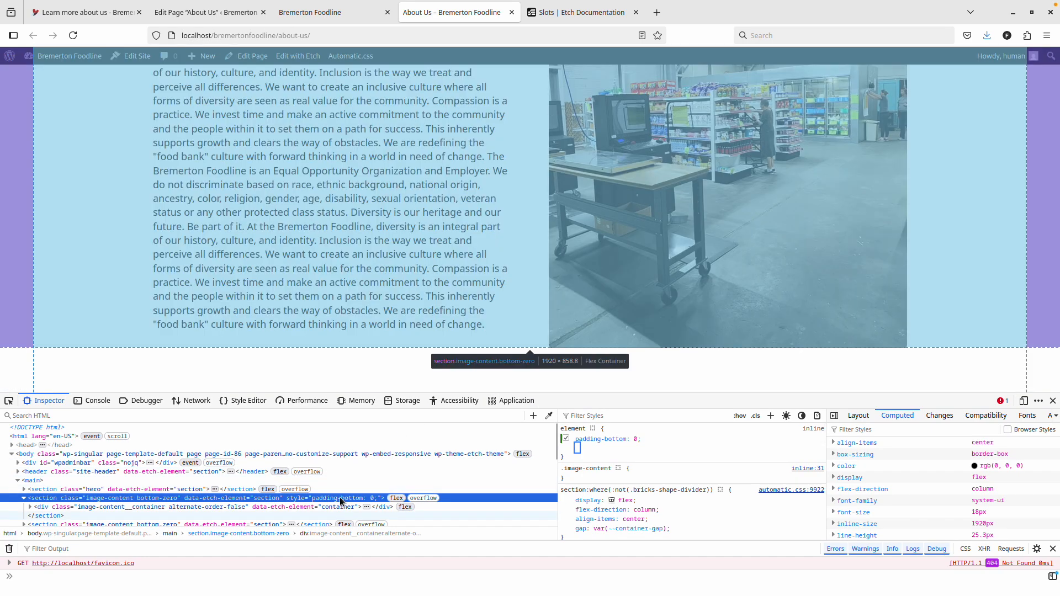
pyautogui.scroll(-3, 352, 300)
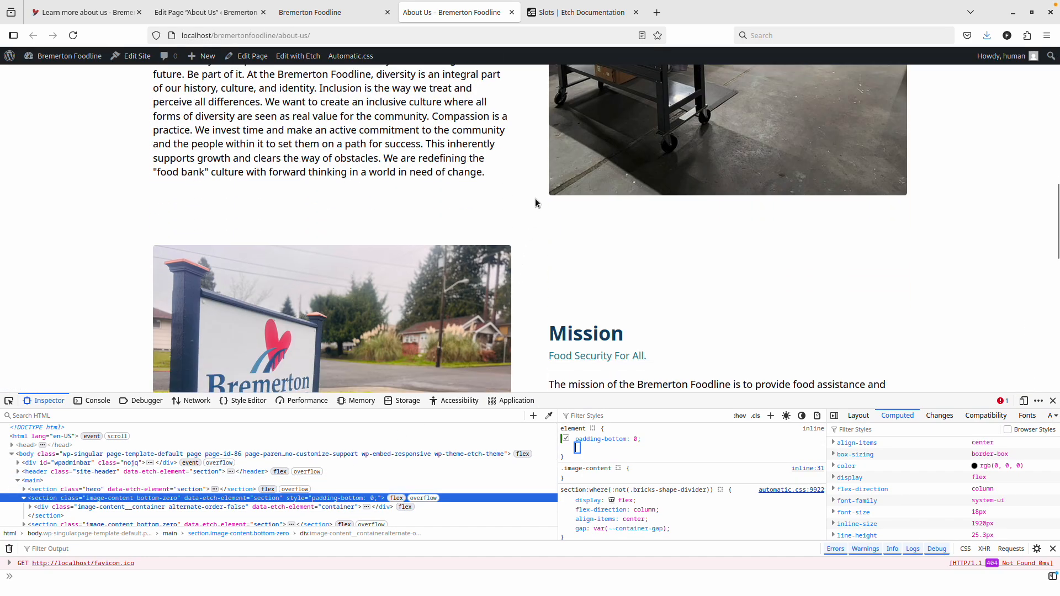
pyautogui.click(574, 253)
pyautogui.press('F5')
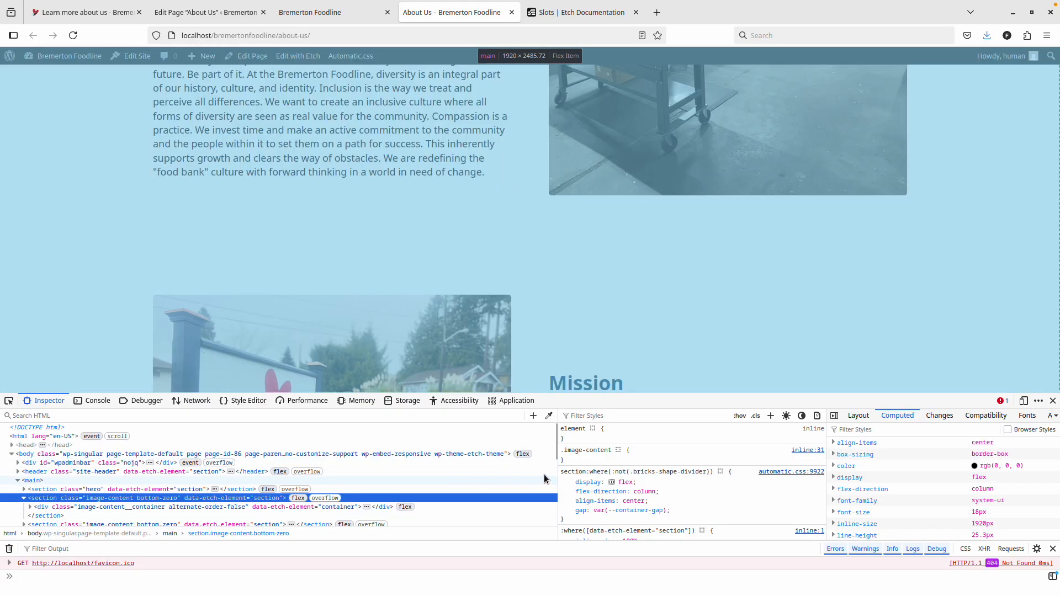
# Step: Review the section's applied style rules and toggle padding-block: var(--section-padding-block) to compare the section spacing
pyautogui.scroll(-2, 619, 432)
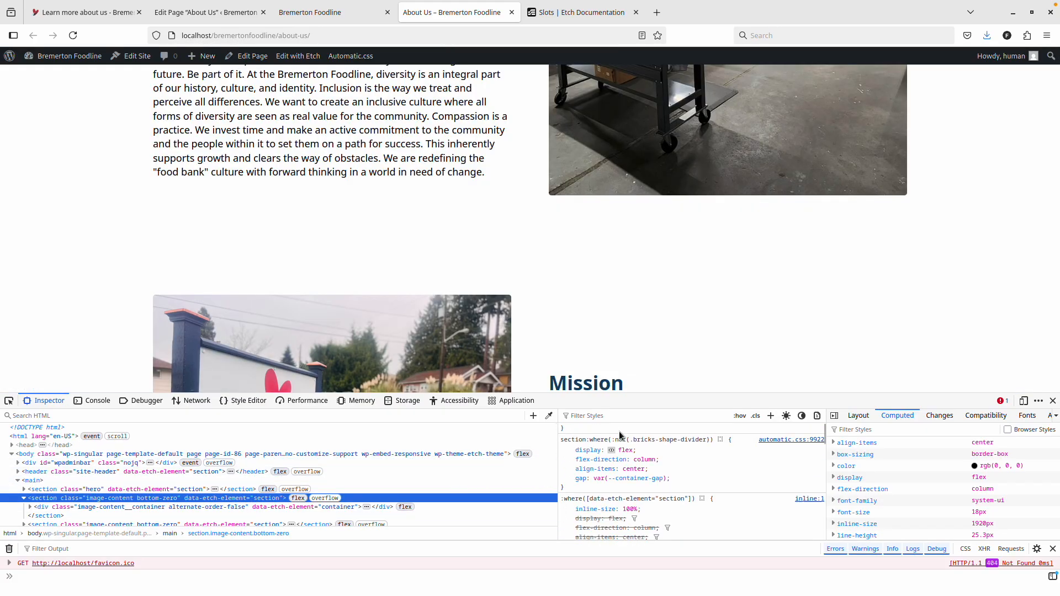
pyautogui.scroll(2, 620, 432)
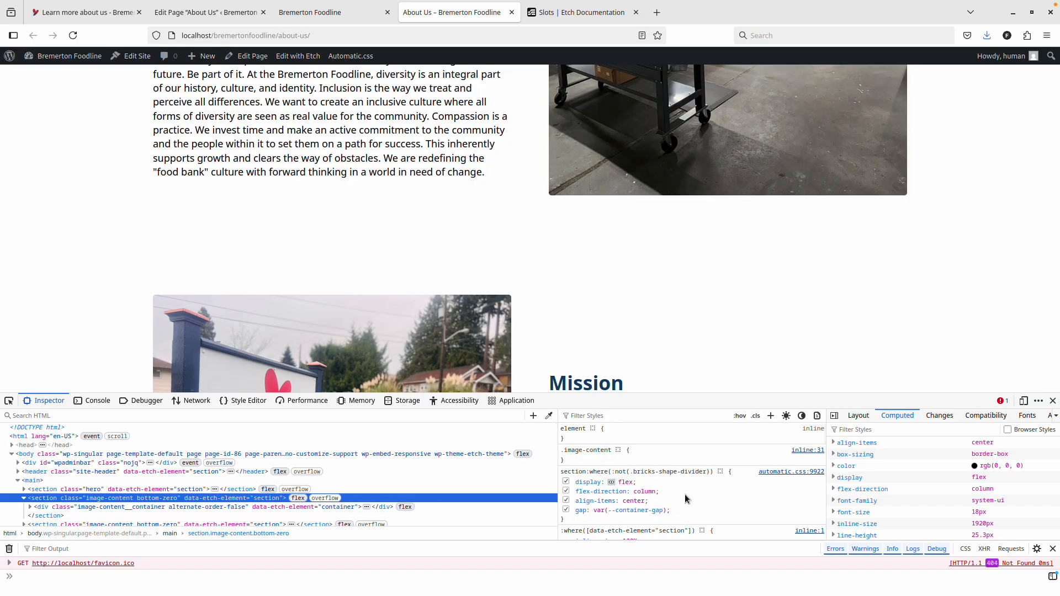
pyautogui.scroll(-2, 684, 493)
pyautogui.scroll(-1, 684, 494)
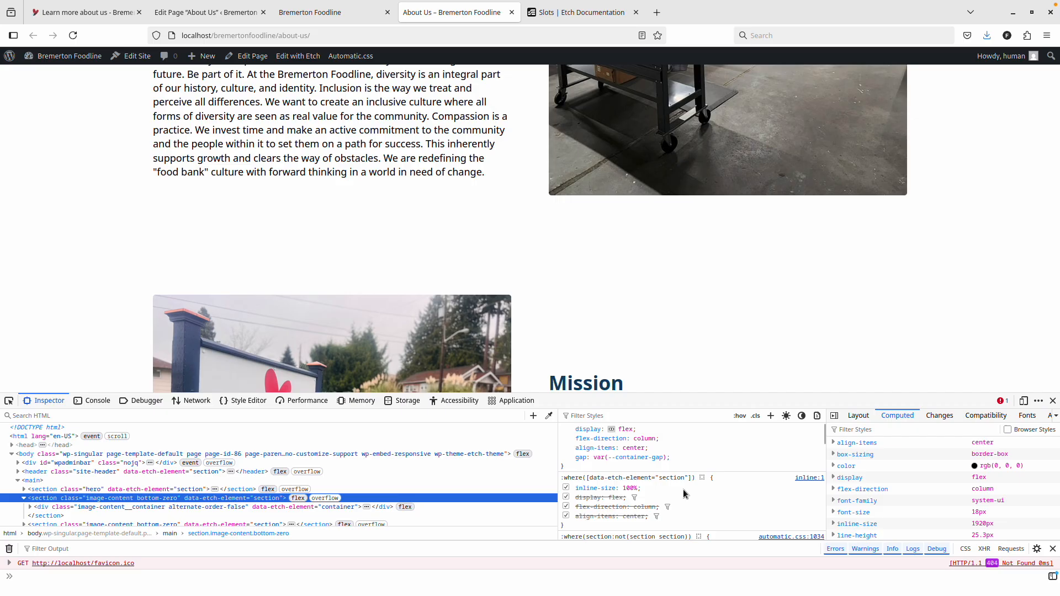
pyautogui.scroll(-3, 684, 493)
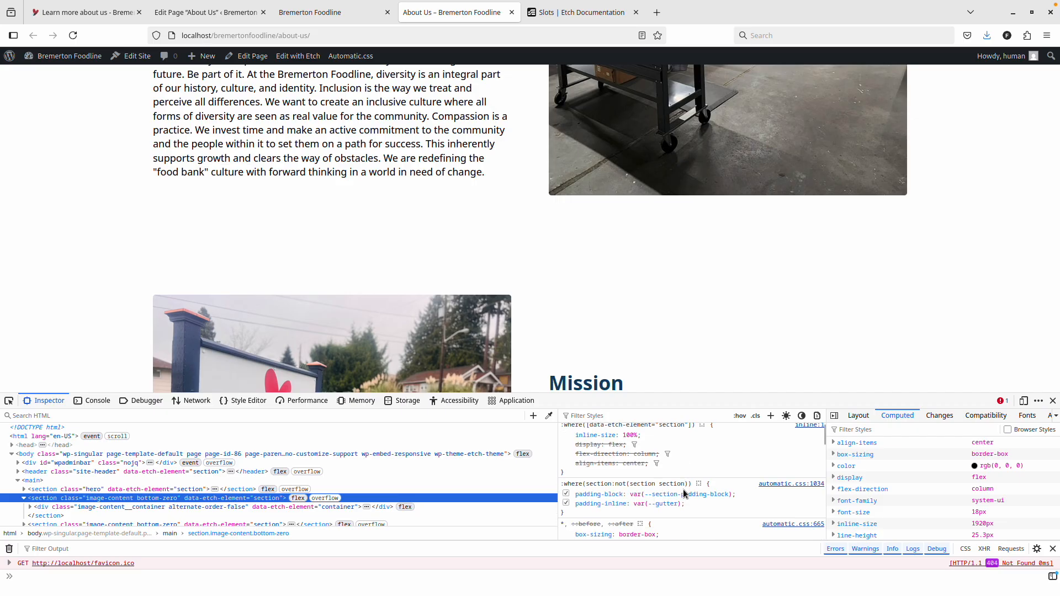
pyautogui.moveTo(680, 494)
pyautogui.click(566, 495)
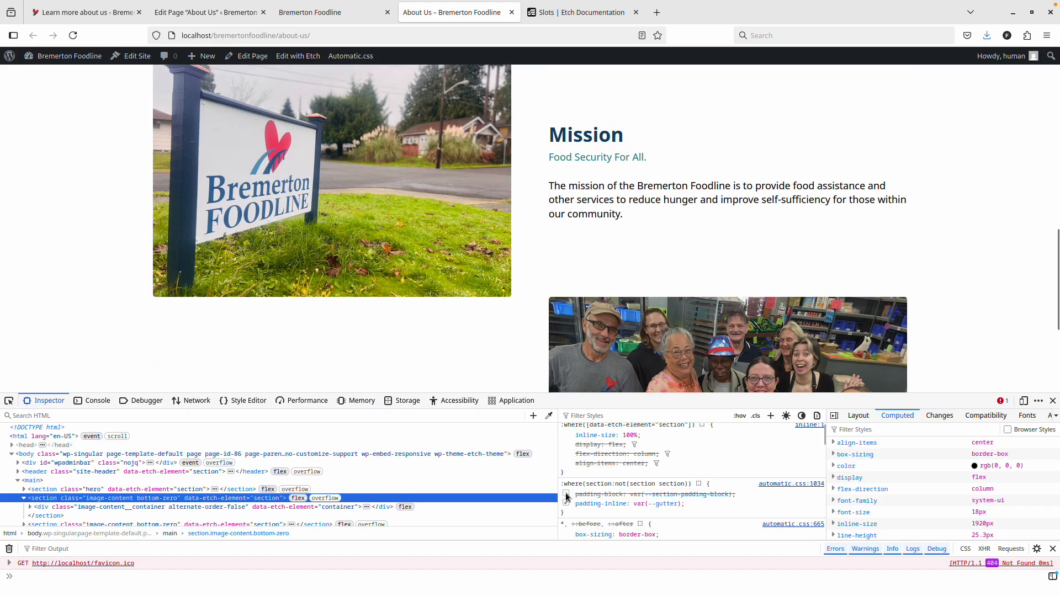
pyautogui.click(566, 494)
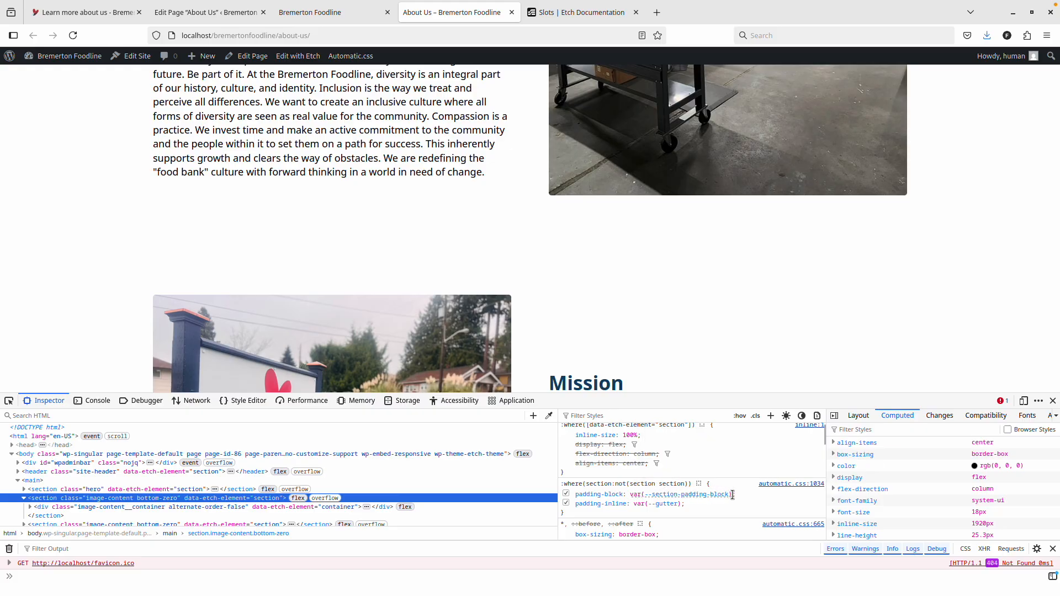
pyautogui.click(566, 496)
pyautogui.click(566, 495)
# Step: Return to the Etch editor and reduce the .bottom-zero declaration to padding-bottom: 0; without !important
pyautogui.click(335, 11)
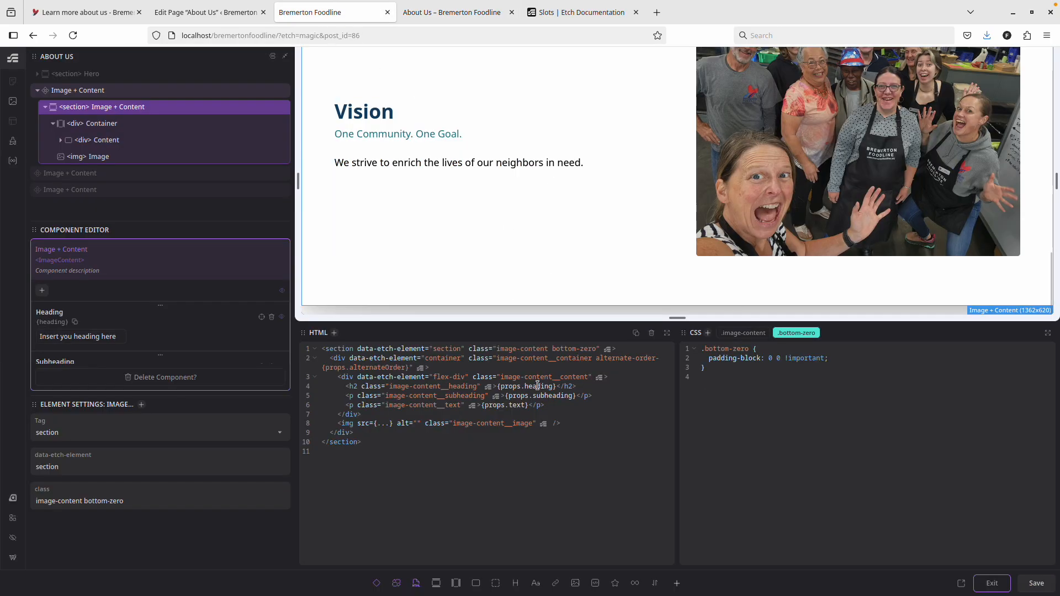
pyautogui.click(833, 359)
pyautogui.click(755, 358)
pyautogui.press('BackSpace')
pyautogui.press('BackSpace')
pyautogui.press('BackSpace')
pyautogui.press('BackSpace')
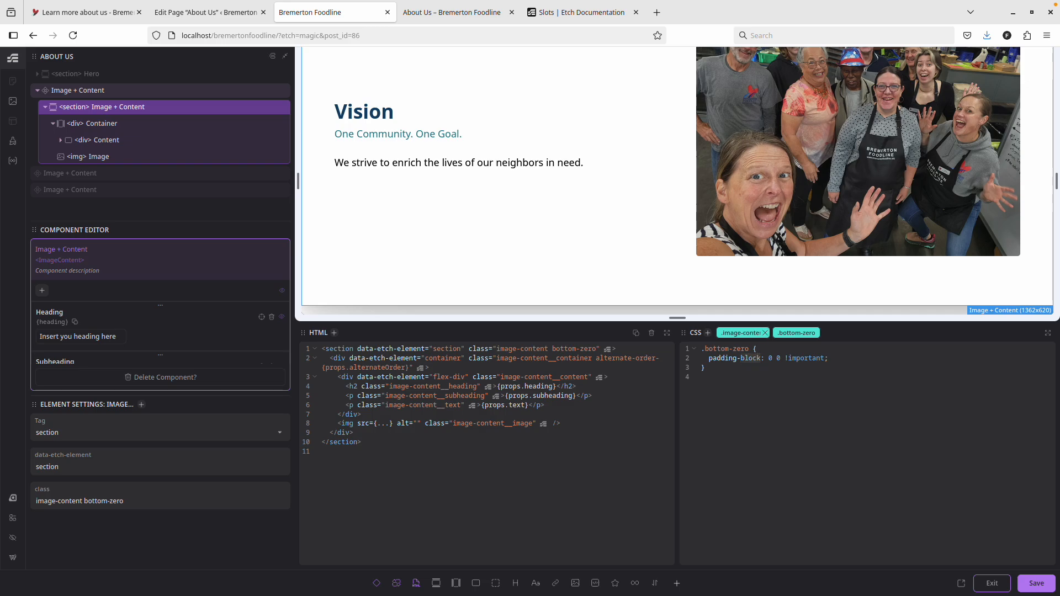
pyautogui.write('ottom')
pyautogui.moveTo(778, 359); pyautogui.dragTo(828, 359)
pyautogui.press('BackSpace')
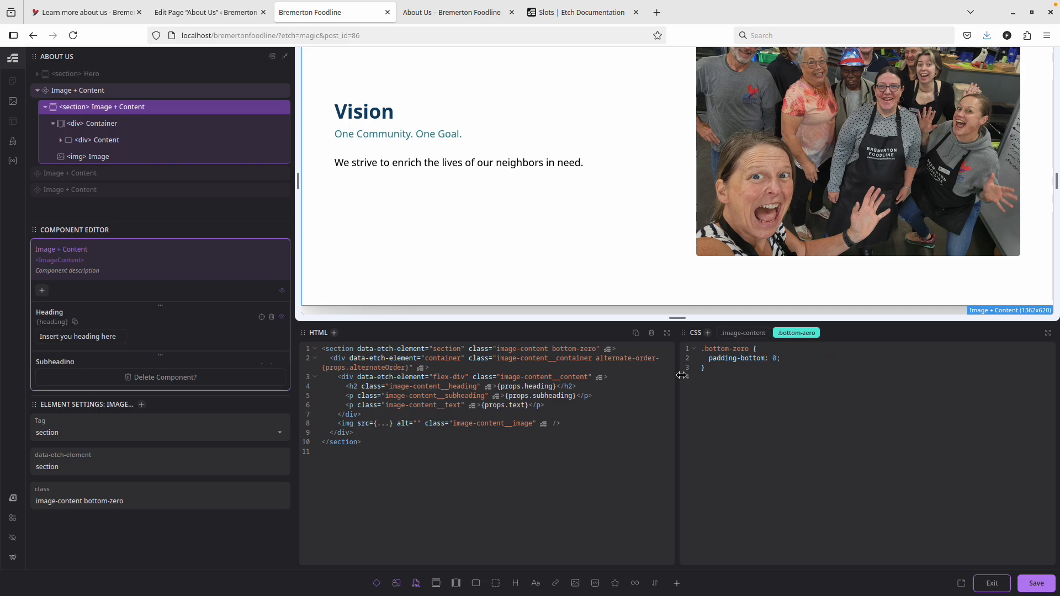
# Step: Copy the padding-bottom: 0; declaration from .bottom-zero and paste it at the start of the .image-content rule
pyautogui.click(720, 359)
pyautogui.moveTo(770, 360); pyautogui.dragTo(806, 356)
pyautogui.hotkey('ctrl', 'c')
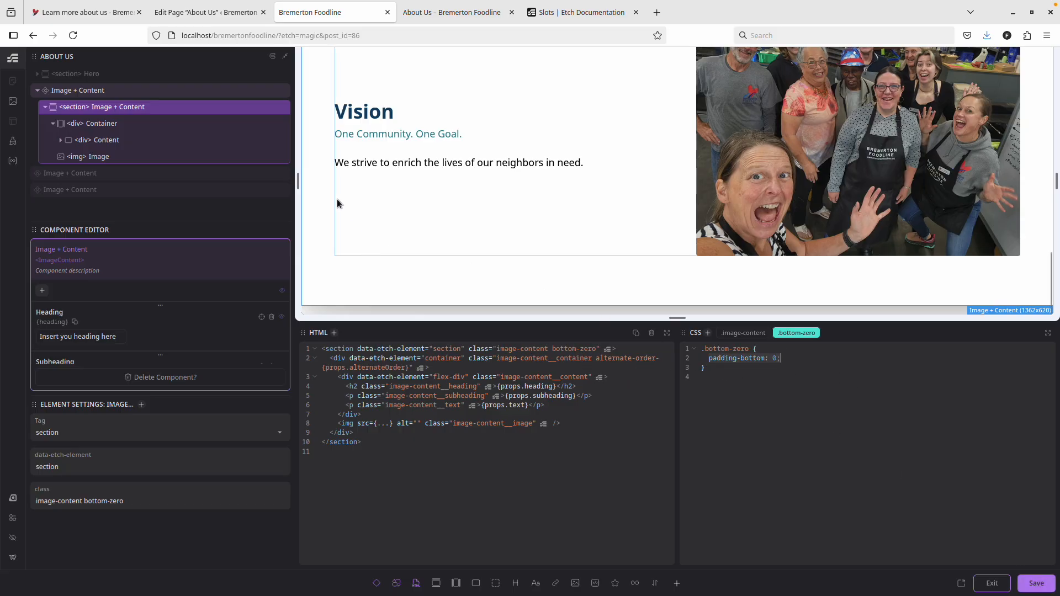
pyautogui.click(749, 334)
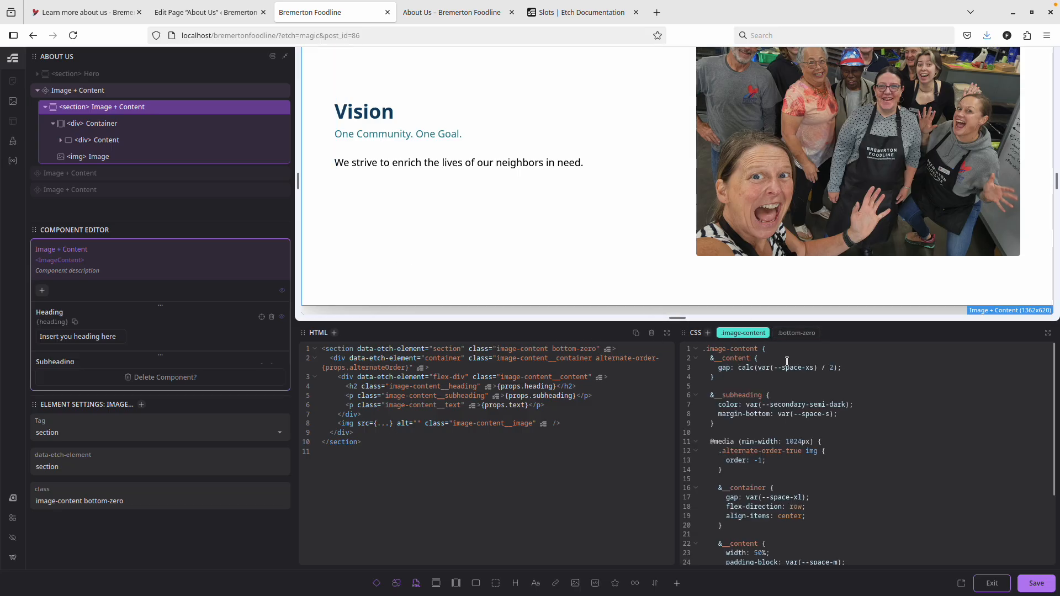
pyautogui.press('Return')
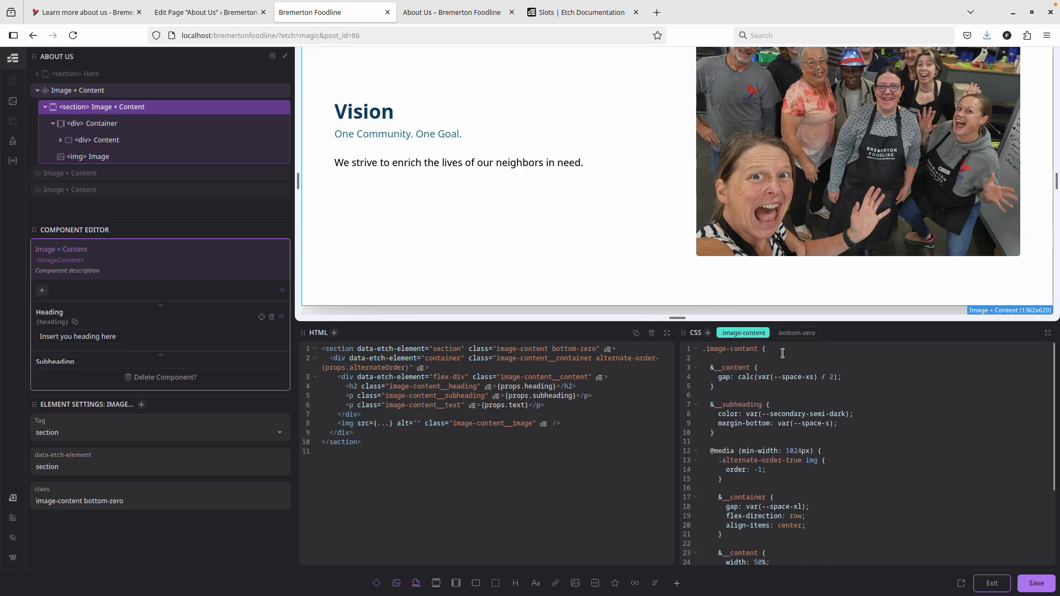
pyautogui.hotkey('ctrl', 'v')
pyautogui.press('Return')
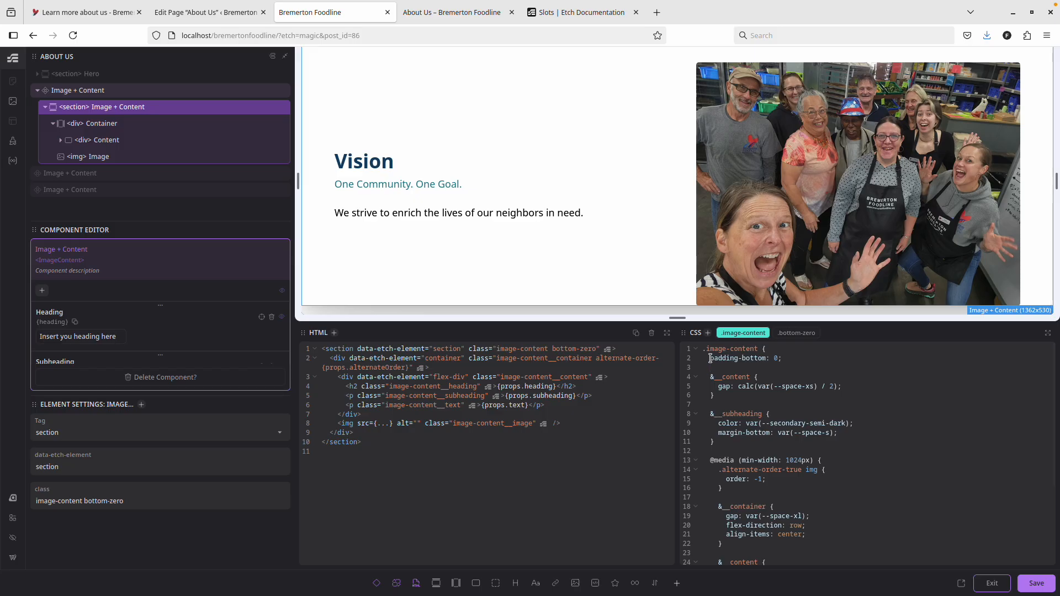
# Step: Move the padding-bottom: 0; declaration out of .image-content and put it back in the .bottom-zero rule
pyautogui.moveTo(711, 359); pyautogui.dragTo(791, 359)
pyautogui.hotkey('ctrl', 'c')
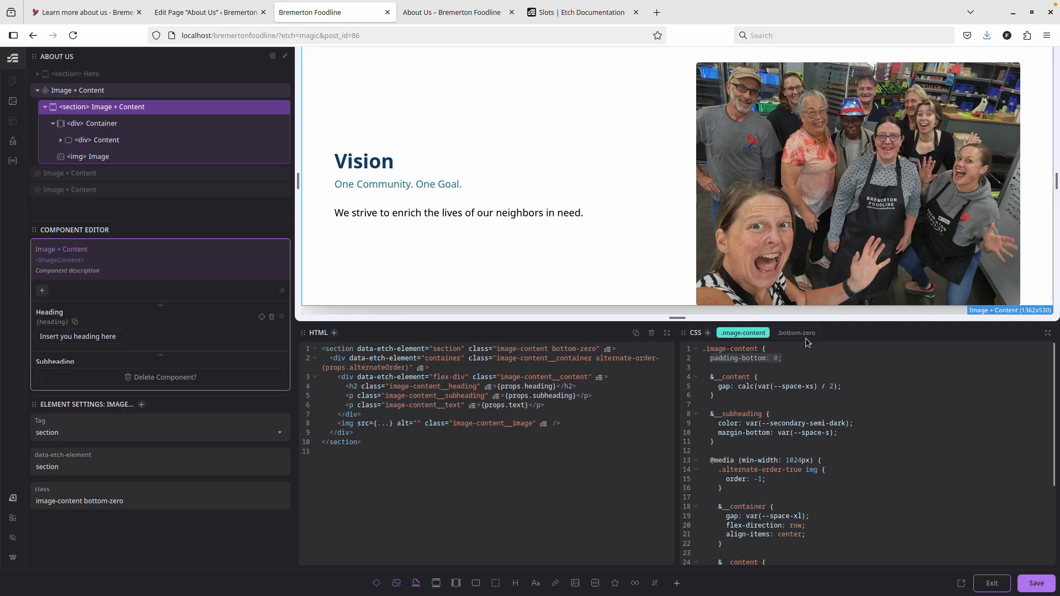
pyautogui.click(798, 334)
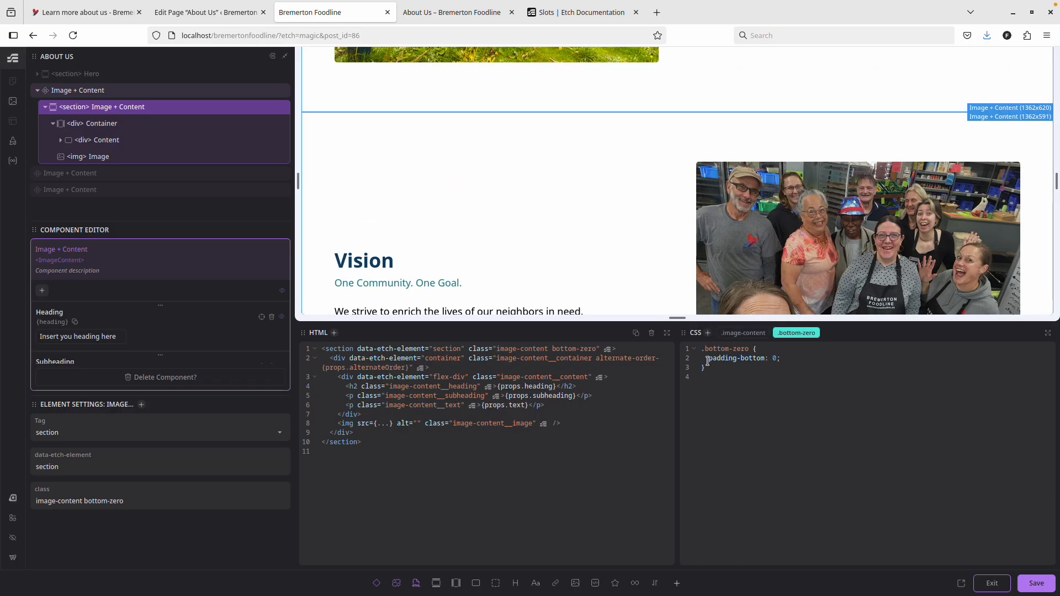
pyautogui.moveTo(716, 362); pyautogui.dragTo(818, 362)
pyautogui.hotkey('ctrl', 'v')
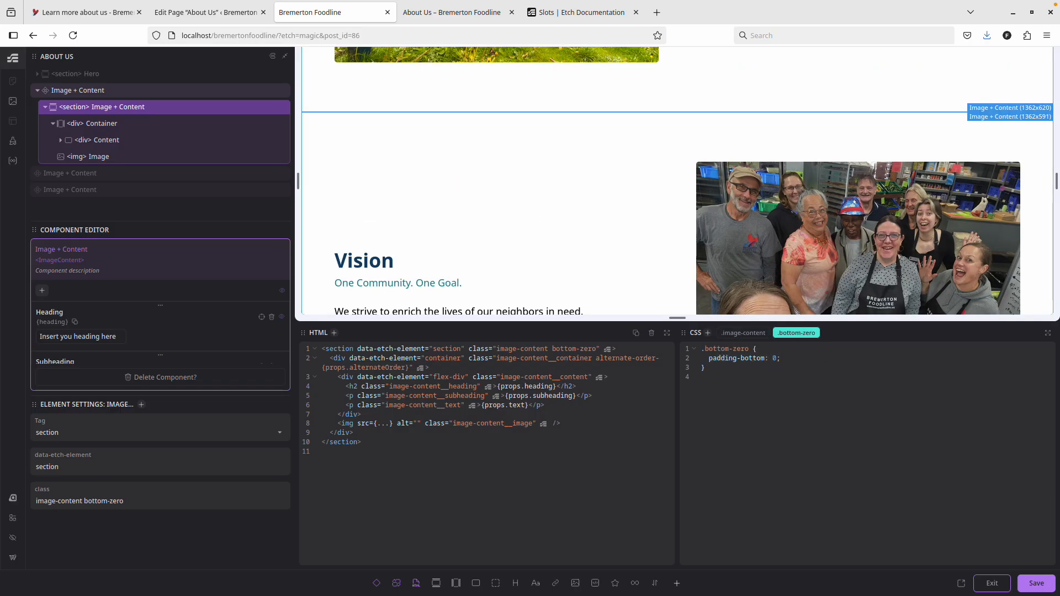
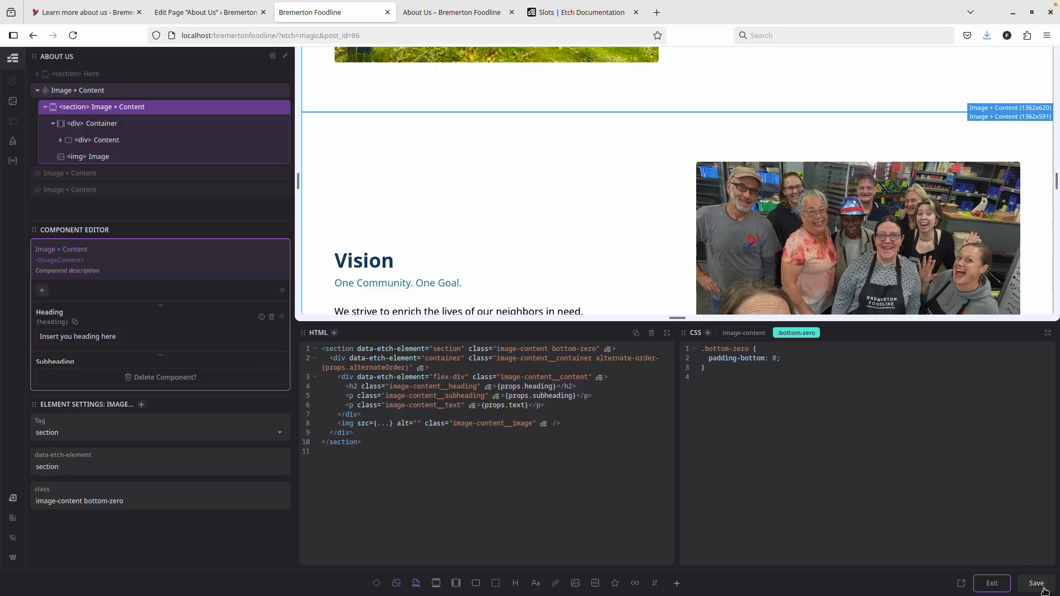
# Step: Move padding-bottom: 0; from the .bottom-zero rule to the beginning of the .image-content rule and save the changes
pyautogui.moveTo(807, 361); pyautogui.dragTo(710, 360)
pyautogui.hotkey('ctrl', 'c')
pyautogui.press('BackSpace')
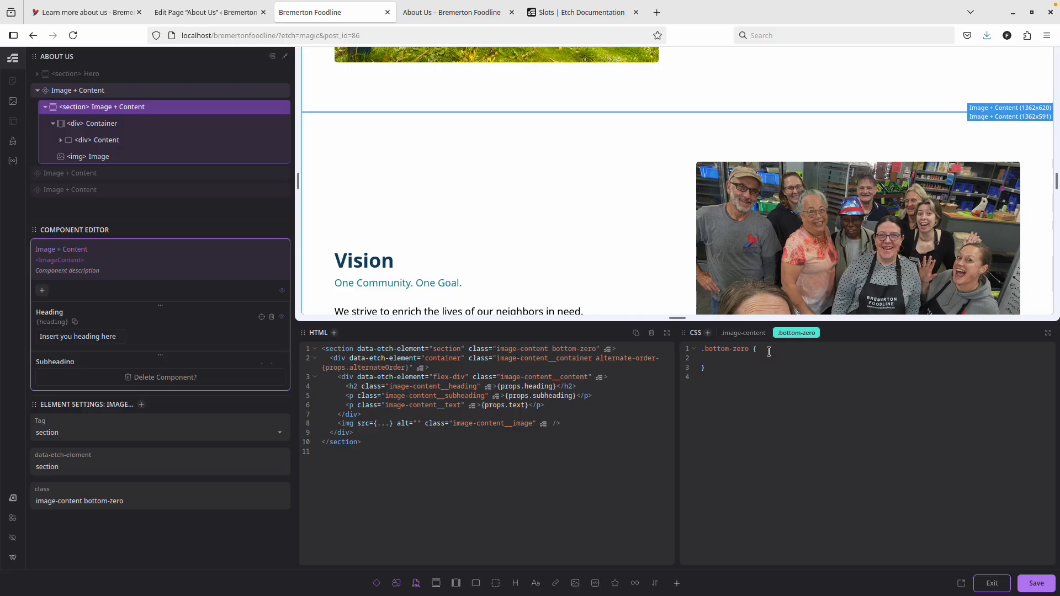
pyautogui.click(743, 333)
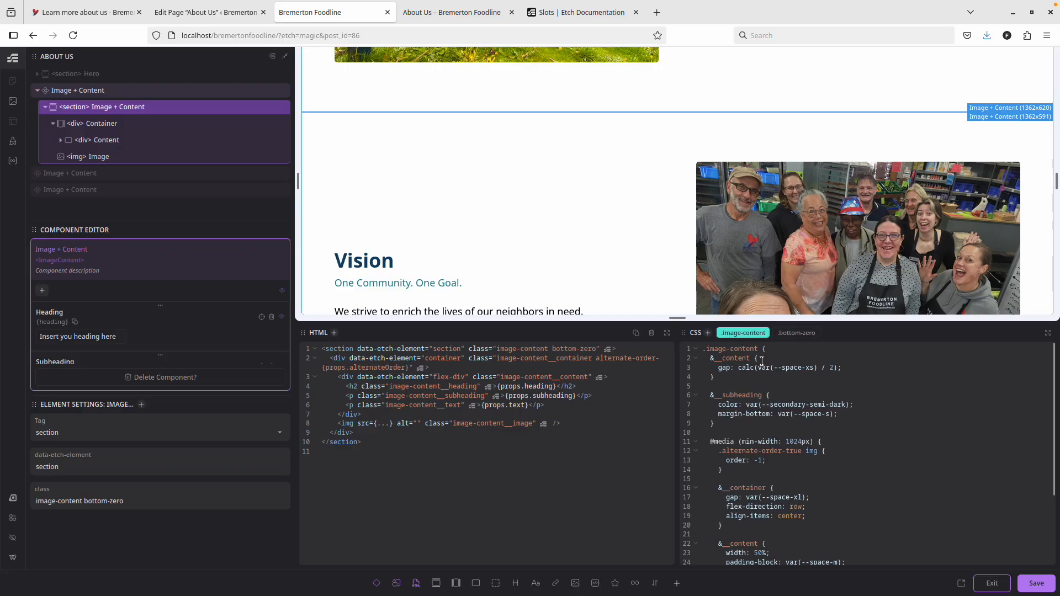
pyautogui.click(786, 348)
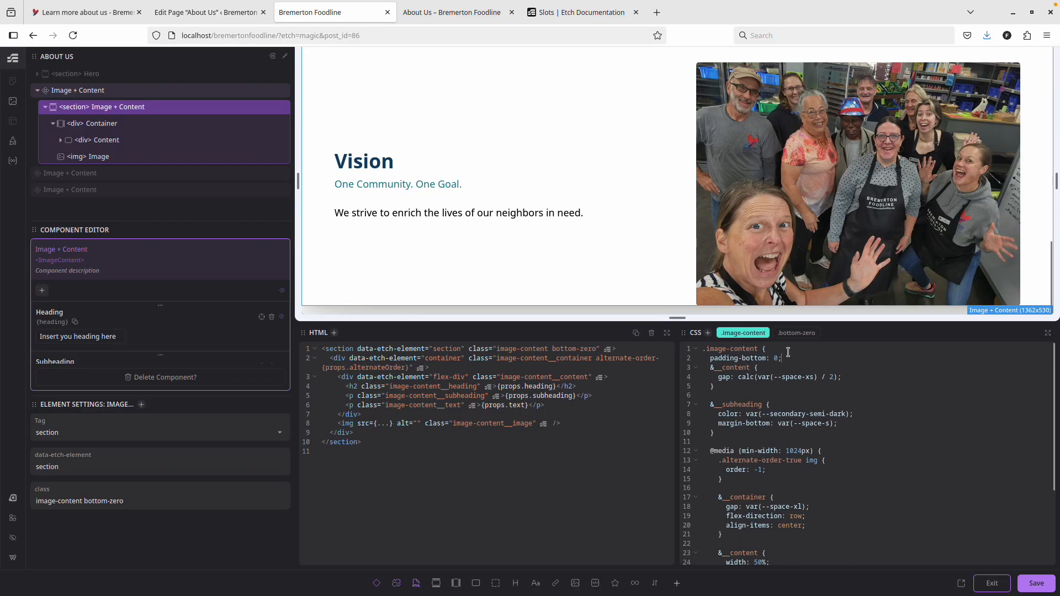
pyautogui.hotkey('ctrl', 'v')
pyautogui.click(1035, 585)
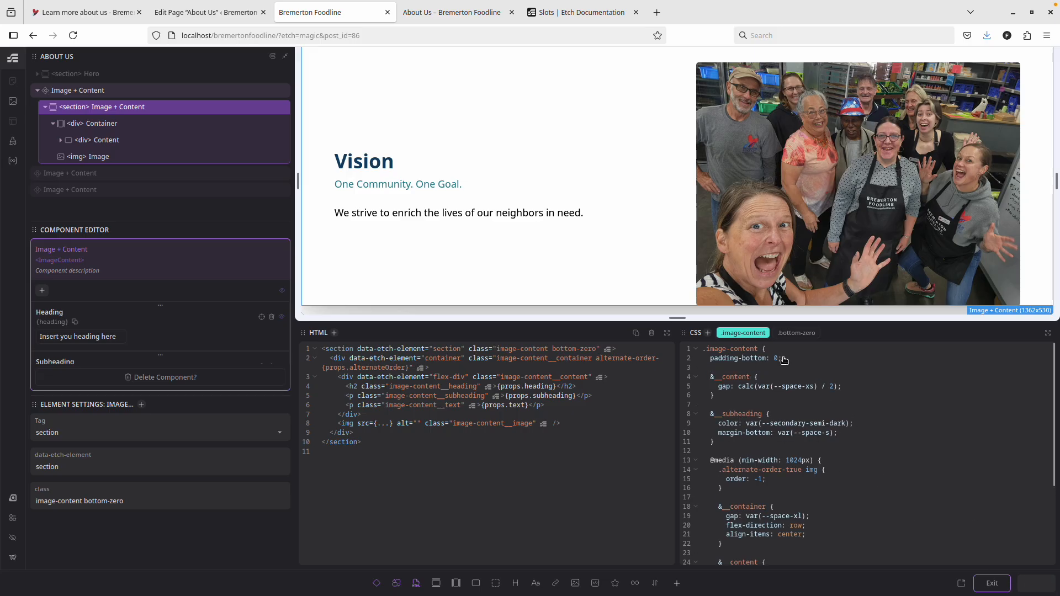
# Step: Reload the live About Us page and examine the spacing between its sections and the subheading under "Equity. Diversity. Compassion."
pyautogui.hotkey('ctrl', 'Tab')
pyautogui.hotkey('ctrl', 'r')
pyautogui.click(1053, 401)
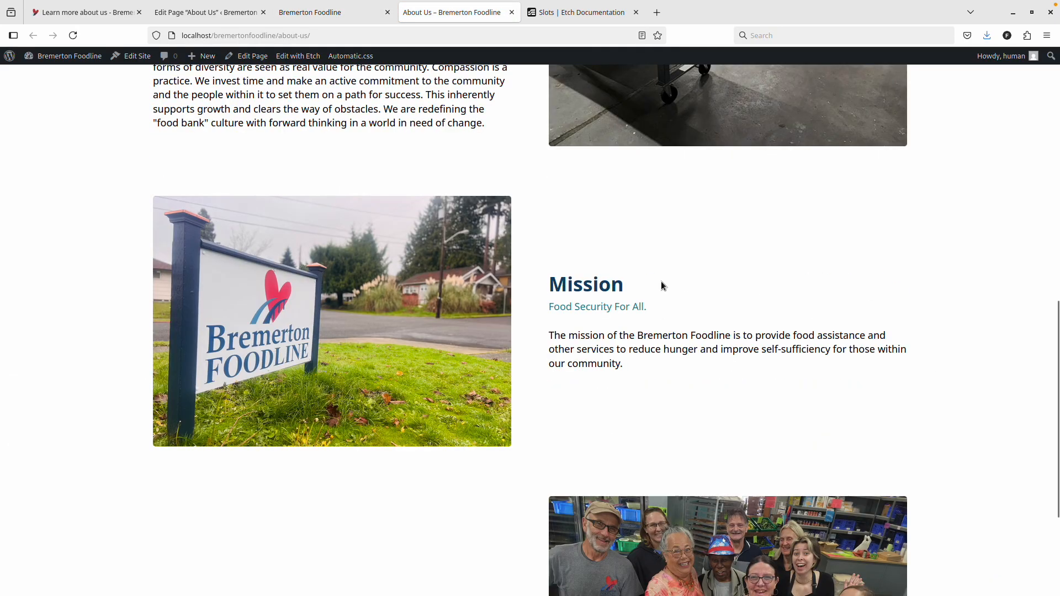
pyautogui.scroll(-4, 657, 285)
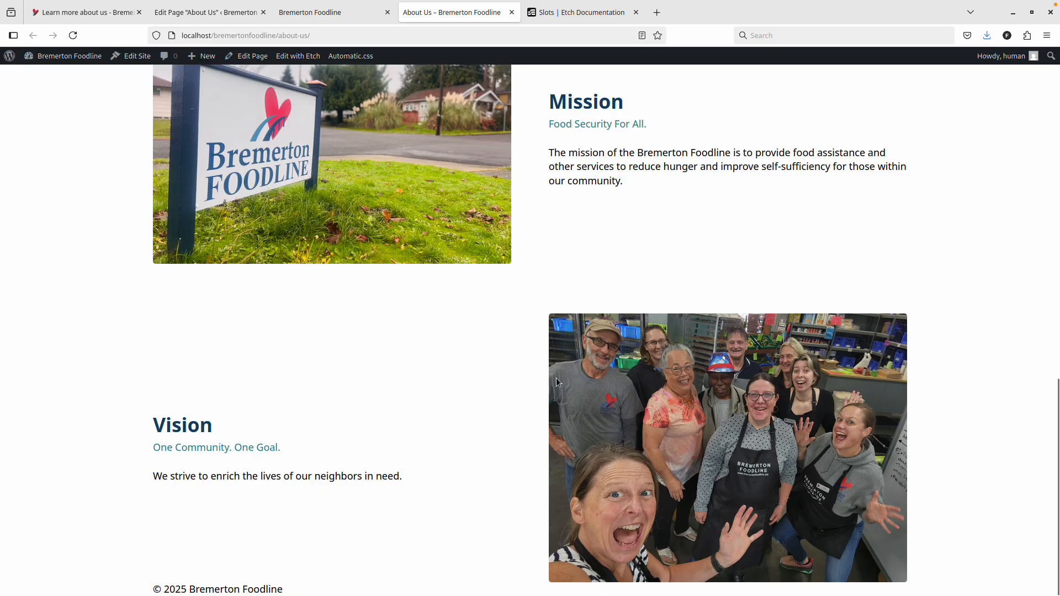
pyautogui.scroll(10, 561, 261)
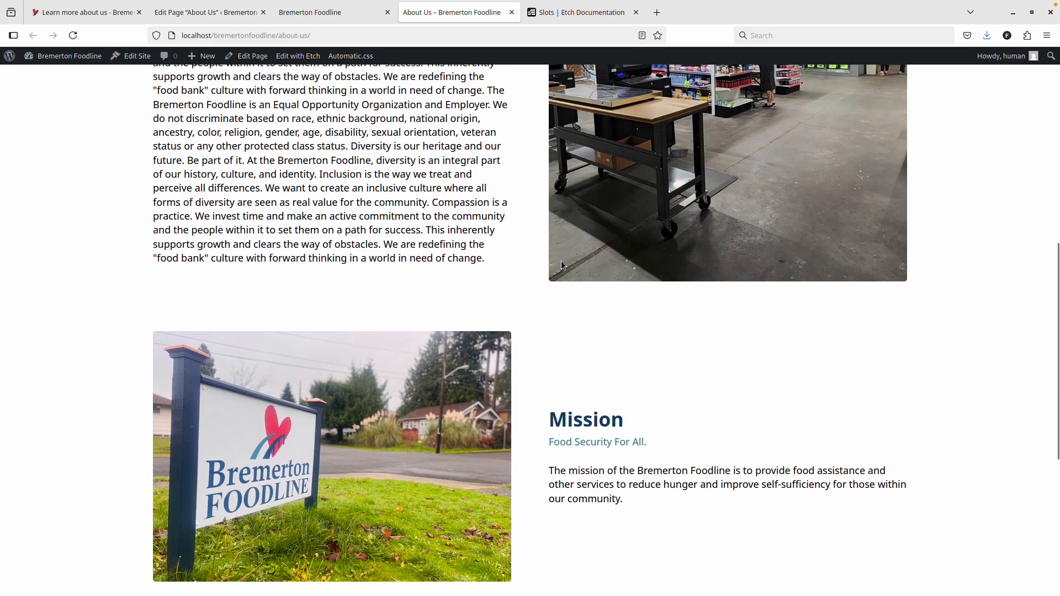
pyautogui.scroll(2, 561, 260)
pyautogui.scroll(-4, 530, 252)
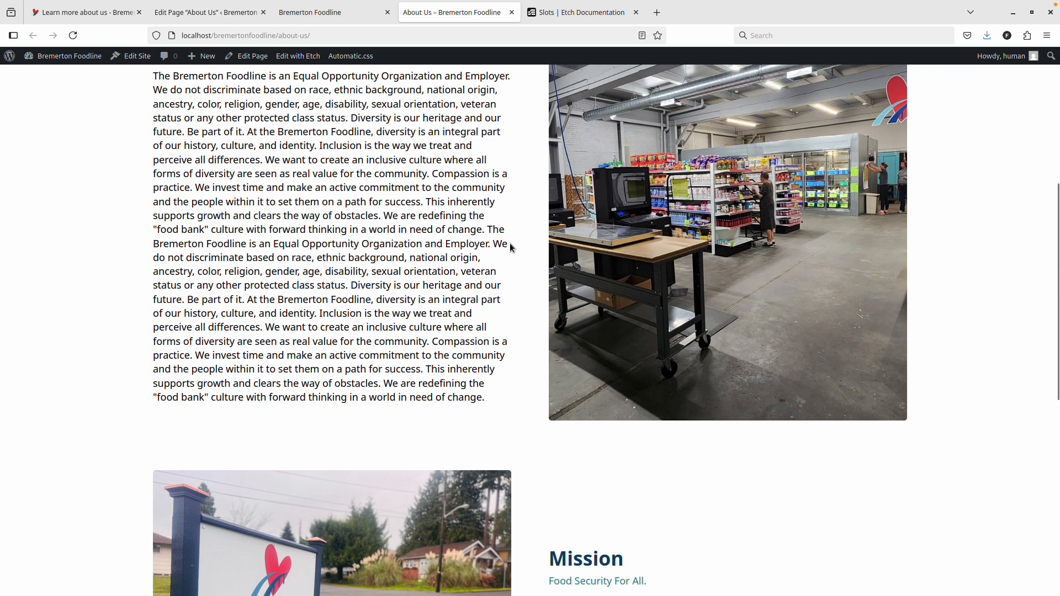
pyautogui.scroll(3, 475, 229)
pyautogui.moveTo(339, 200); pyautogui.dragTo(301, 206)
pyautogui.click(219, 201)
pyautogui.click(360, 224)
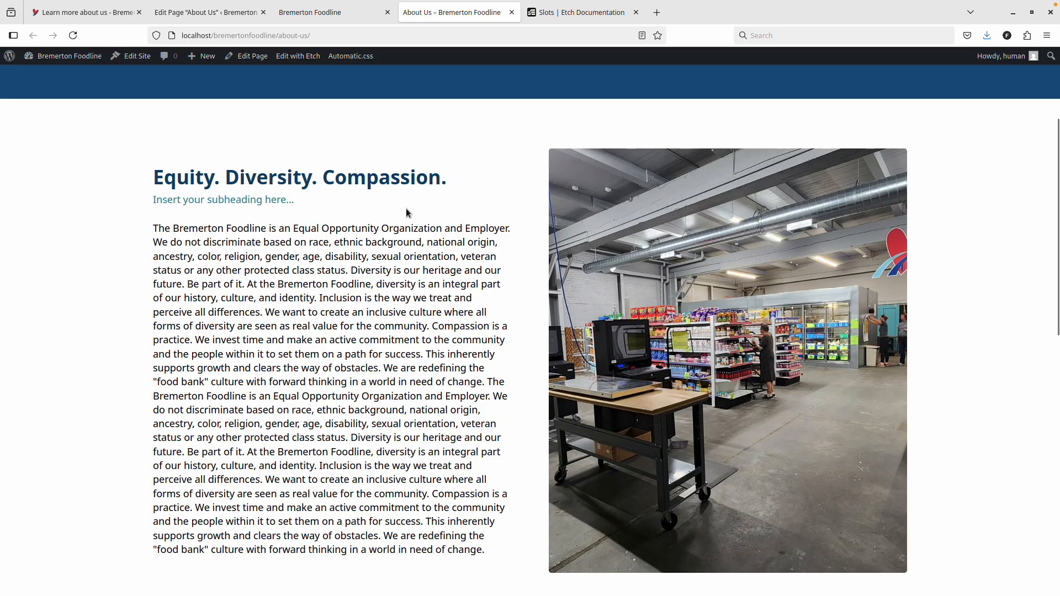
# Step: In the Etch editor, add an empty {#if}{/if} condition directly below the h2 heading in the Image + Content component's HTML
pyautogui.click(315, 21)
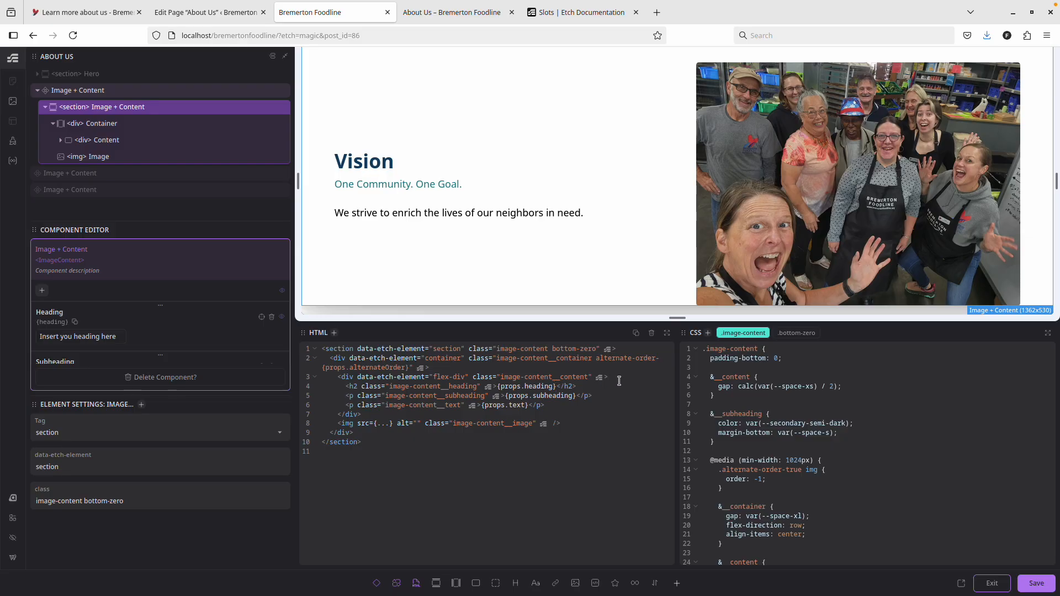
pyautogui.press('Return')
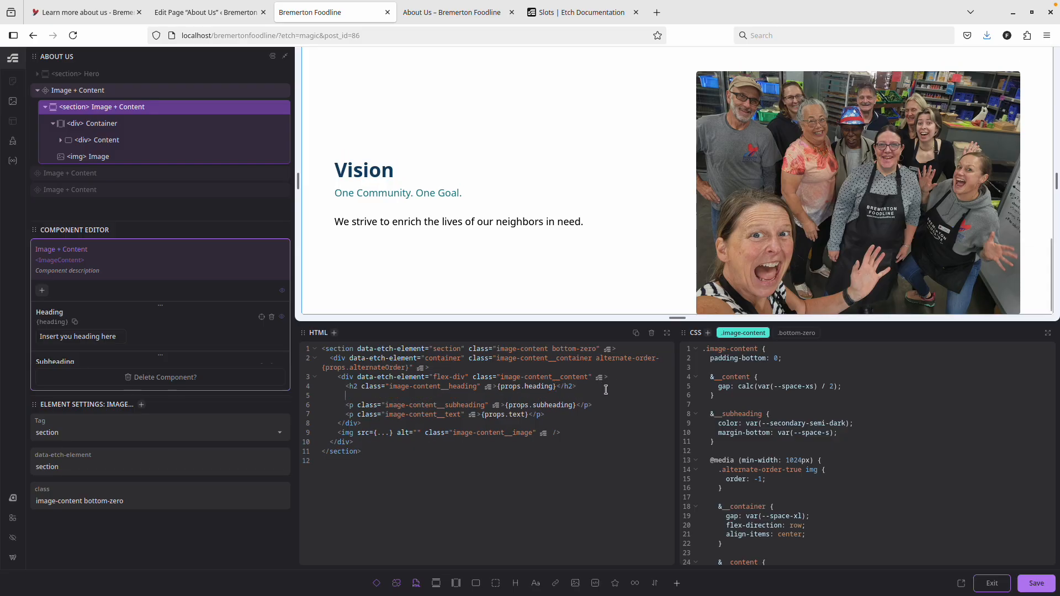
pyautogui.click(655, 583)
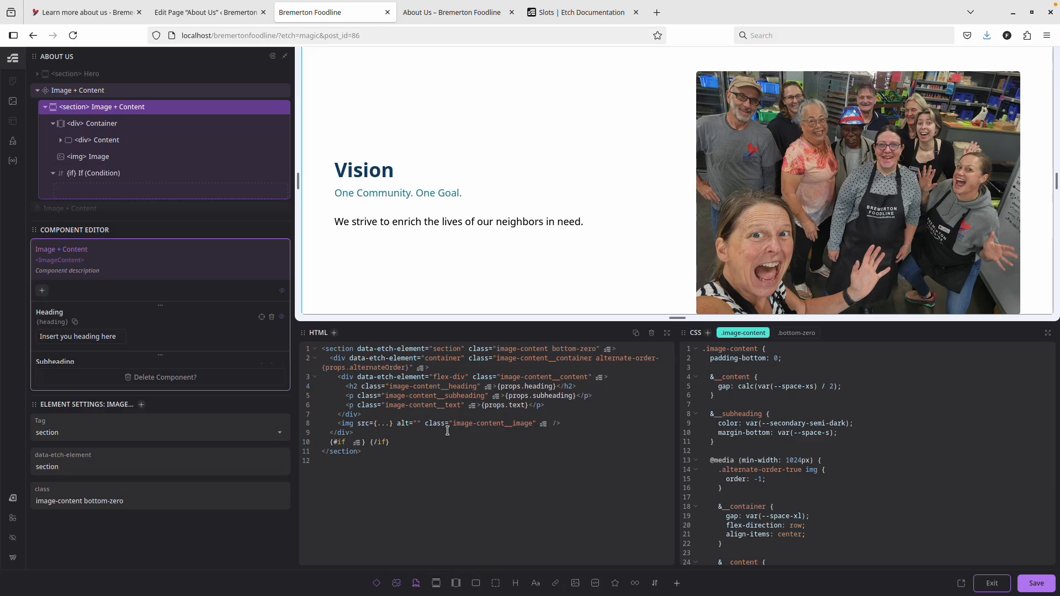
pyautogui.moveTo(405, 442); pyautogui.dragTo(324, 445)
pyautogui.hotkey('ctrl', 'c')
pyautogui.press('BackSpace')
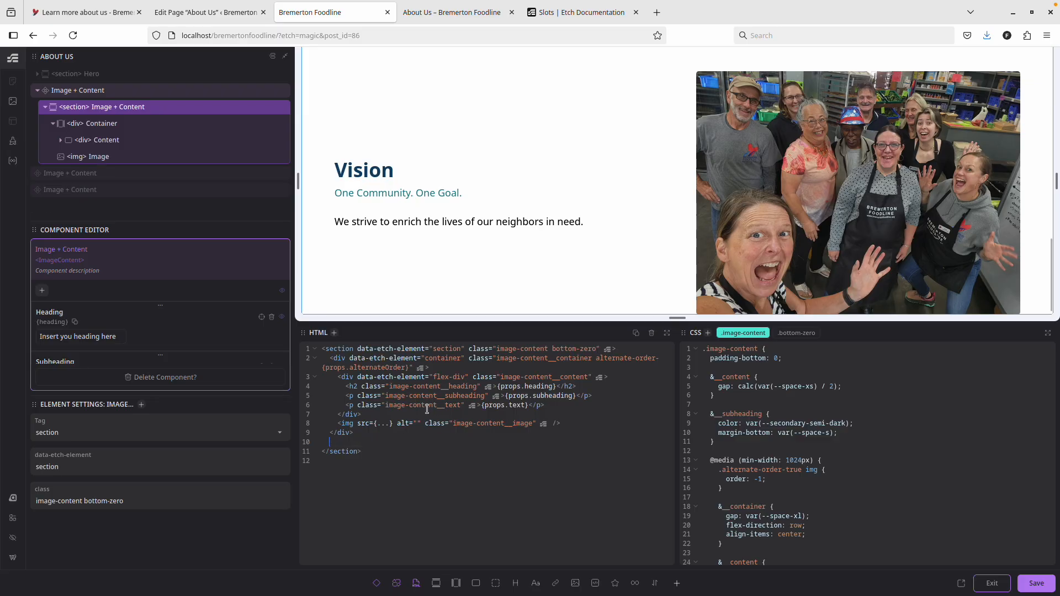
pyautogui.click(584, 389)
pyautogui.press('Return')
pyautogui.hotkey('ctrl', 'v')
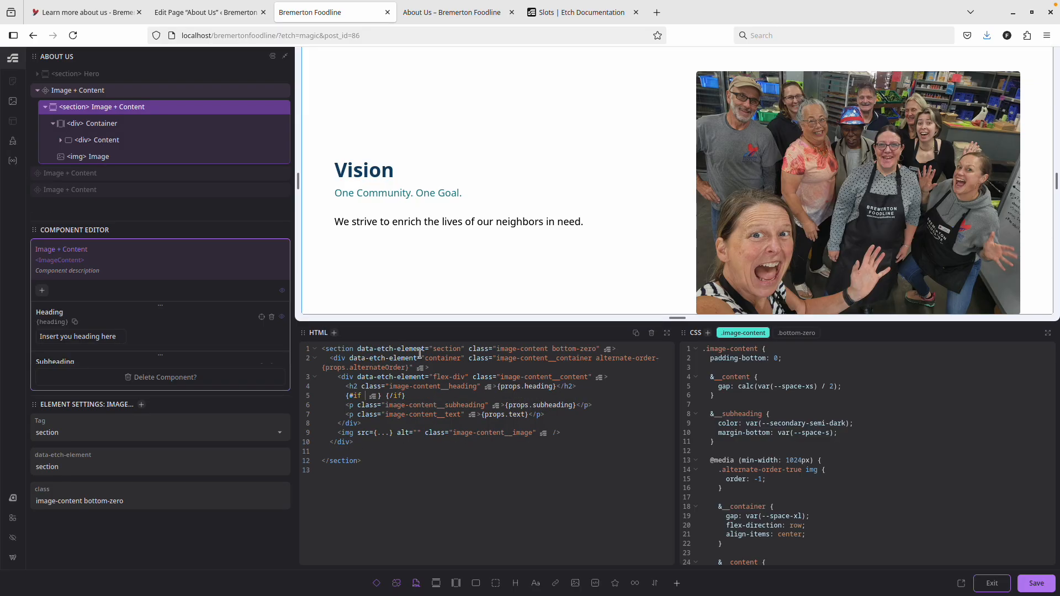
# Step: Set the new if block's condition to props.subheading
pyautogui.write('!')
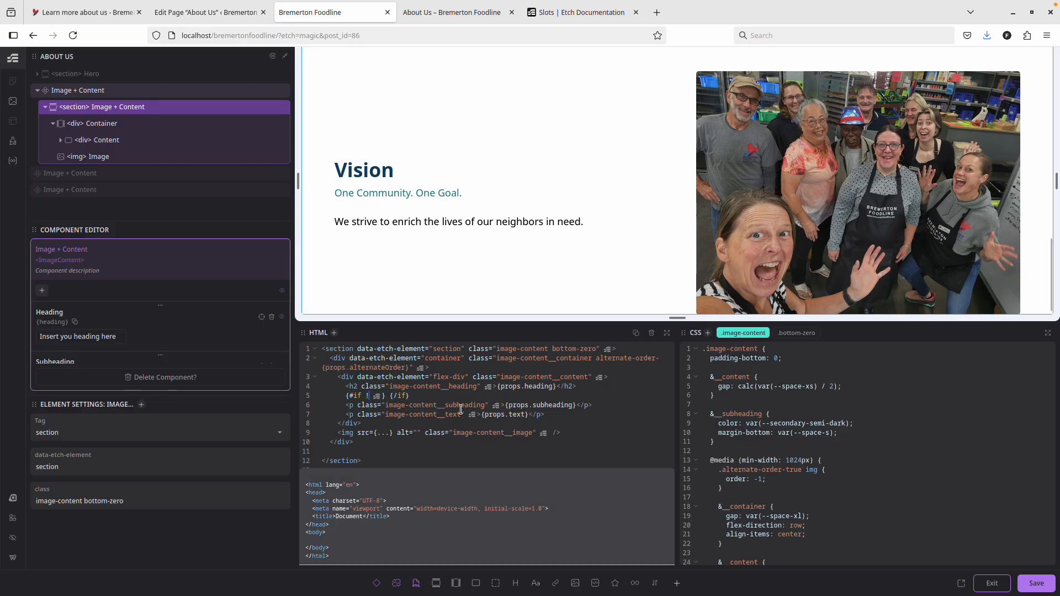
pyautogui.moveTo(509, 406); pyautogui.dragTo(571, 406)
pyautogui.hotkey('ctrl', 'c')
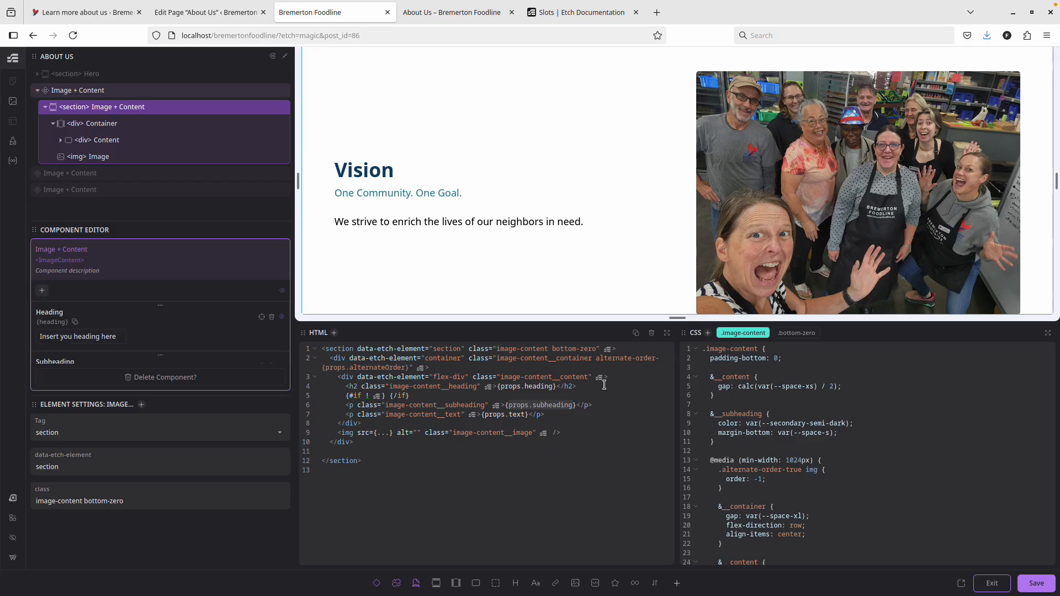
pyautogui.click(368, 397)
pyautogui.press('BackSpace')
pyautogui.hotkey('ctrl', 'v')
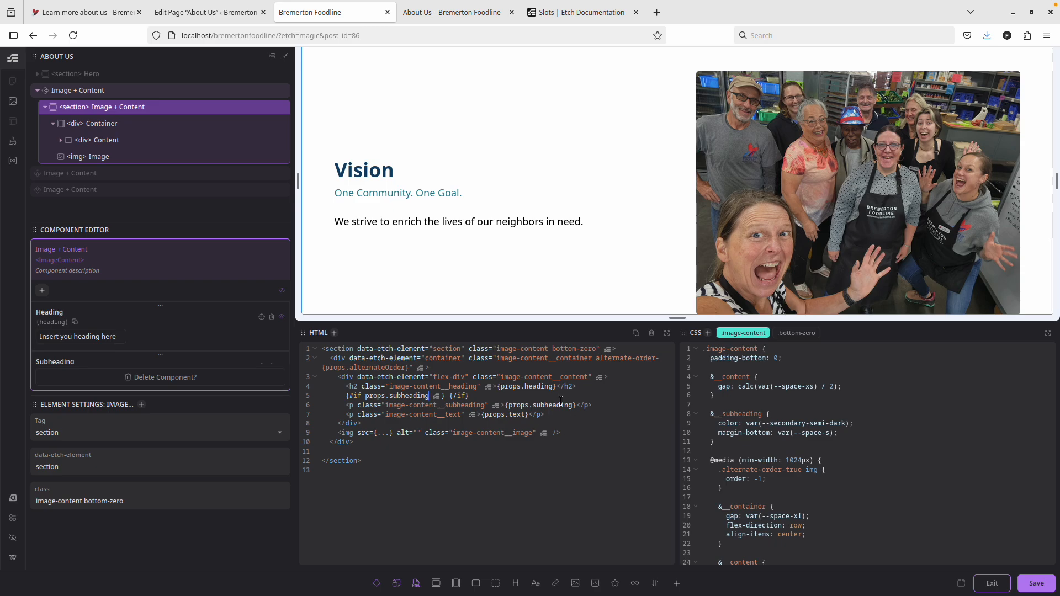
# Step: Wrap the subheading paragraph in the condition by moving {/if} onto its own line below it and indenting the paragraph
pyautogui.moveTo(446, 397); pyautogui.dragTo(479, 396)
pyautogui.hotkey('ctrl', 'x')
pyautogui.write(']')
pyautogui.press('BackSpace')
pyautogui.click(614, 406)
pyautogui.press('Return')
pyautogui.hotkey('ctrl', 'v')
pyautogui.click(345, 407)
pyautogui.press('Tab')
pyautogui.hotkey('shift', 'Tab')
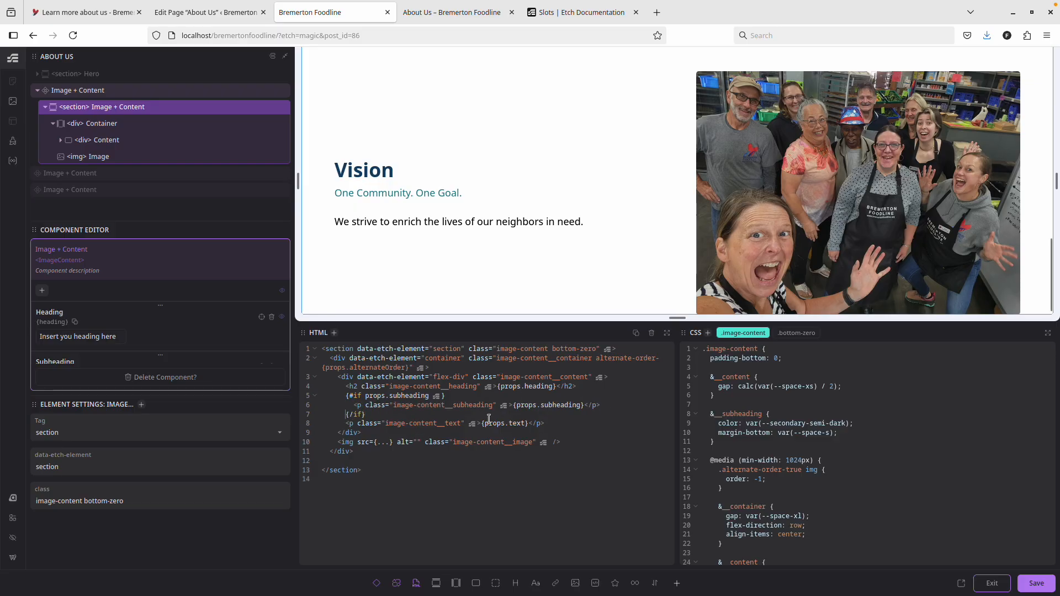
# Step: Save the component changes and reload the live About Us page to check the subheading
pyautogui.click(1034, 583)
pyautogui.hotkey('ctrl', 'Tab')
pyautogui.hotkey('ctrl', 'r')
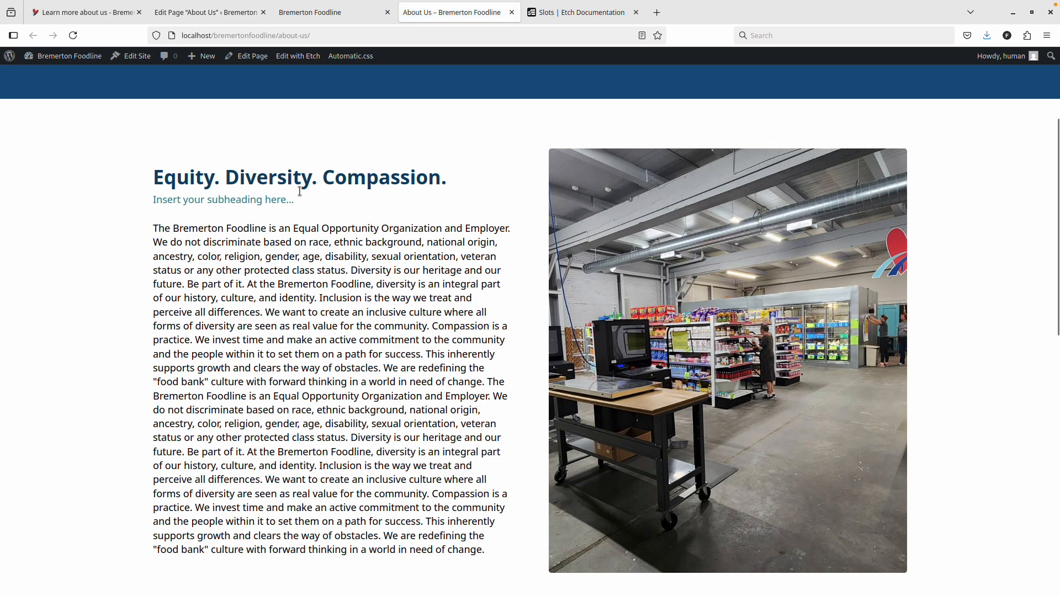
# Step: Find the Condition element in the Etch documentation and follow its link to the conditional logic introduction
pyautogui.click(602, 15)
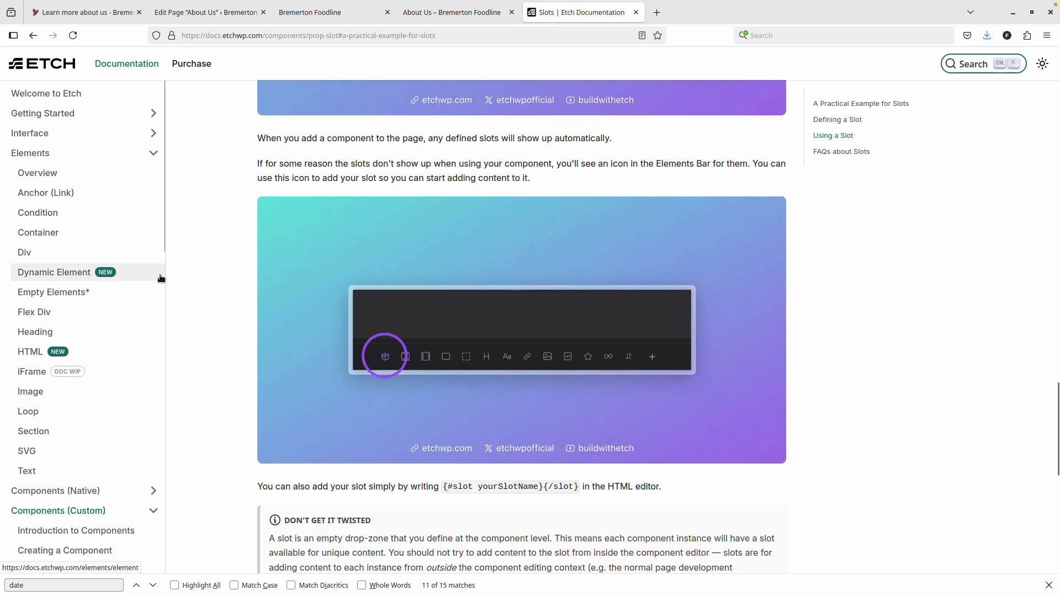
pyautogui.scroll(-3, 91, 260)
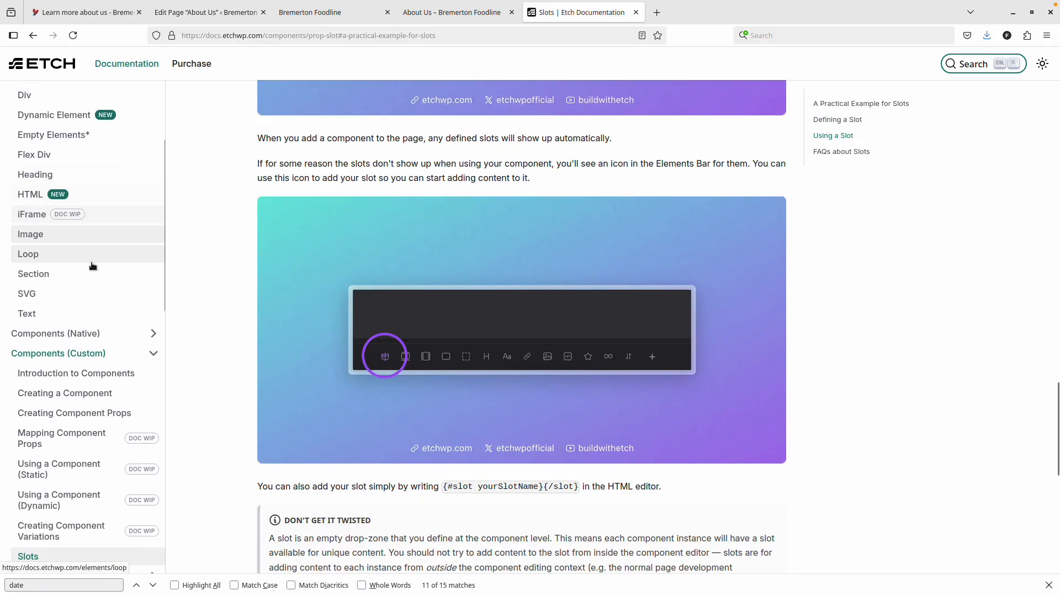
pyautogui.scroll(1, 92, 270)
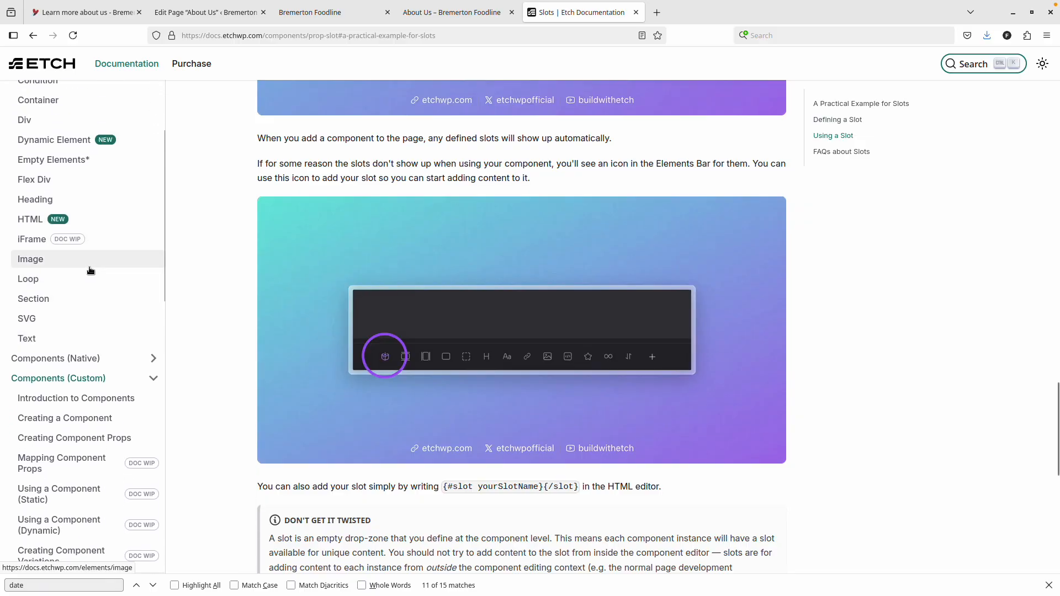
pyautogui.scroll(-1, 88, 277)
pyautogui.click(160, 313)
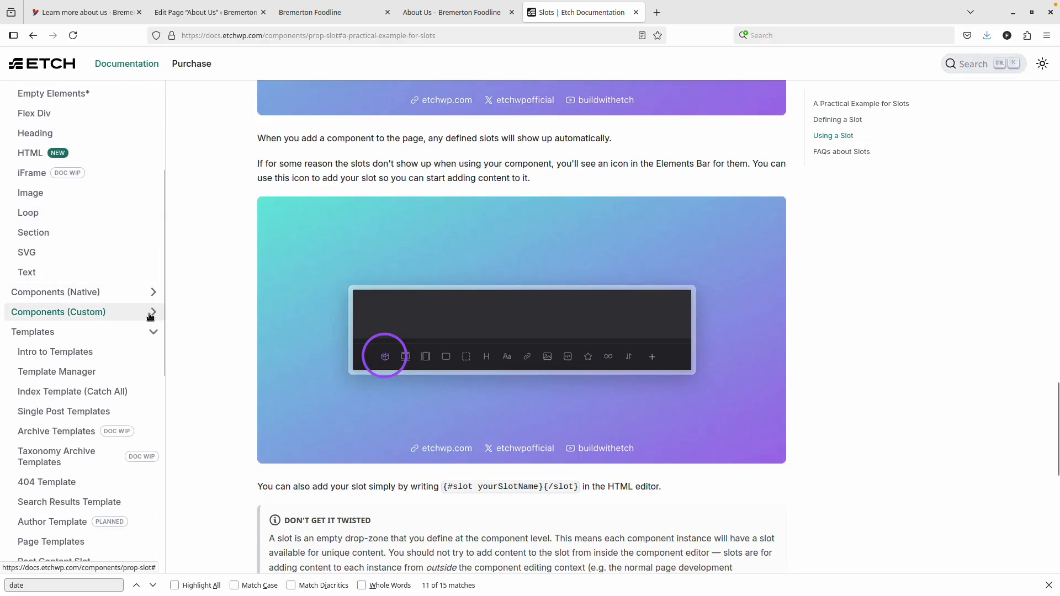
pyautogui.scroll(-1, 152, 292)
pyautogui.click(156, 268)
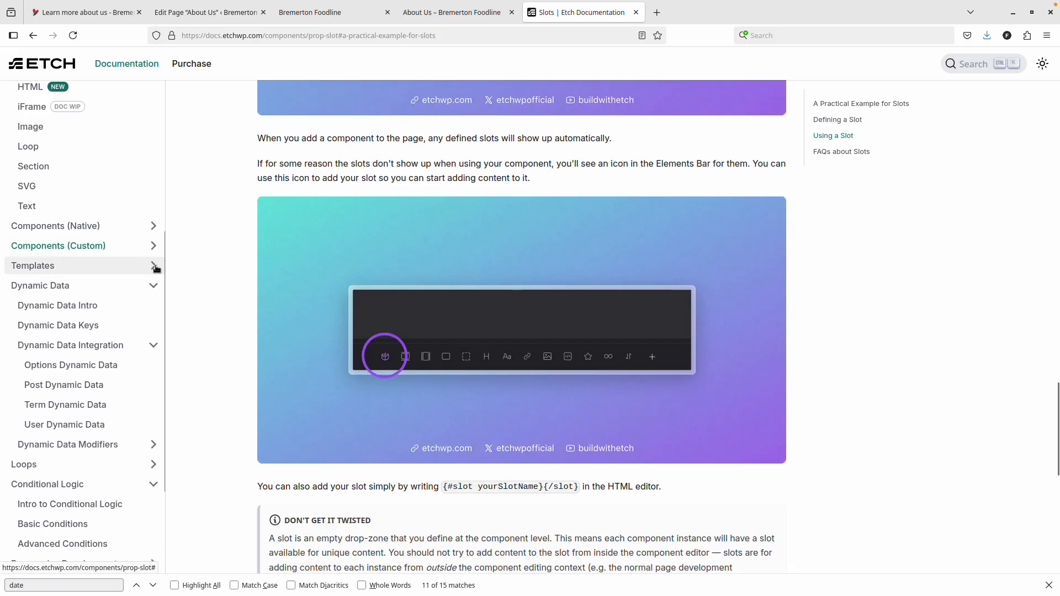
pyautogui.scroll(3, 152, 254)
pyautogui.scroll(1, 151, 242)
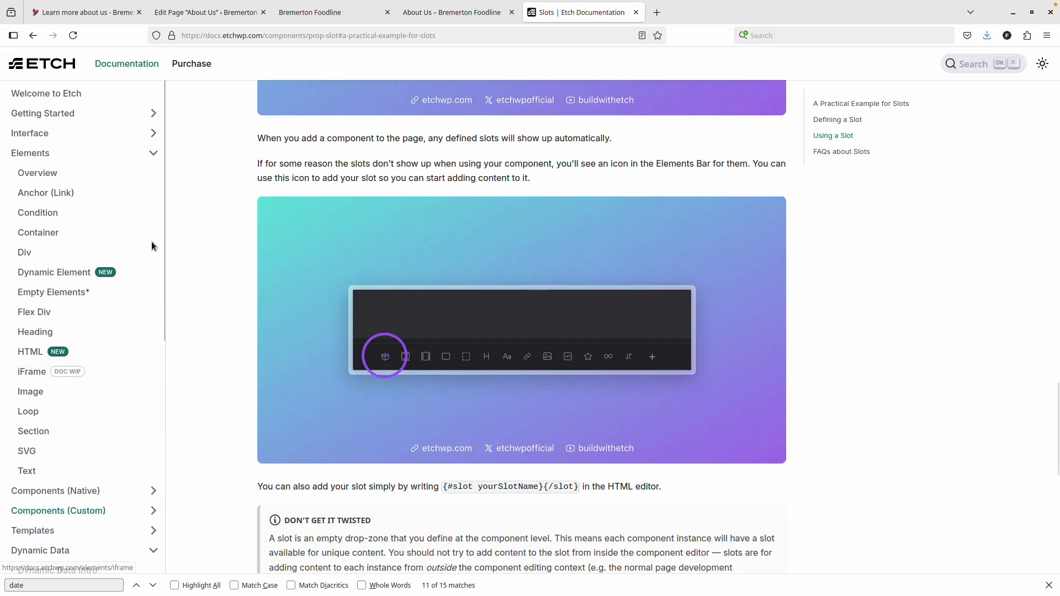
pyautogui.click(71, 213)
pyautogui.scroll(-1, 289, 253)
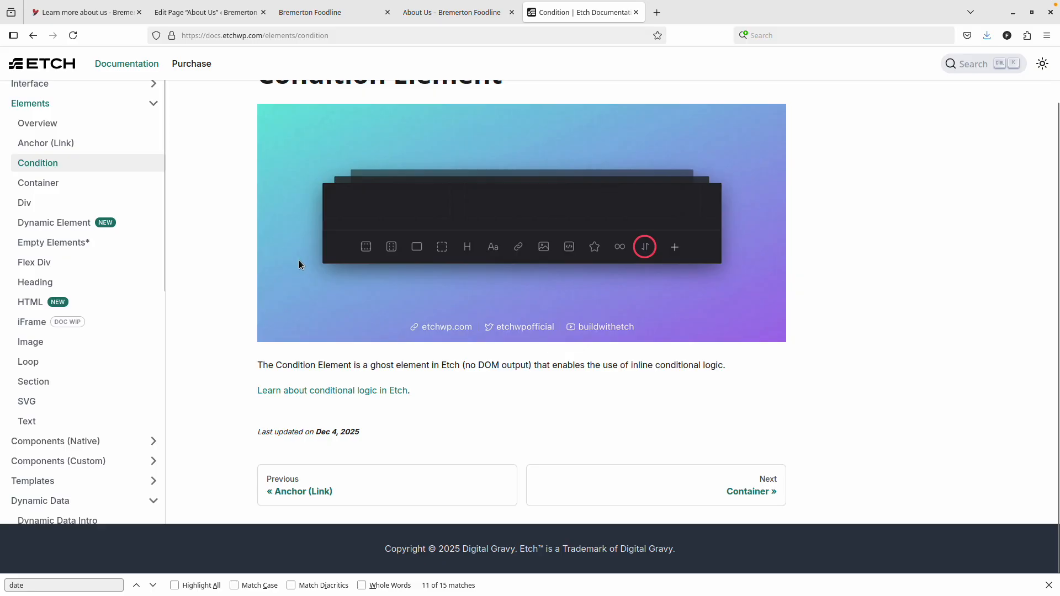
pyautogui.click(320, 389)
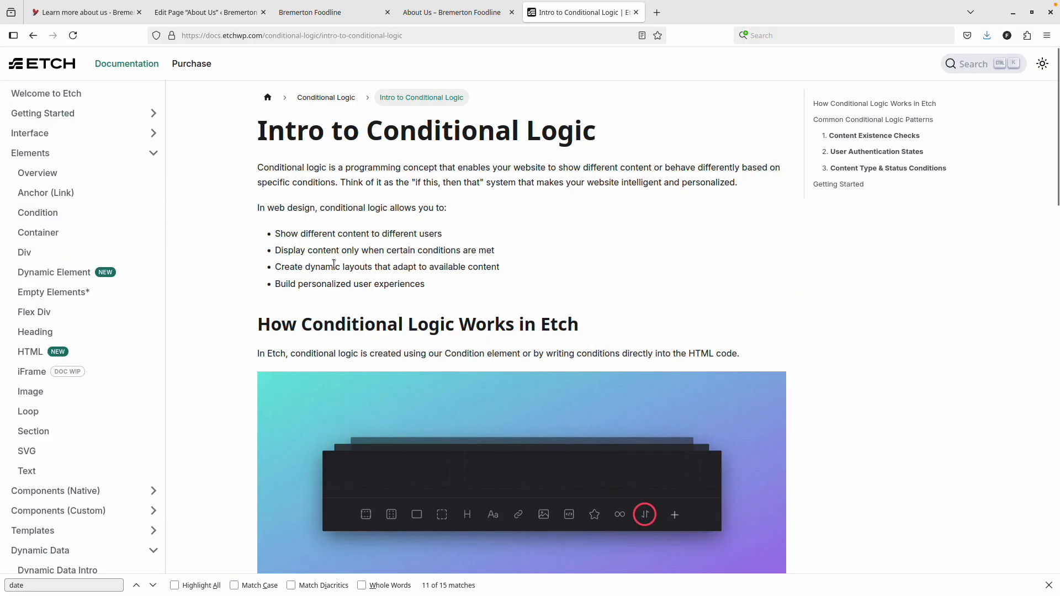
# Step: Examine the Intro to Conditional Logic page for how conditions are written and the common patterns
pyautogui.scroll(-5, 332, 265)
pyautogui.scroll(-4, 325, 272)
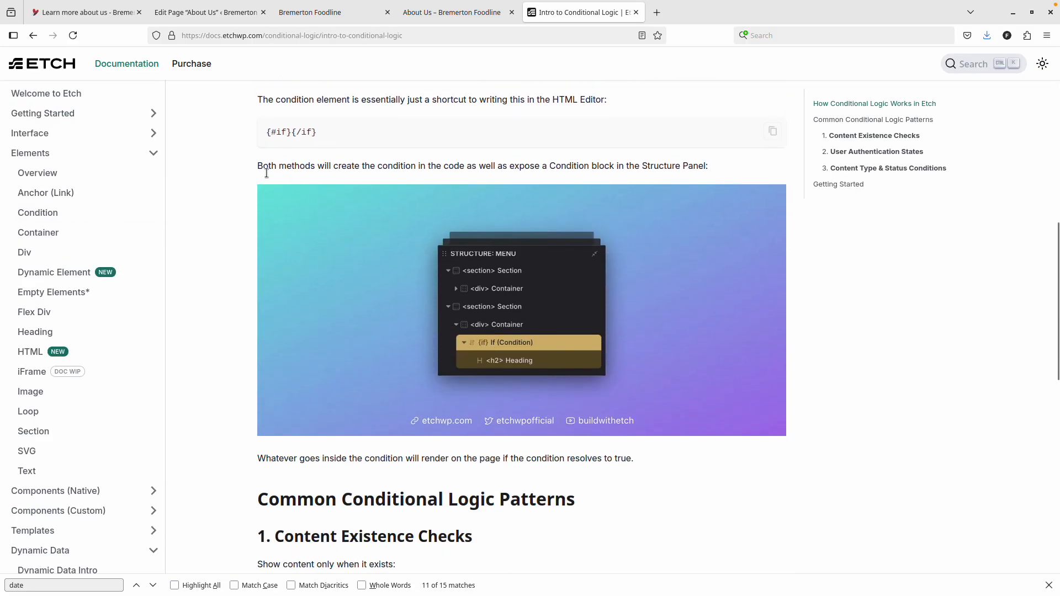
pyautogui.scroll(-4, 268, 168)
pyautogui.scroll(-5, 269, 237)
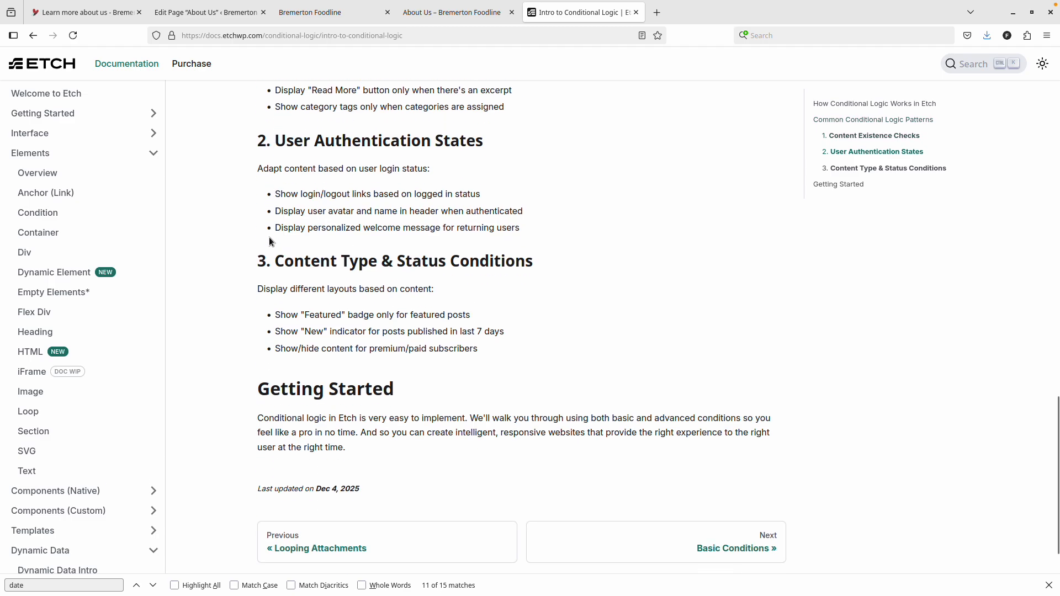
pyautogui.scroll(-1, 269, 237)
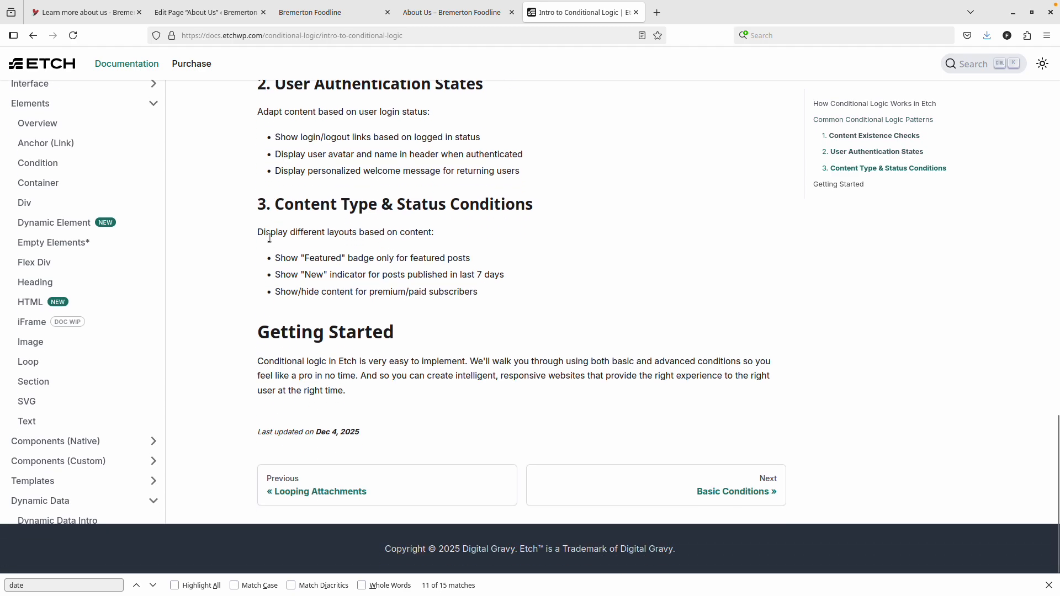
pyautogui.scroll(3, 270, 237)
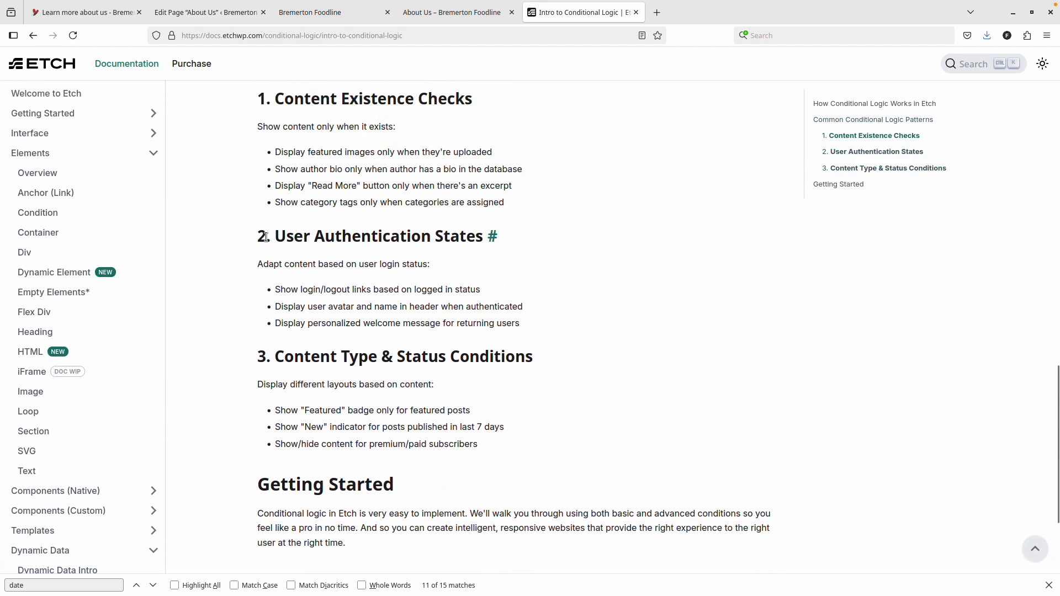
pyautogui.scroll(4, 267, 238)
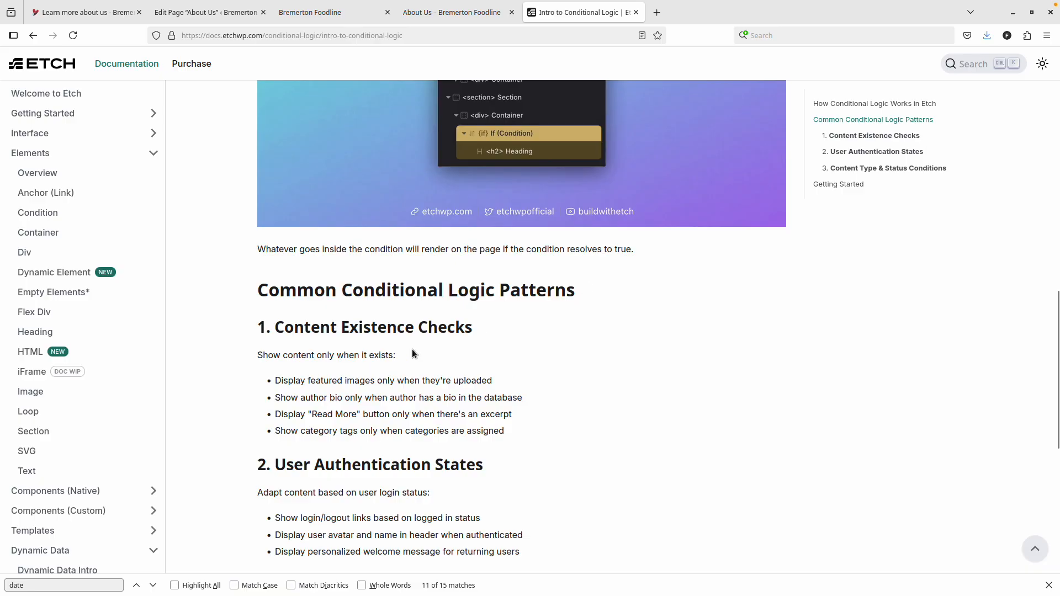
pyautogui.scroll(-4, 386, 397)
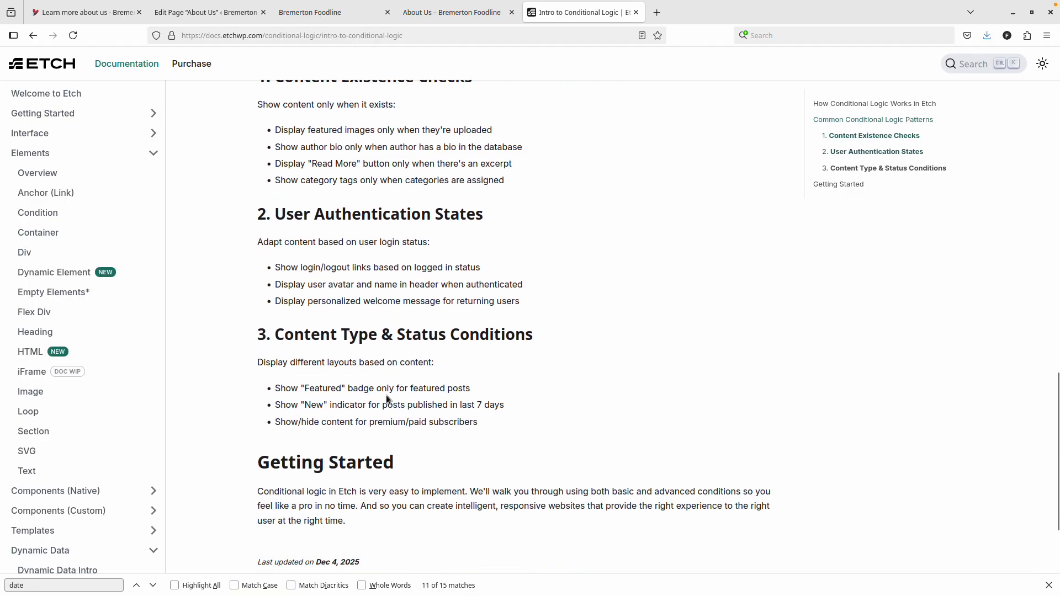
pyautogui.scroll(-2, 386, 395)
# Step: Open the Basic Conditions page of the Etch documentation and examine its boolean, non-boolean and value comparison examples
pyautogui.click(698, 489)
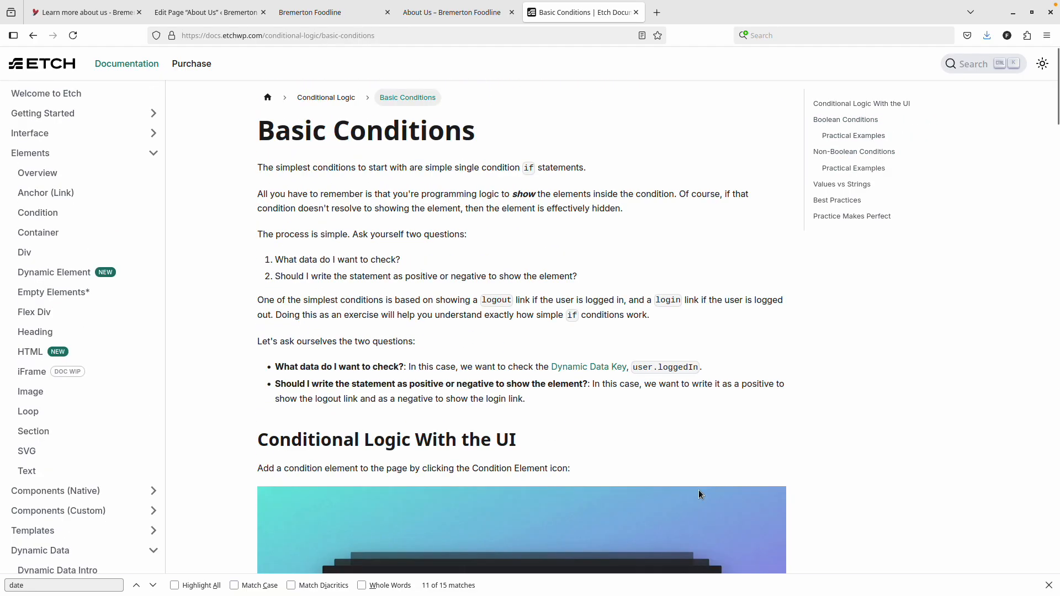
pyautogui.scroll(-8, 441, 309)
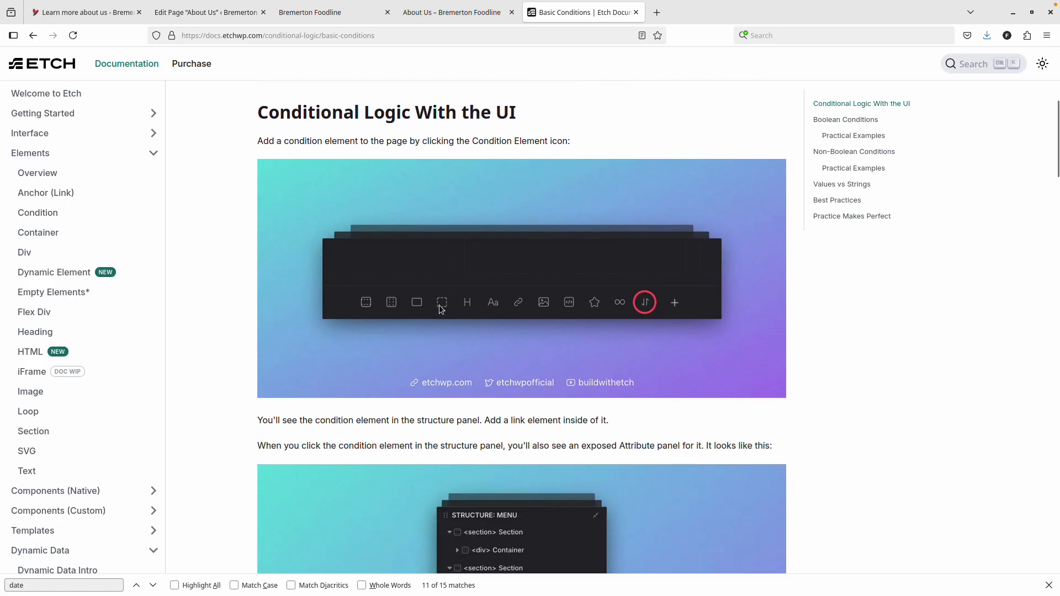
pyautogui.scroll(-8, 441, 310)
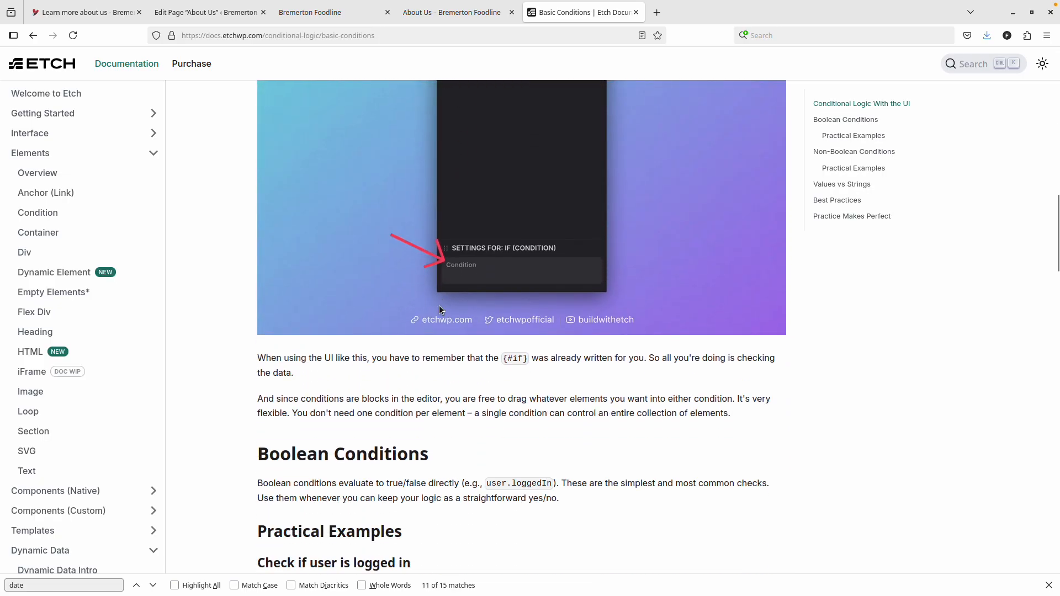
pyautogui.scroll(-4, 439, 306)
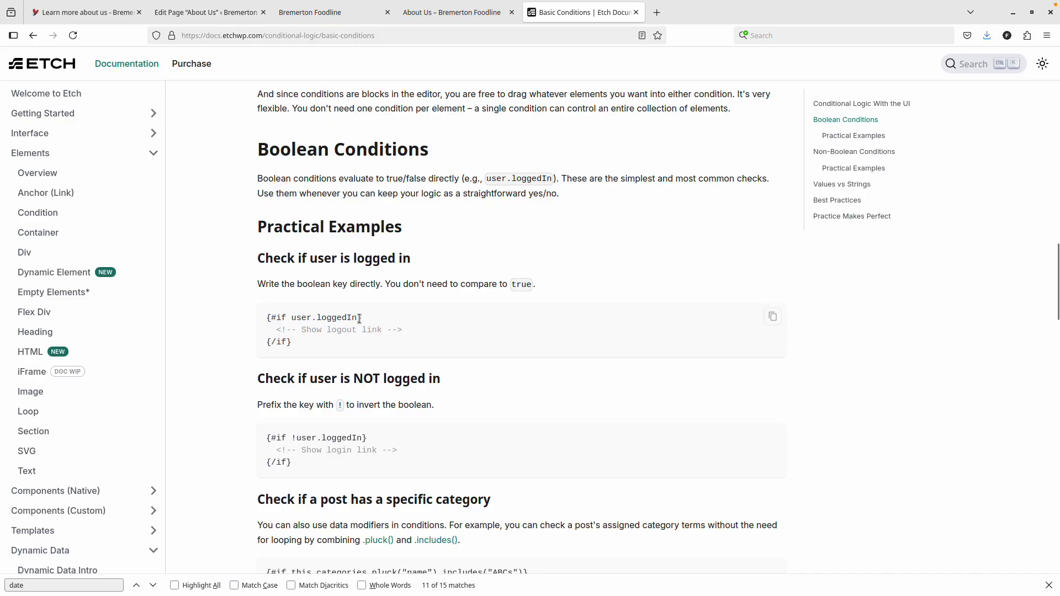
pyautogui.scroll(-8, 359, 319)
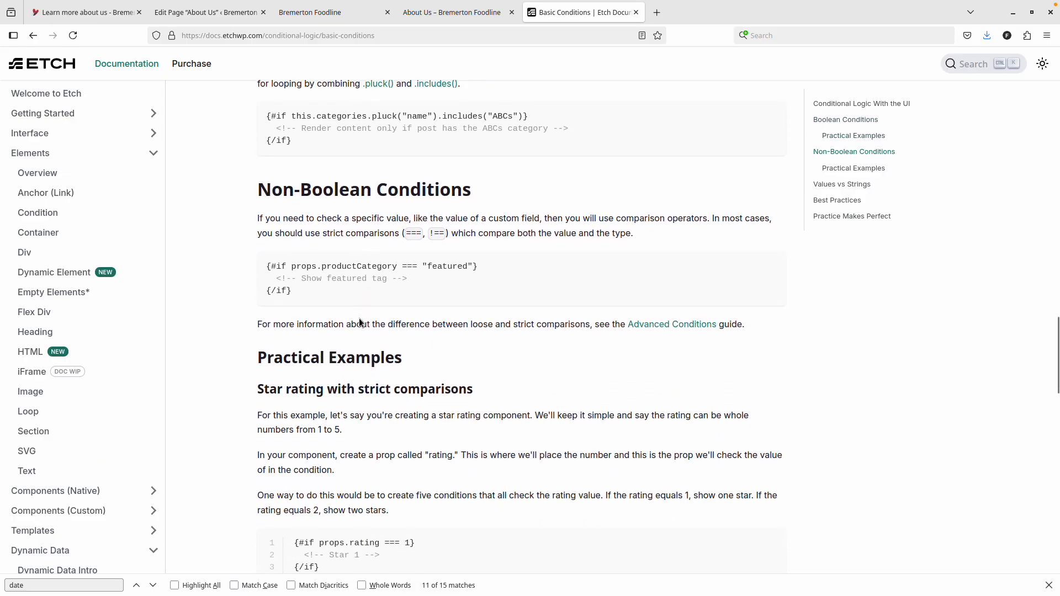
pyautogui.scroll(-7, 359, 322)
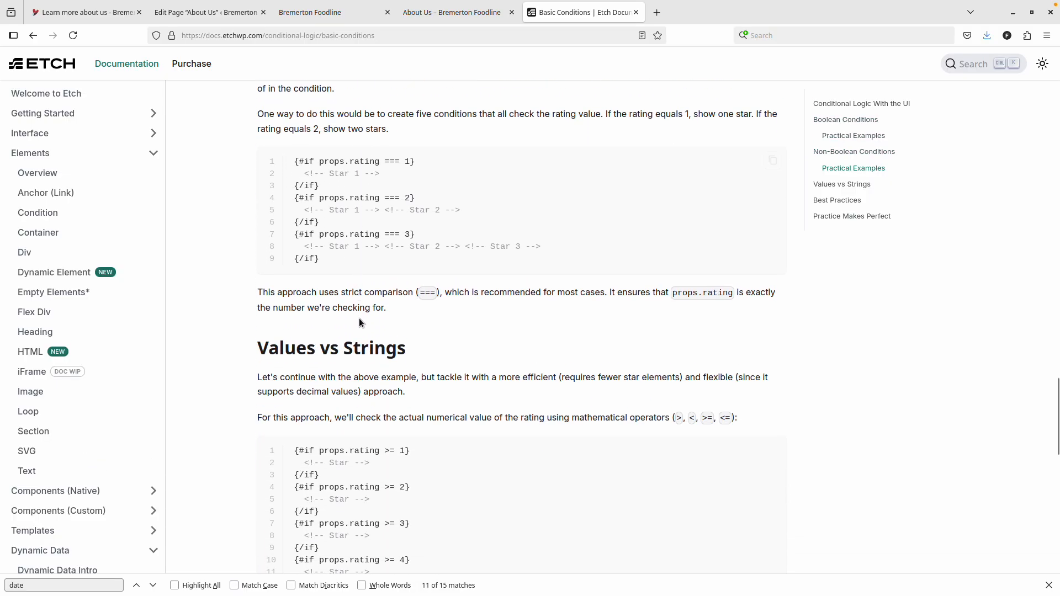
pyautogui.scroll(-1, 359, 322)
pyautogui.scroll(-8, 359, 318)
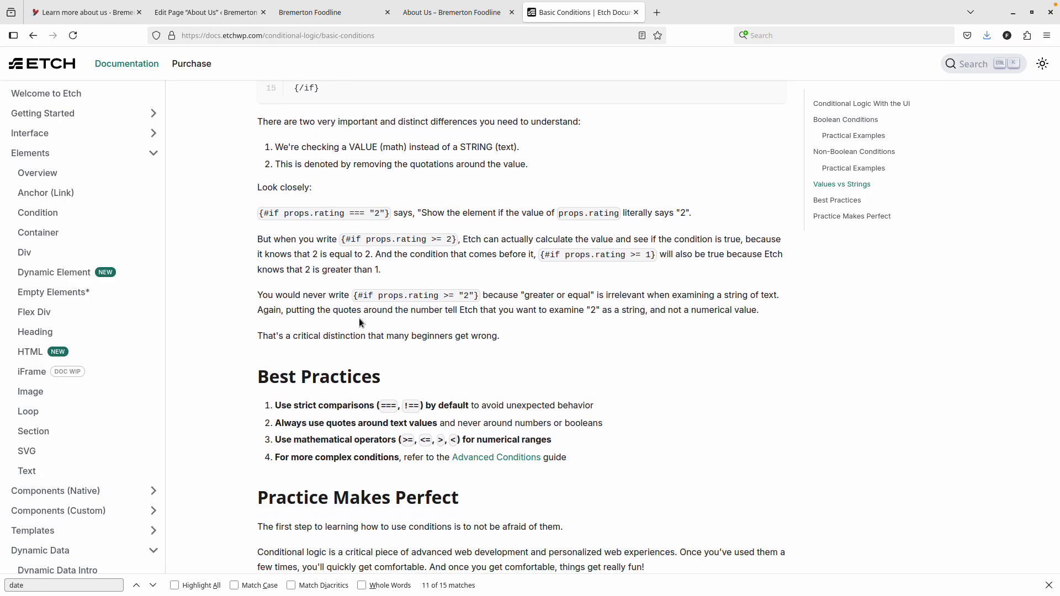
pyautogui.scroll(-1, 359, 319)
pyautogui.scroll(-2, 360, 320)
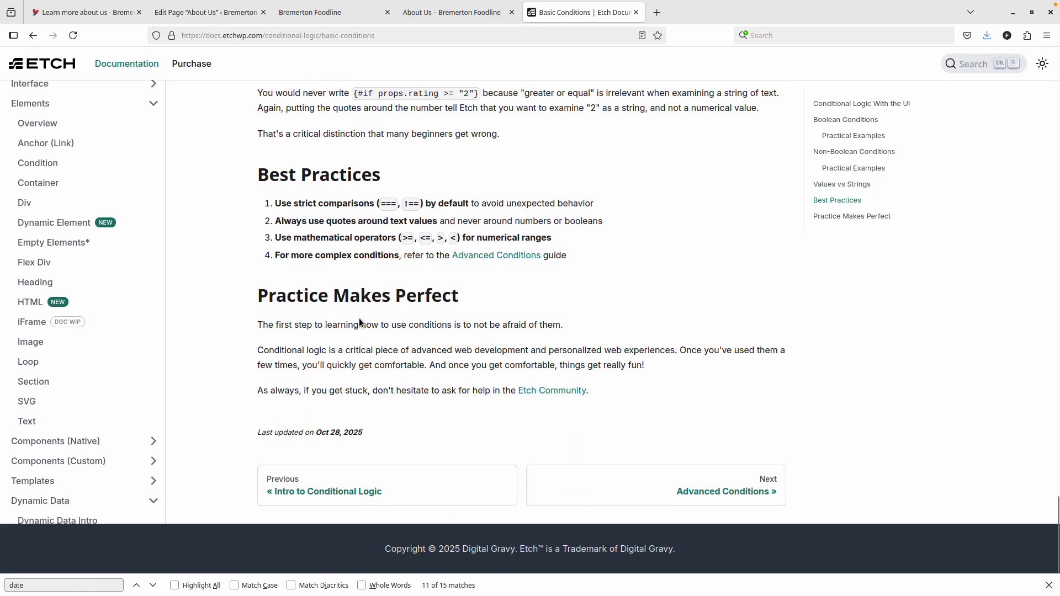
# Step: Open the Advanced Conditions page and examine its logical operators, nesting, and loose versus strict comparisons
pyautogui.click(753, 491)
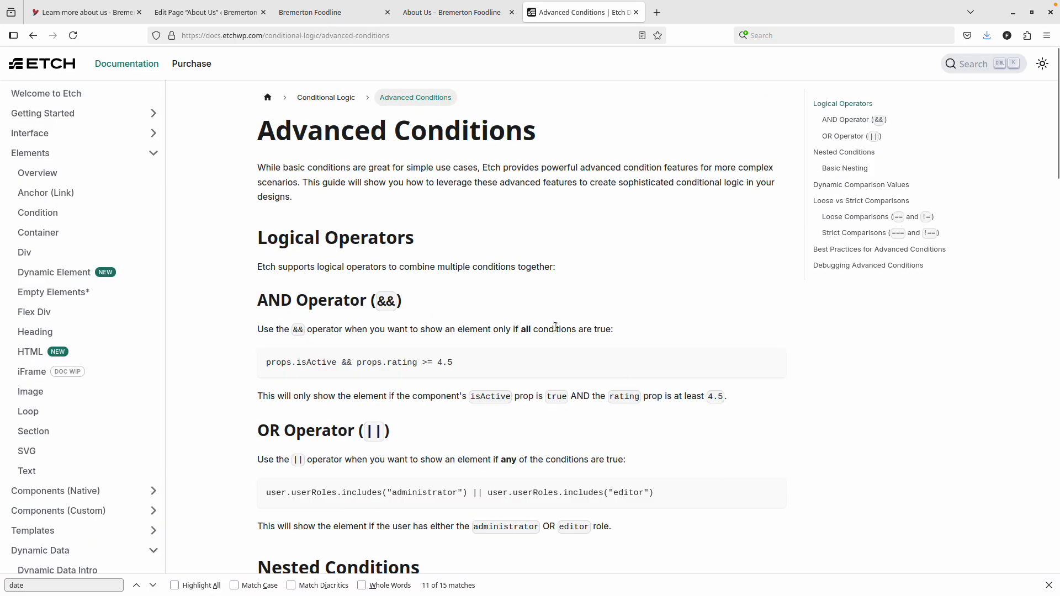
pyautogui.scroll(-7, 474, 342)
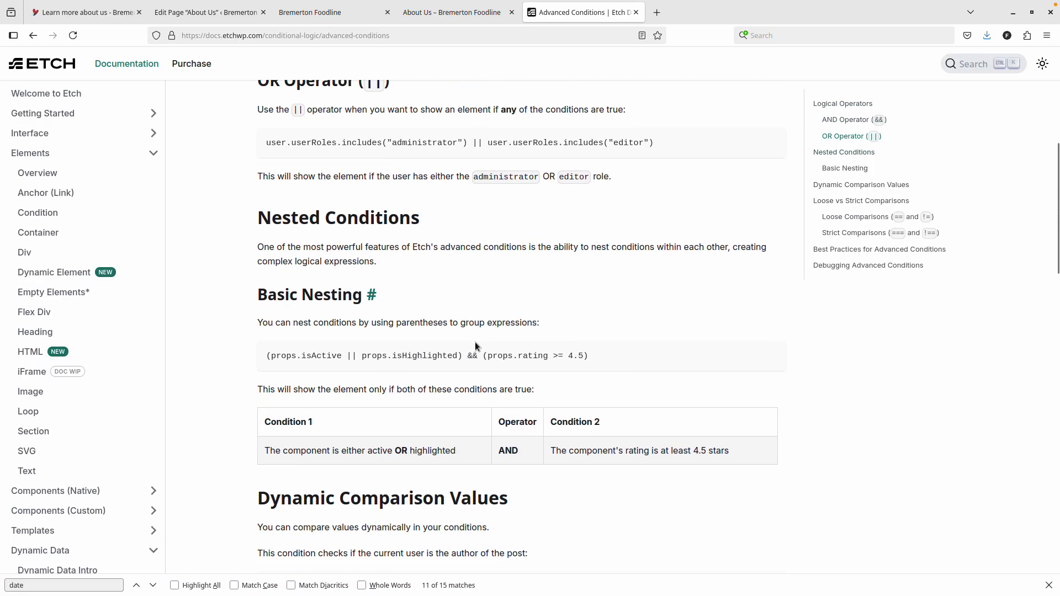
pyautogui.scroll(-8, 475, 343)
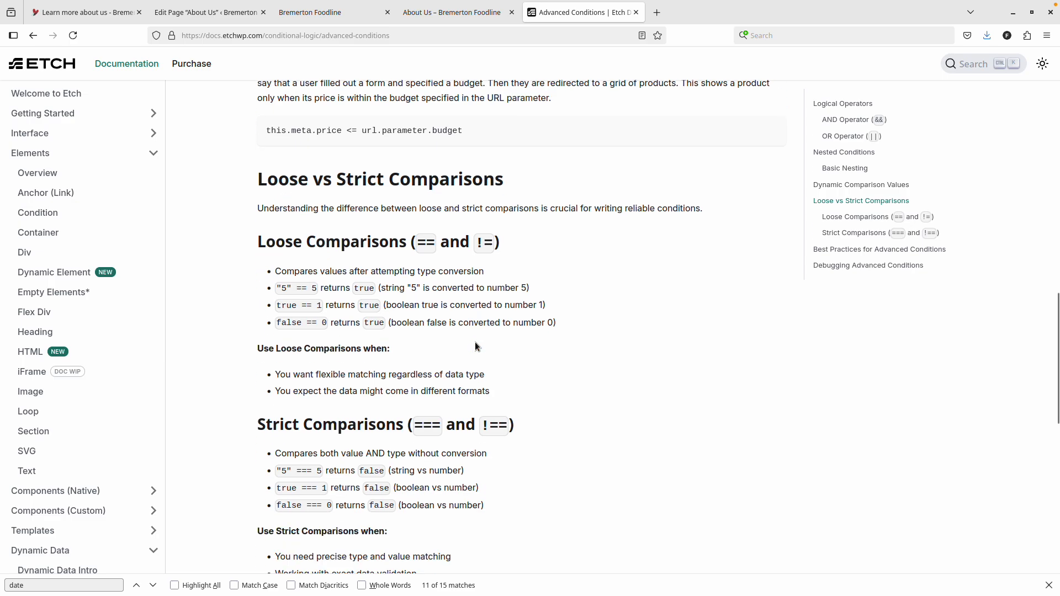
pyautogui.scroll(-5, 475, 343)
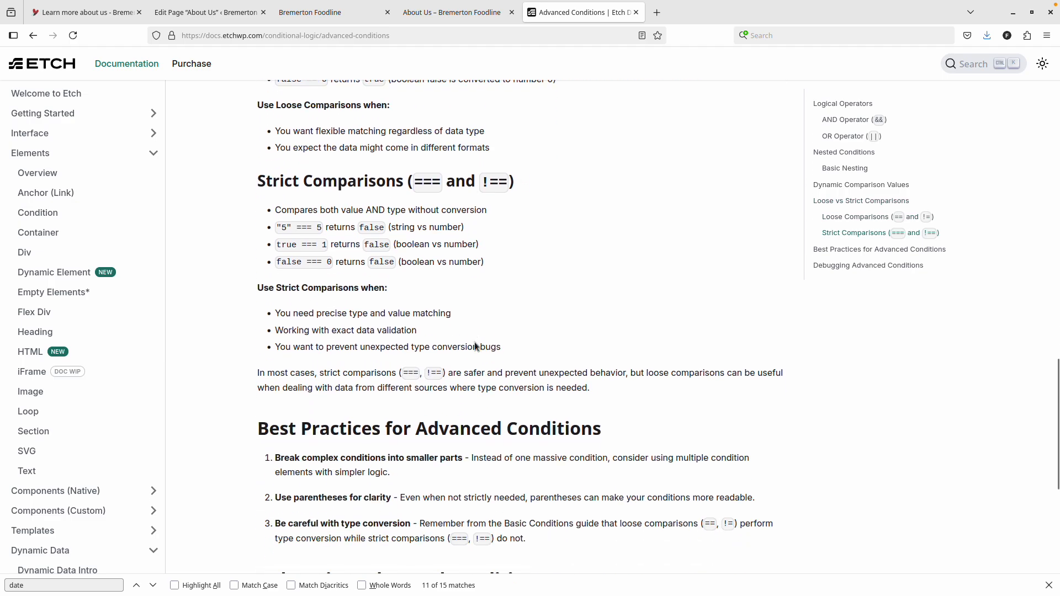
pyautogui.scroll(-3, 475, 343)
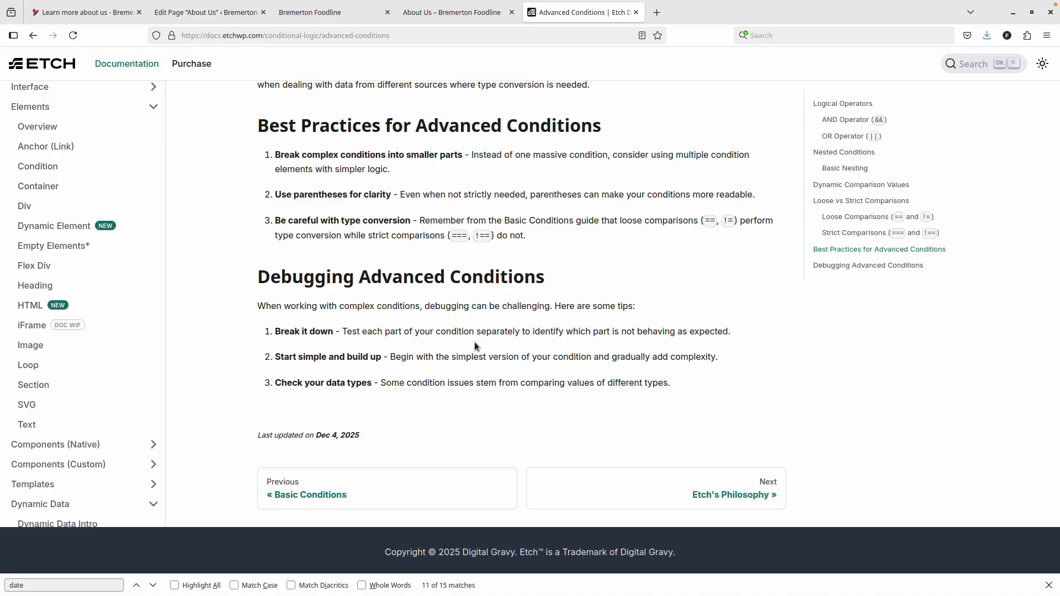
# Step: Search the Advanced Conditions page for "empty" and look over the strict comparison section again
pyautogui.hotkey('ctrl', 'f')
pyautogui.write('empty')
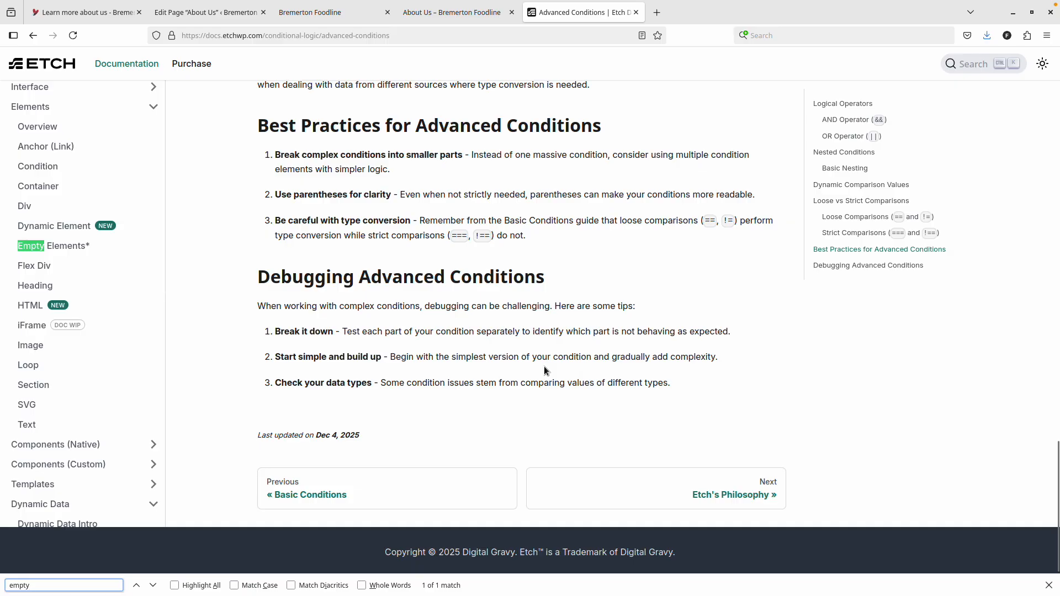
pyautogui.press('Return')
pyautogui.hotkey('ctrl', 'f')
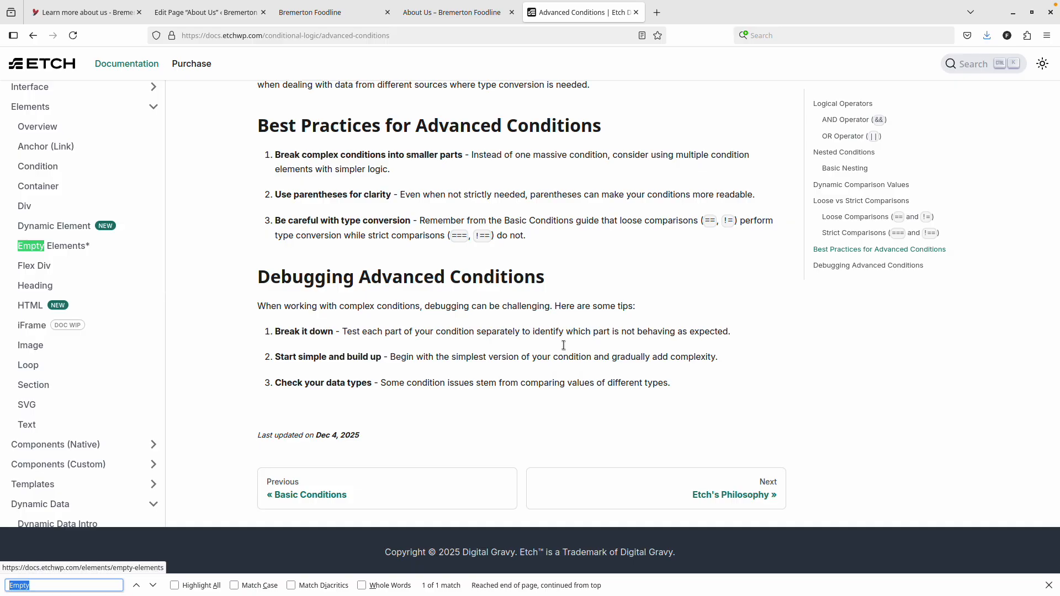
pyautogui.scroll(10, 463, 210)
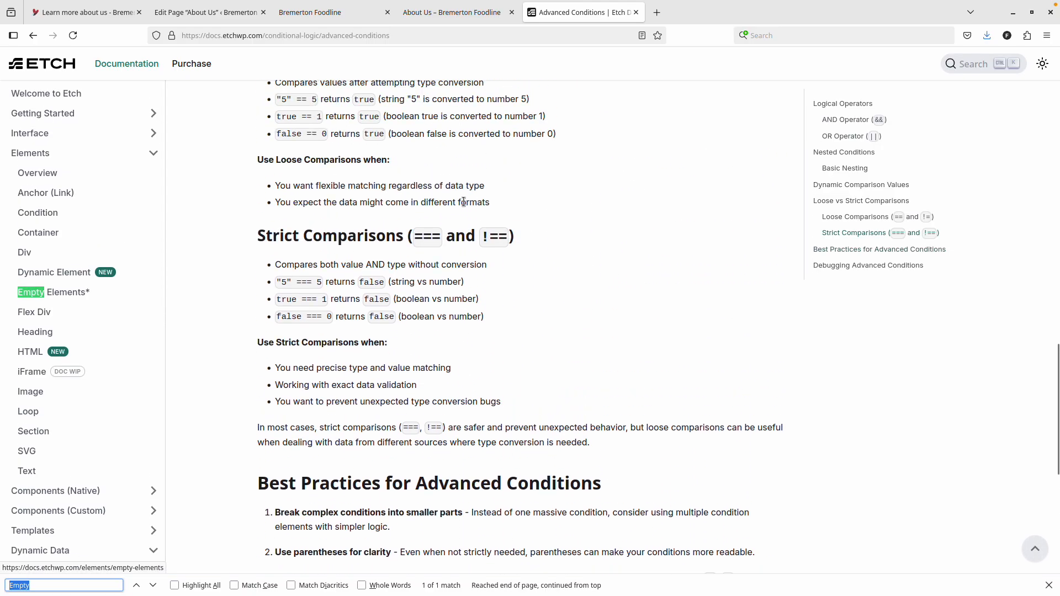
# Step: Return to the Etch editor and change the subheading condition in the Image + Content component to props.subheading !== ''
pyautogui.click(218, 18)
pyautogui.click(127, 16)
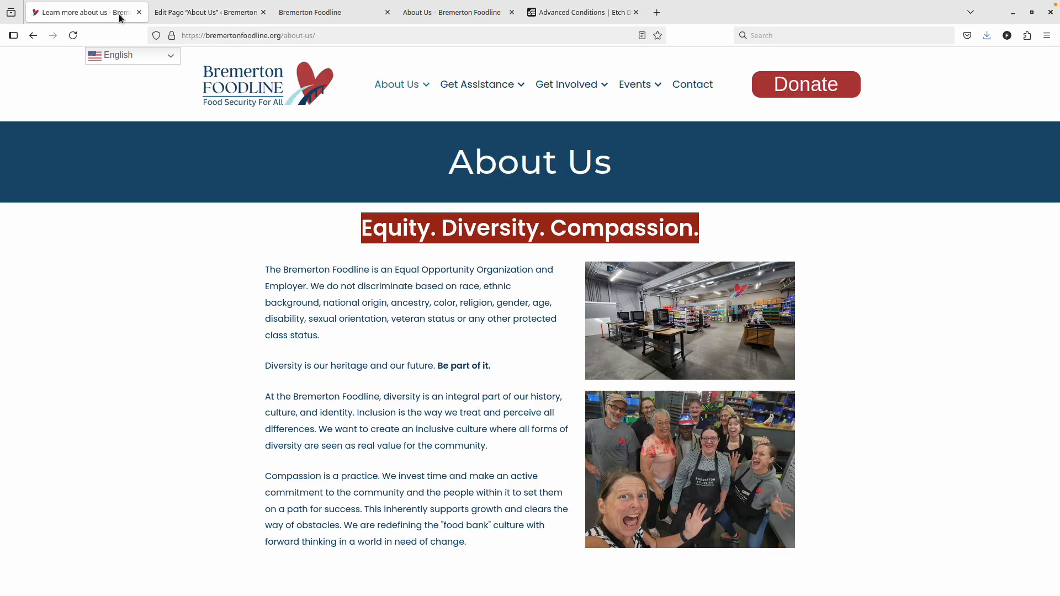
pyautogui.click(326, 18)
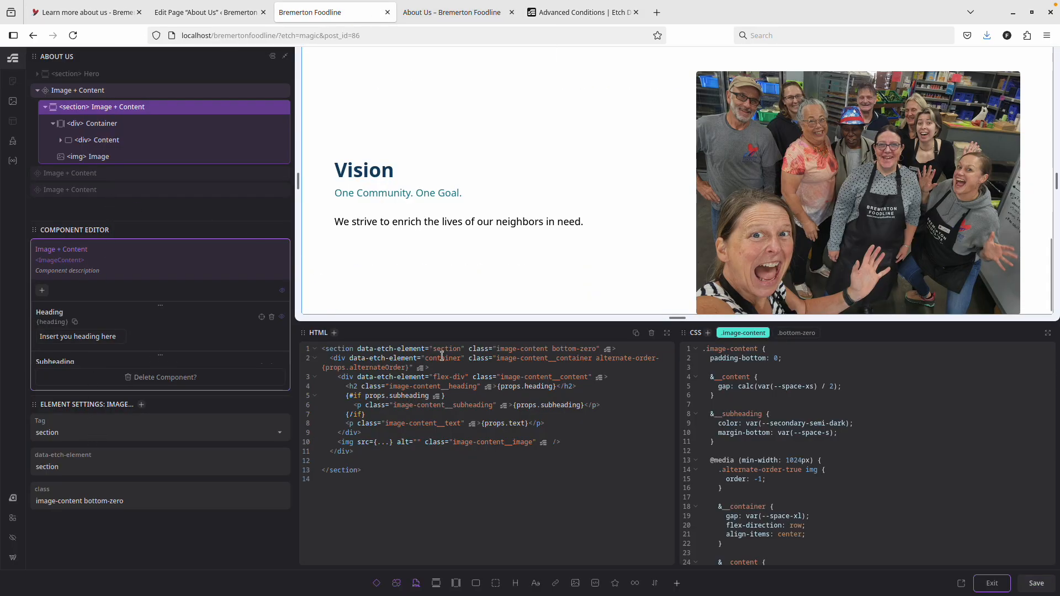
pyautogui.click(426, 397)
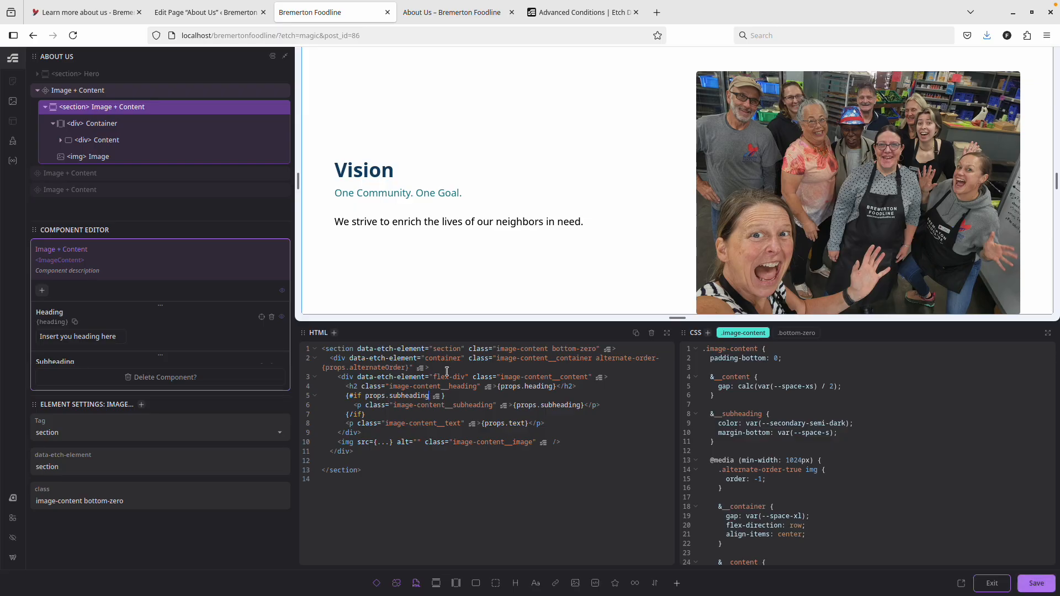
pyautogui.write('!--')
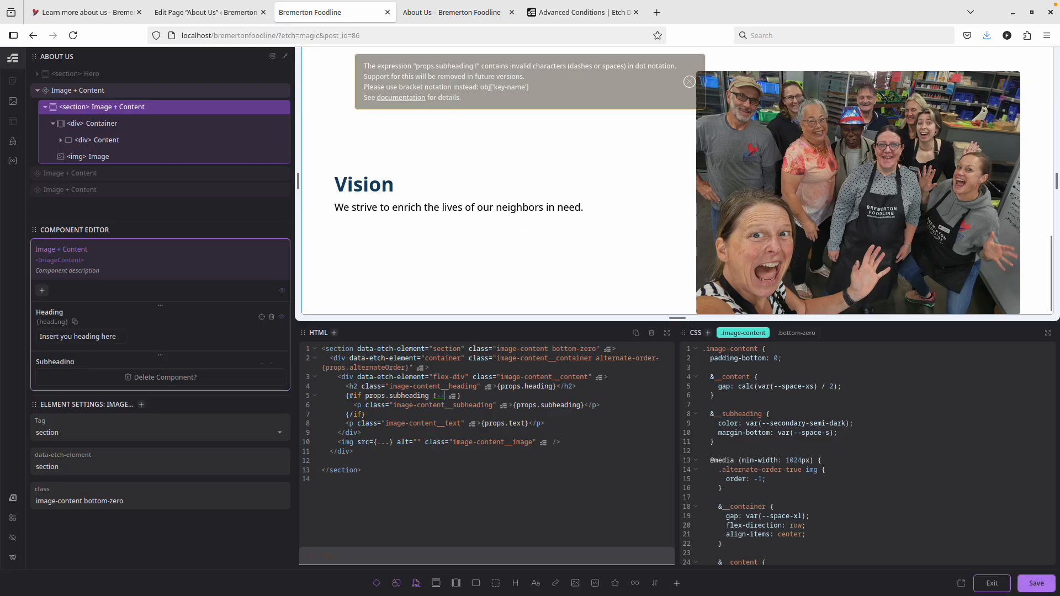
pyautogui.press('BackSpace')
pyautogui.press('BackSpace')
pyautogui.write('==')
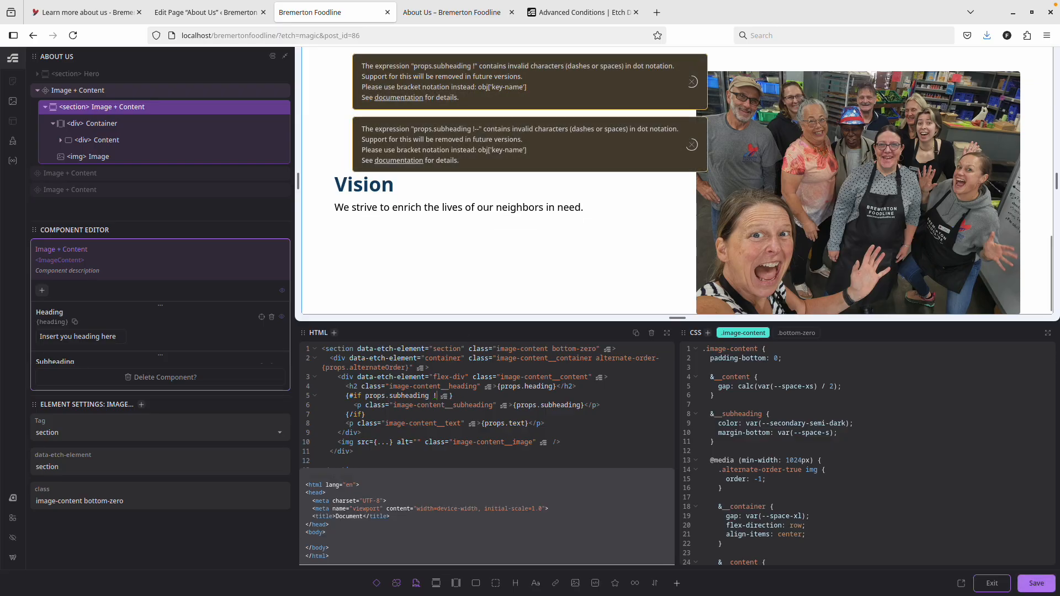
pyautogui.write(" '")
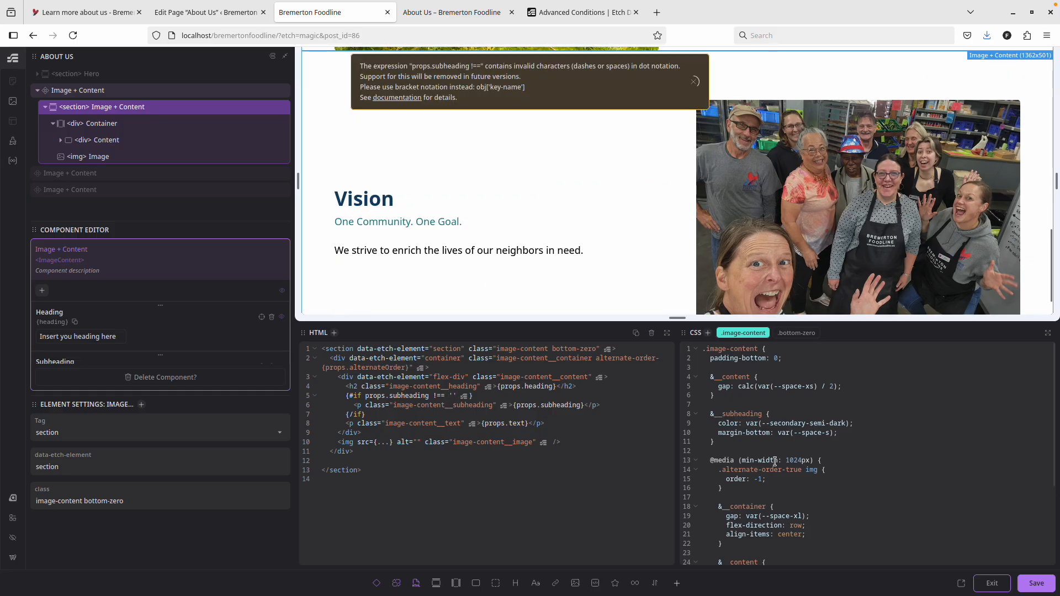
# Step: Save the strict-comparison version of the component and check the first section's subheading on the live About Us page
pyautogui.click(1030, 584)
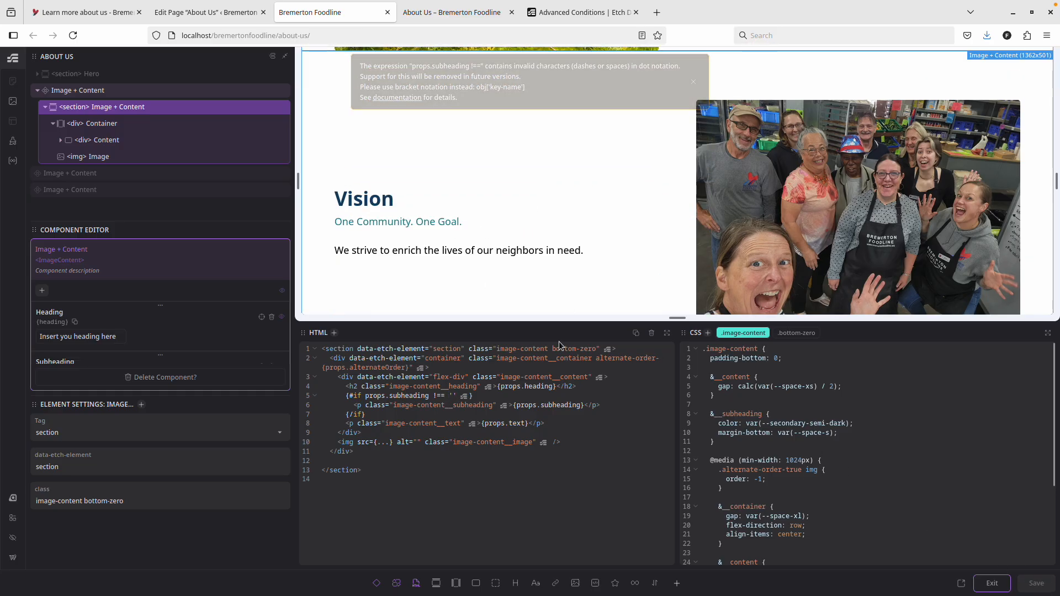
pyautogui.hotkey('ctrl', 'Tab')
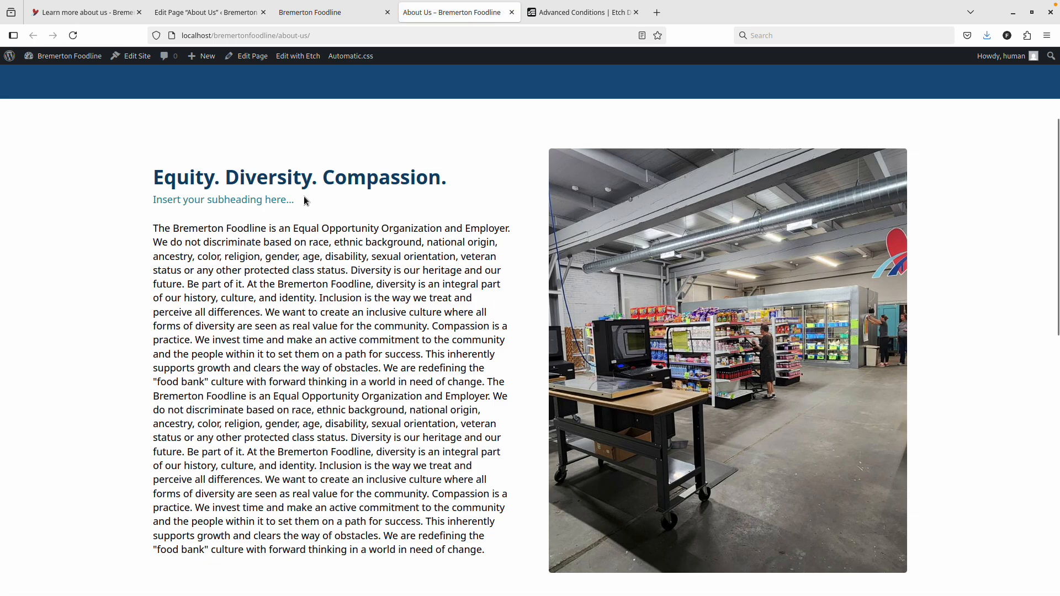
pyautogui.hotkey('ctrl', 'shift', 'Tab')
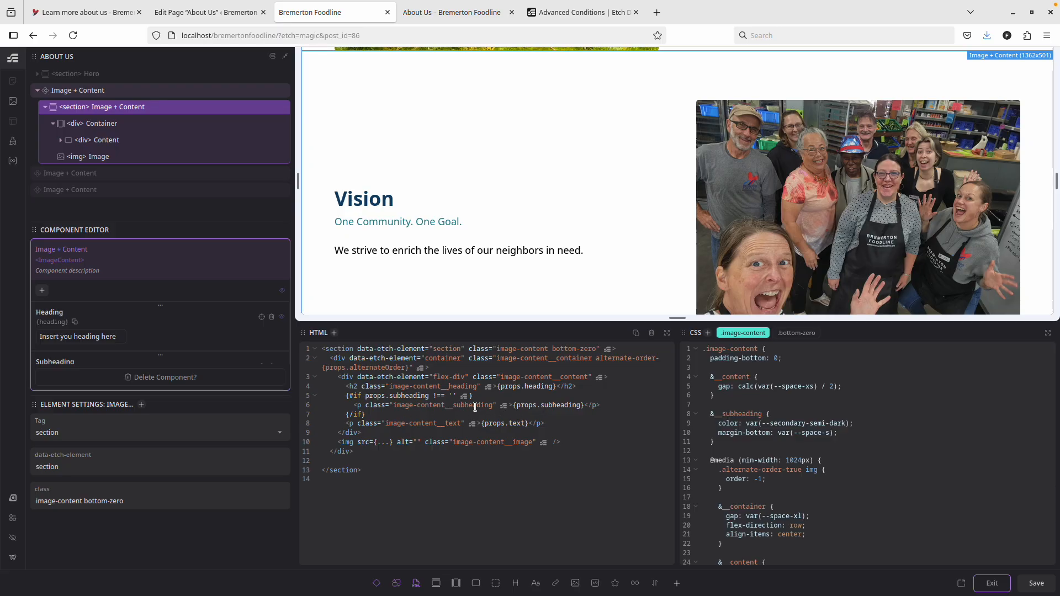
# Step: Change the subheading condition to the loose comparison props.subheading != '', save it, and check the live About Us page
pyautogui.moveTo(516, 405); pyautogui.dragTo(514, 406)
pyautogui.click(503, 424)
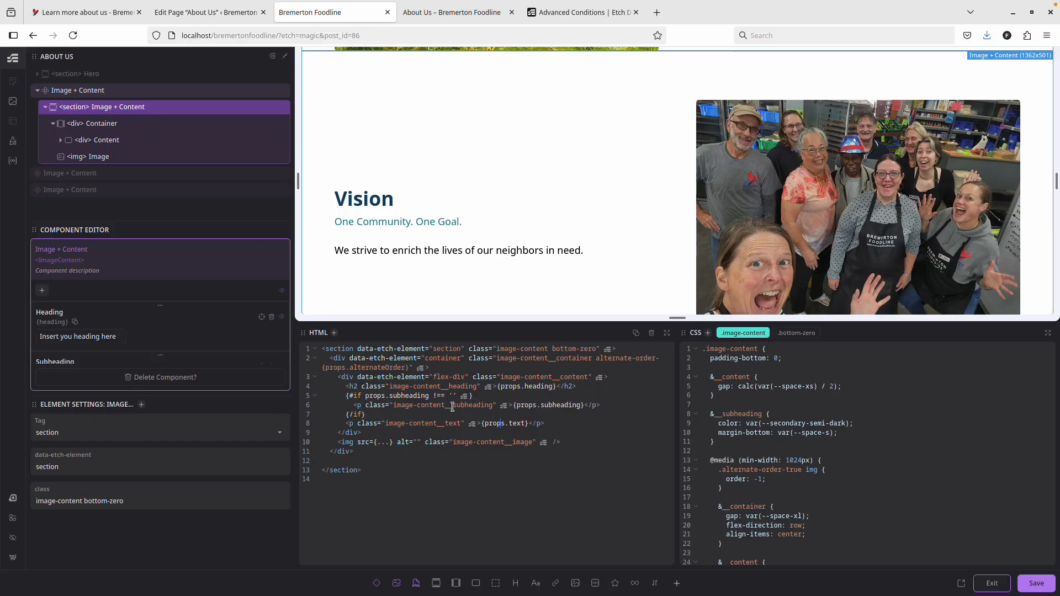
pyautogui.press('Delete')
pyautogui.hotkey('ctrl', 's')
pyautogui.hotkey('ctrl', 'Tab')
pyautogui.hotkey('ctrl', 'shift', 'Tab')
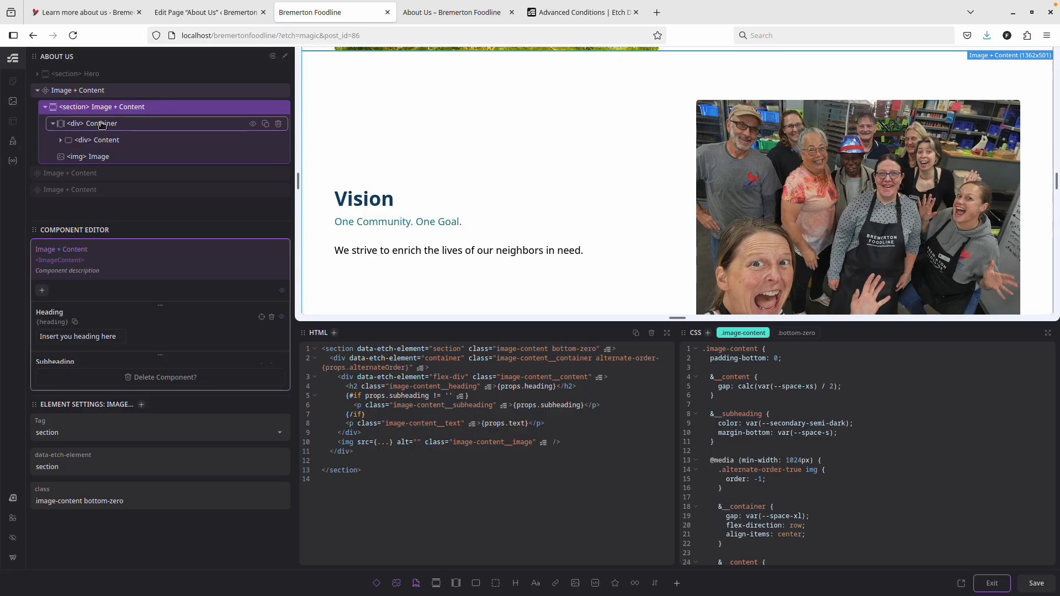
# Step: Clear the default value of the component's Heading property, save, and check the live About Us page
pyautogui.click(81, 337)
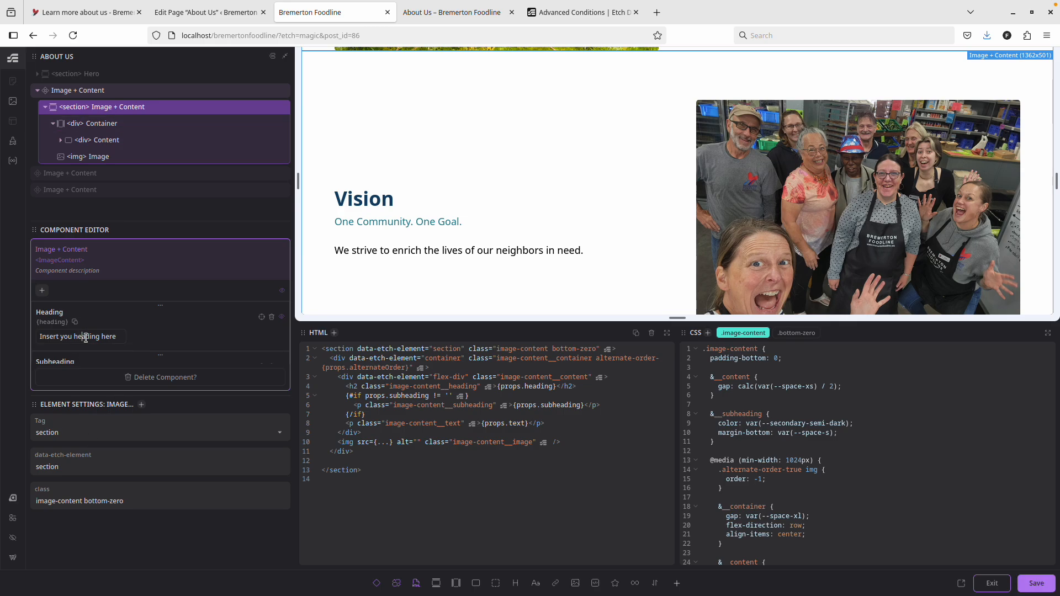
pyautogui.tripleClick(86, 338)
pyautogui.press('BackSpace')
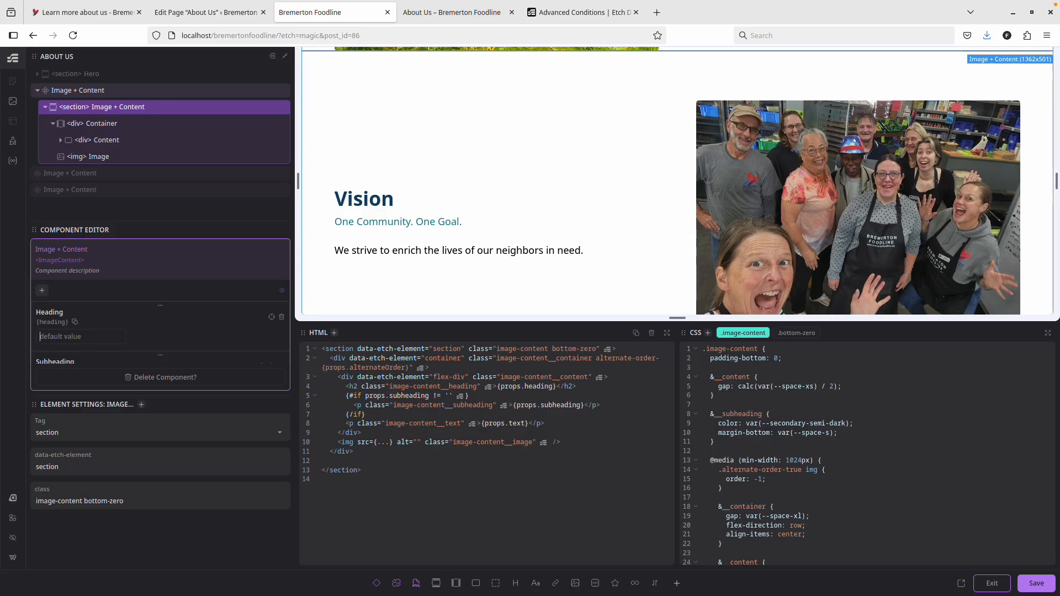
pyautogui.hotkey('ctrl', 's')
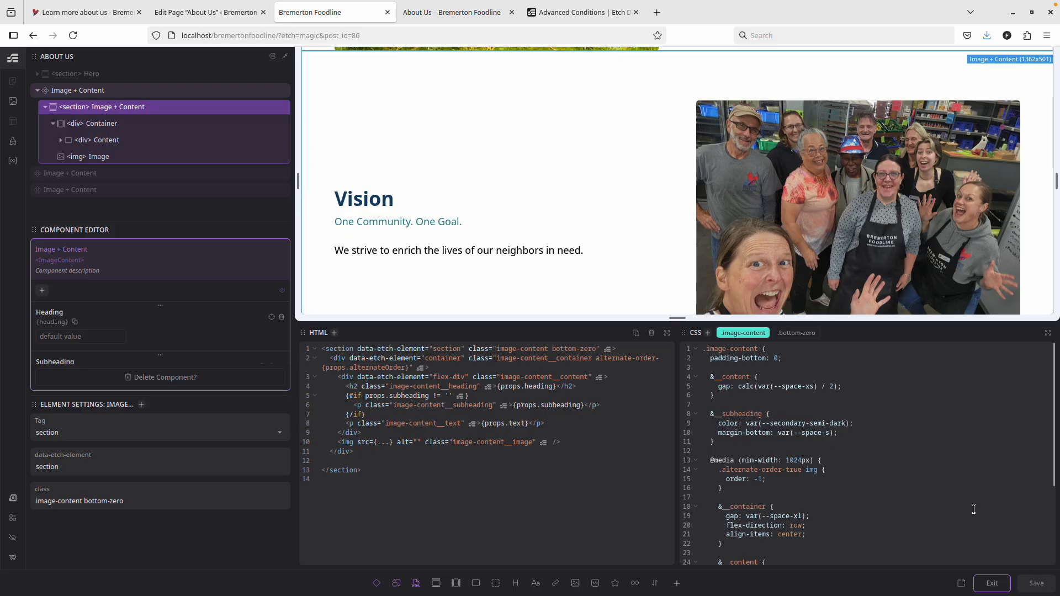
pyautogui.hotkey('ctrl', 'Tab')
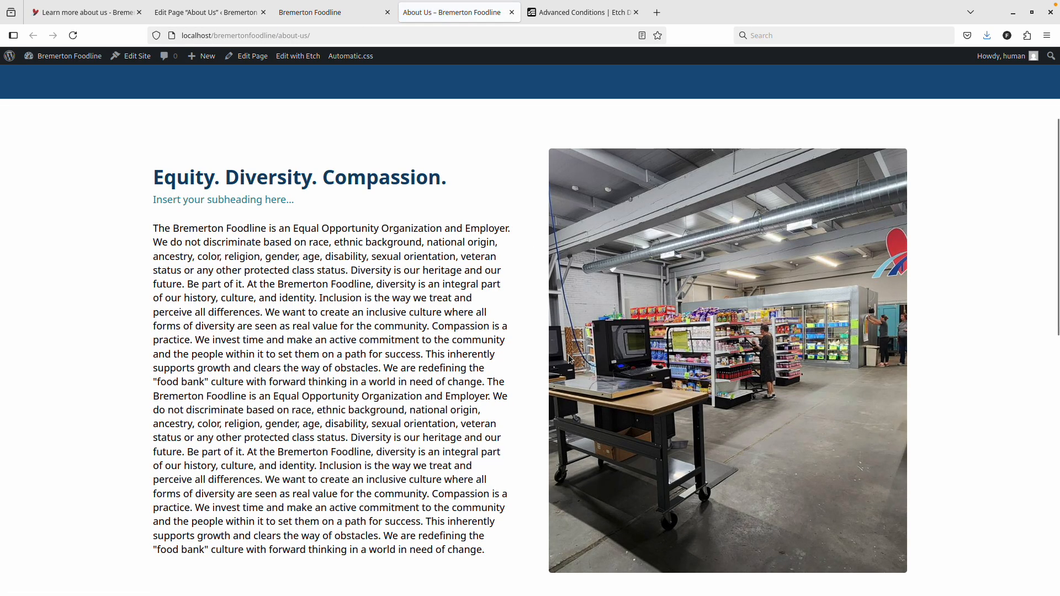
# Step: Remove the != '' comparison from the component's subheading condition so it reads {#if props.subheading}, and save
pyautogui.hotkey('ctrl', 'shift', 'Tab')
pyautogui.moveTo(455, 397); pyautogui.dragTo(434, 398)
pyautogui.press('BackSpace')
pyautogui.hotkey('ctrl', 's')
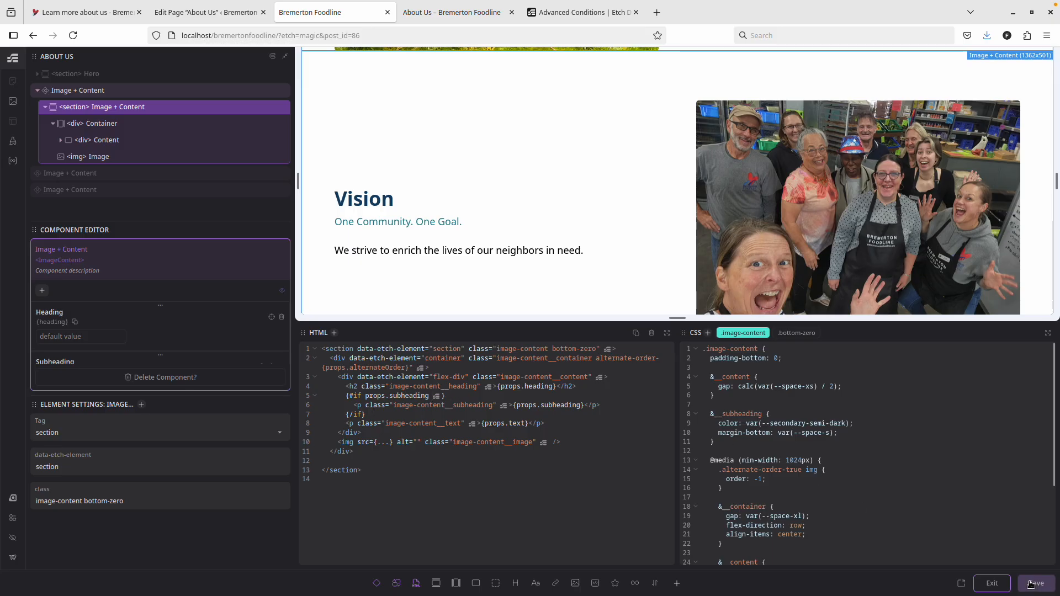
# Step: Exit the component editor and save the page with the Subheading of the "Equity. Diversity. Compassion." section left empty
pyautogui.click(992, 584)
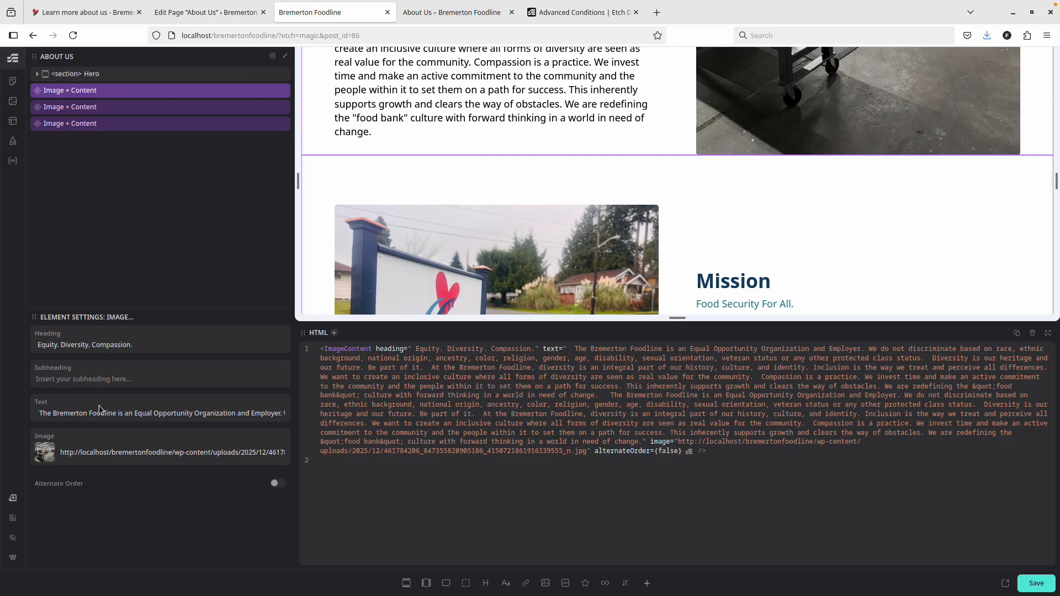
pyautogui.click(102, 380)
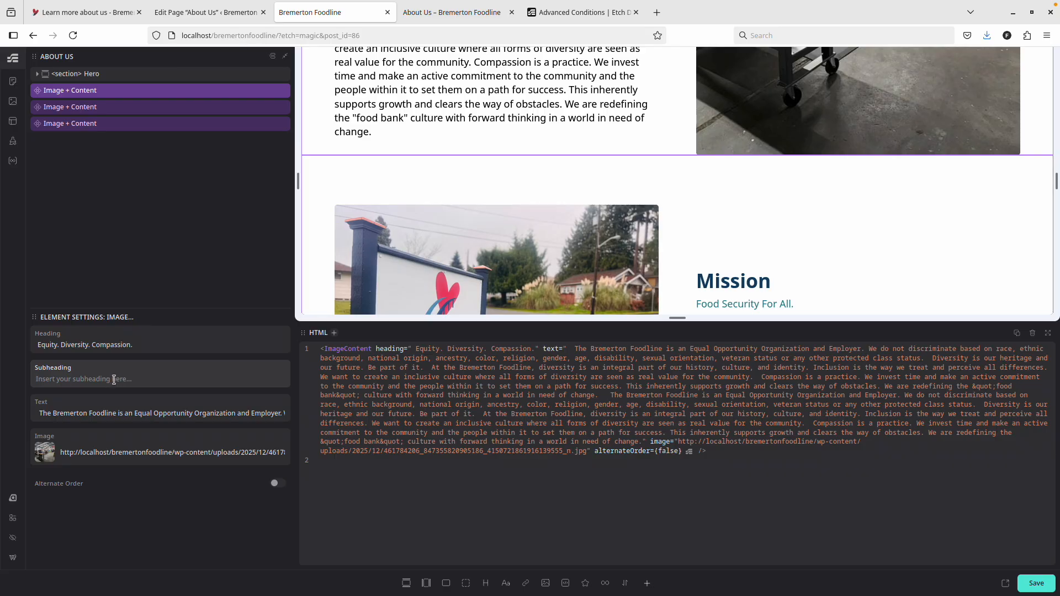
pyautogui.click(1037, 583)
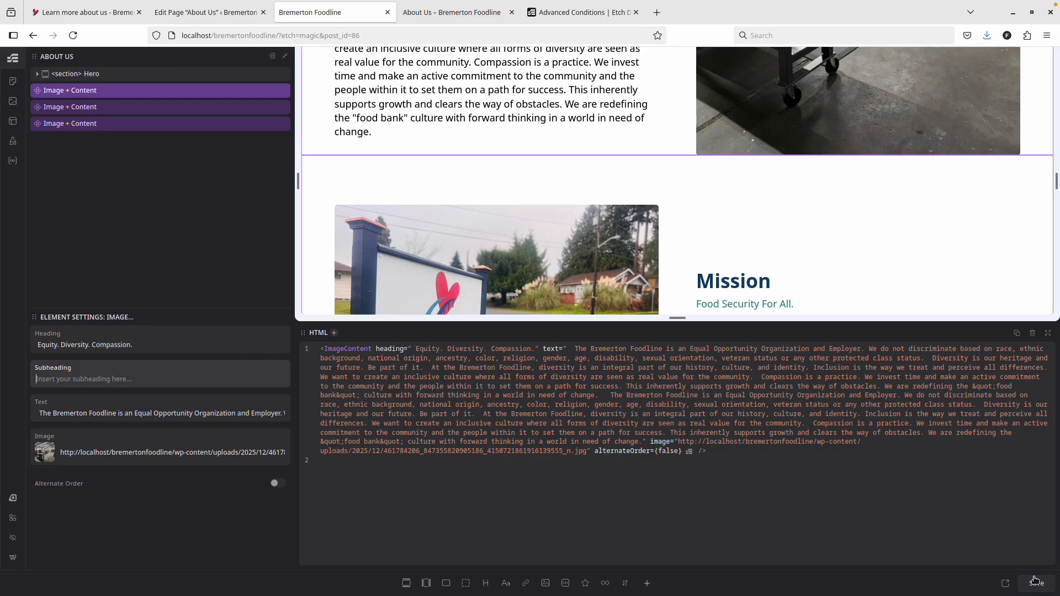
# Step: Compare the "Equity. Diversity. Compassion." subheading on the live About Us page with its Subheading setting in Etch
pyautogui.hotkey('ctrl', 'Tab')
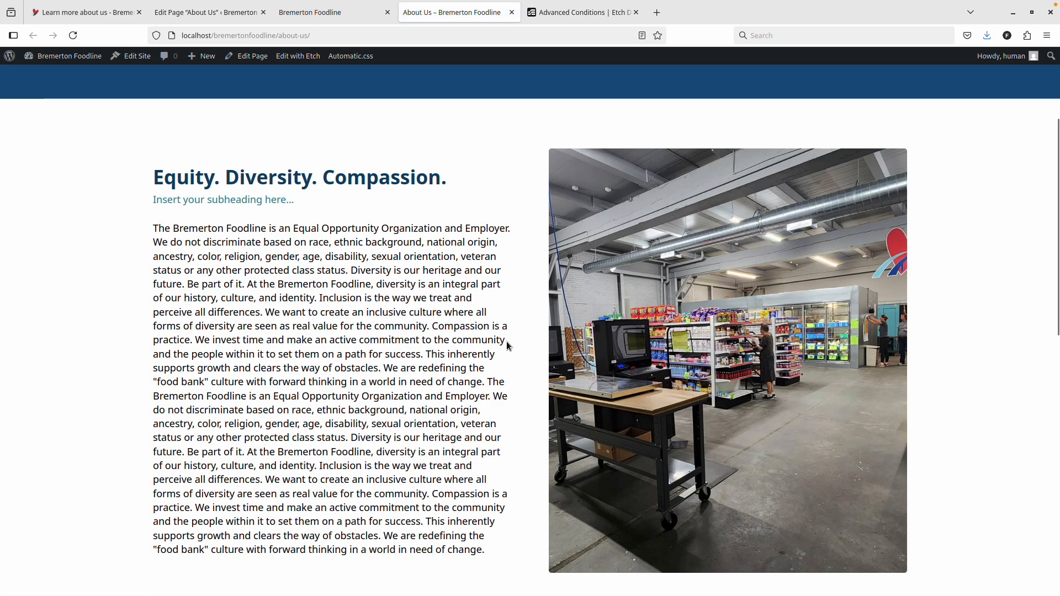
pyautogui.click(352, 14)
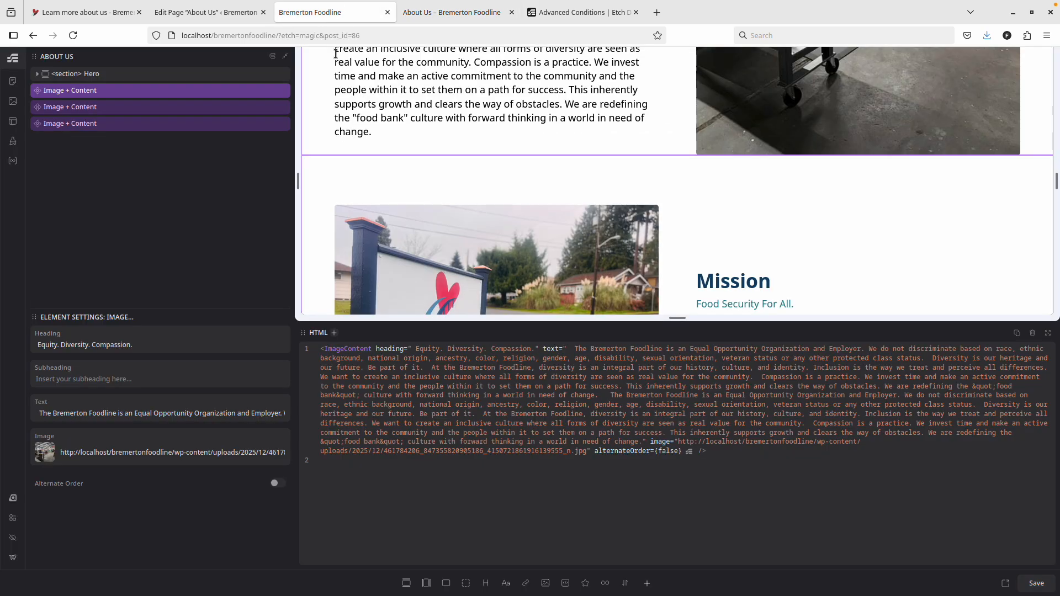
pyautogui.click(433, 12)
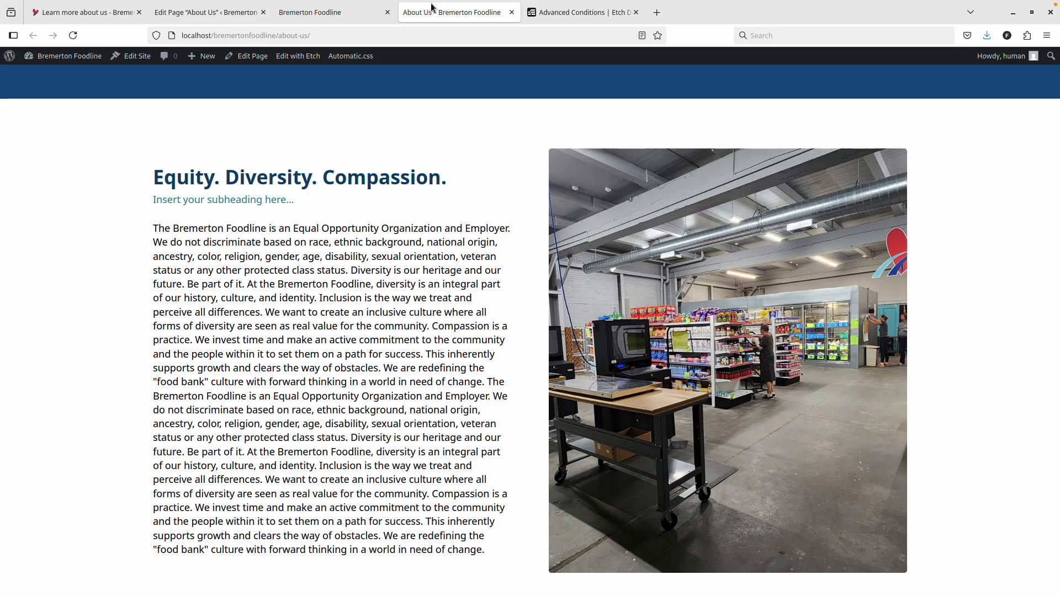
pyautogui.click(356, 18)
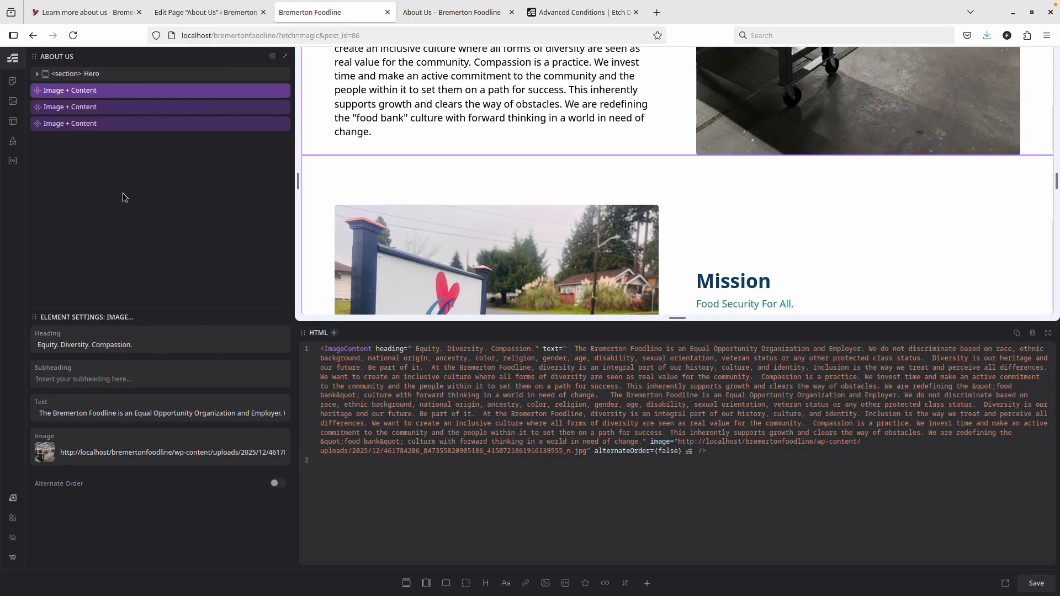
# Step: Open the first Image + Content component for editing and display the HTML of its section
pyautogui.click(86, 92)
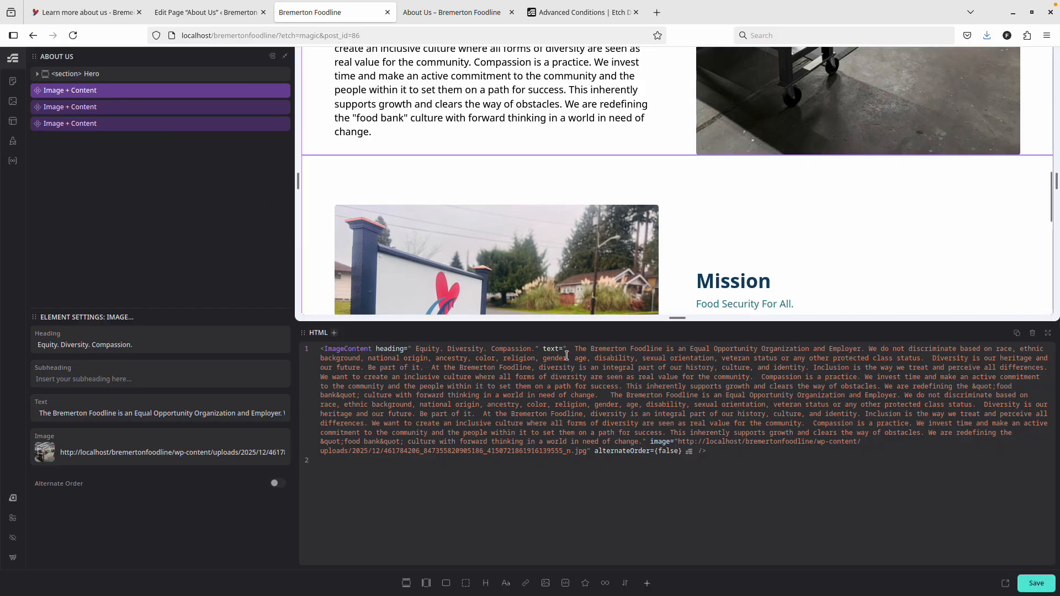
pyautogui.rightClick(229, 93)
pyautogui.click(260, 202)
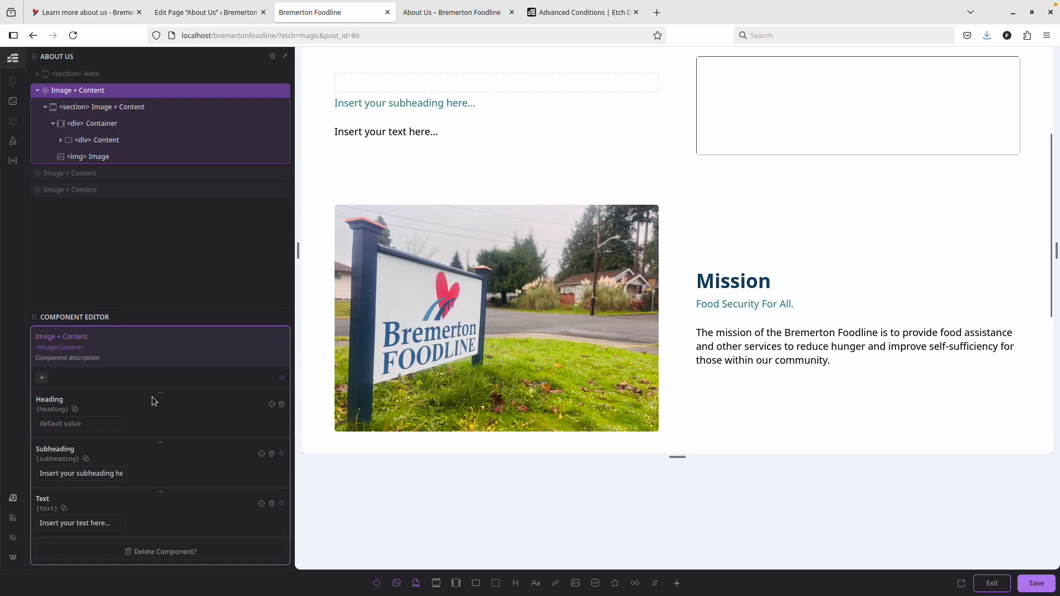
pyautogui.click(160, 111)
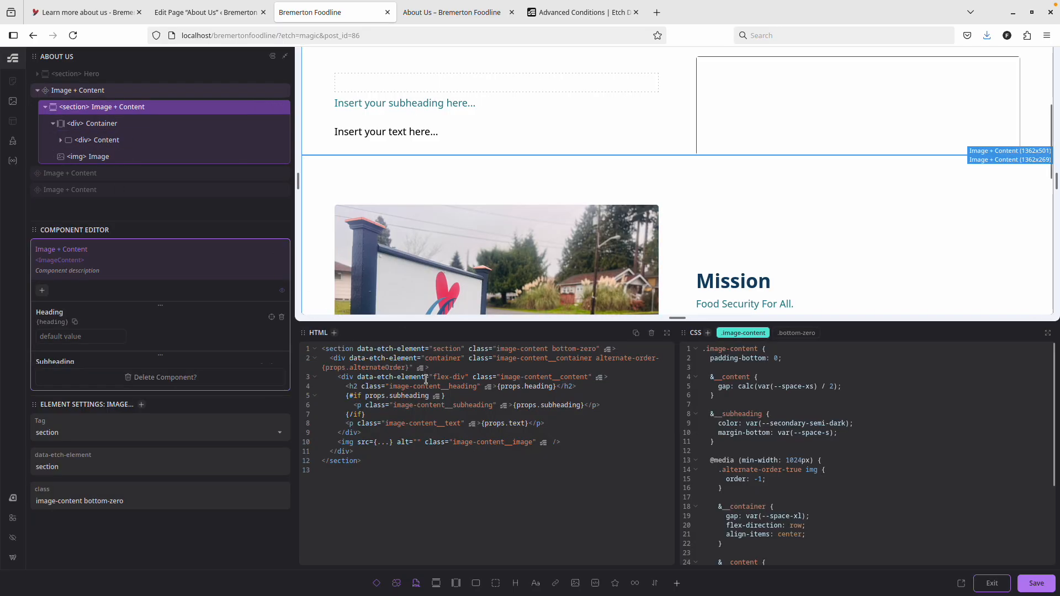
# Step: Test the subheading condition as {#if true}, save the component, and reload the live About Us page
pyautogui.moveTo(365, 396); pyautogui.dragTo(423, 396)
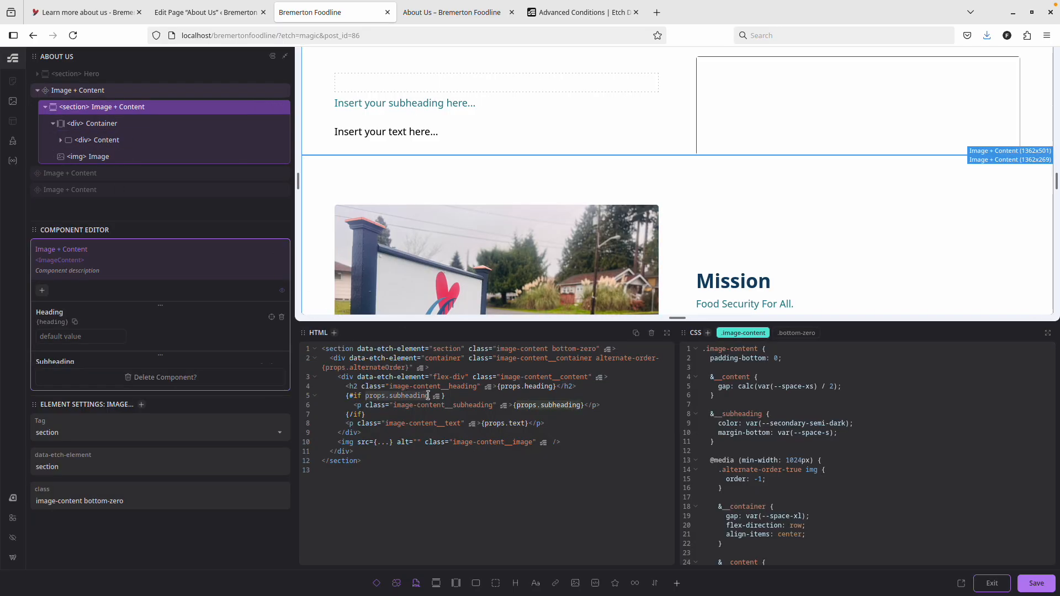
pyautogui.write('true')
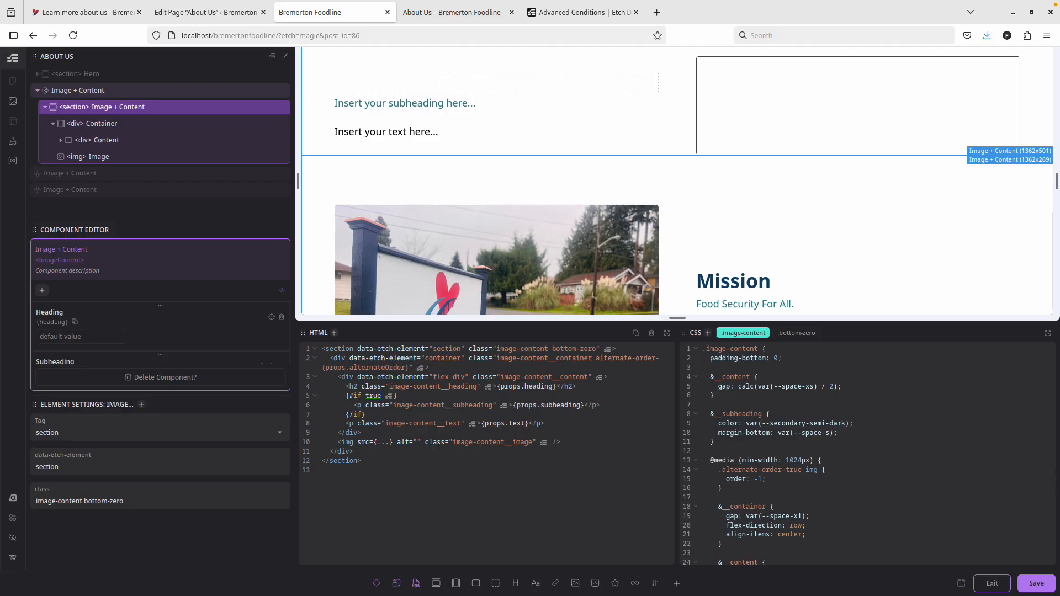
pyautogui.click(1031, 586)
pyautogui.hotkey('ctrl', 'Tab')
pyautogui.hotkey('ctrl', 'r')
pyautogui.hotkey('ctrl', 'shift', 'Tab')
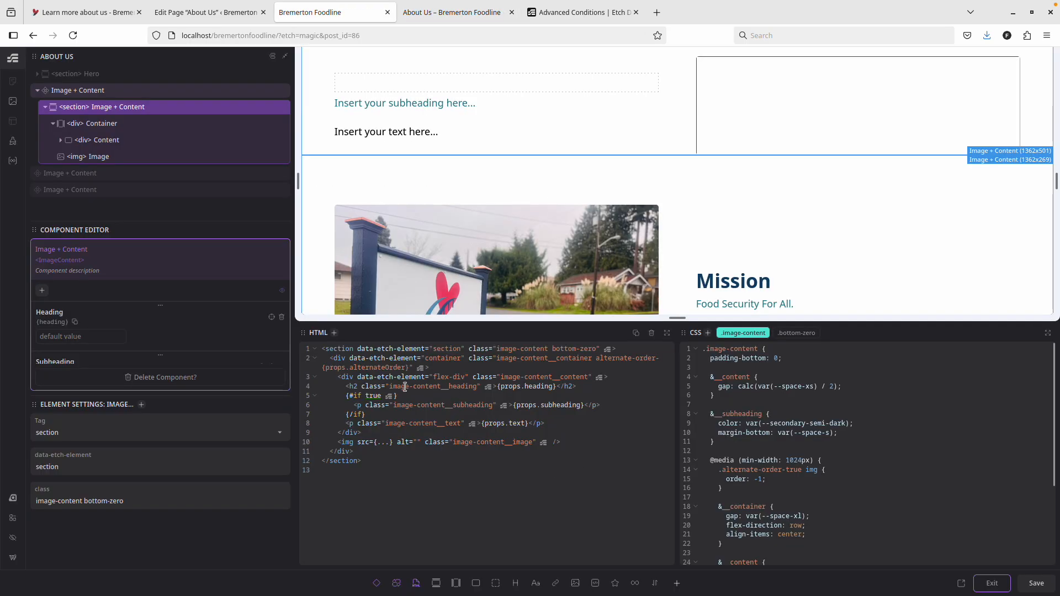
# Step: Test the subheading condition as {#if false}, save the component, and check the reloaded live About Us page
pyautogui.doubleClick(376, 395)
pyautogui.write('false')
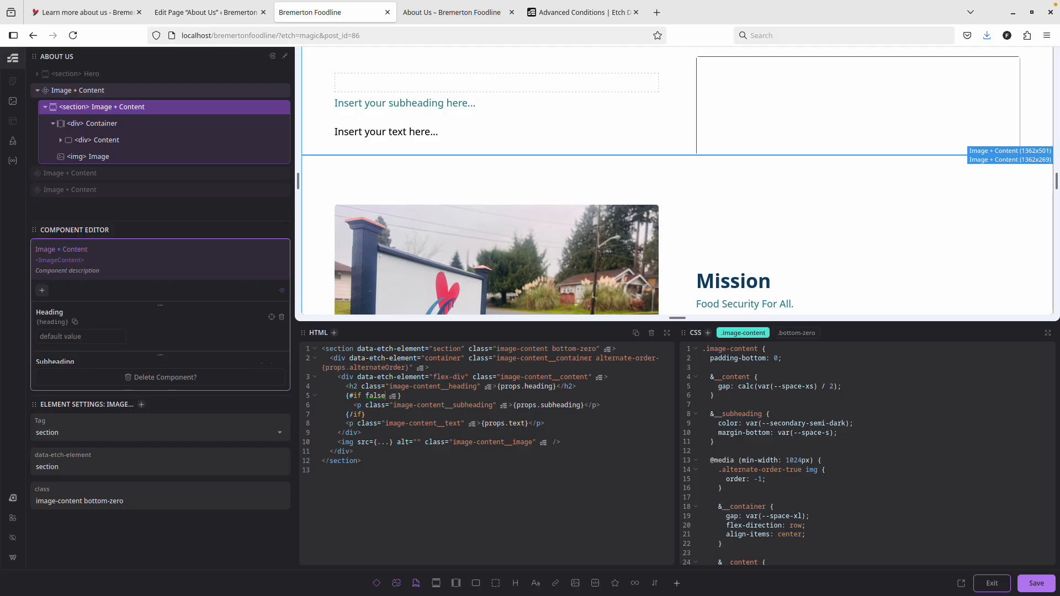
pyautogui.click(1036, 584)
pyautogui.hotkey('ctrl', 'Tab')
pyautogui.hotkey('ctrl', 'r')
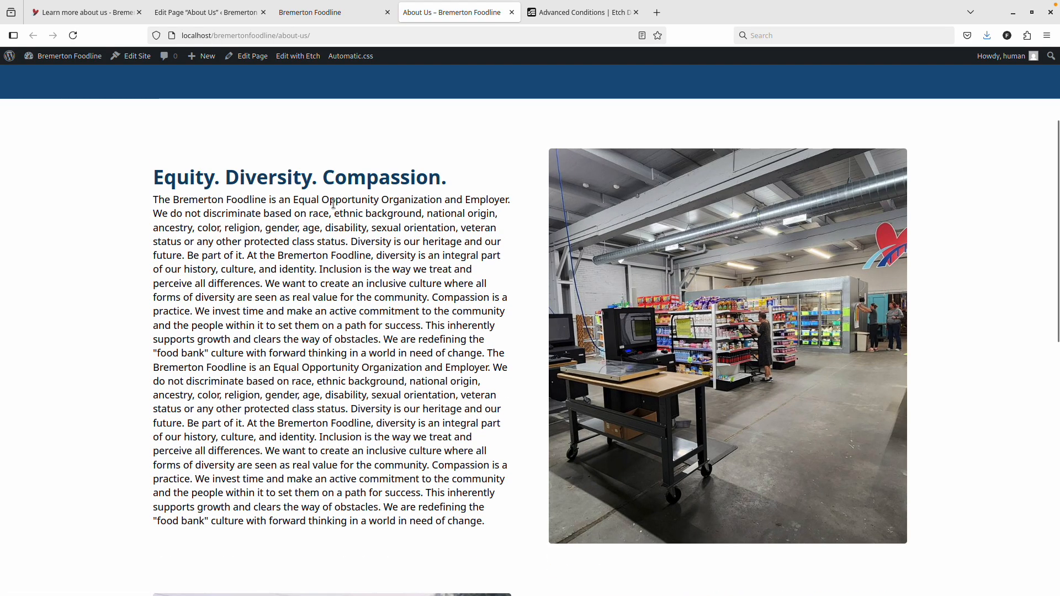
pyautogui.hotkey('ctrl', 'shift', 'Tab')
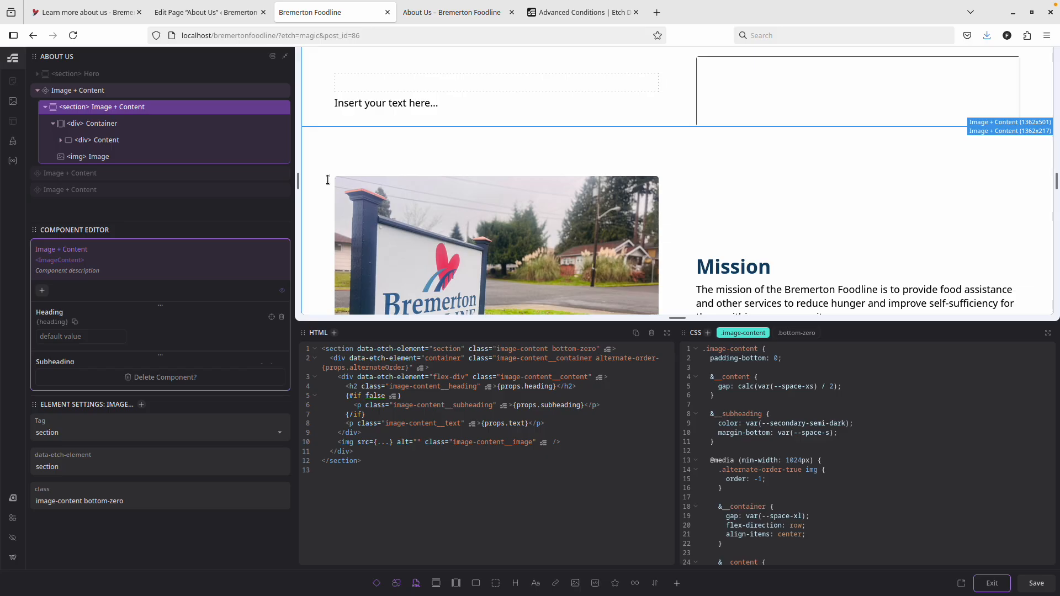
# Step: Restore the subheading condition to {#if props.subheading} and save the component
pyautogui.doubleClick(368, 396)
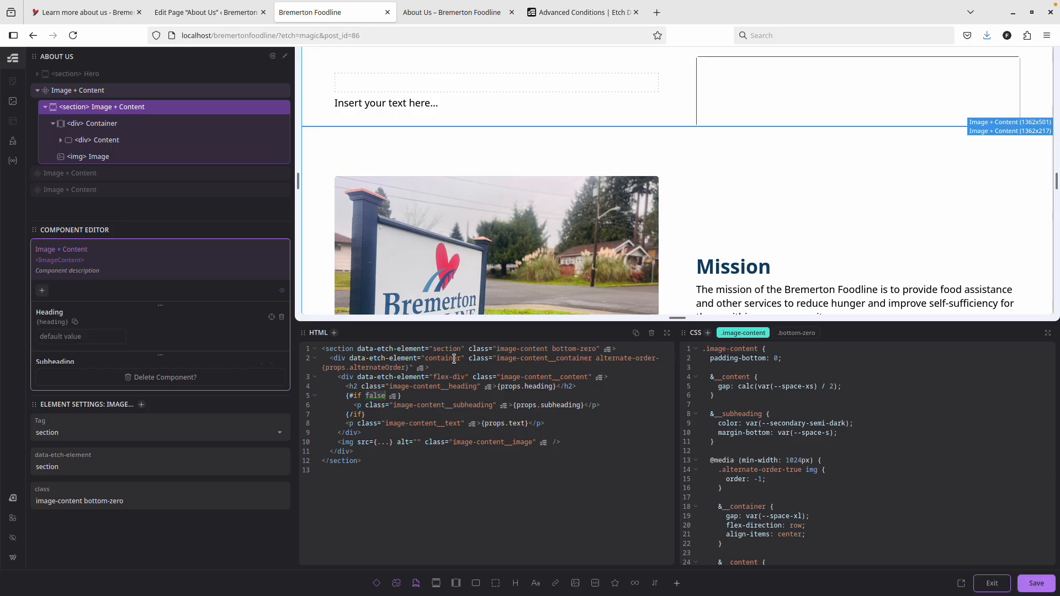
pyautogui.write('props.subheading')
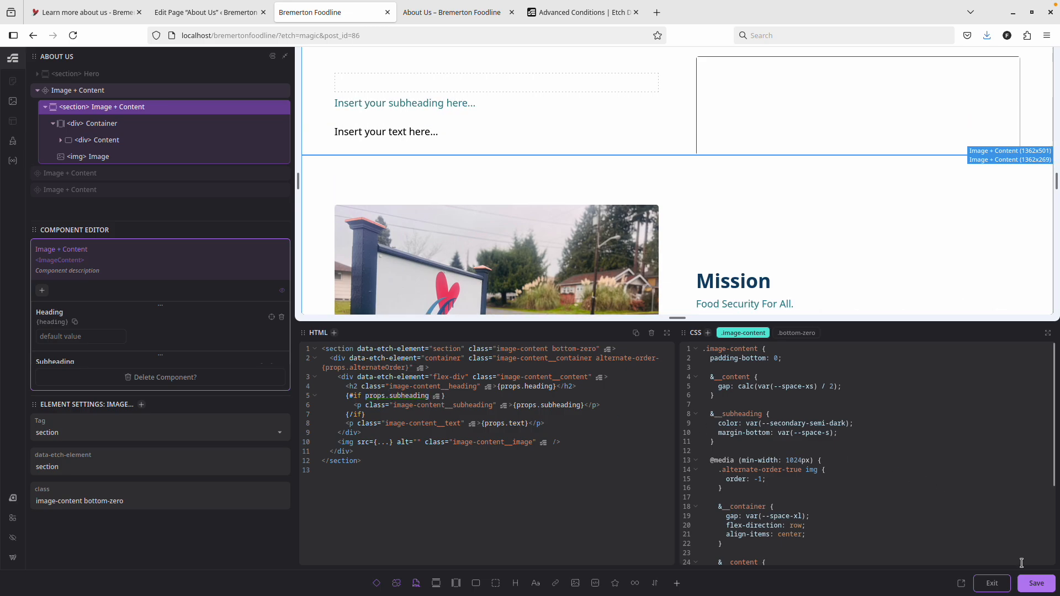
pyautogui.click(1035, 582)
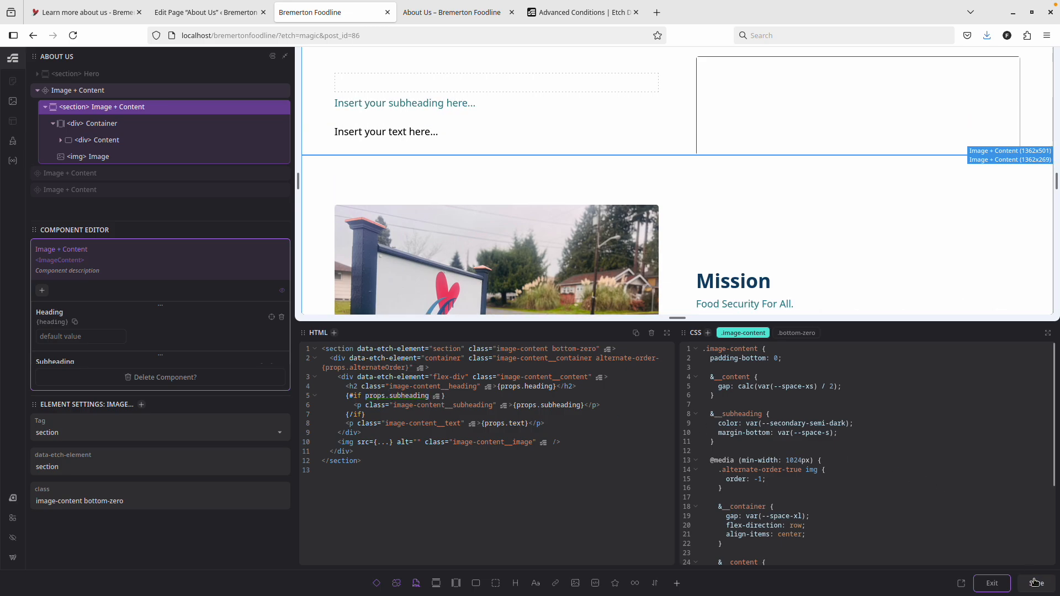
# Step: Clear the default value of the component's Subheading property and save the component
pyautogui.click(588, 407)
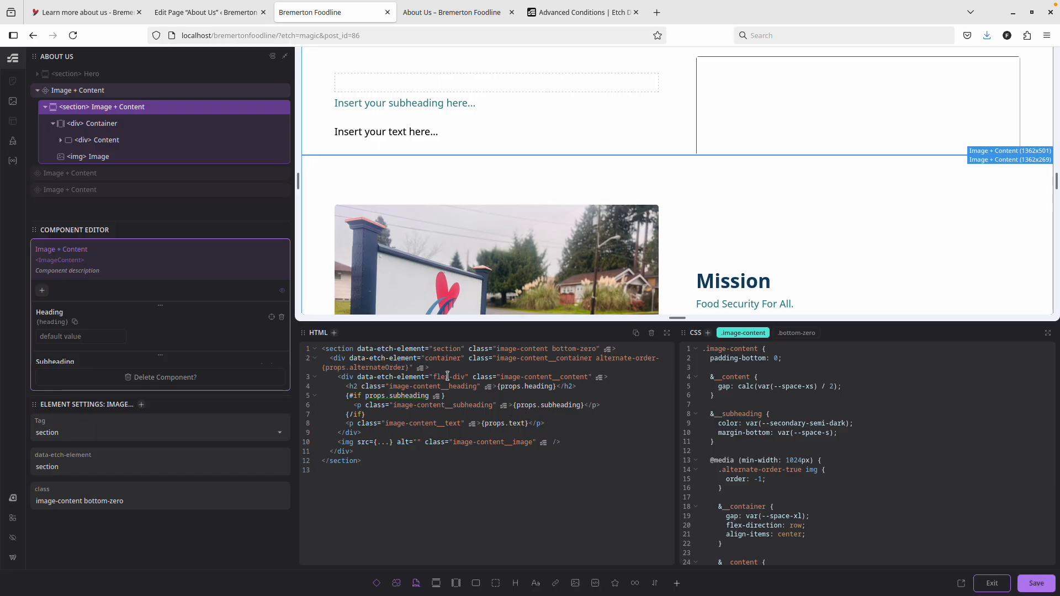
pyautogui.scroll(-2, 135, 308)
pyautogui.scroll(2, 118, 312)
pyautogui.scroll(-1, 78, 309)
pyautogui.scroll(1, 60, 322)
pyautogui.scroll(-2, 52, 319)
pyautogui.tripleClick(69, 330)
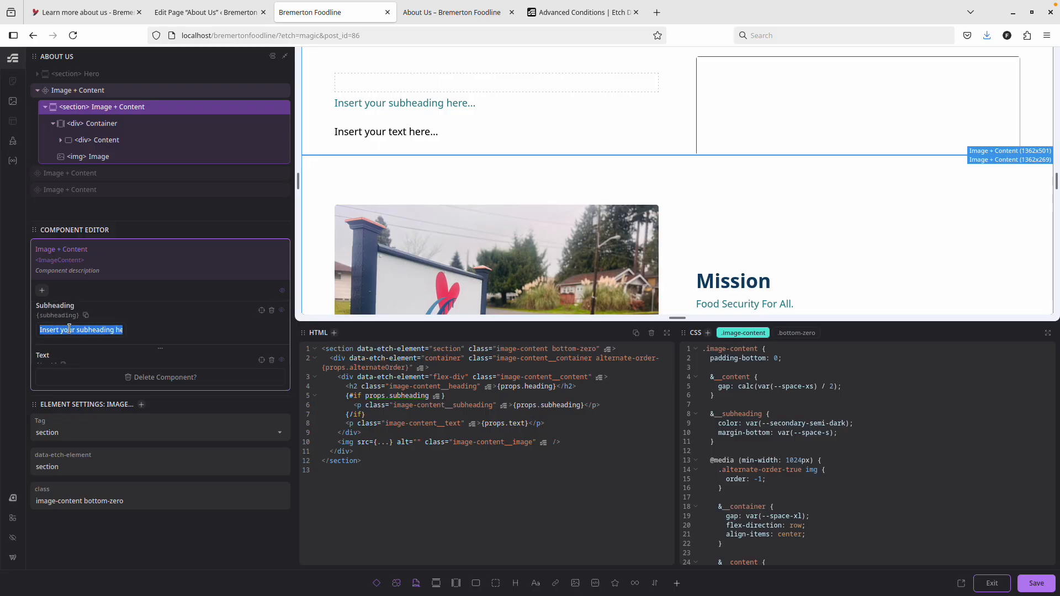
pyautogui.press('BackSpace')
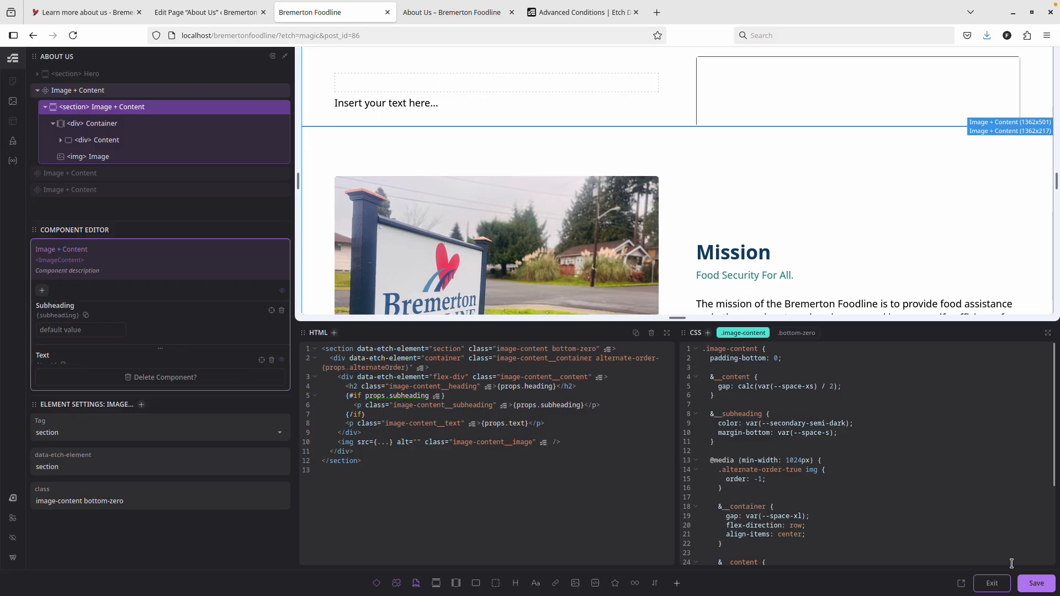
pyautogui.click(1037, 583)
# Step: Check how the subheadings of the Equity and Mission sections appear on the live About Us page
pyautogui.hotkey('ctrl', 'shift', 'Tab')
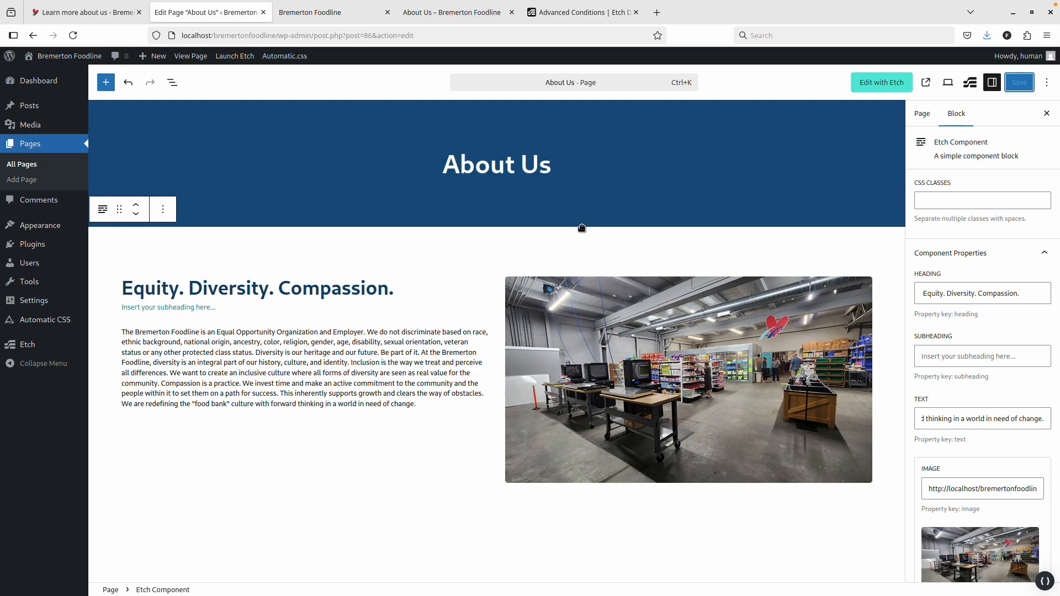
pyautogui.hotkey('ctrl', 'Tab')
pyautogui.hotkey('ctrl', 'Tab')
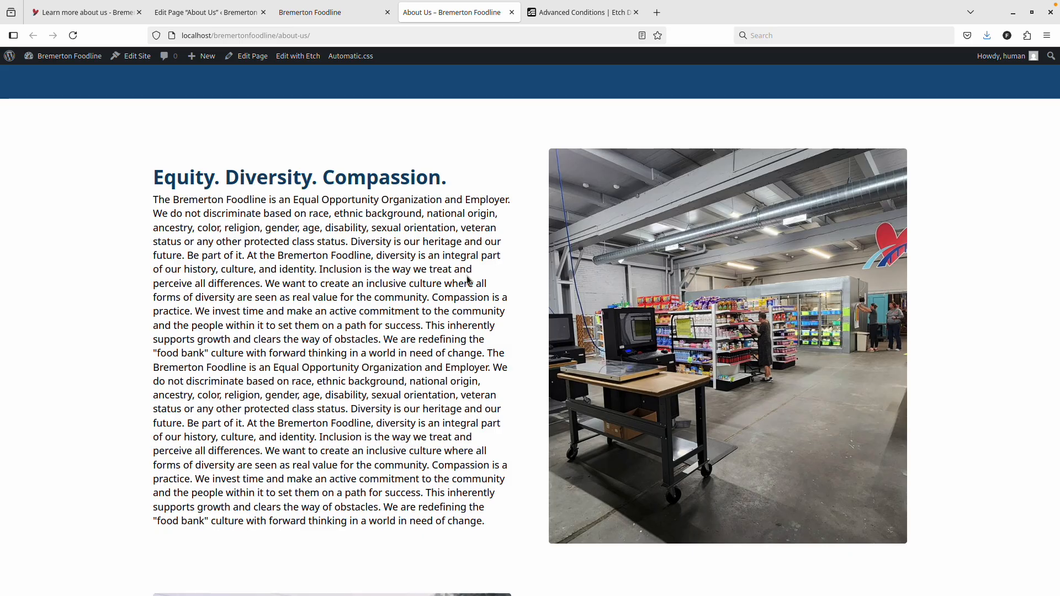
pyautogui.scroll(-5, 468, 280)
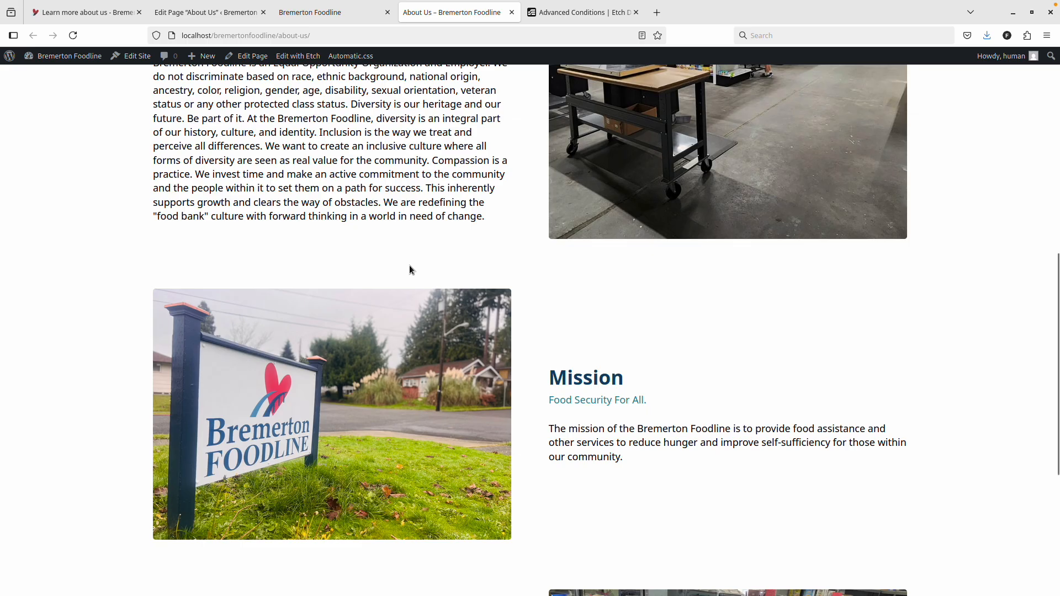
pyautogui.scroll(5, 489, 330)
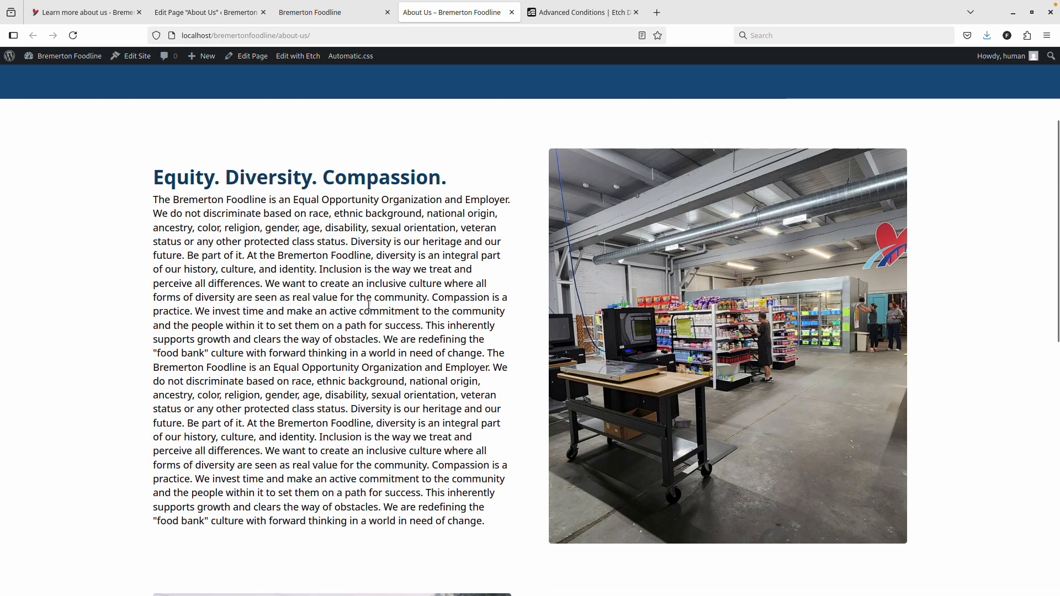
pyautogui.scroll(-4, 522, 309)
pyautogui.scroll(4, 445, 308)
# Step: Examine the Equity section's body text on the live page and its Text property in the WordPress page editor
pyautogui.moveTo(499, 522); pyautogui.dragTo(136, 194)
pyautogui.click(247, 241)
pyautogui.click(238, 12)
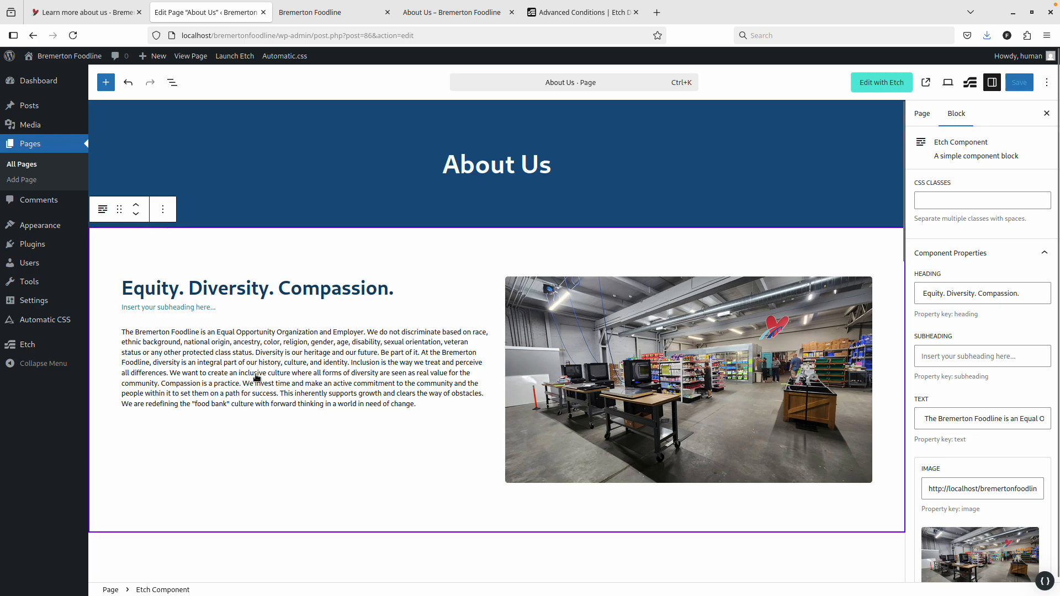
pyautogui.moveTo(936, 424); pyautogui.dragTo(1054, 423)
pyautogui.click(1035, 422)
# Step: Return to the Etch component editor and examine the Image + Content preview and component properties
pyautogui.click(309, 12)
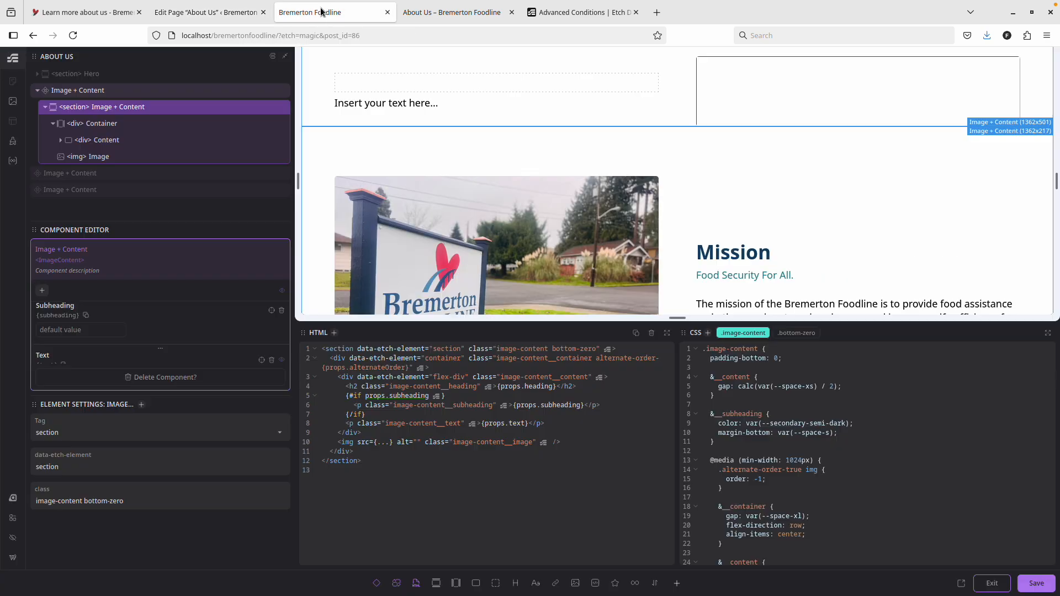
pyautogui.scroll(5, 620, 163)
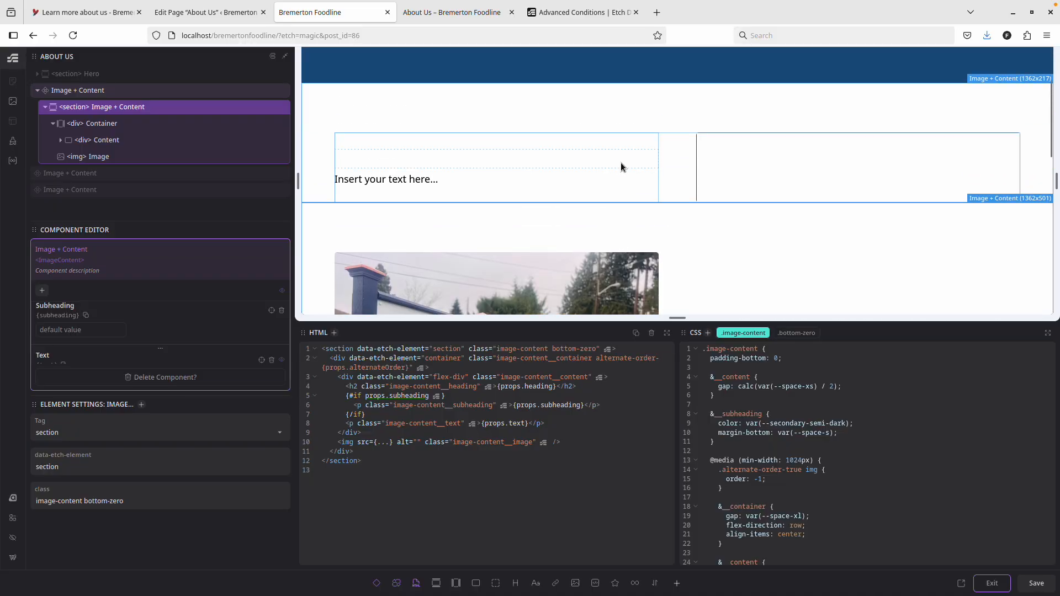
pyautogui.scroll(-2, 621, 162)
pyautogui.scroll(-3, 441, 174)
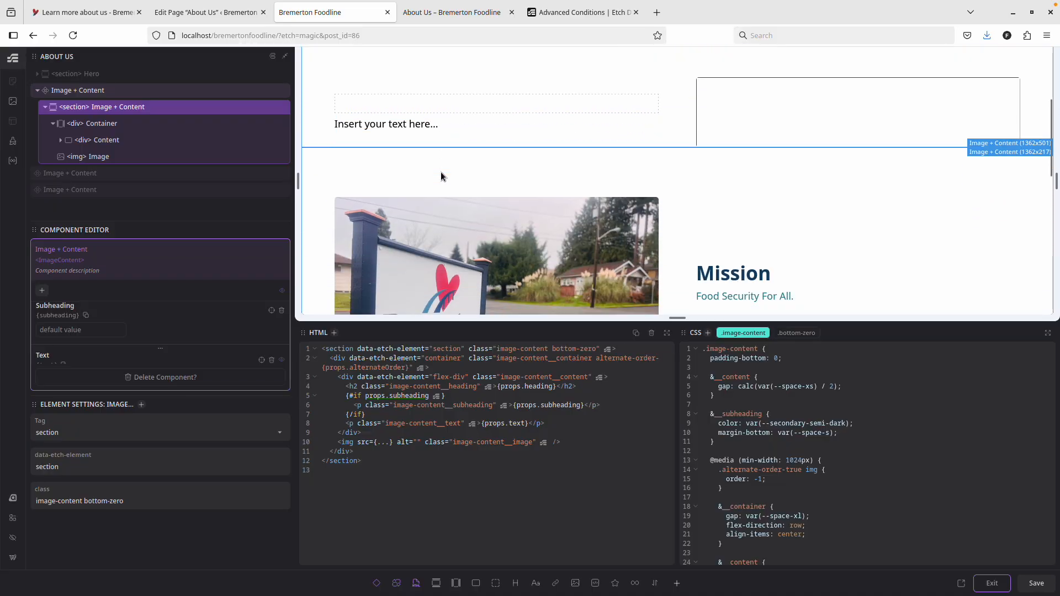
pyautogui.scroll(3, 441, 171)
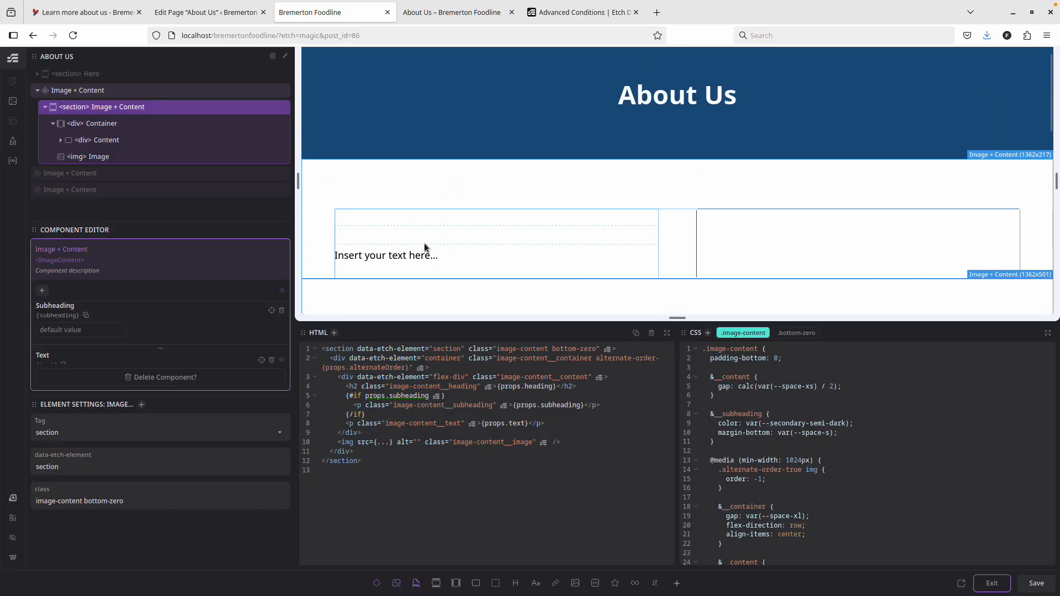
pyautogui.scroll(-3, 426, 239)
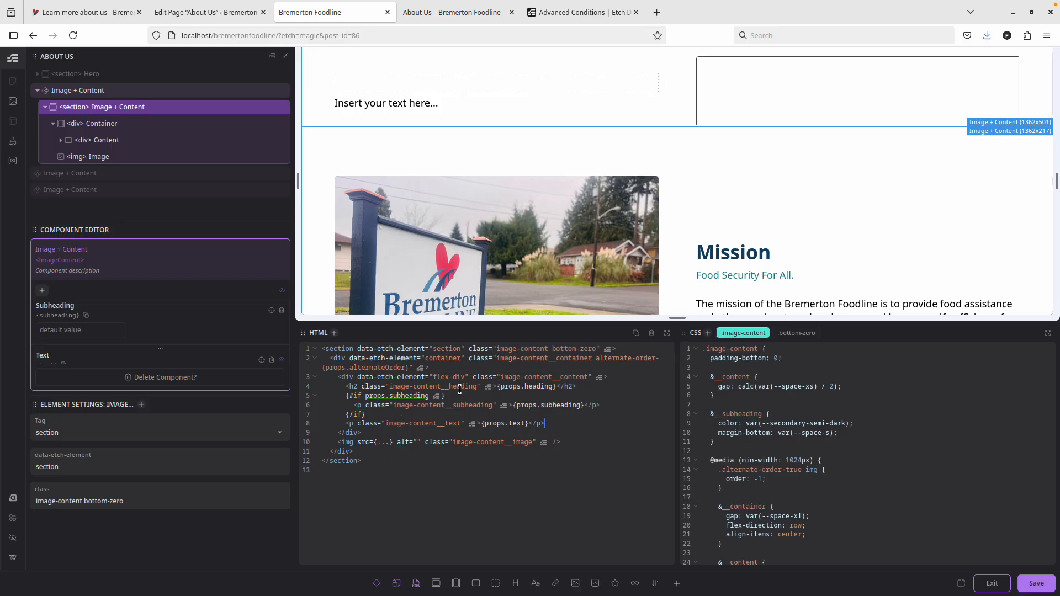
pyautogui.scroll(-3, 170, 333)
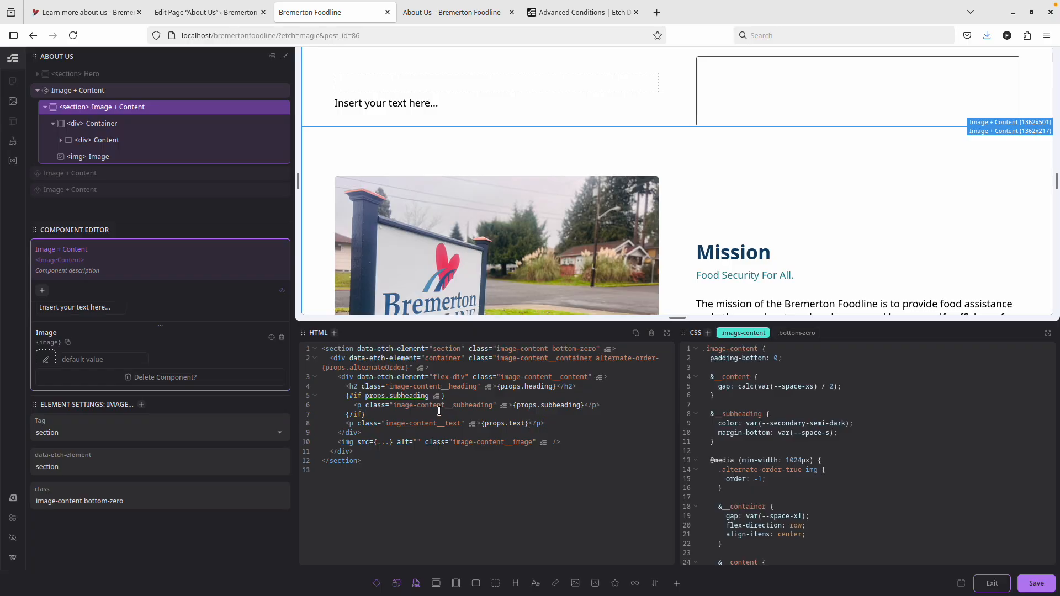
# Step: Add a slot to the Image + Content component's section and name it ContentText
pyautogui.click(377, 584)
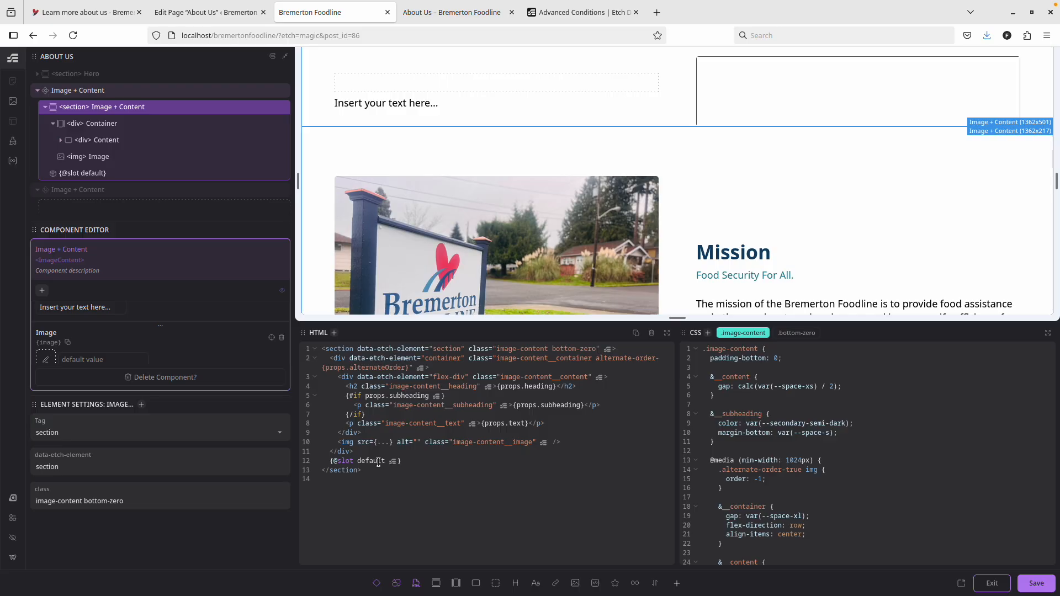
pyautogui.doubleClick(93, 173)
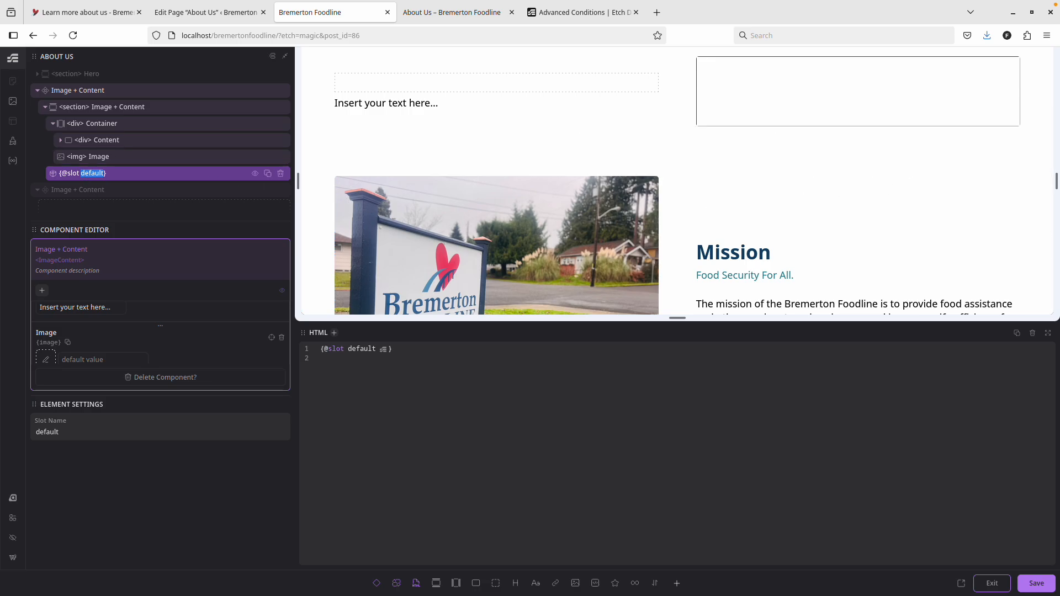
pyautogui.click(160, 175)
pyautogui.click(102, 432)
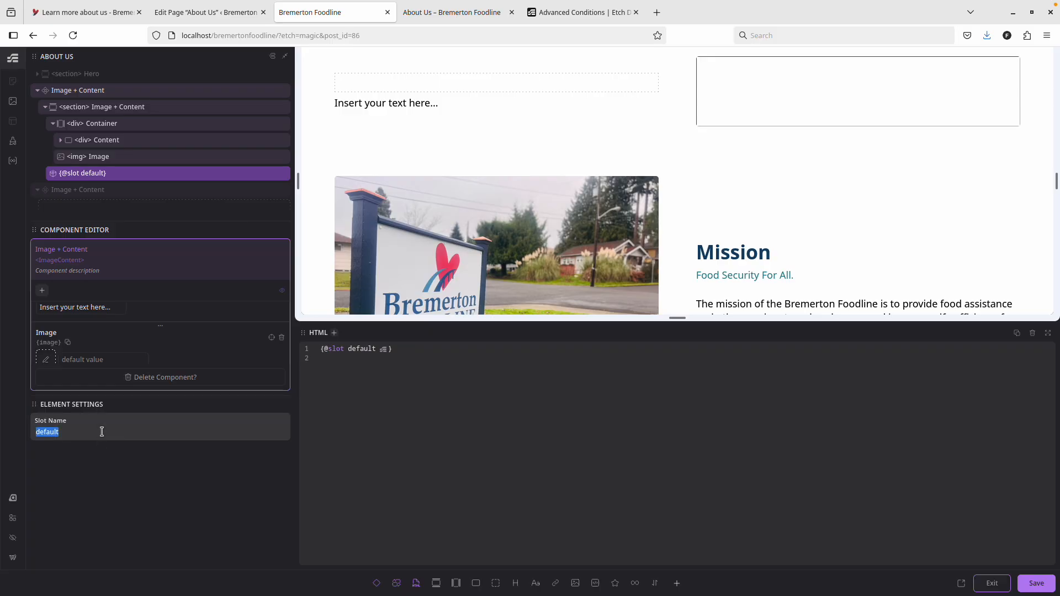
pyautogui.write('Content Text')
pyautogui.press('Return')
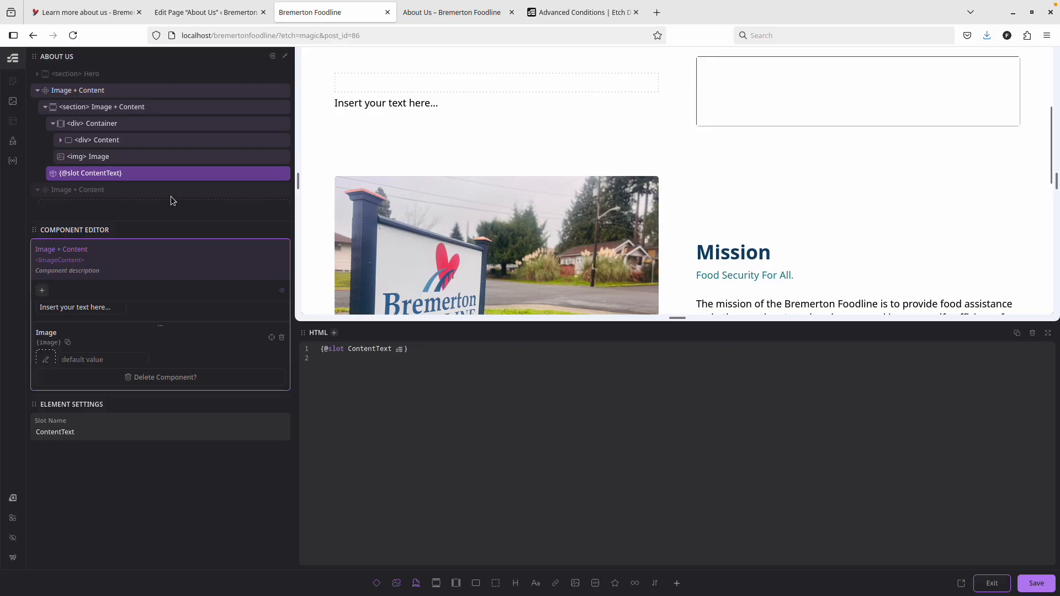
# Step: Move the ContentText slot into the Content div, directly below the Text paragraph
pyautogui.moveTo(60, 173); pyautogui.dragTo(82, 150)
pyautogui.click(61, 139)
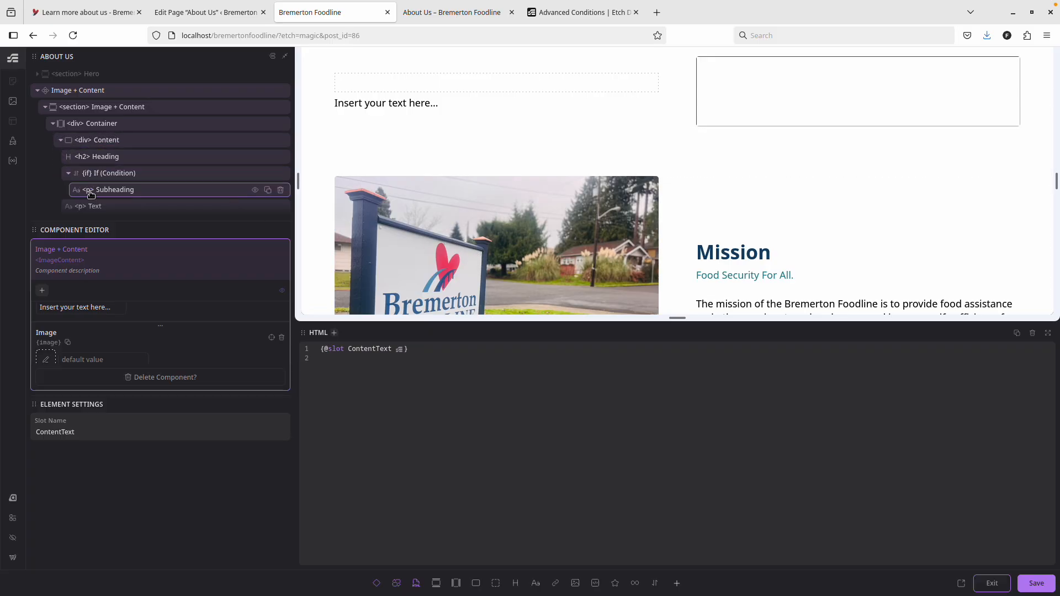
pyautogui.scroll(-4, 101, 170)
pyautogui.scroll(2, 111, 141)
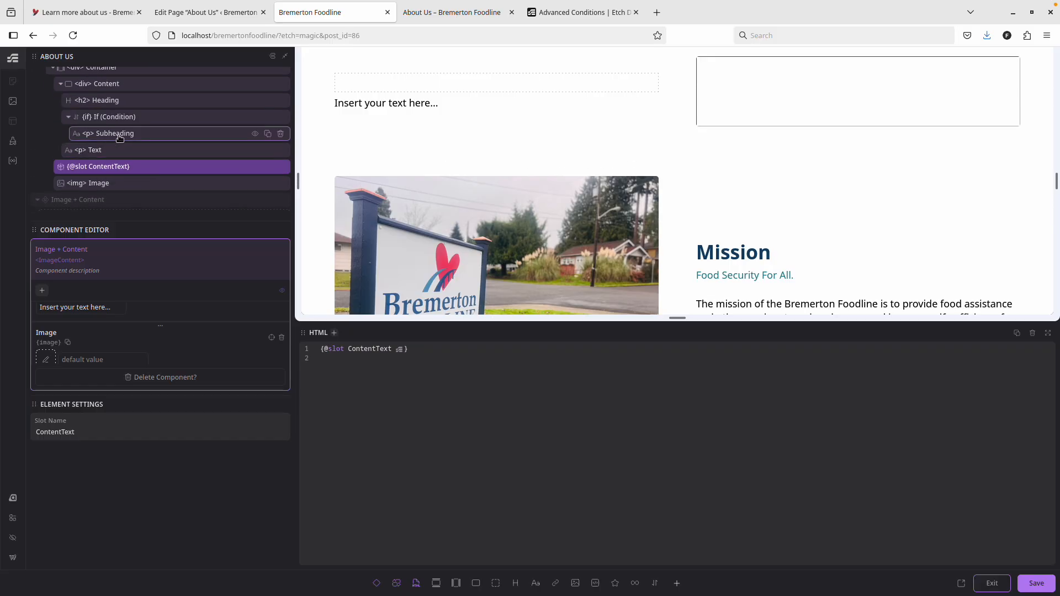
pyautogui.moveTo(62, 162); pyautogui.dragTo(89, 160)
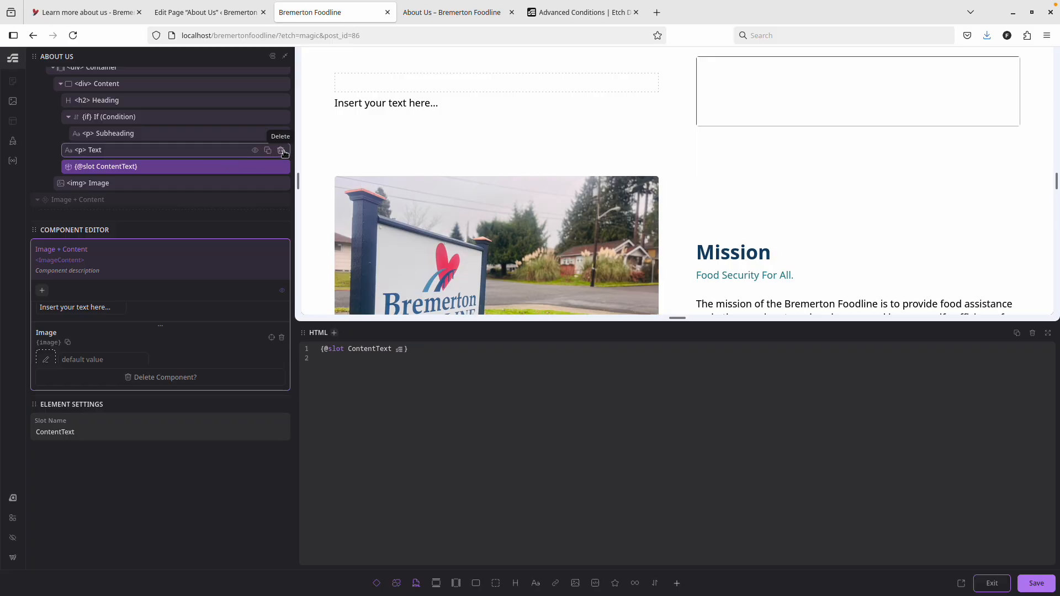
# Step: Delete the Text paragraph from the Content div and the Text property from the Image + Content component
pyautogui.moveTo(139, 151); pyautogui.dragTo(106, 154)
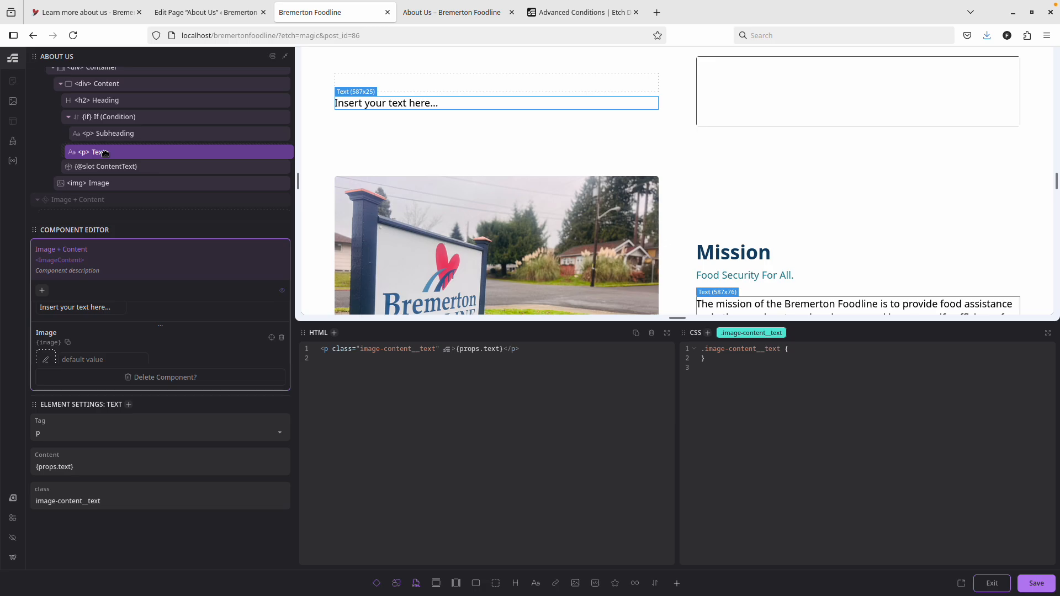
pyautogui.click(281, 150)
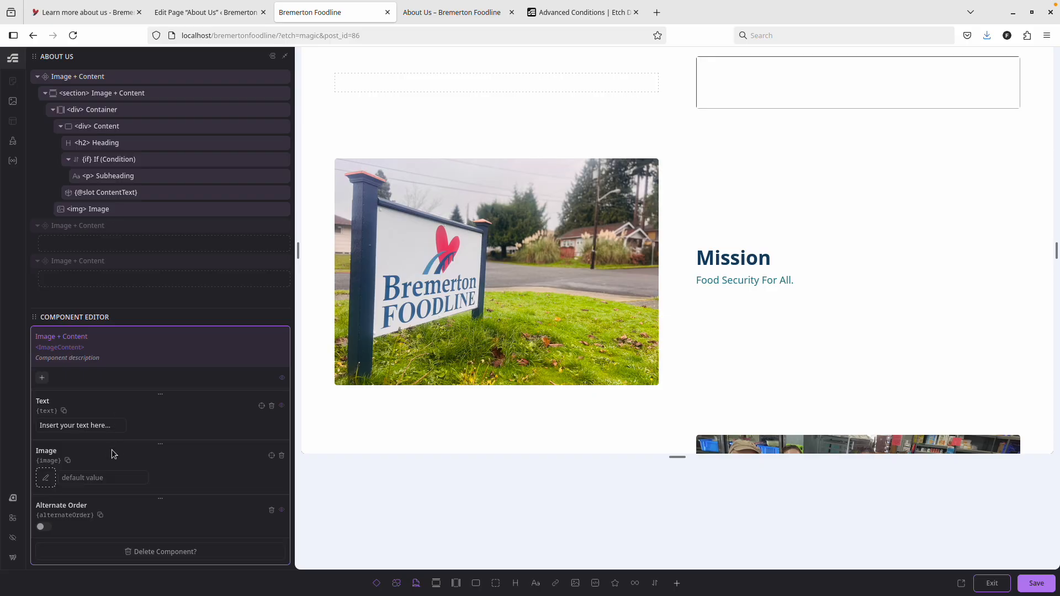
pyautogui.scroll(3, 112, 439)
pyautogui.scroll(-1, 108, 440)
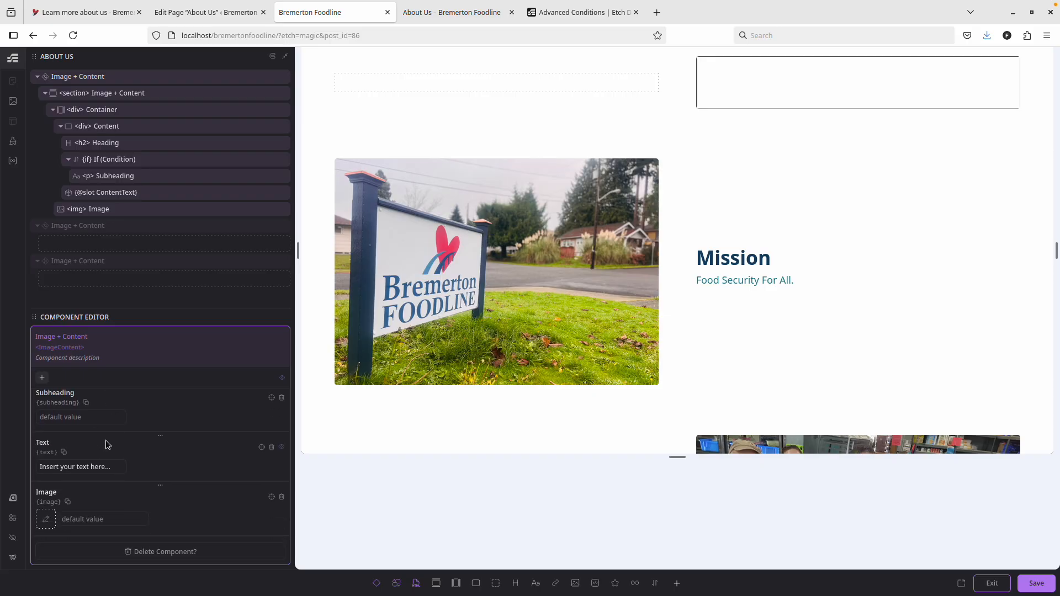
pyautogui.click(271, 448)
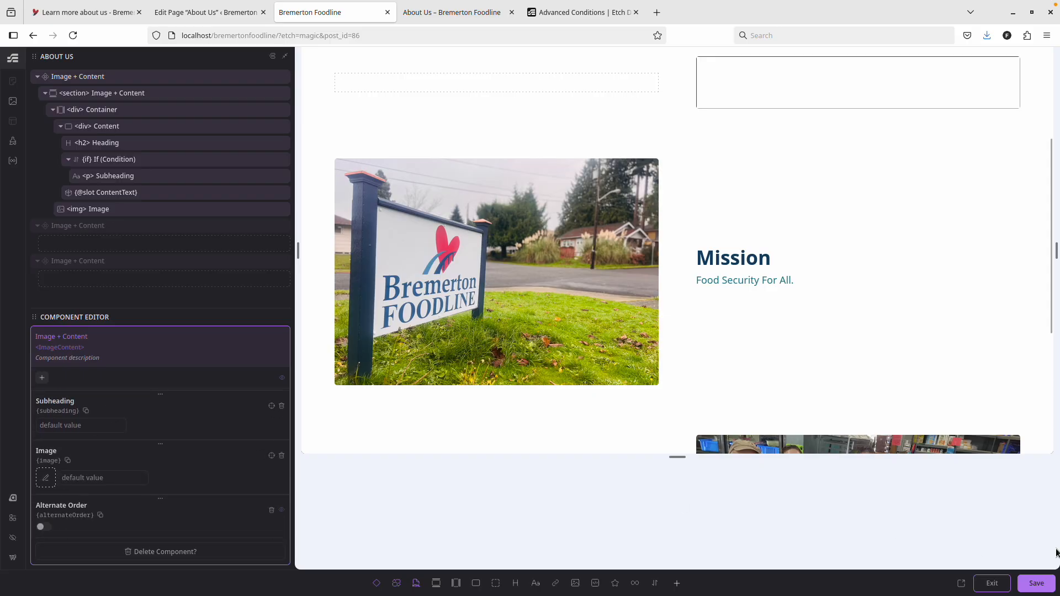
# Step: Save the Image + Content component, exit the component editor and save the About Us page
pyautogui.click(1034, 584)
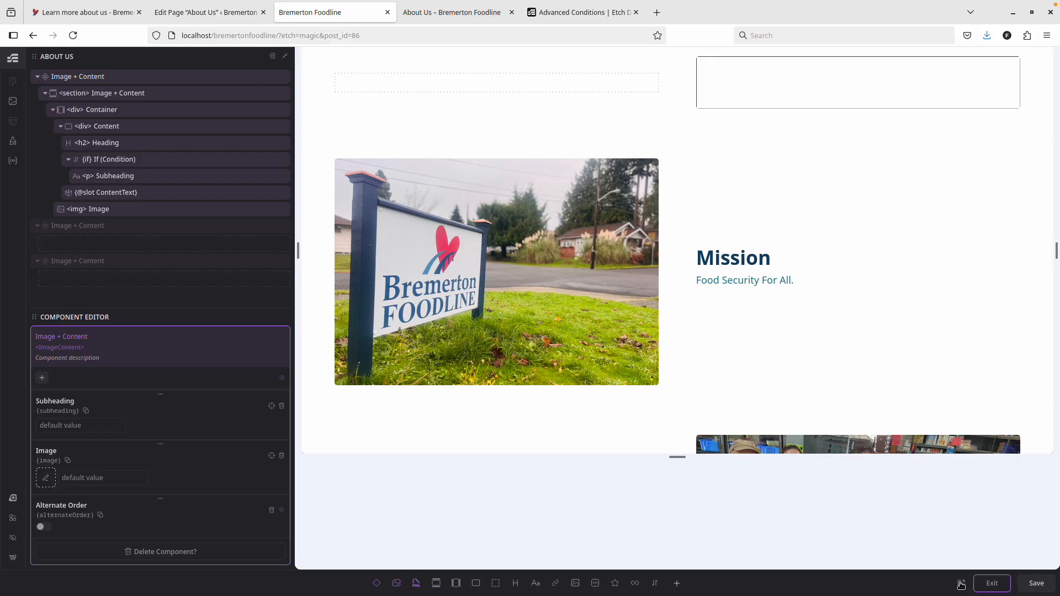
pyautogui.click(993, 584)
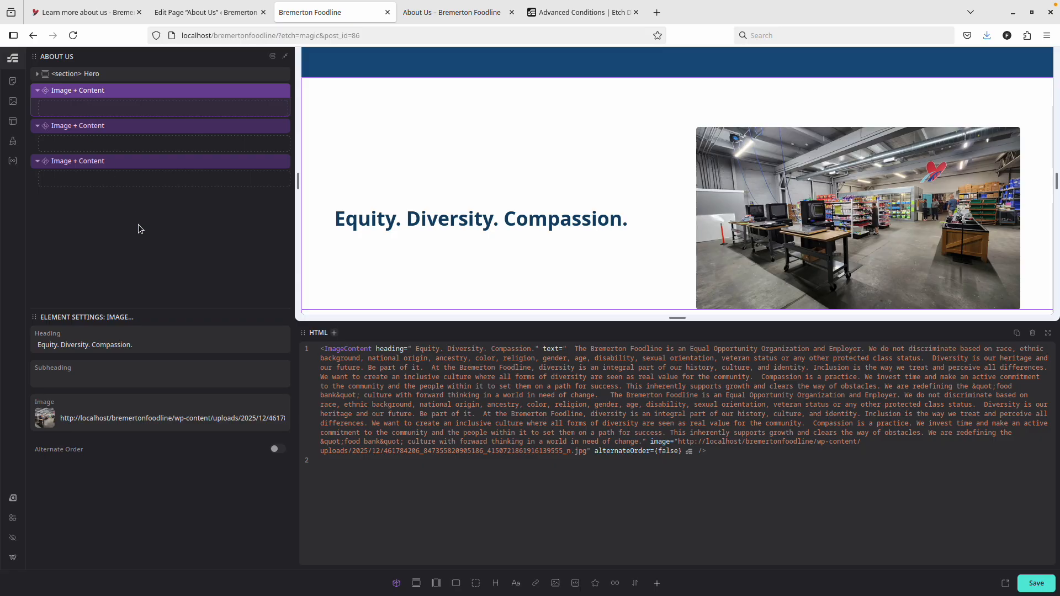
pyautogui.click(115, 376)
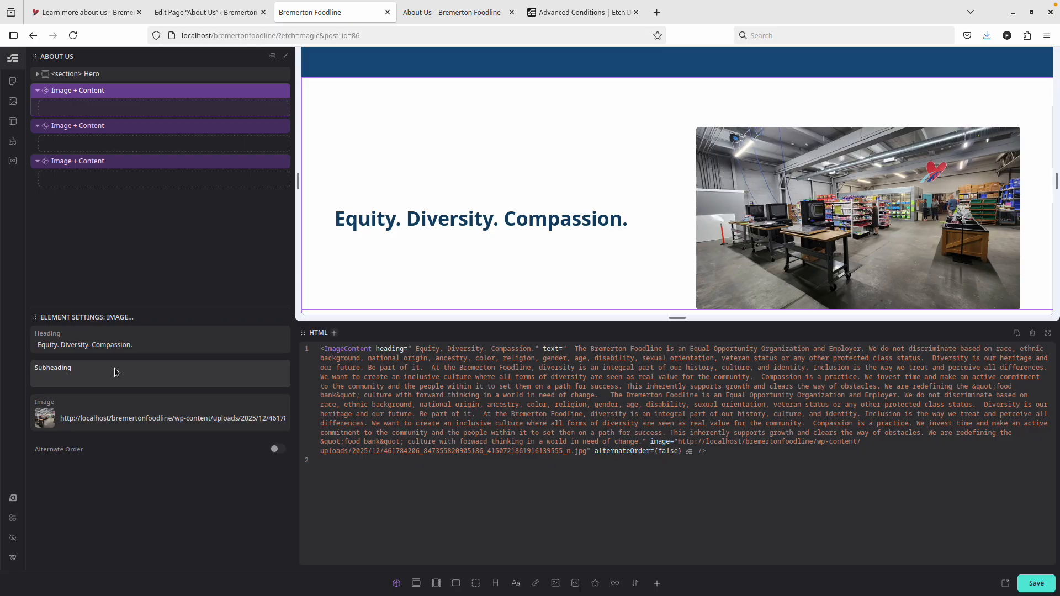
pyautogui.click(1036, 583)
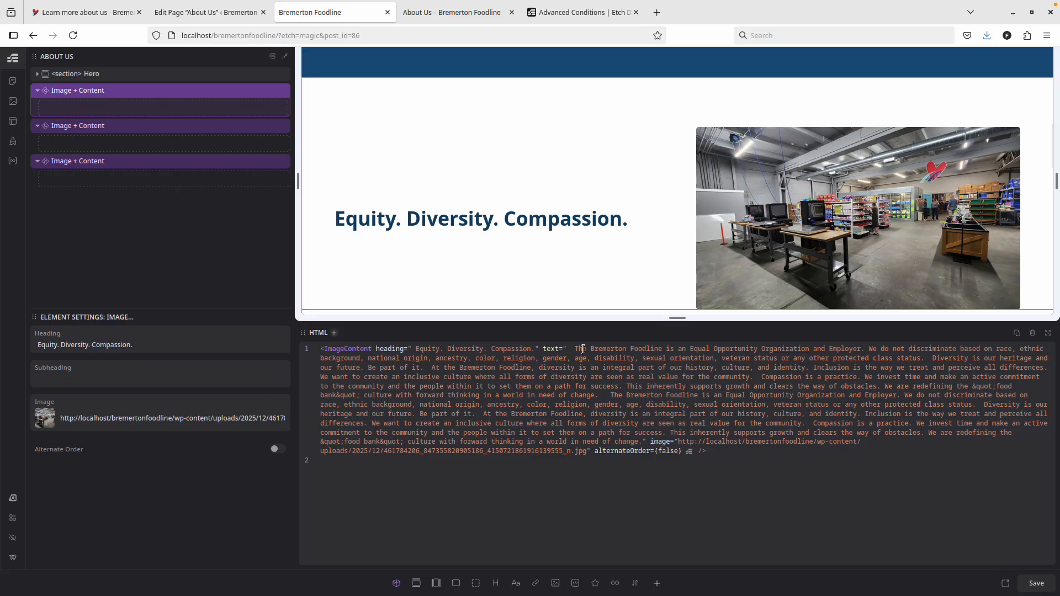
# Step: Remove the text attribute with its value from the Equity section's ImageContent HTML and save the page
pyautogui.click(565, 351)
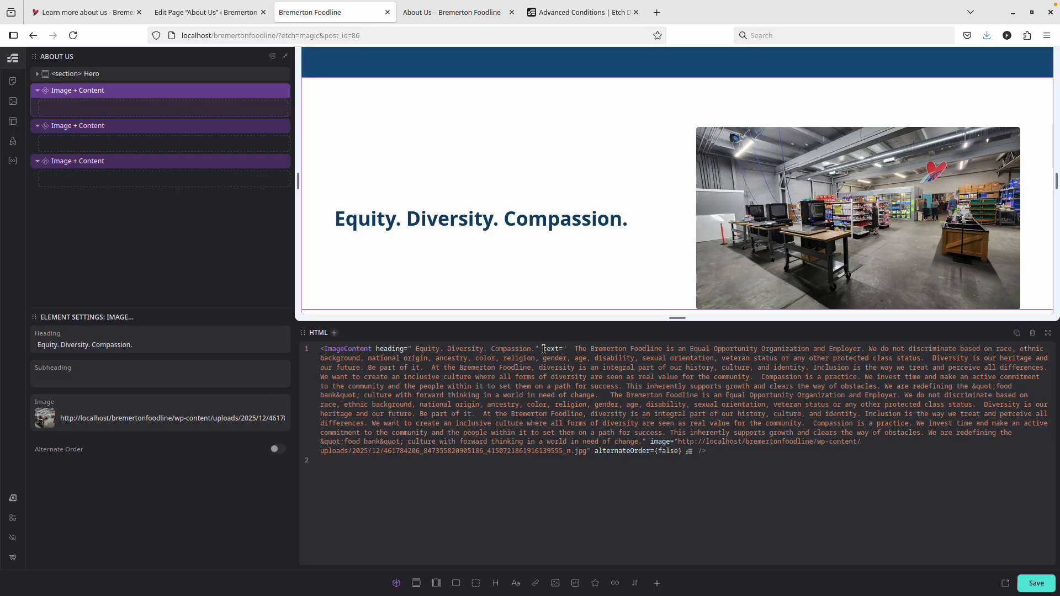
pyautogui.moveTo(544, 349); pyautogui.dragTo(649, 439)
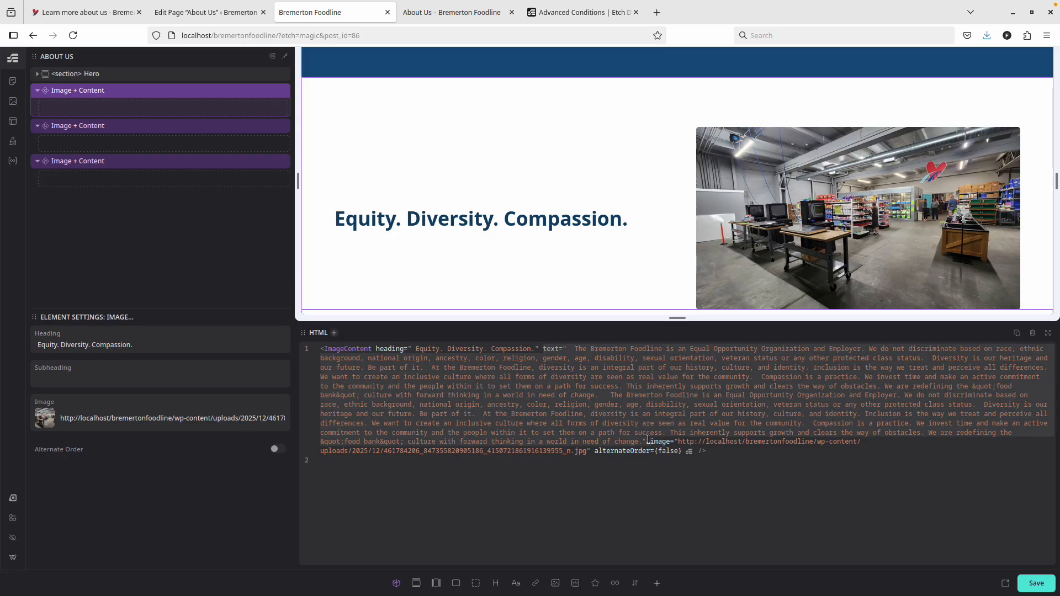
pyautogui.press('BackSpace')
pyautogui.click(1035, 583)
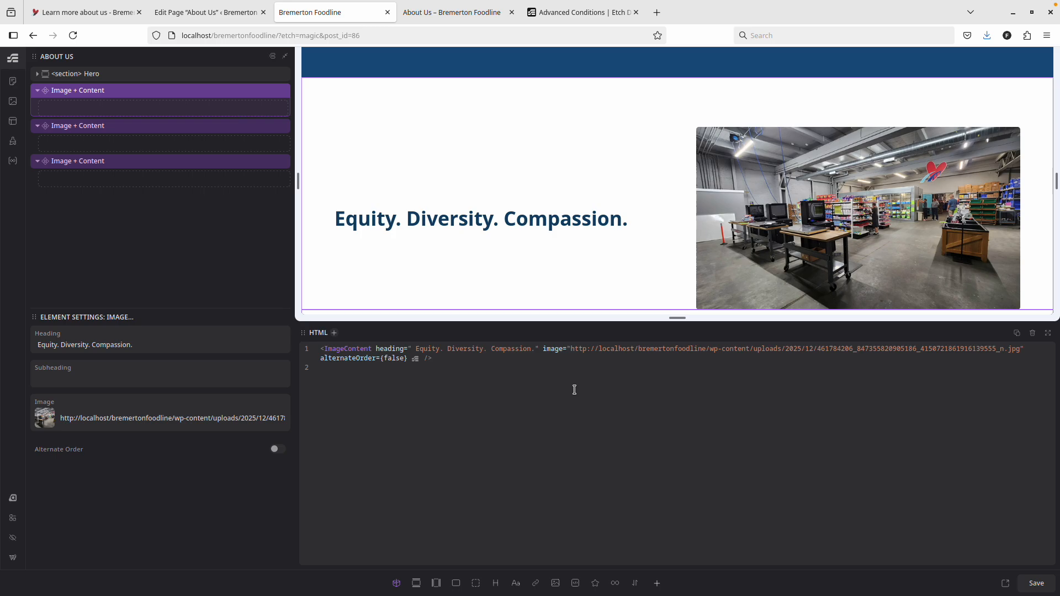
# Step: Reload the live About Us page, check its Image + Content sections and return to Etch
pyautogui.click(459, 13)
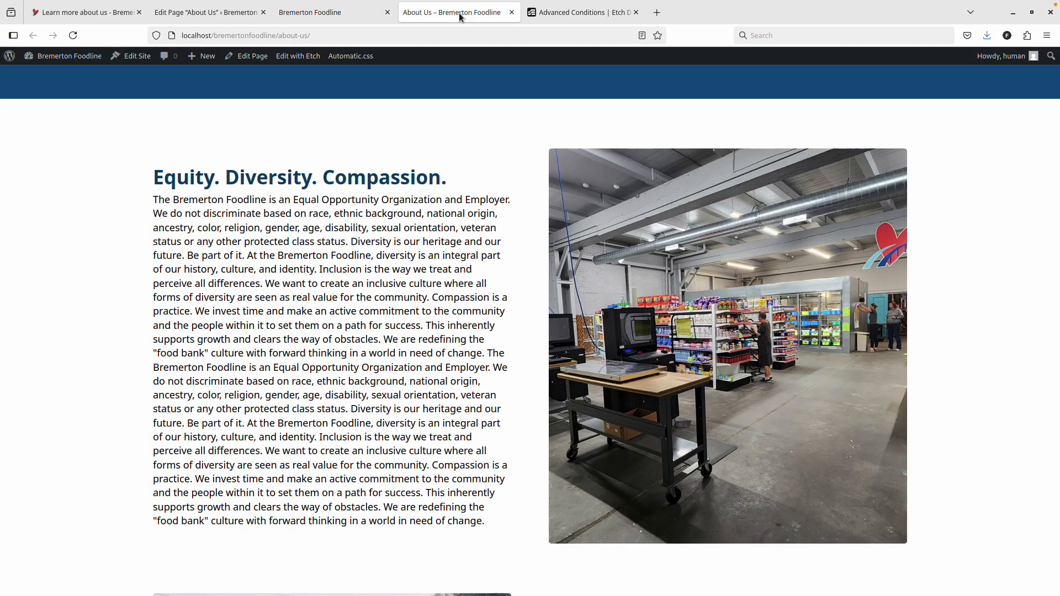
pyautogui.press('F5')
pyautogui.scroll(-6, 473, 321)
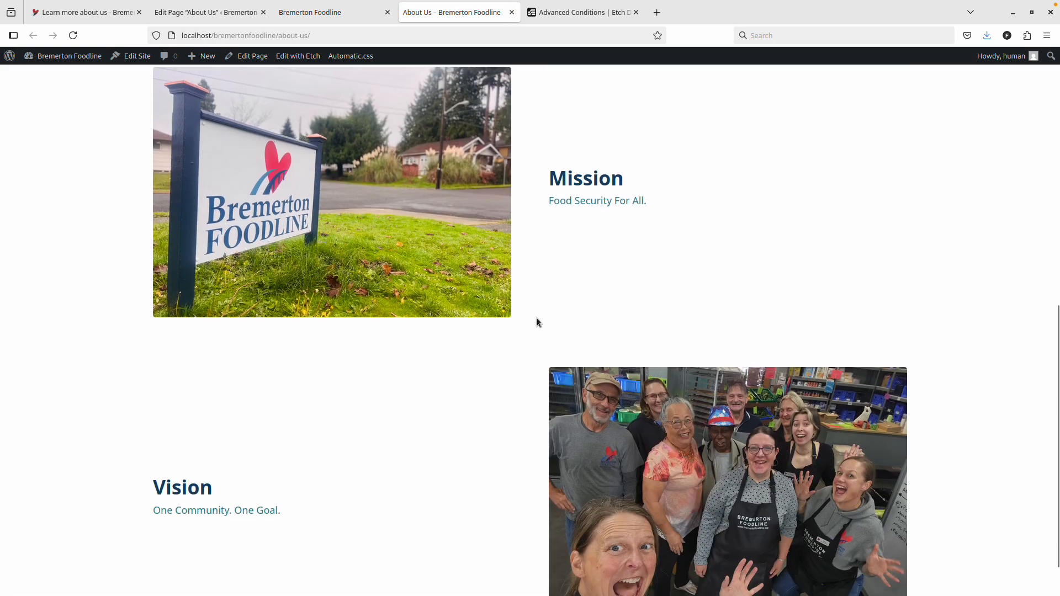
pyautogui.scroll(9, 365, 359)
pyautogui.click(315, 16)
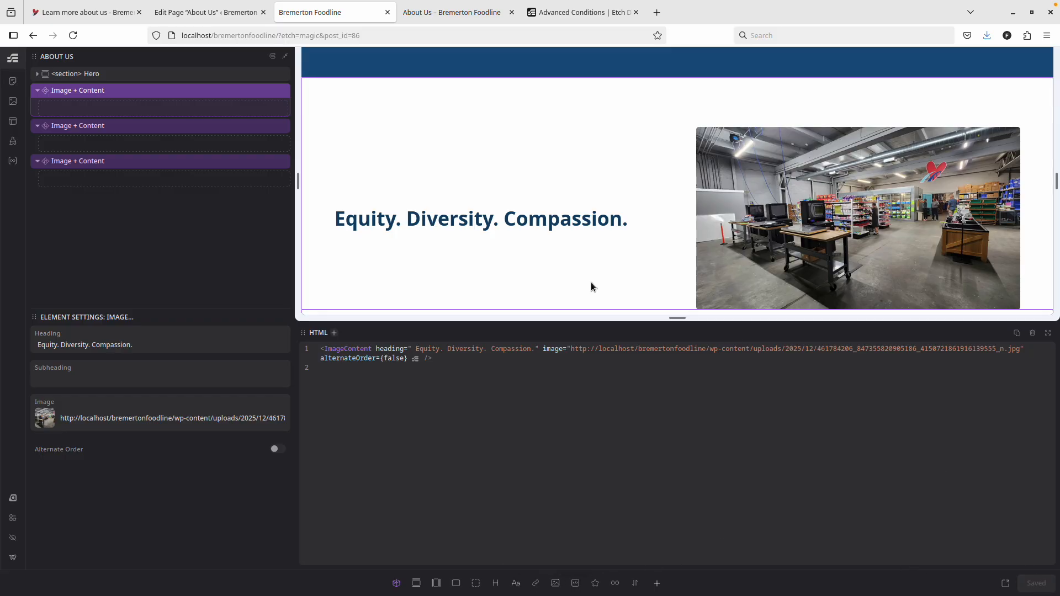
# Step: Switch to the WordPress page editor and examine the Equity component's properties and block options
pyautogui.click(220, 20)
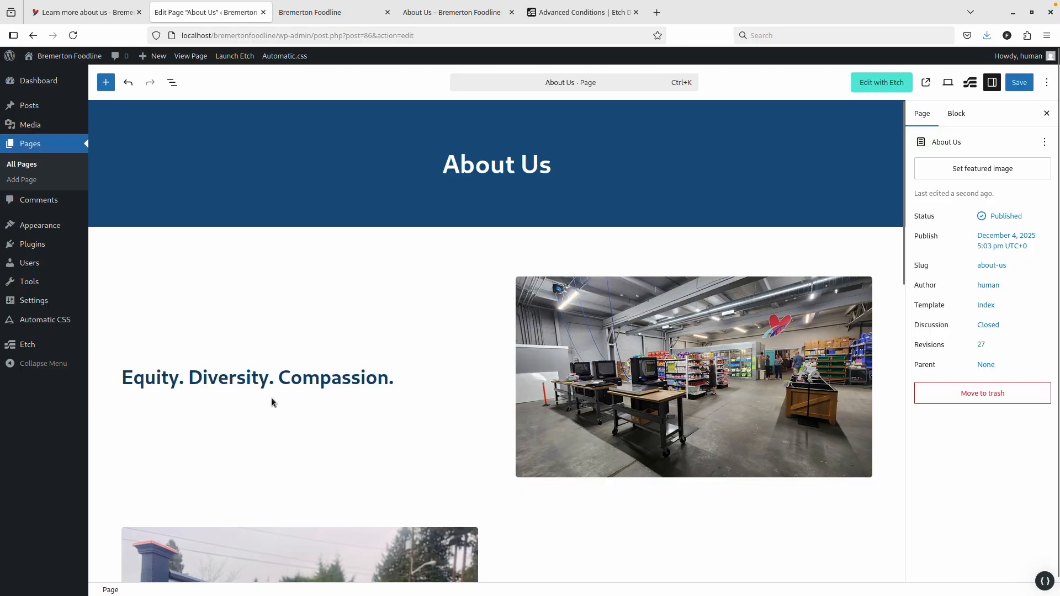
pyautogui.click(271, 399)
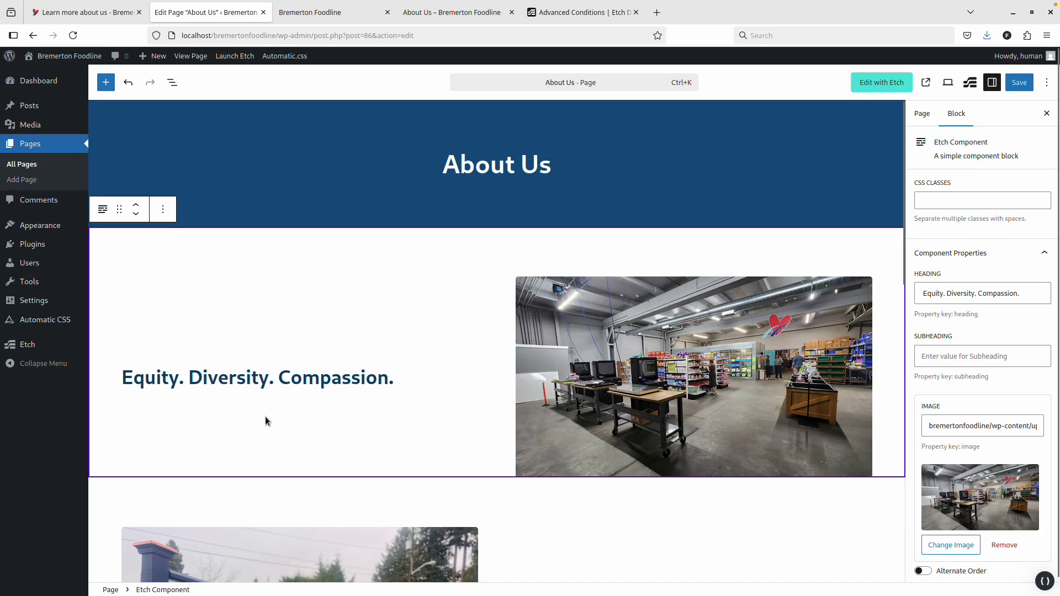
pyautogui.click(163, 210)
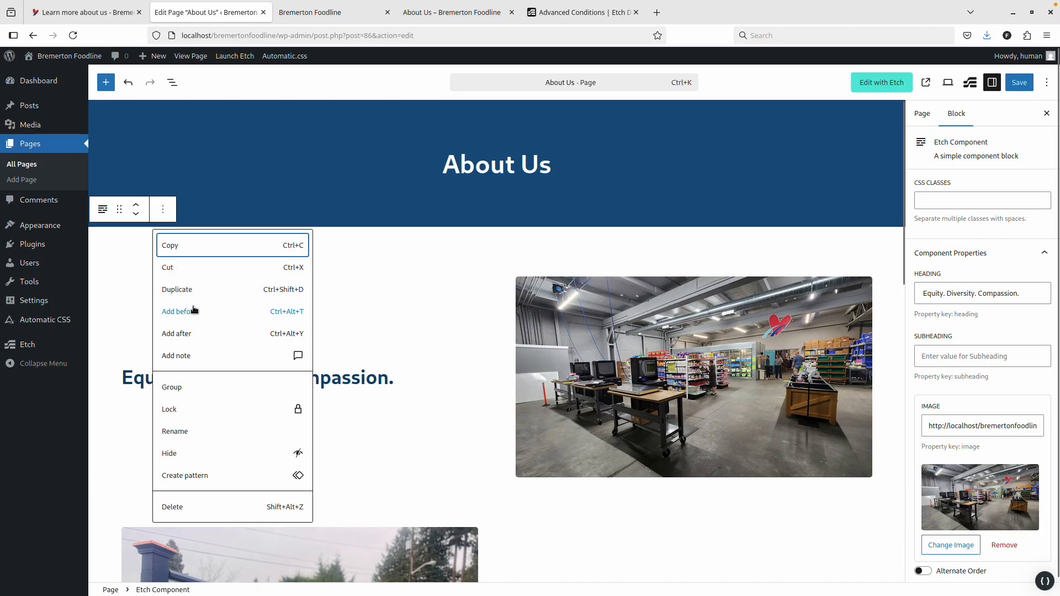
pyautogui.click(436, 427)
# Step: Try to insert a Paragraph block for the Equity component's body text in the WordPress page editor
pyautogui.click(106, 82)
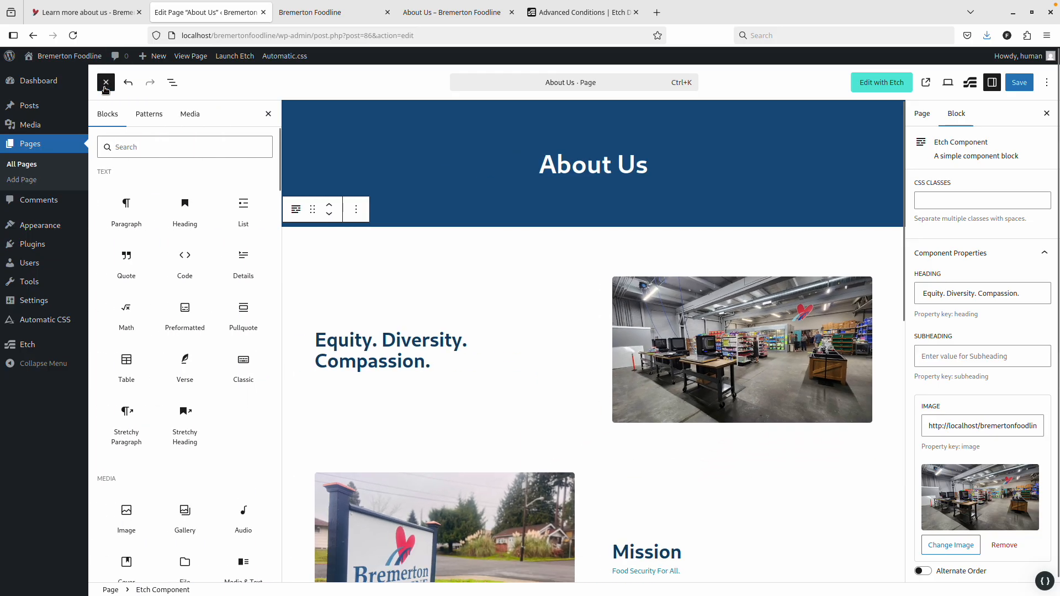
pyautogui.click(128, 222)
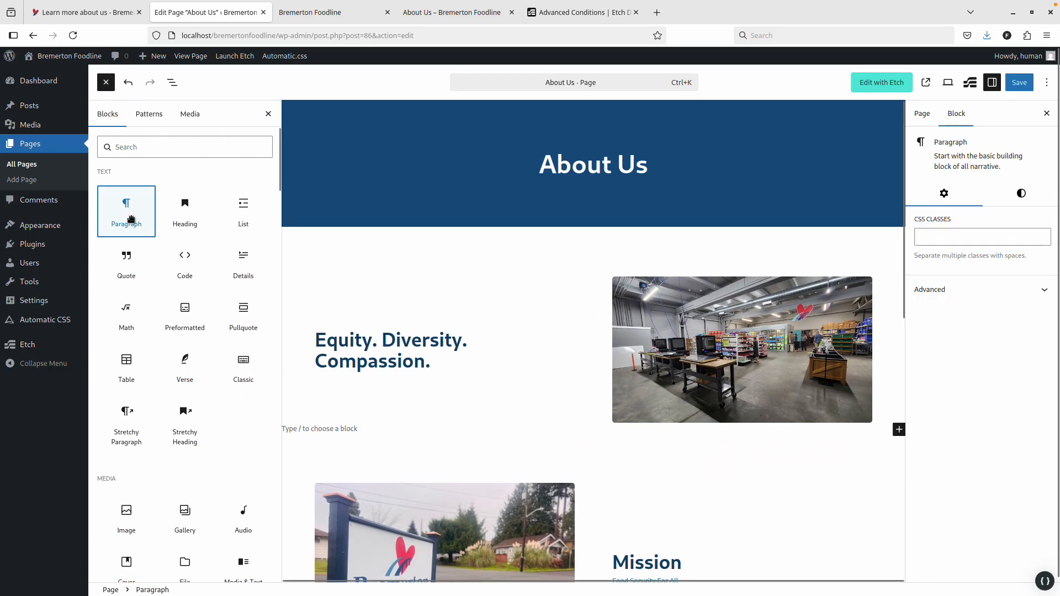
pyautogui.scroll(-5, 357, 407)
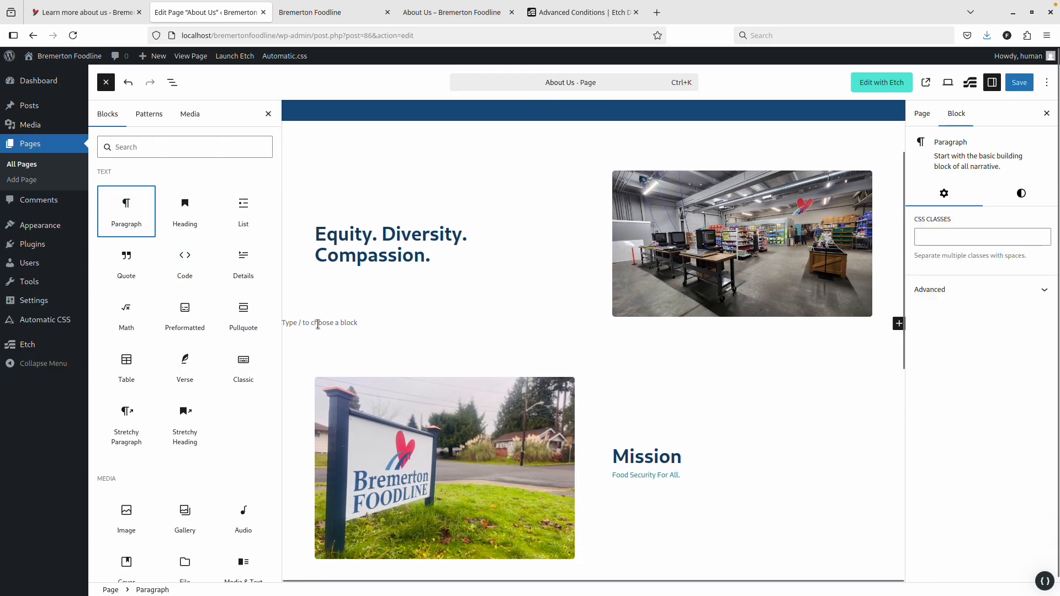
pyautogui.scroll(-3, 855, 266)
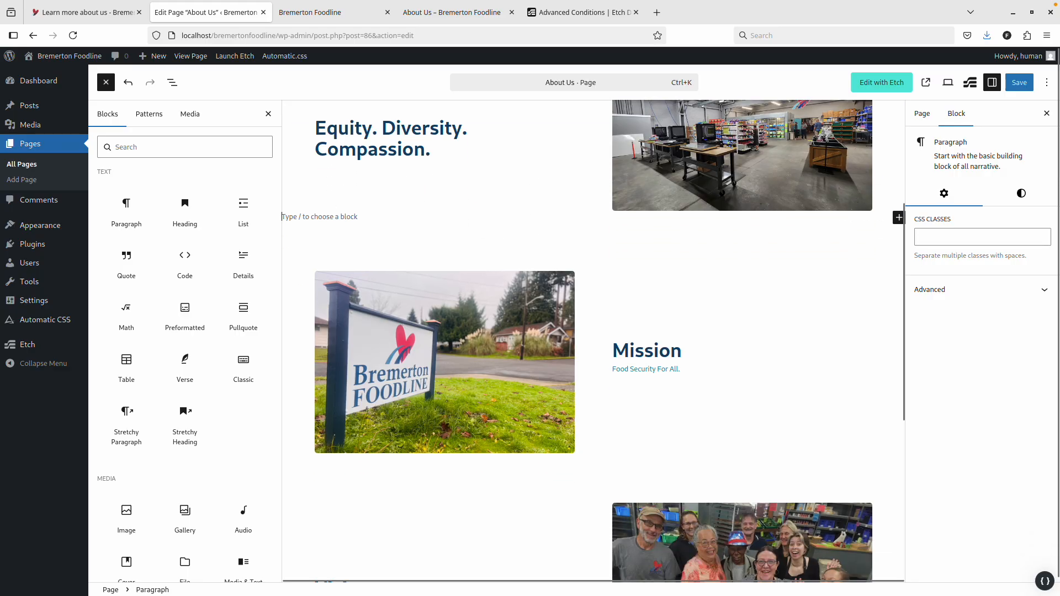
pyautogui.hotkey('ctrl', 'z')
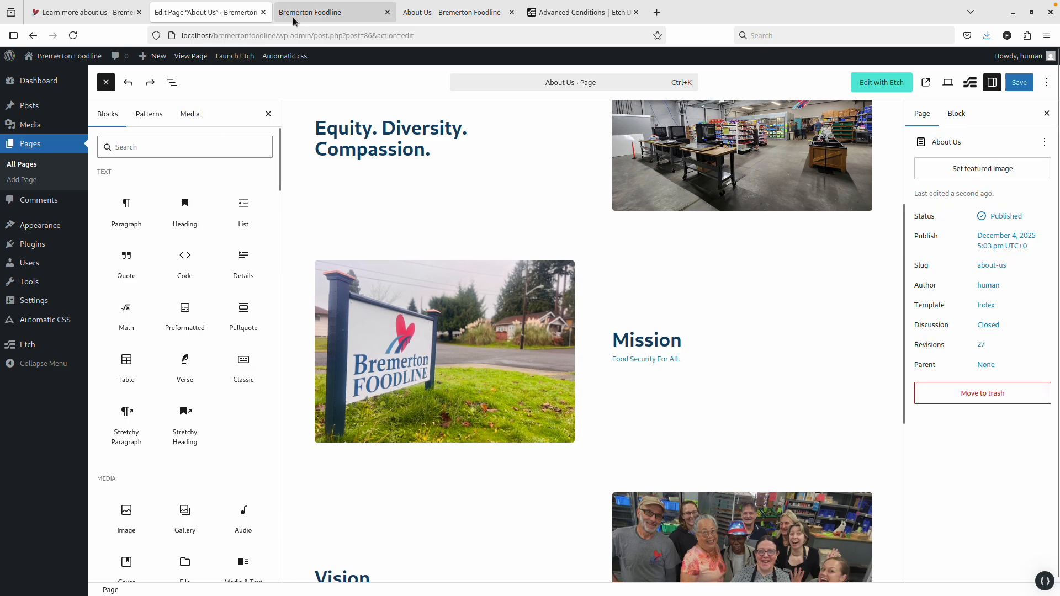
# Step: Return to Etch, add a text element inside the Equity section's Image + Content component and save the page
pyautogui.click(291, 22)
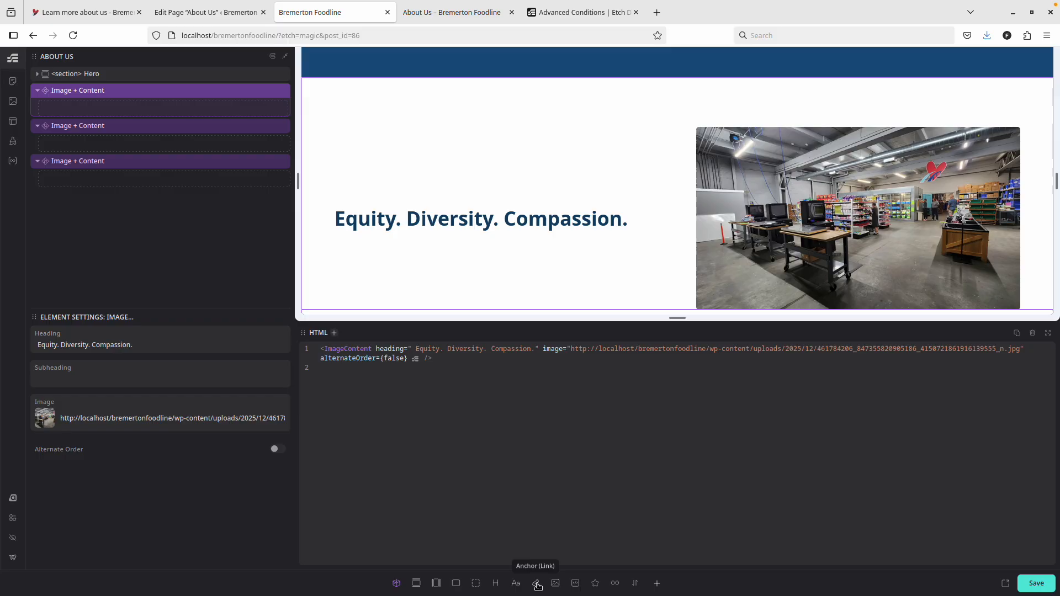
pyautogui.click(516, 584)
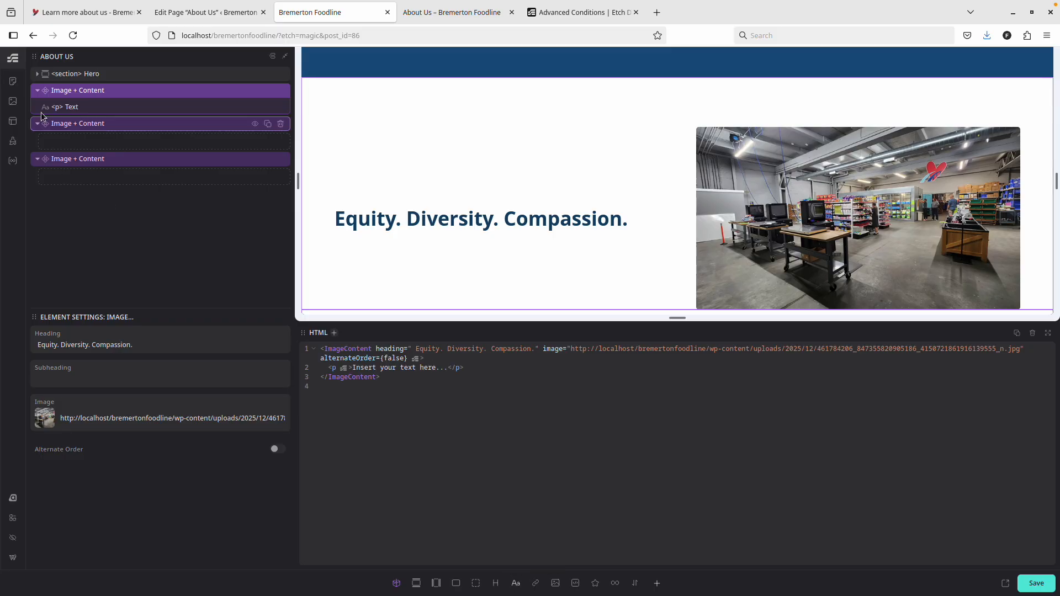
pyautogui.click(92, 108)
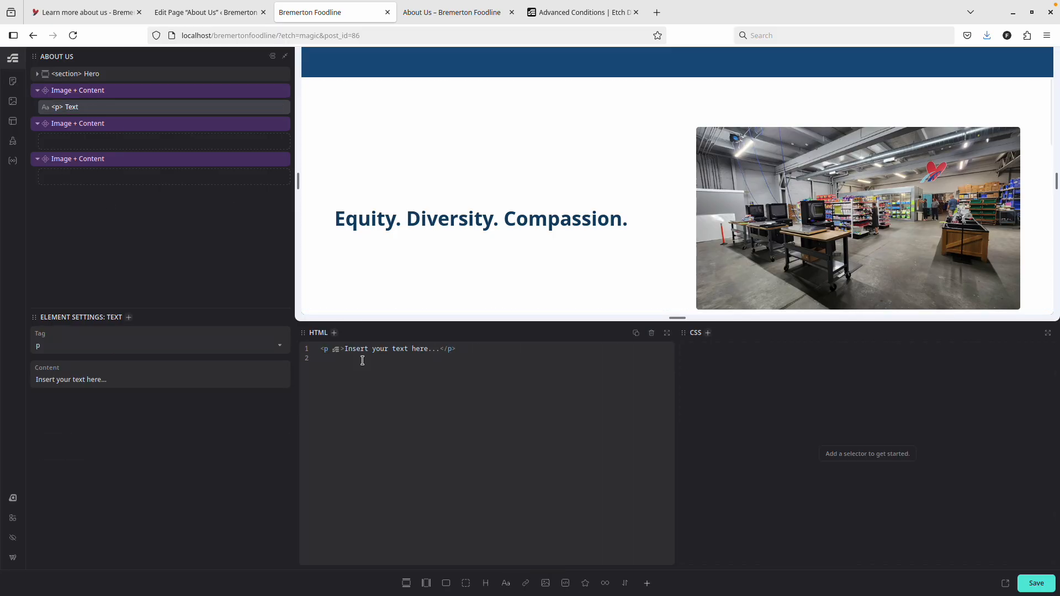
pyautogui.click(1037, 583)
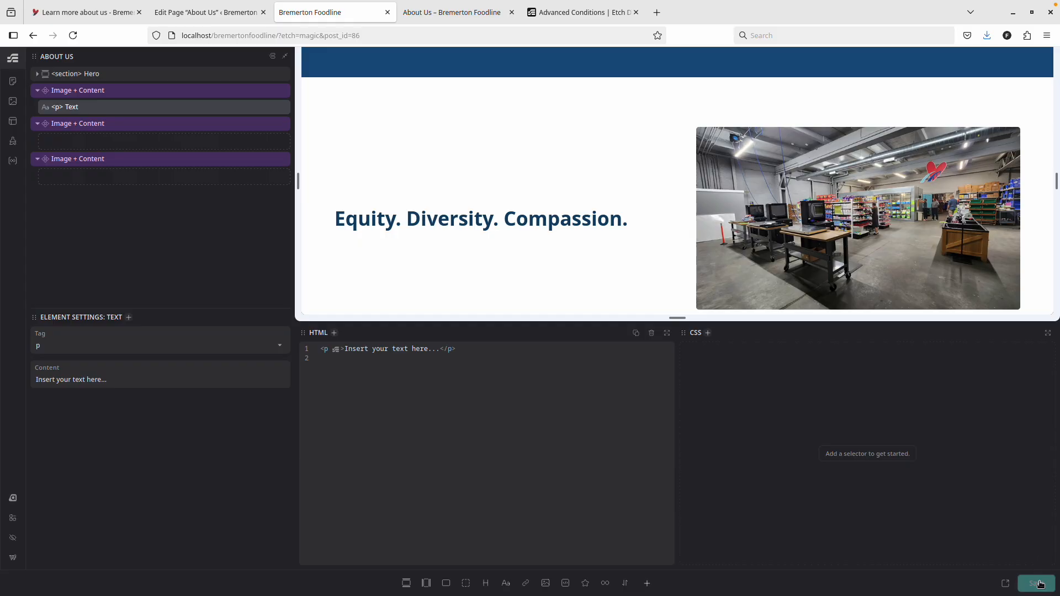
# Step: Reload the WordPress page editor, check the Equity component for the added text element and return to Etch
pyautogui.click(241, 12)
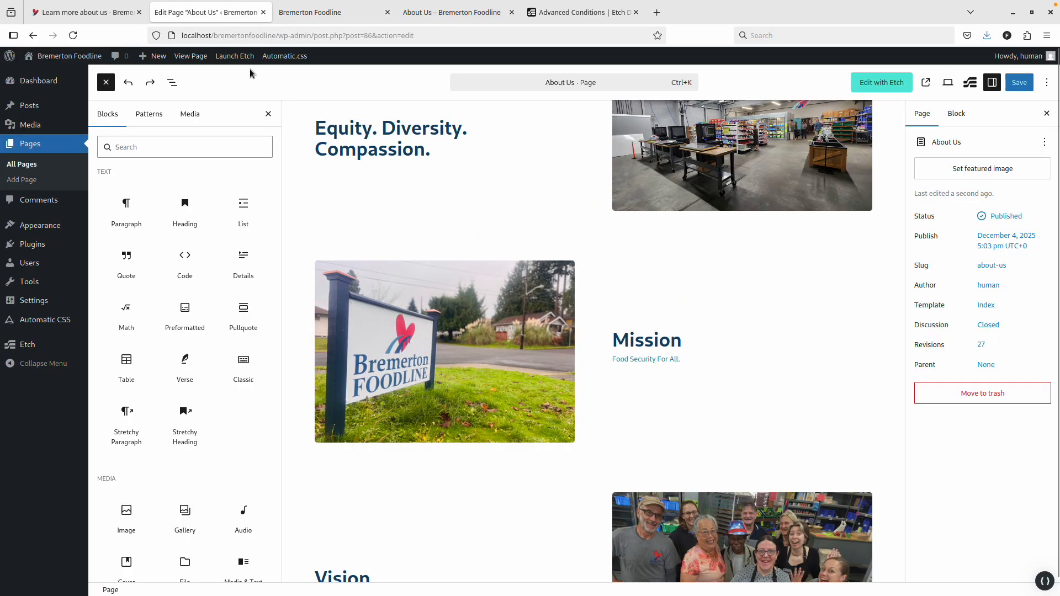
pyautogui.press('F5')
pyautogui.click(592, 346)
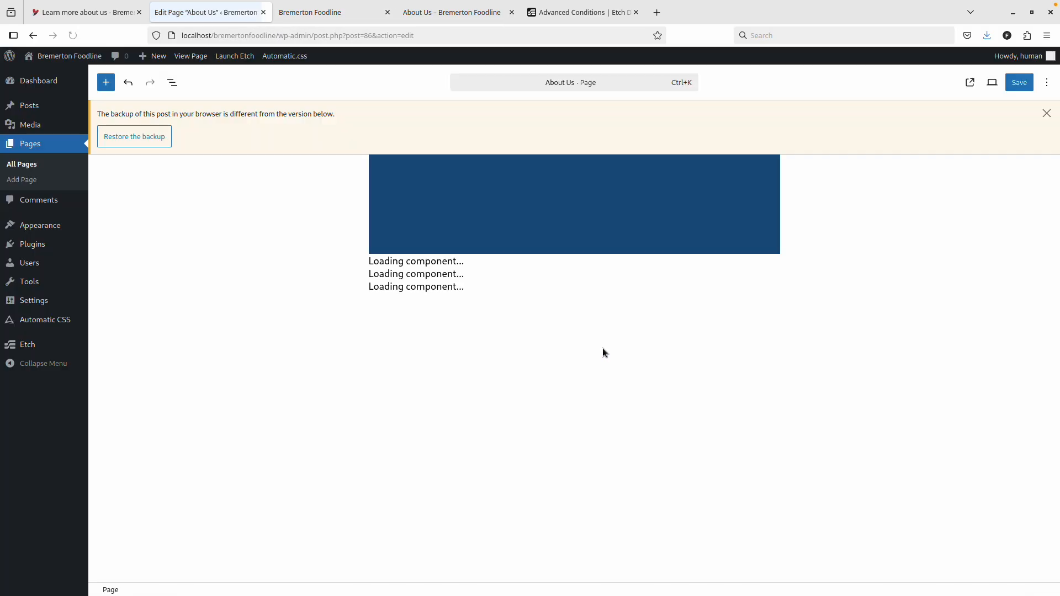
pyautogui.scroll(-1, 325, 286)
pyautogui.scroll(-3, 250, 296)
pyautogui.click(251, 282)
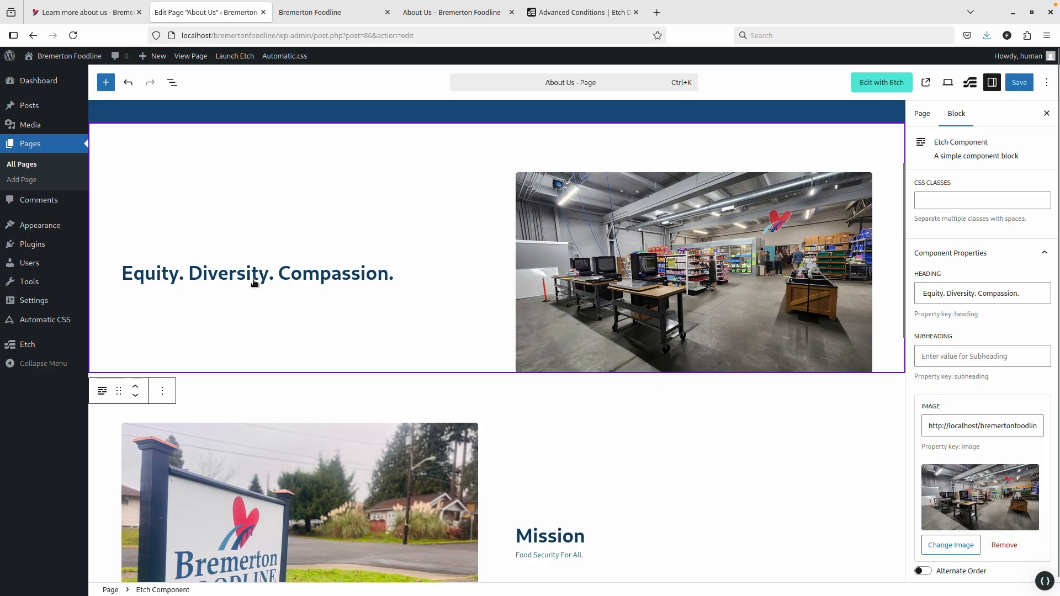
pyautogui.scroll(3, 222, 227)
pyautogui.scroll(-3, 222, 233)
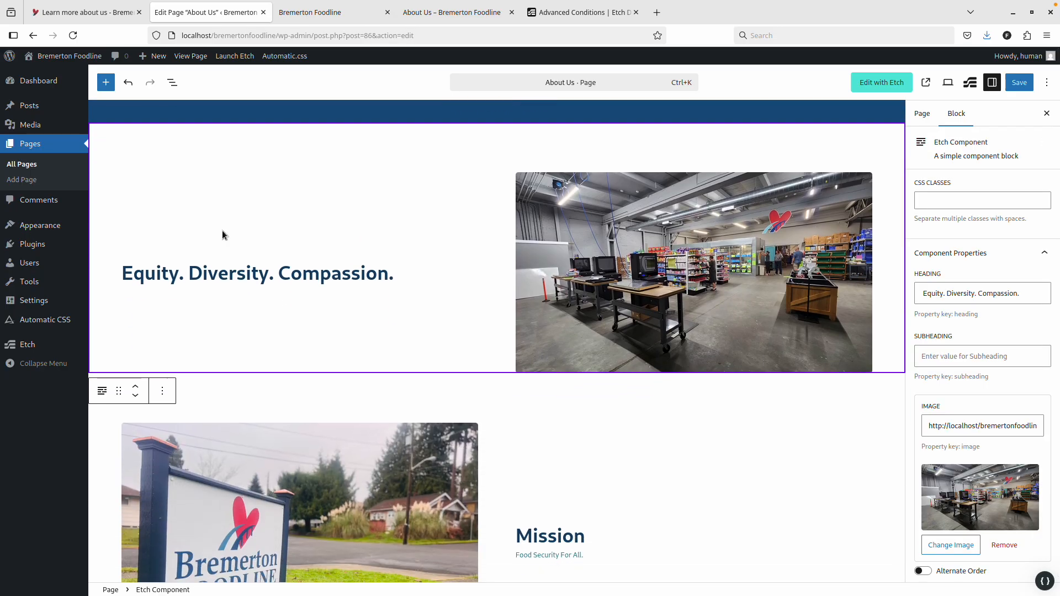
pyautogui.scroll(-1, 222, 236)
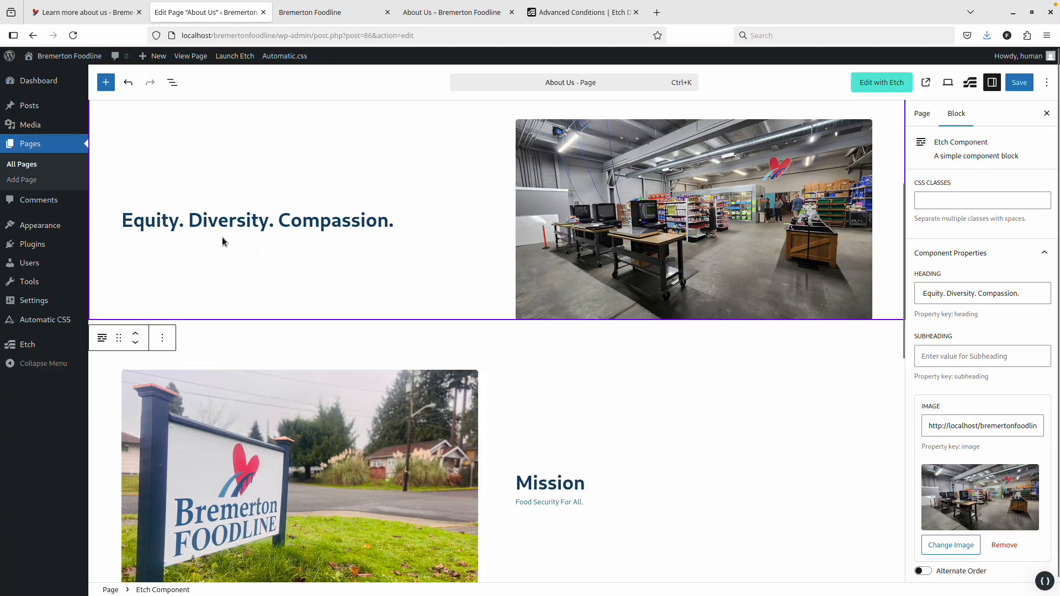
pyautogui.click(337, 13)
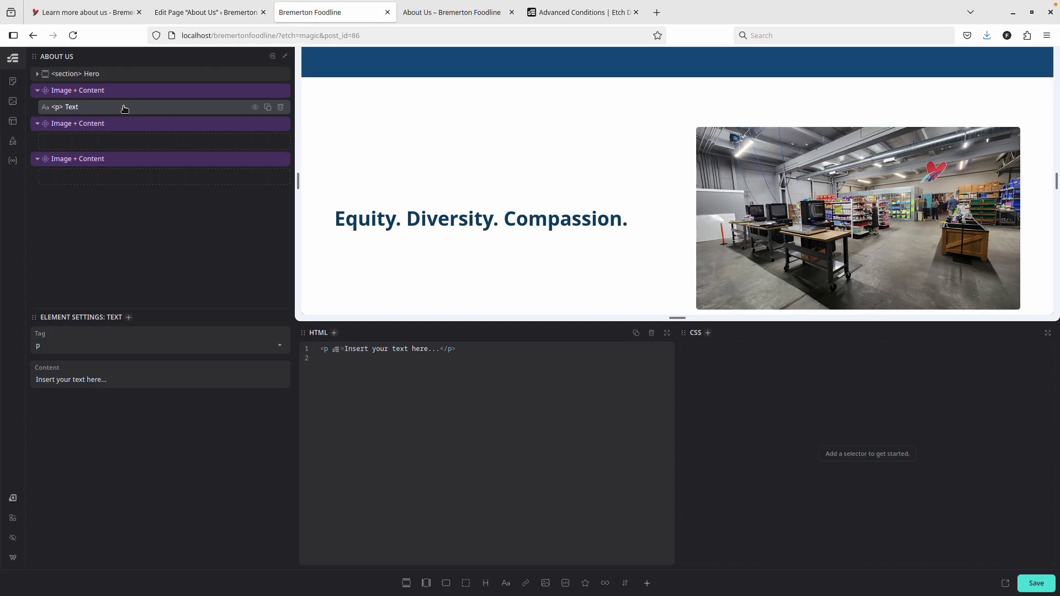
# Step: Save the page, check the added Equity text on the About Us front end and return to Etch
pyautogui.click(1029, 585)
pyautogui.click(1001, 582)
pyautogui.scroll(-3, 435, 275)
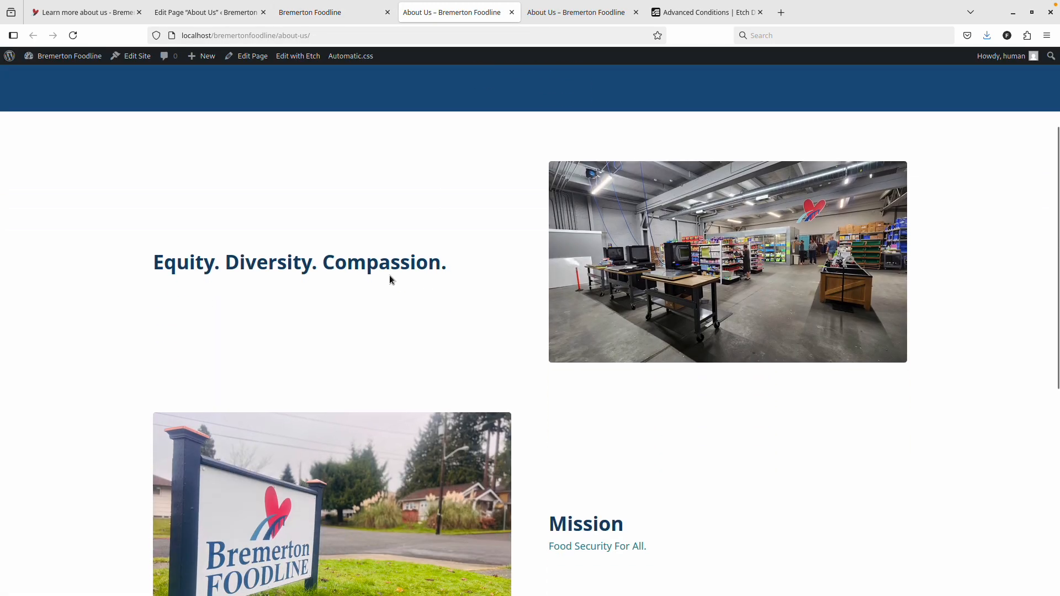
pyautogui.scroll(-4, 396, 293)
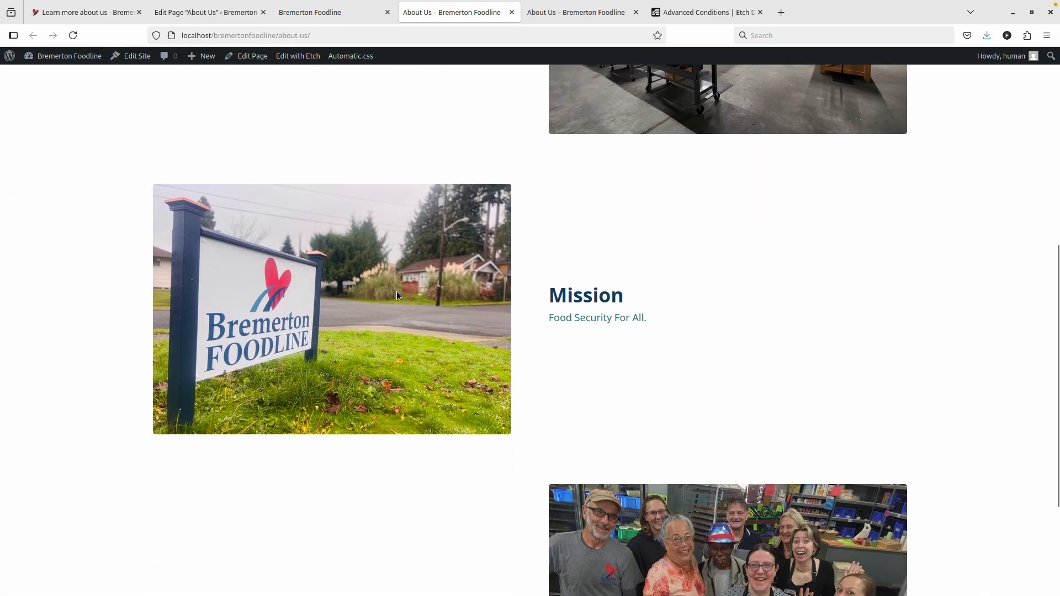
pyautogui.scroll(8, 396, 293)
pyautogui.click(317, 14)
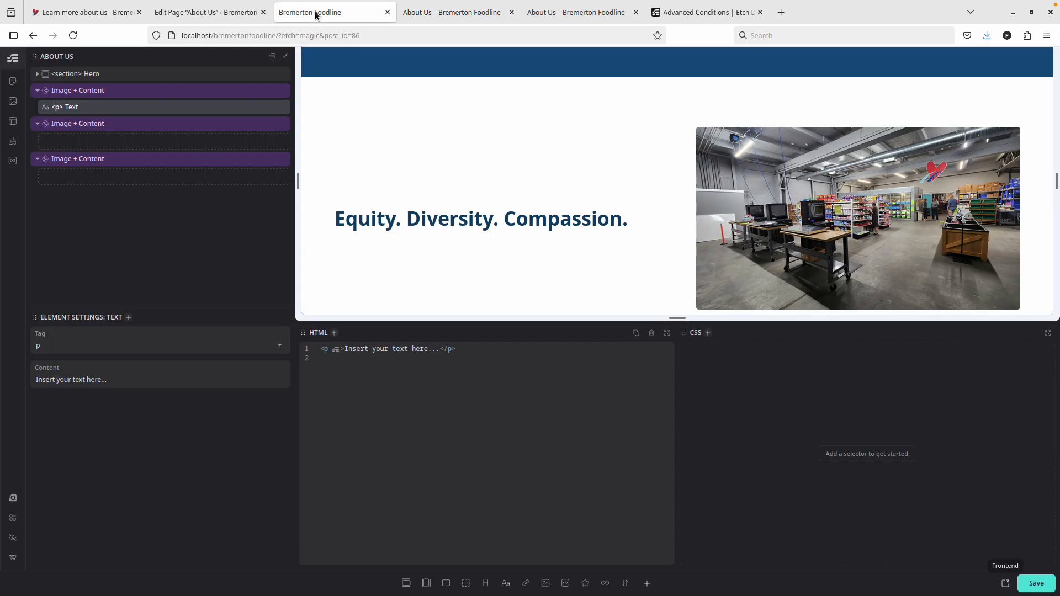
# Step: Reload Etch and examine the text element and properties of the Equity section's Image + Content component
pyautogui.press('F5')
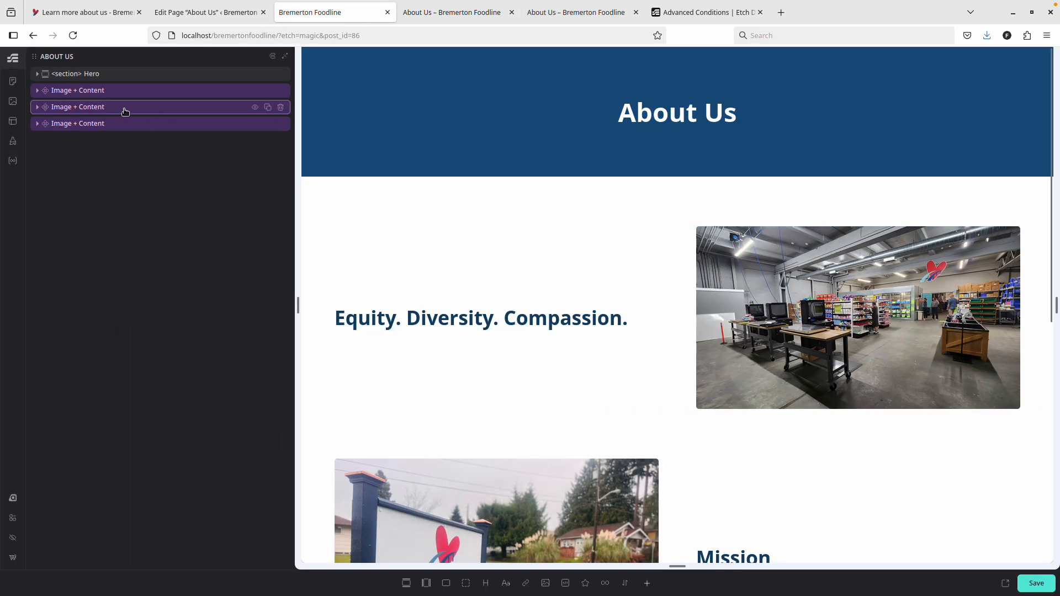
pyautogui.click(37, 90)
pyautogui.click(84, 110)
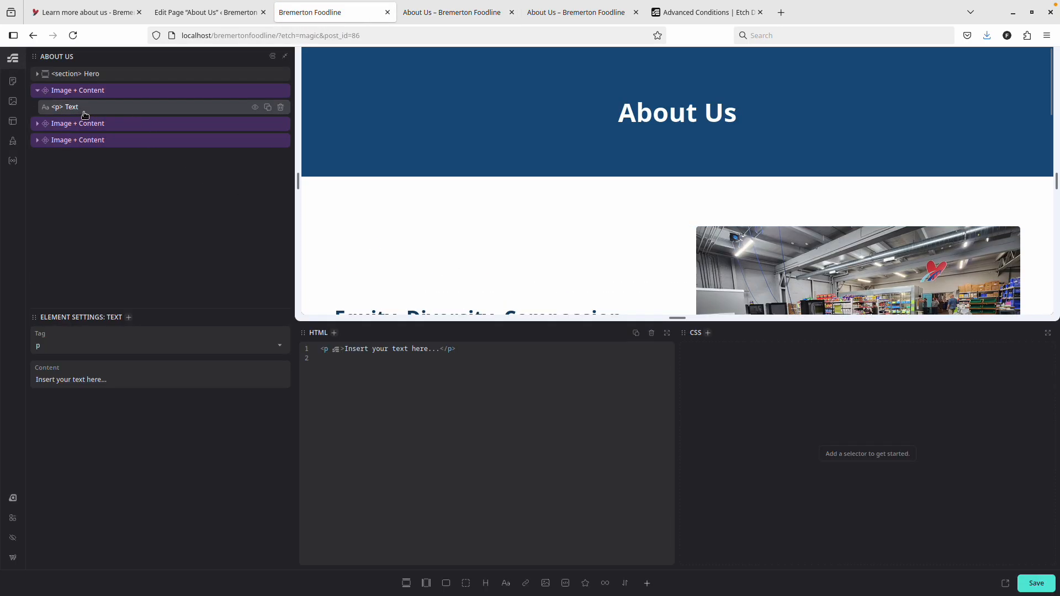
pyautogui.click(60, 92)
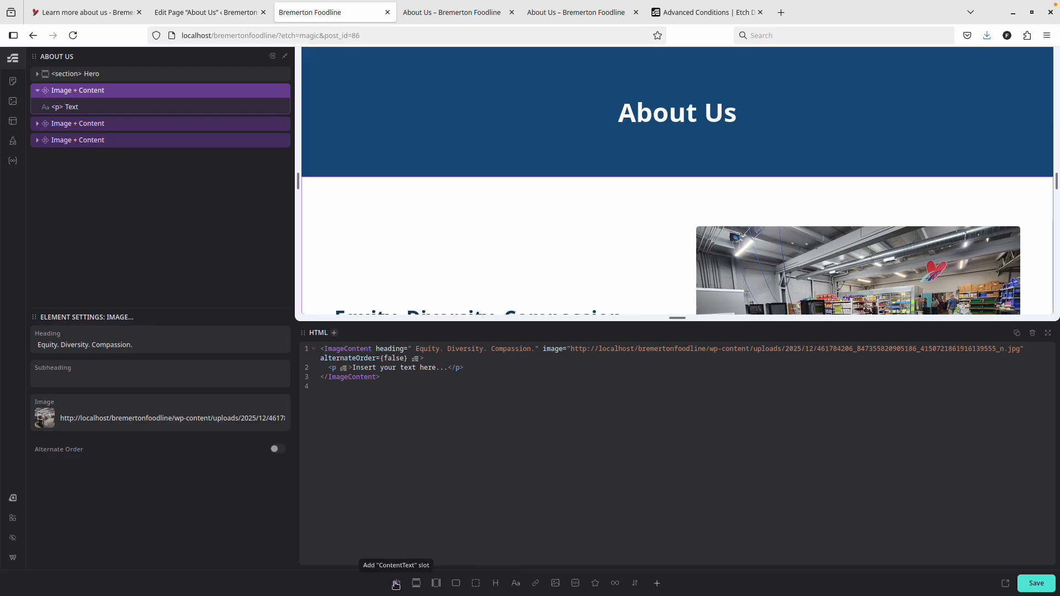
# Step: Add the ContentText slot to the Equity section's Image + Content component, move the text element into it and save the page
pyautogui.click(118, 106)
pyautogui.click(121, 92)
pyautogui.click(398, 585)
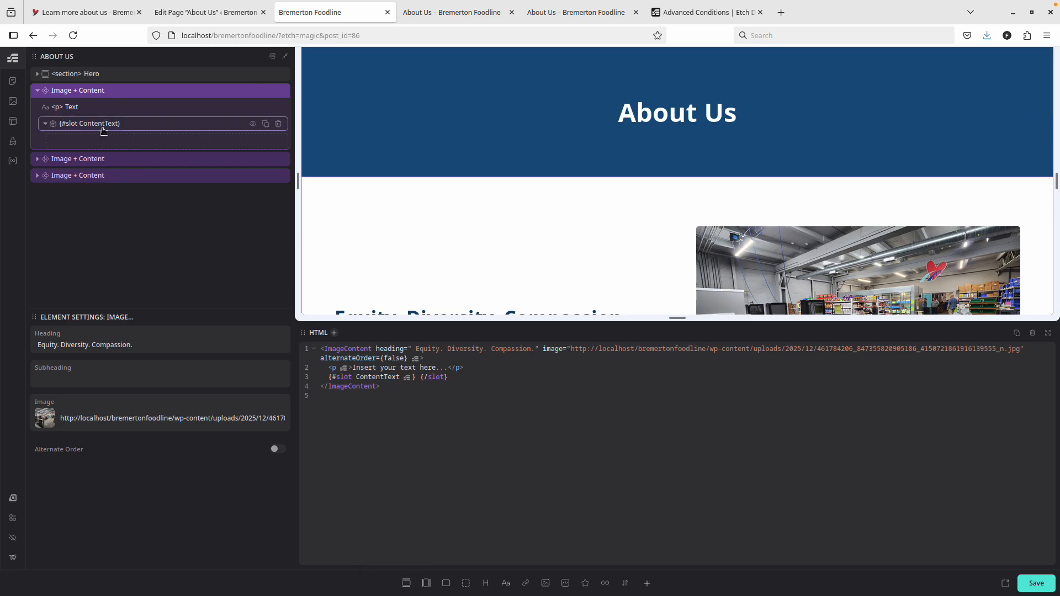
pyautogui.click(78, 106)
pyautogui.moveTo(86, 116); pyautogui.dragTo(147, 142)
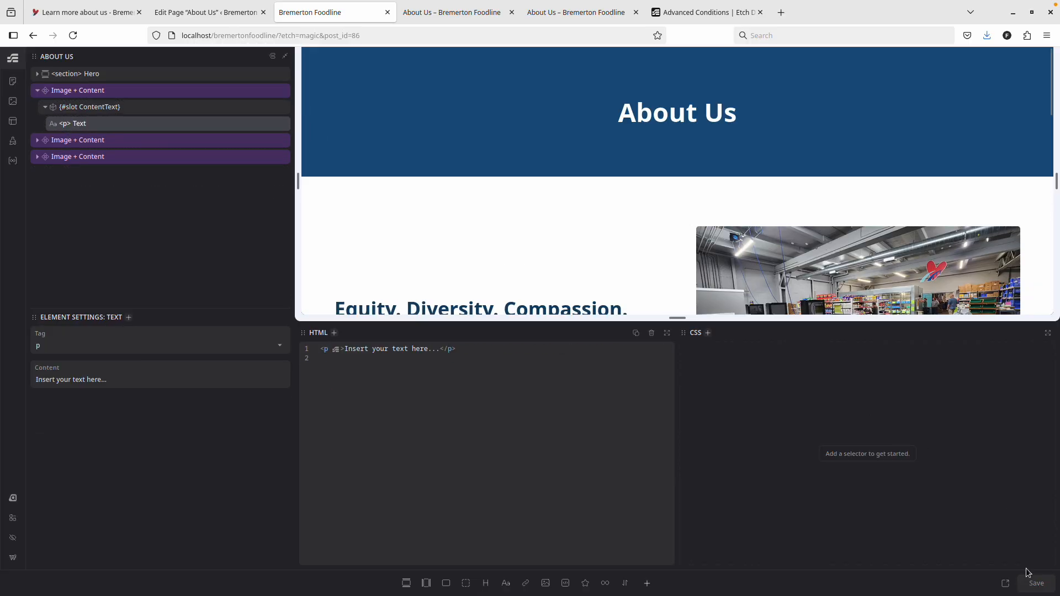
# Step: Switch to the WordPress page editor, reload it and select the placeholder text block under the Equity heading
pyautogui.click(187, 12)
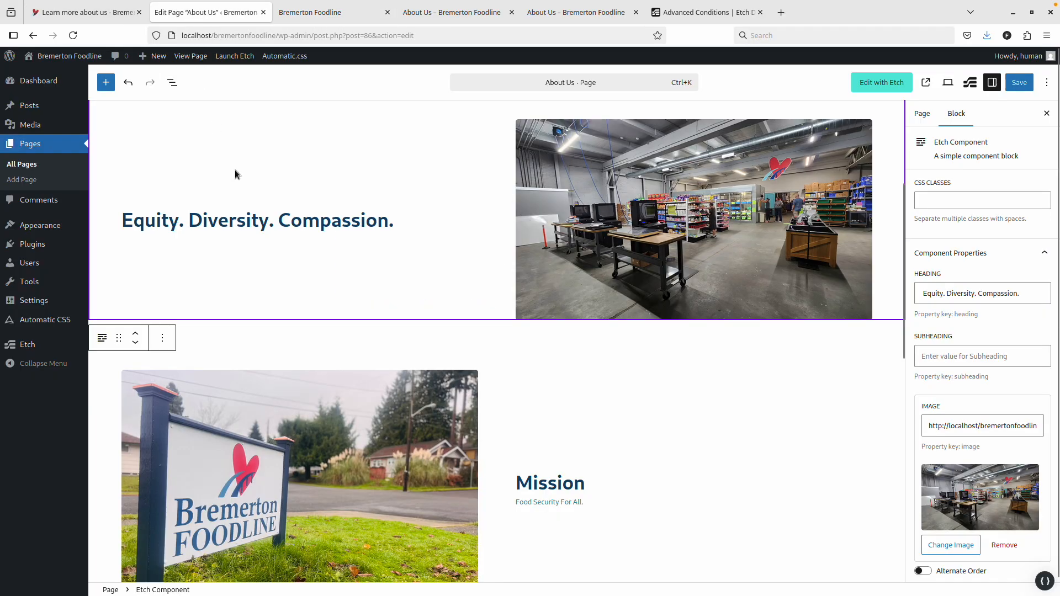
pyautogui.hotkey('ctrl', 'r')
pyautogui.click(587, 346)
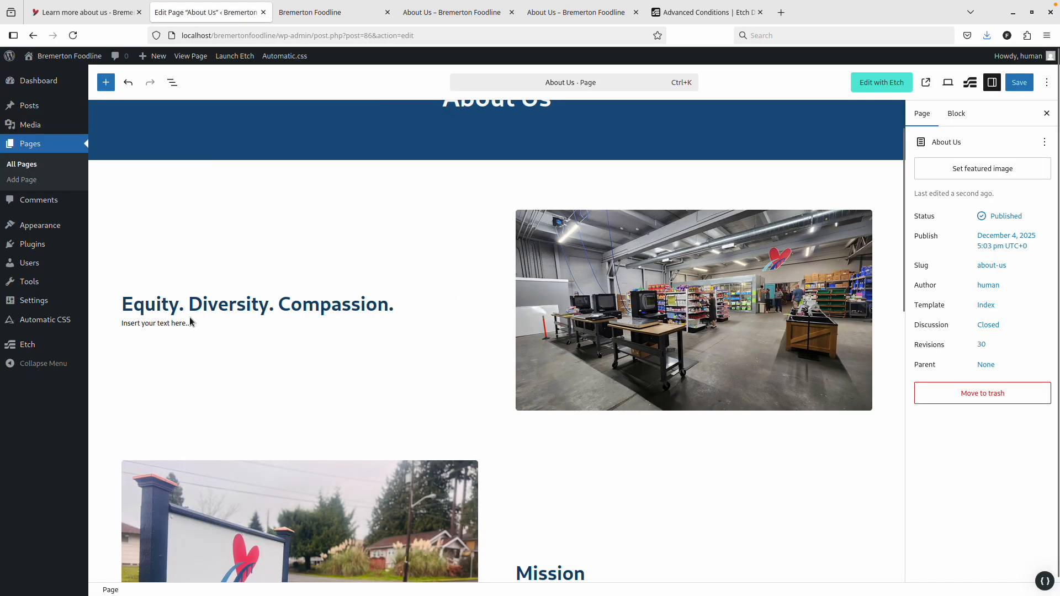
pyautogui.scroll(-2, 192, 324)
pyautogui.click(169, 217)
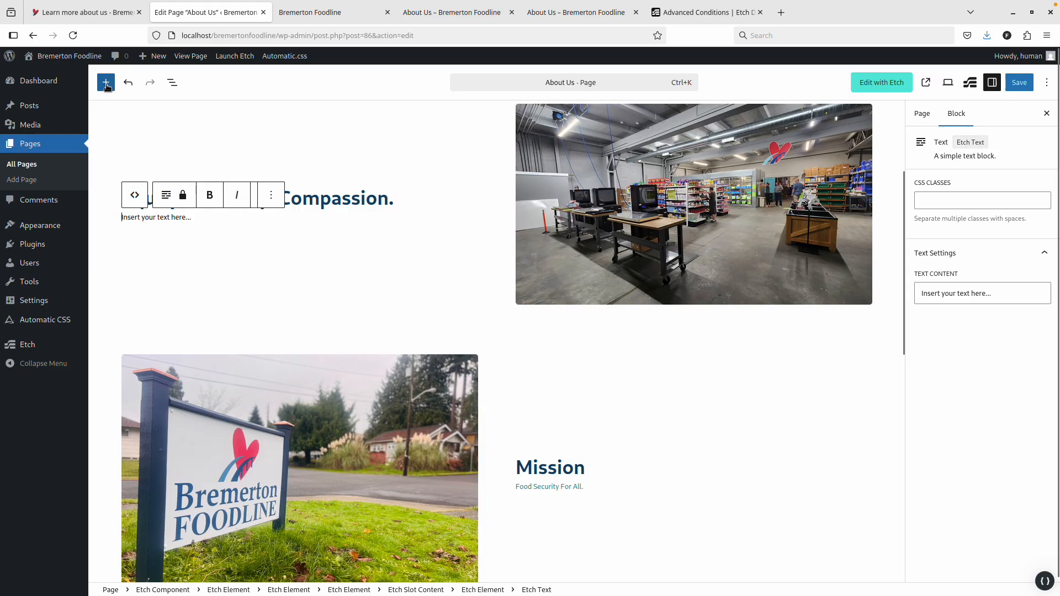
# Step: Copy the first Equity paragraph from the original Bremerton Foodline site and paste it over the placeholder text
pyautogui.click(115, 15)
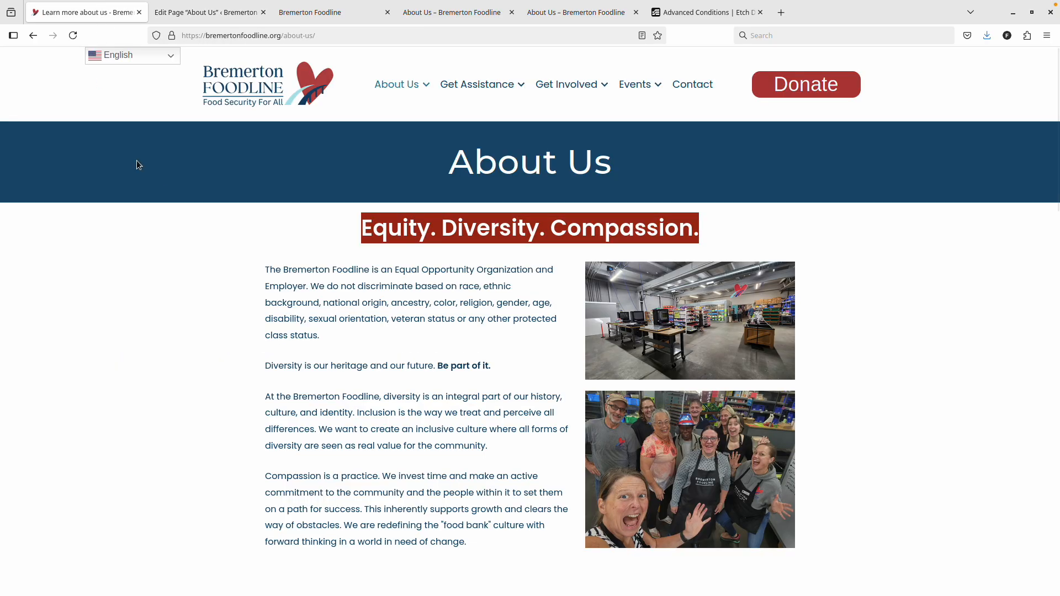
pyautogui.moveTo(328, 338); pyautogui.dragTo(265, 271)
pyautogui.hotkey('ctrl', 'c')
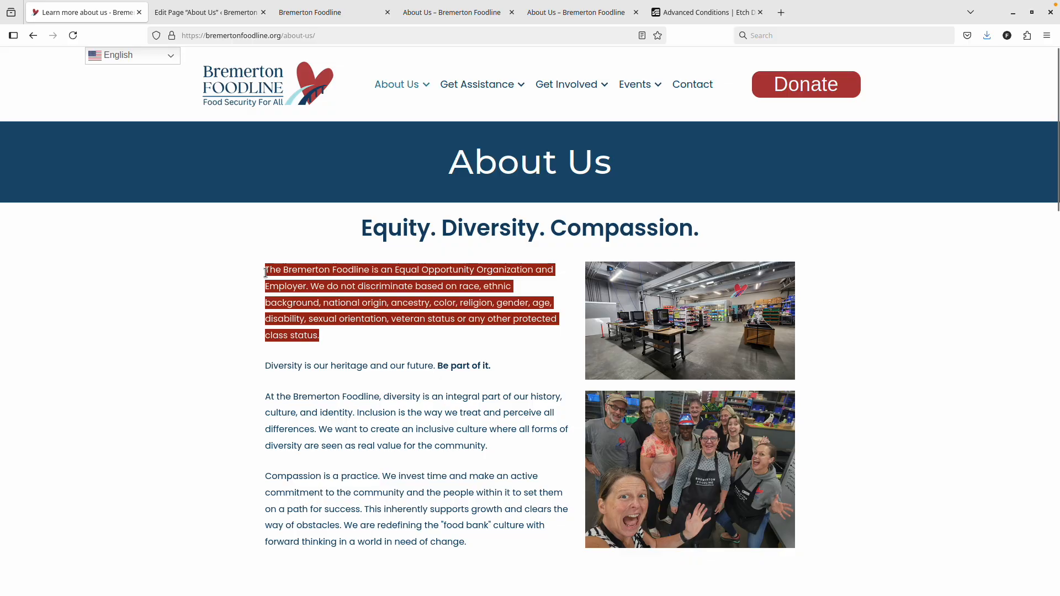
pyautogui.click(220, 13)
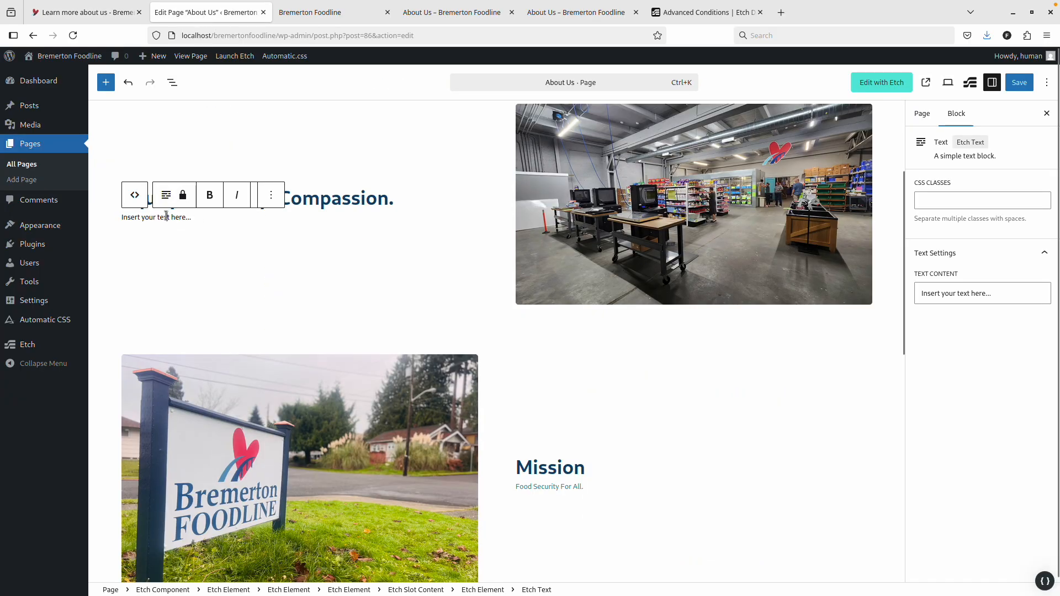
pyautogui.click(193, 218)
pyautogui.moveTo(192, 217); pyautogui.dragTo(121, 217)
pyautogui.hotkey('ctrl', 'v')
# Step: Try to start a new line in the Equity text block for the original site's "Diversity is our heritage and our future" sentence
pyautogui.hotkey('ctrl', 'shift', 'Tab')
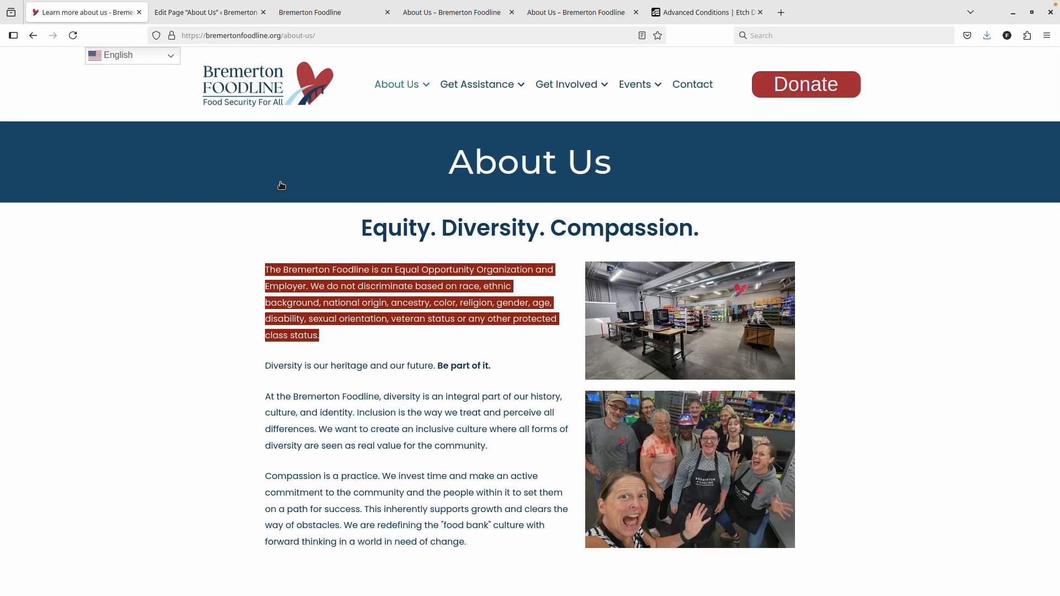
pyautogui.tripleClick(321, 365)
pyautogui.hotkey('ctrl', 'Tab')
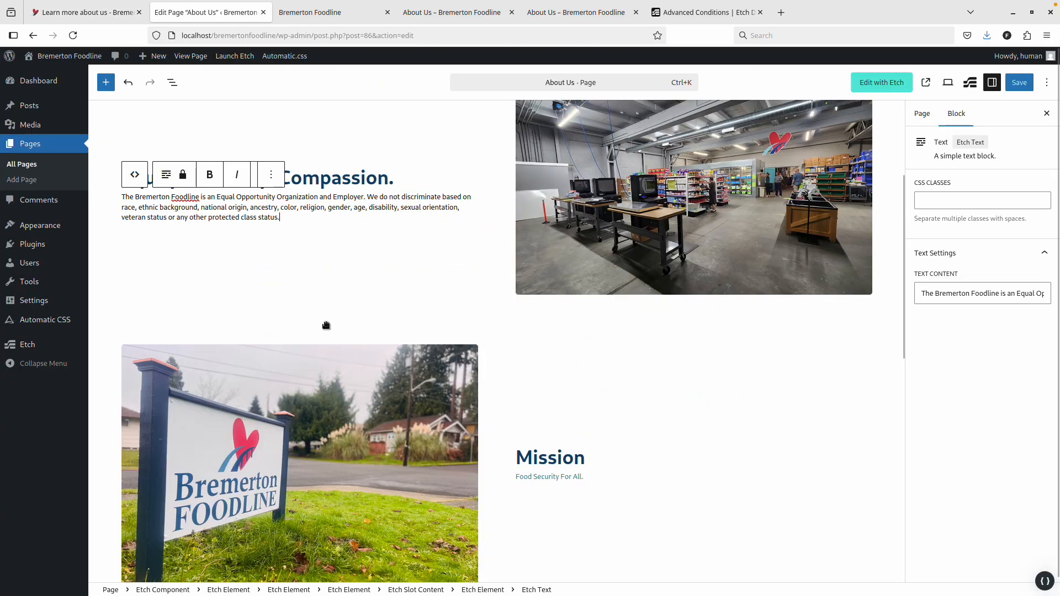
pyautogui.press('Return')
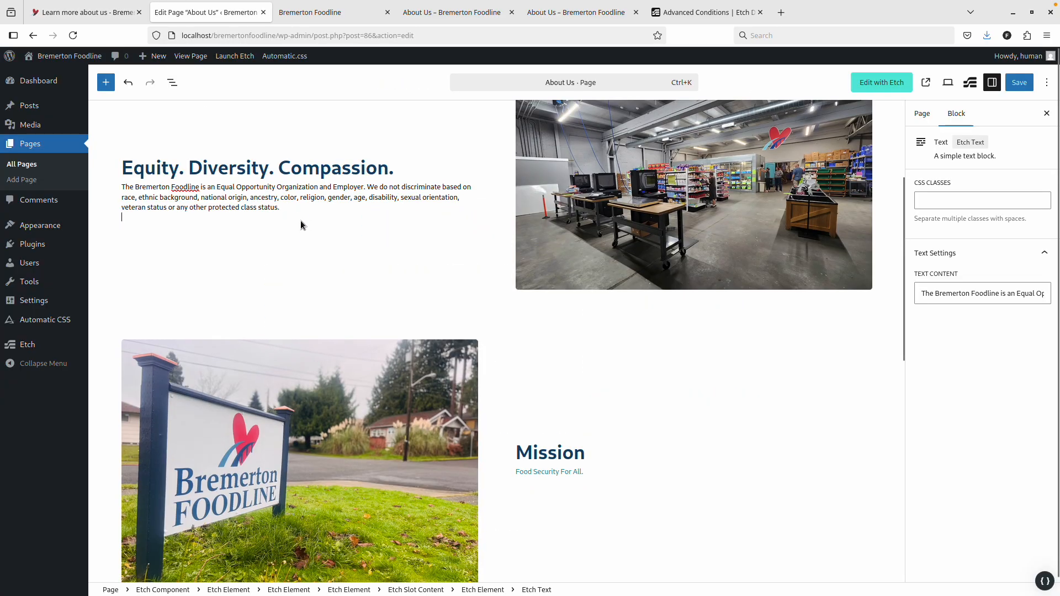
pyautogui.press('BackSpace')
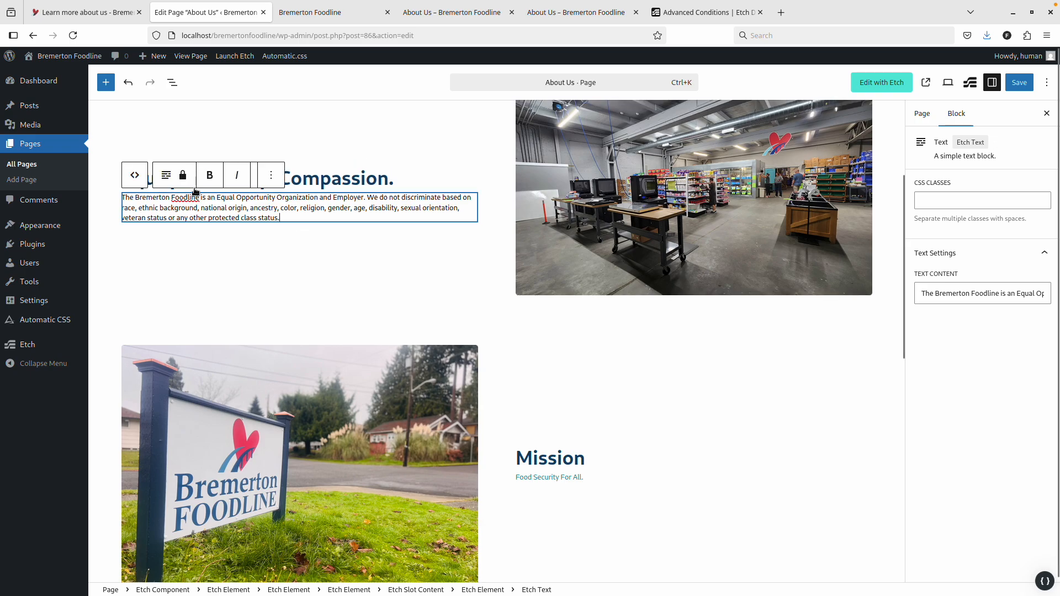
# Step: Insert a Paragraph block inside the Equity section's text element, below the existing text
pyautogui.click(289, 220)
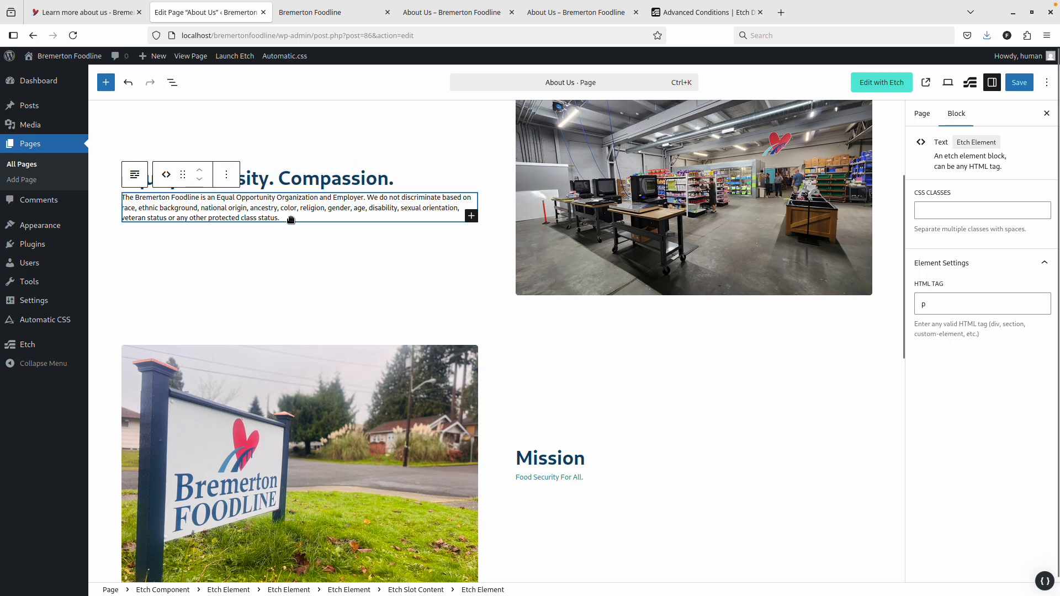
pyautogui.click(471, 216)
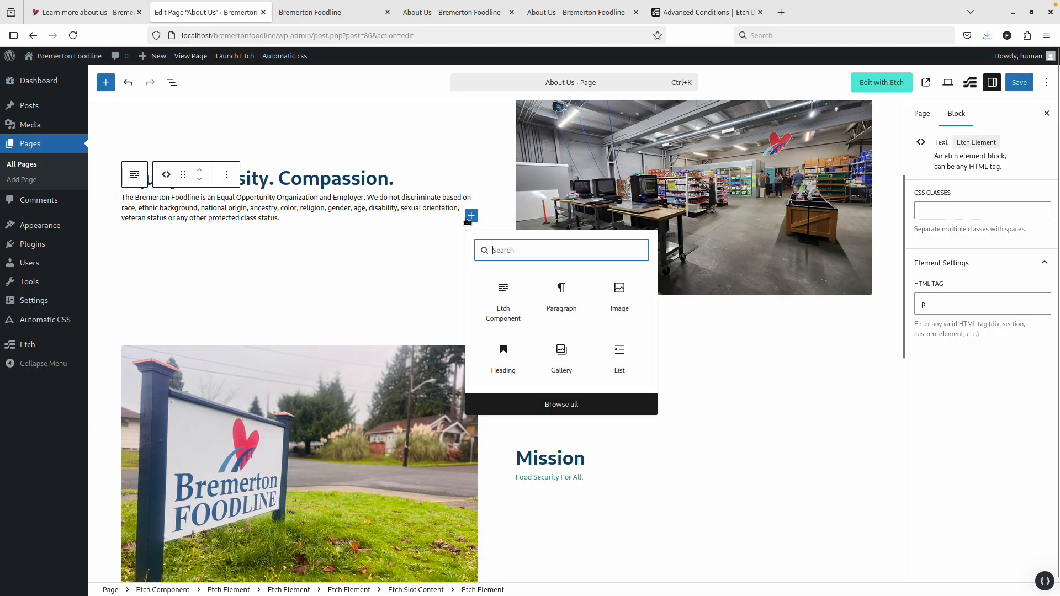
pyautogui.click(571, 297)
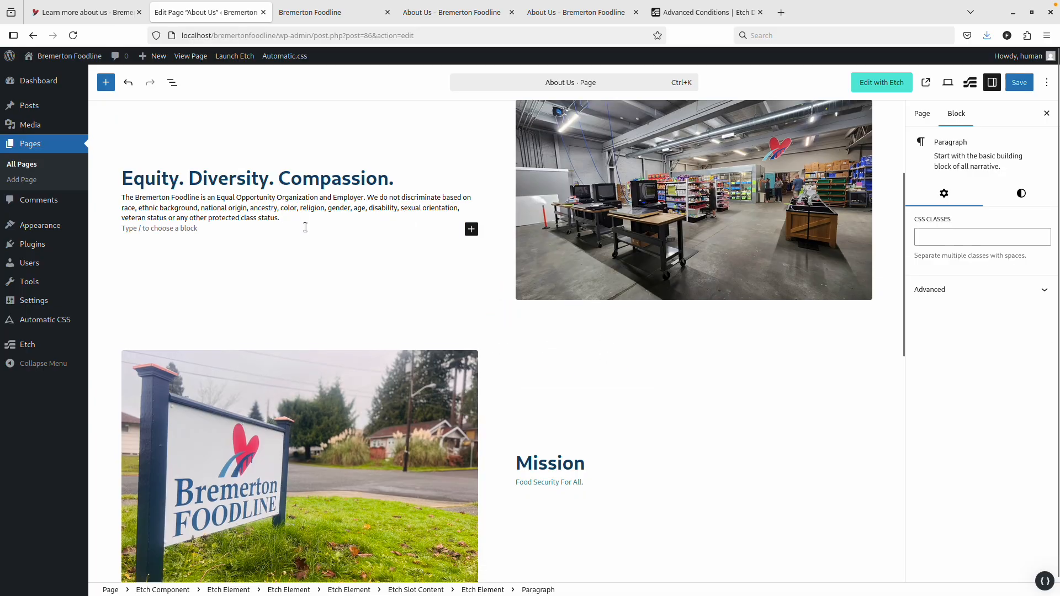
# Step: Copy all four Equity paragraphs from the original About Us page and paste them into the new Paragraph block
pyautogui.click(124, 21)
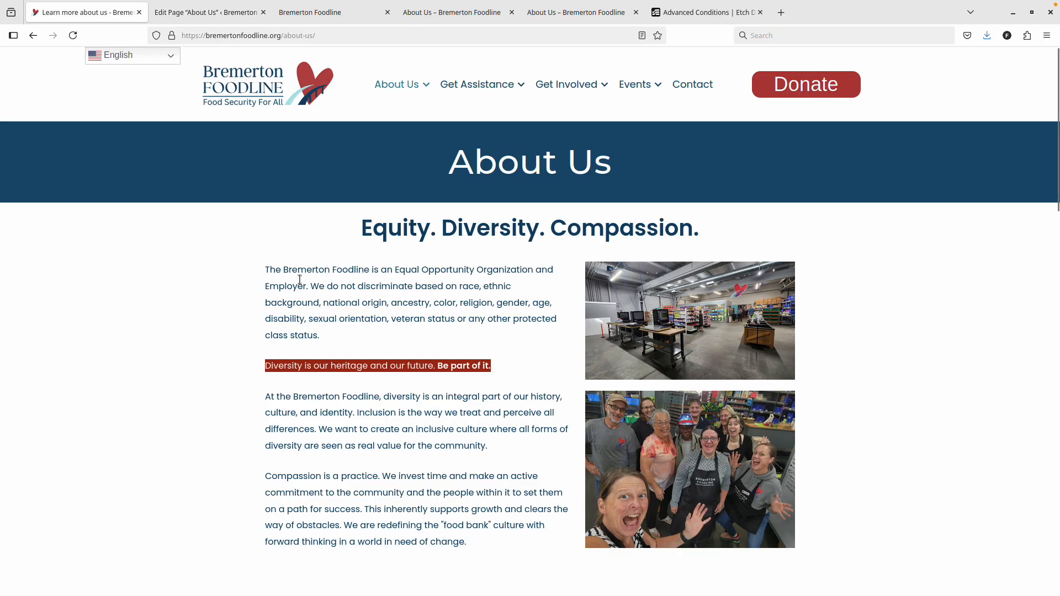
pyautogui.moveTo(265, 269); pyautogui.dragTo(479, 547)
pyautogui.hotkey('ctrl', 'c')
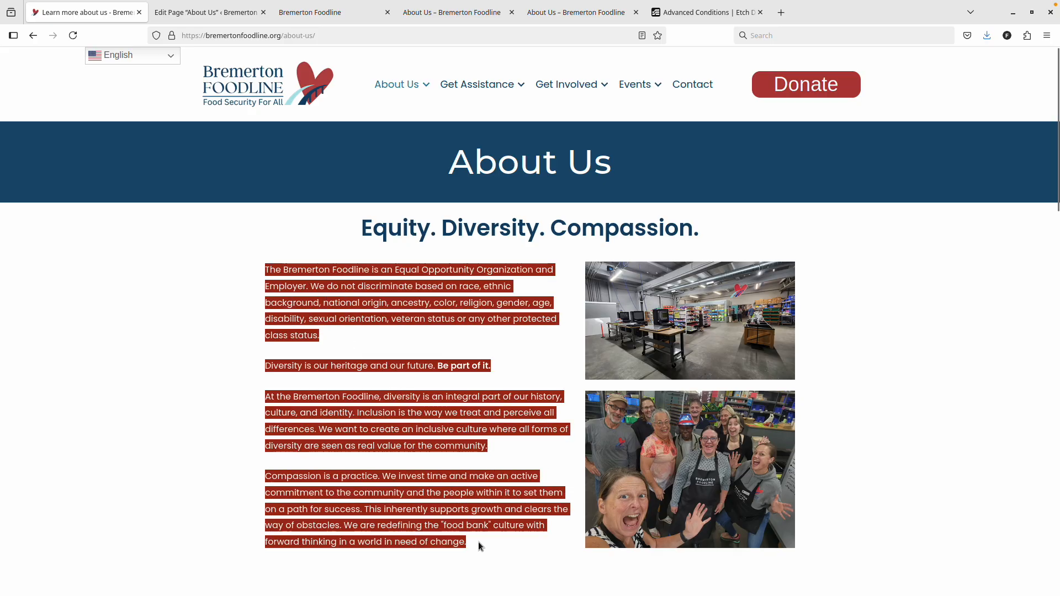
pyautogui.hotkey('ctrl', 'Tab')
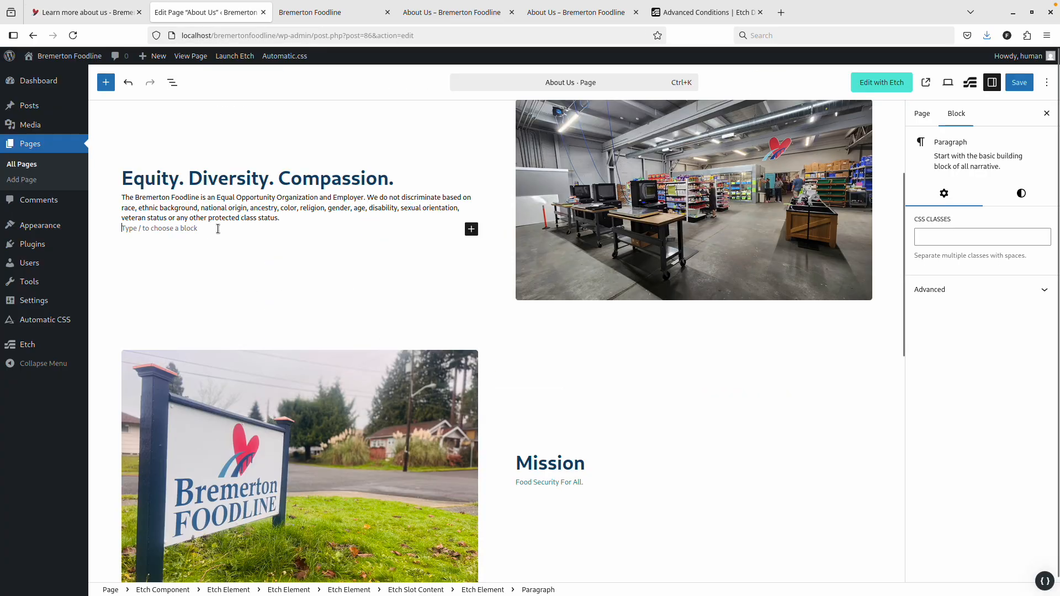
pyautogui.hotkey('ctrl', 'v')
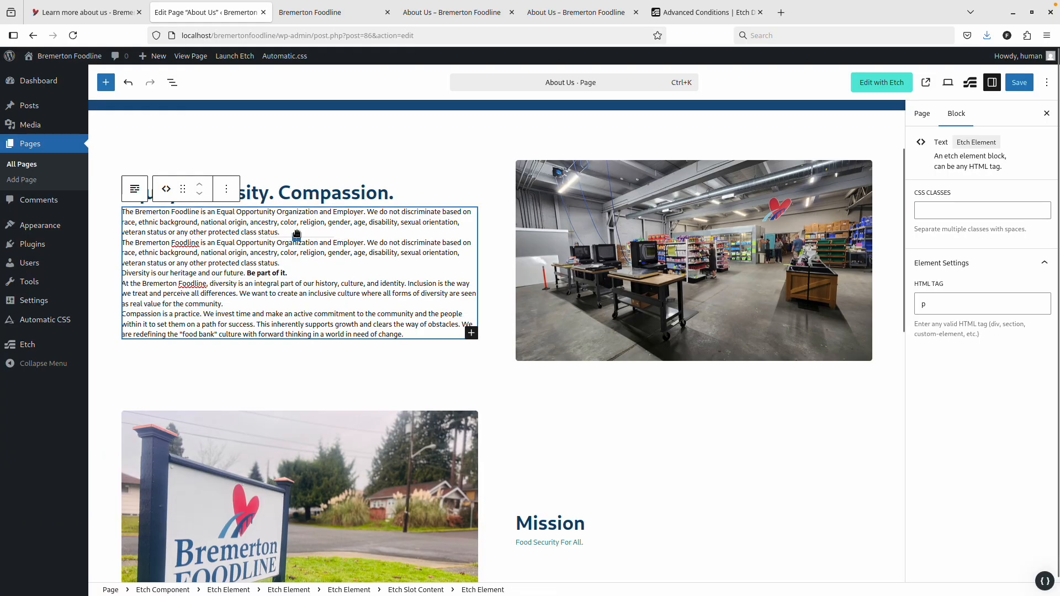
# Step: Delete the duplicate first paragraph from the Etch text block above the pasted paragraphs
pyautogui.click(296, 234)
pyautogui.click(276, 232)
pyautogui.doubleClick(278, 232)
pyautogui.click(280, 232)
pyautogui.click(282, 233)
pyautogui.click(284, 244)
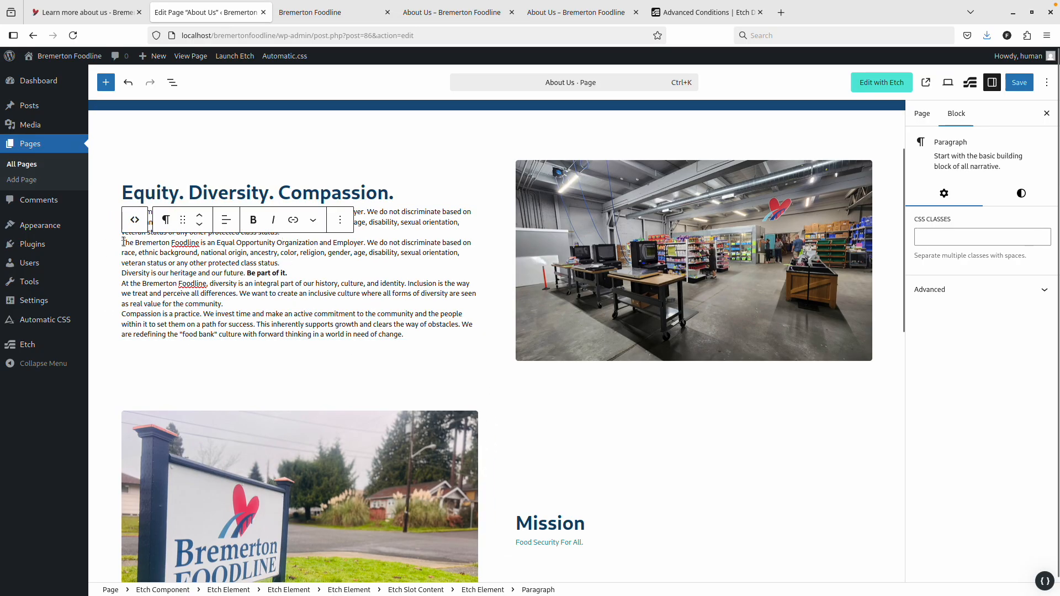
pyautogui.press('BackSpace')
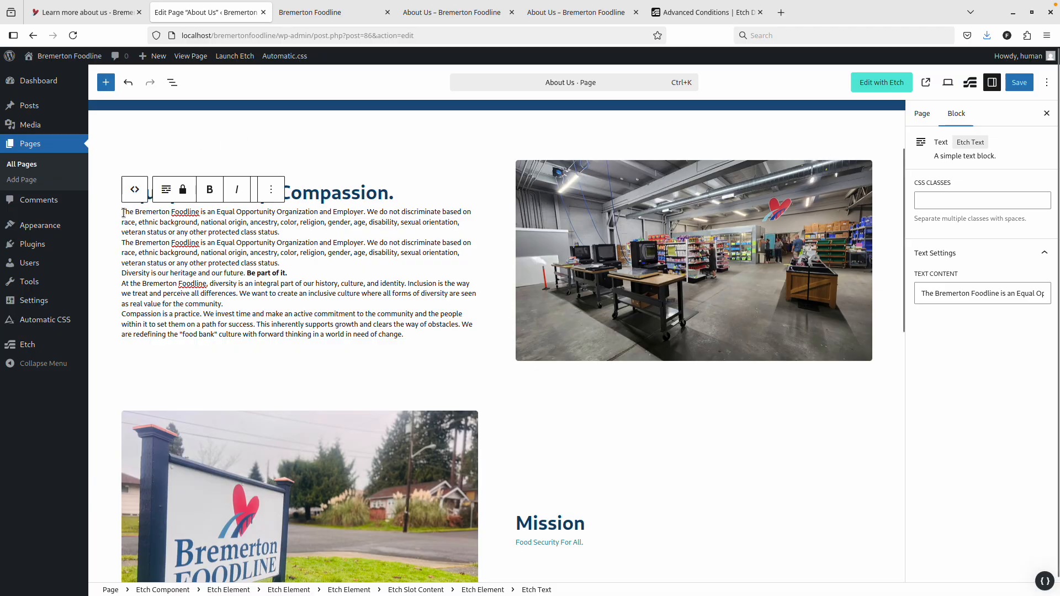
pyautogui.moveTo(123, 212); pyautogui.dragTo(300, 236)
pyautogui.press('BackSpace')
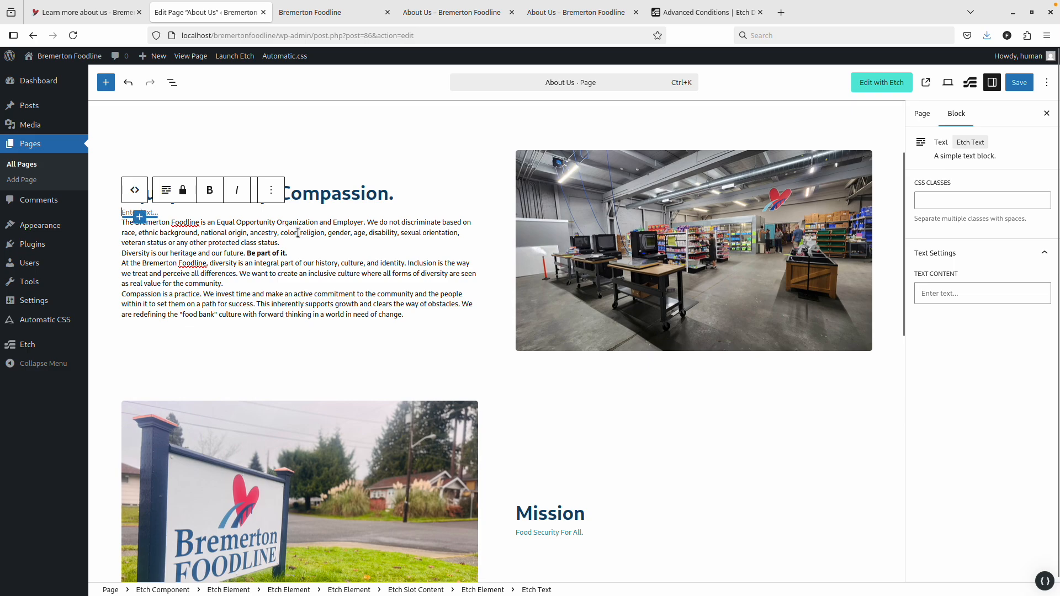
# Step: Compare the block options of the empty Etch text block with those of the pasted Equity Paragraph blocks, looking for deletion
pyautogui.click(271, 190)
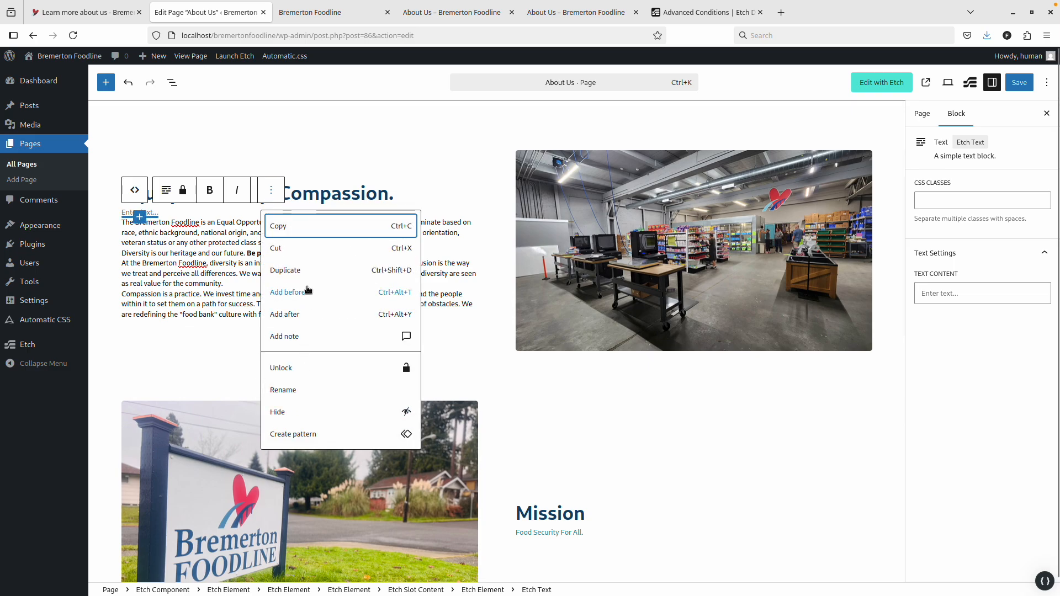
pyautogui.tripleClick(162, 271)
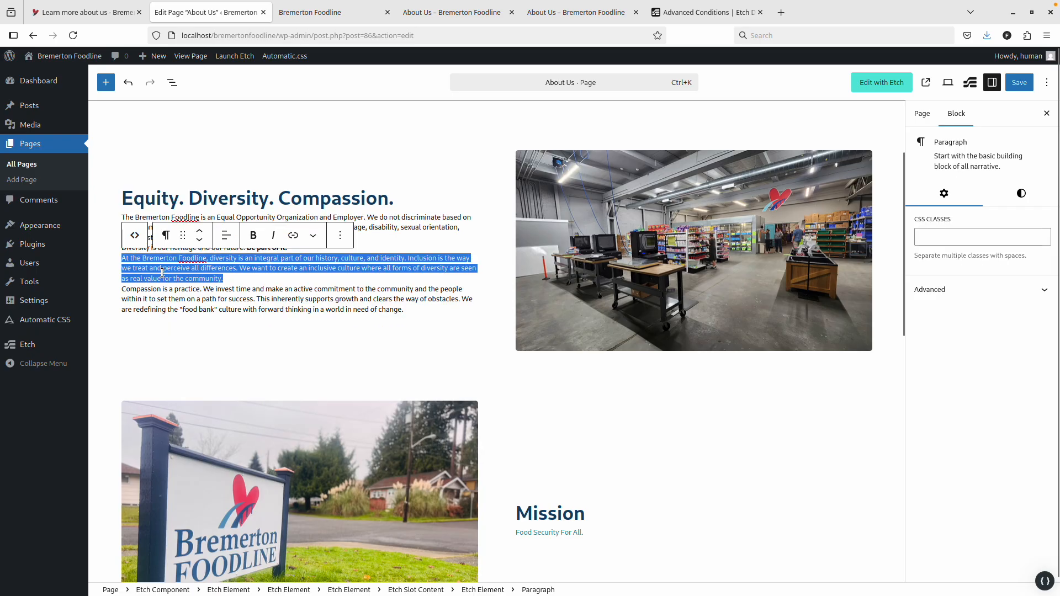
pyautogui.click(181, 286)
pyautogui.moveTo(409, 307); pyautogui.dragTo(107, 220)
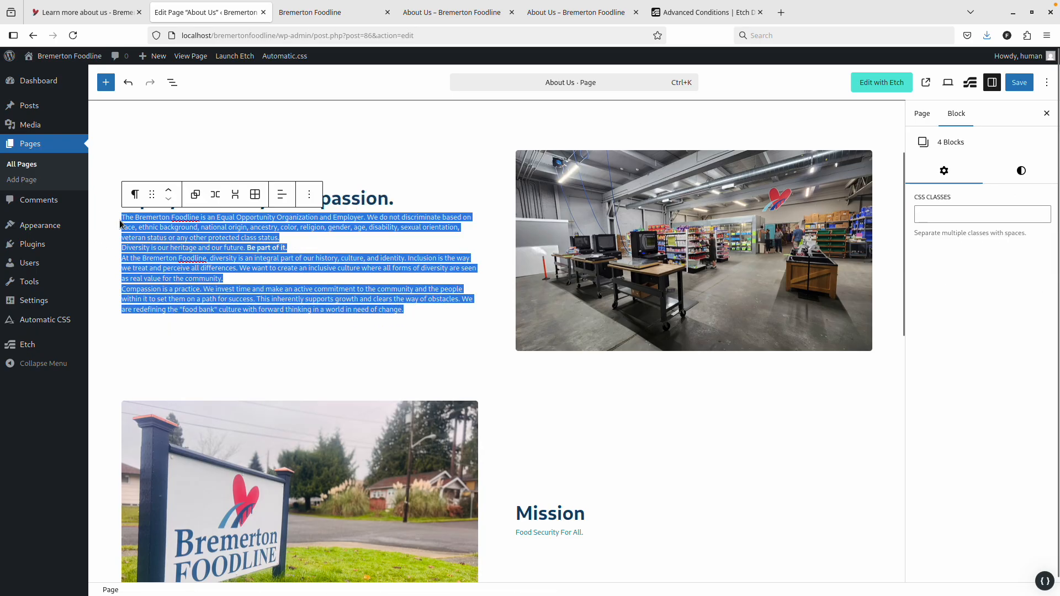
pyautogui.click(189, 227)
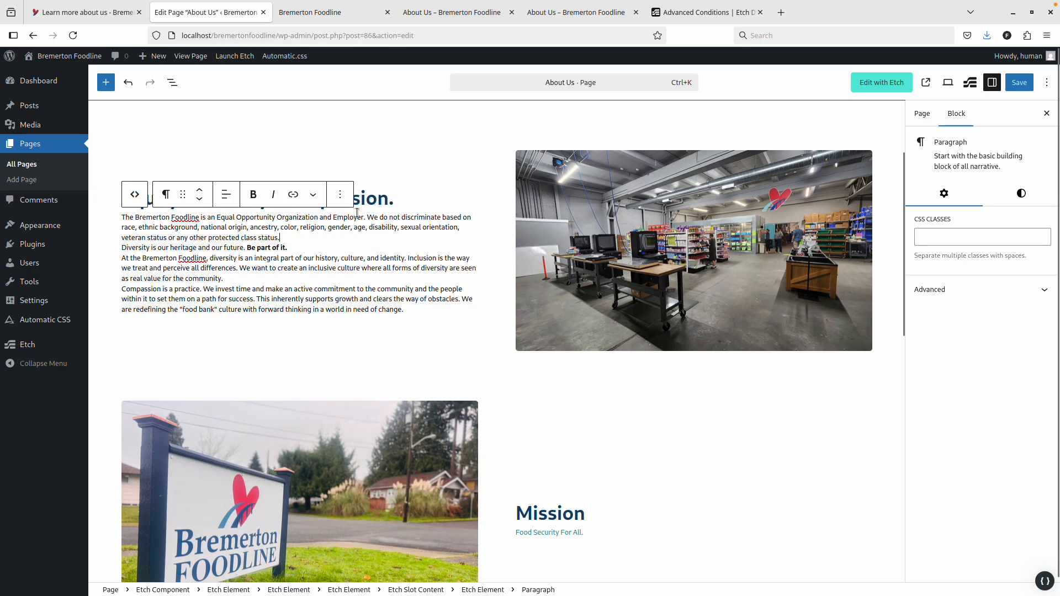
pyautogui.click(340, 200)
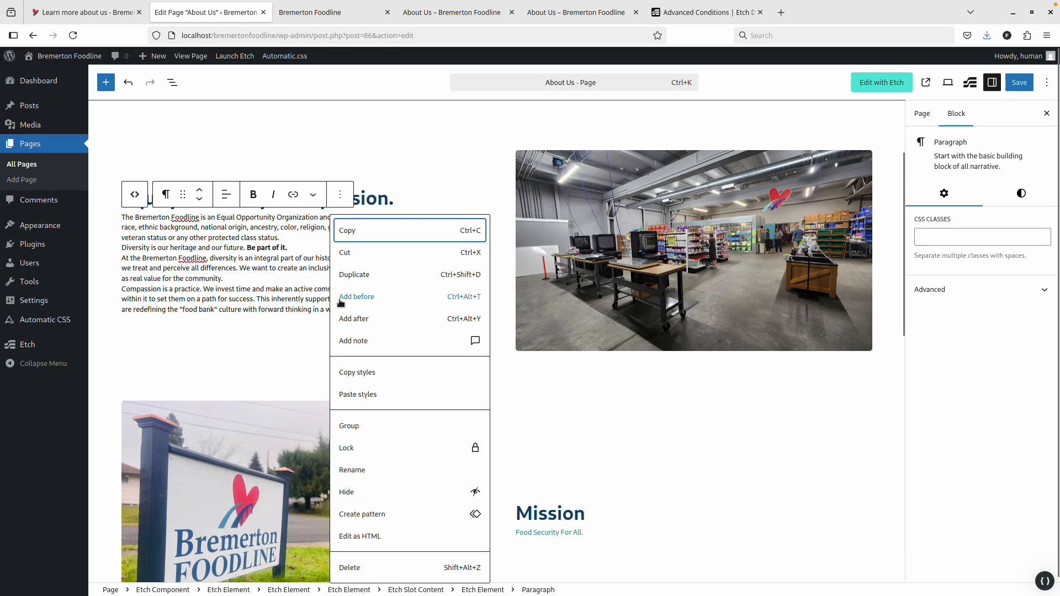
pyautogui.click(293, 299)
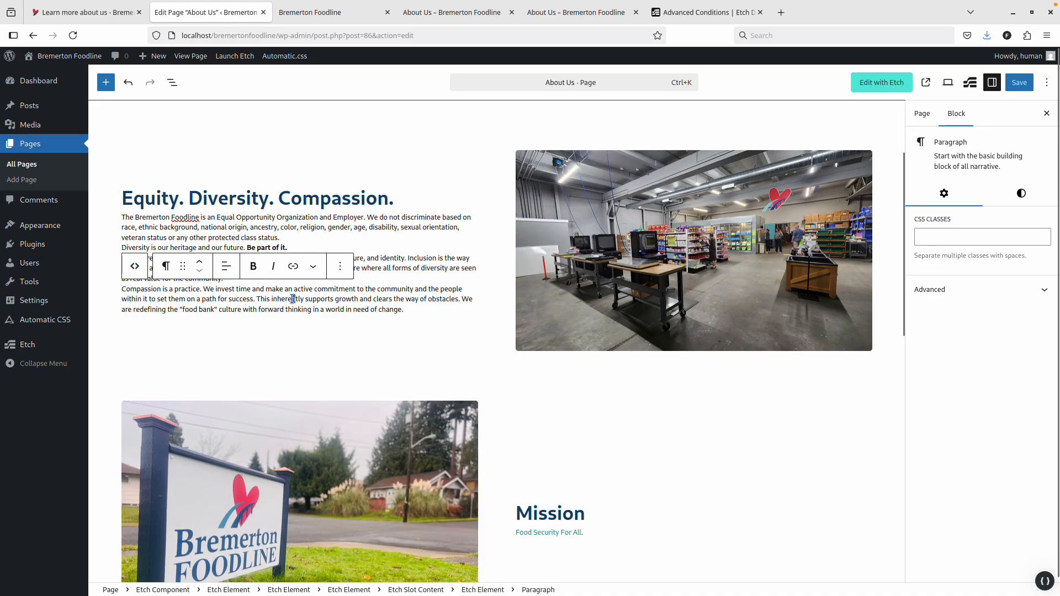
pyautogui.click(340, 268)
pyautogui.scroll(-3, 374, 342)
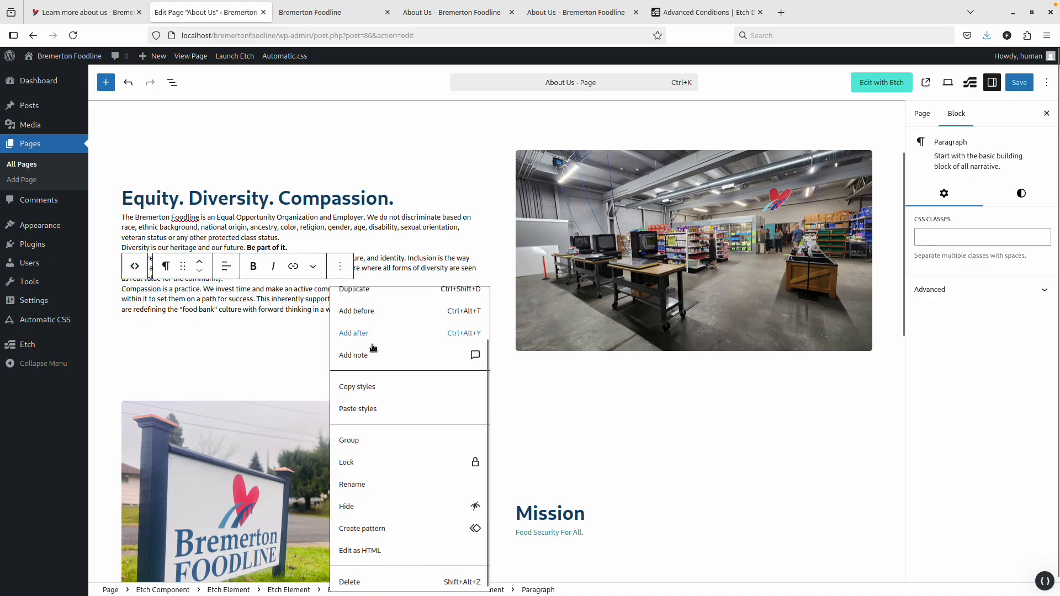
pyautogui.click(246, 379)
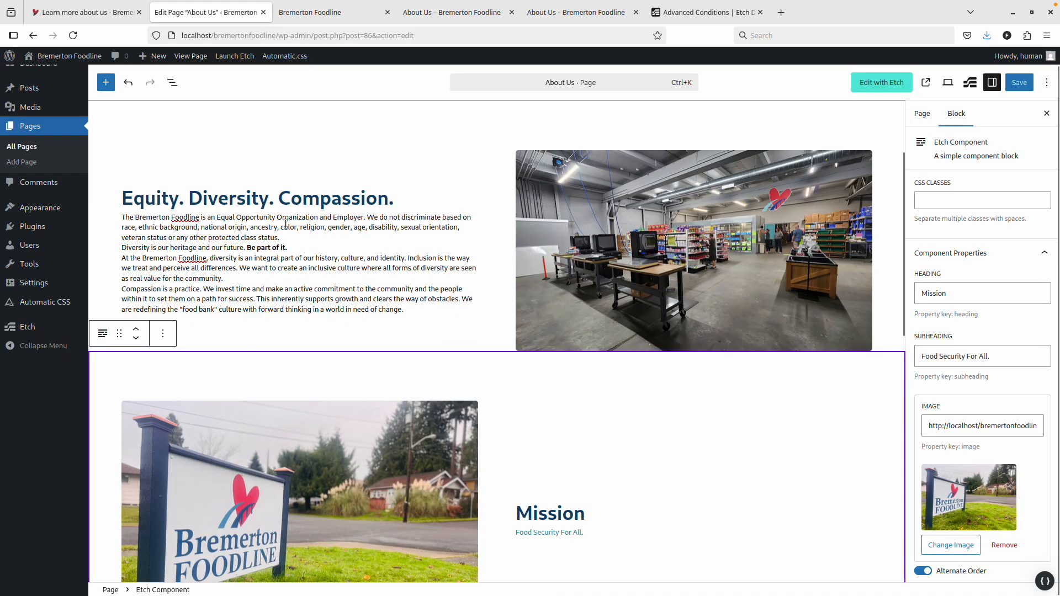
# Step: Delete the first Equity paragraph, "The Bremerton Foodline is an Equal Opportunity Organization and Employer", and save the page
pyautogui.click(285, 219)
pyautogui.click(343, 199)
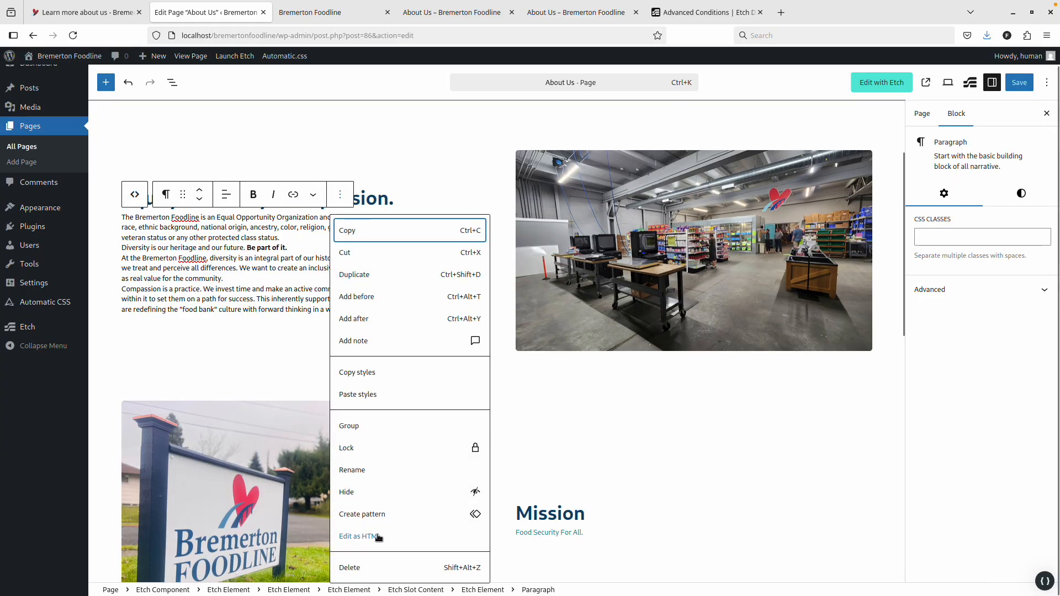
pyautogui.click(377, 568)
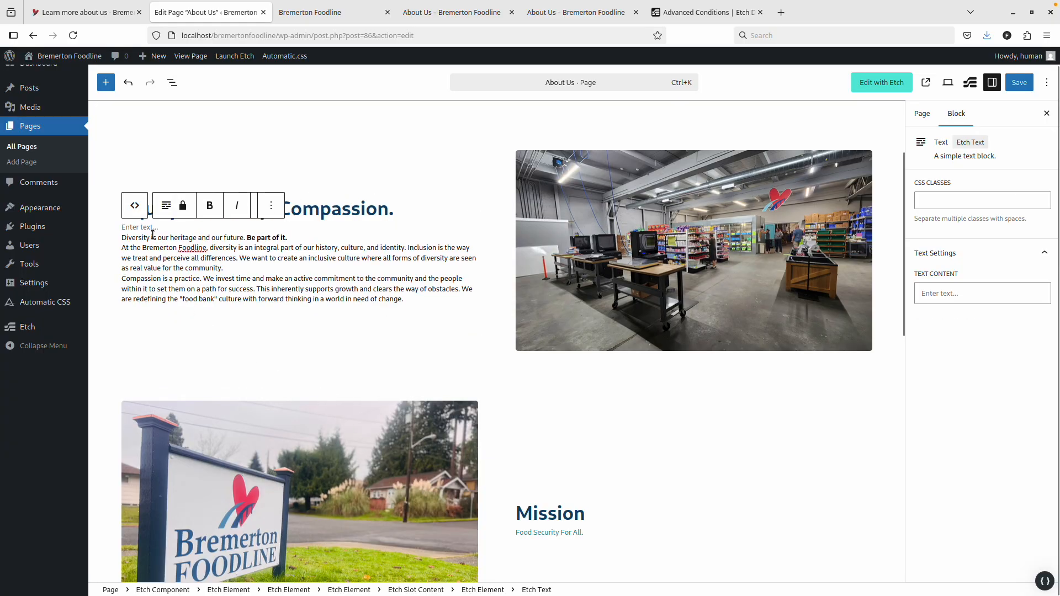
pyautogui.scroll(-1, 157, 231)
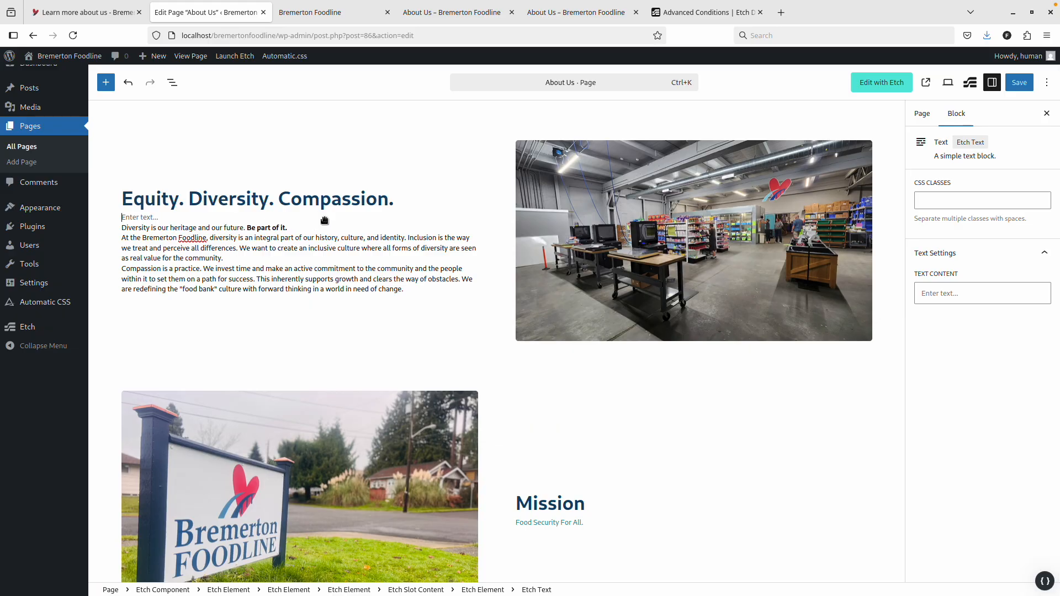
pyautogui.click(1020, 82)
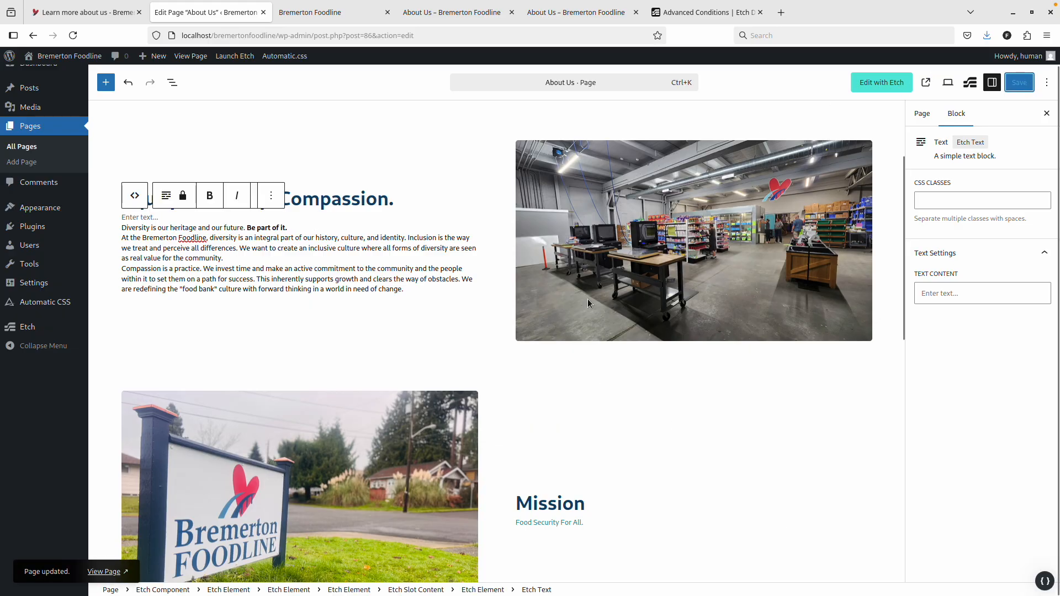
# Step: Check the Equity text on the local live About Us page and copy all four Equity paragraphs from the original site
pyautogui.click(304, 14)
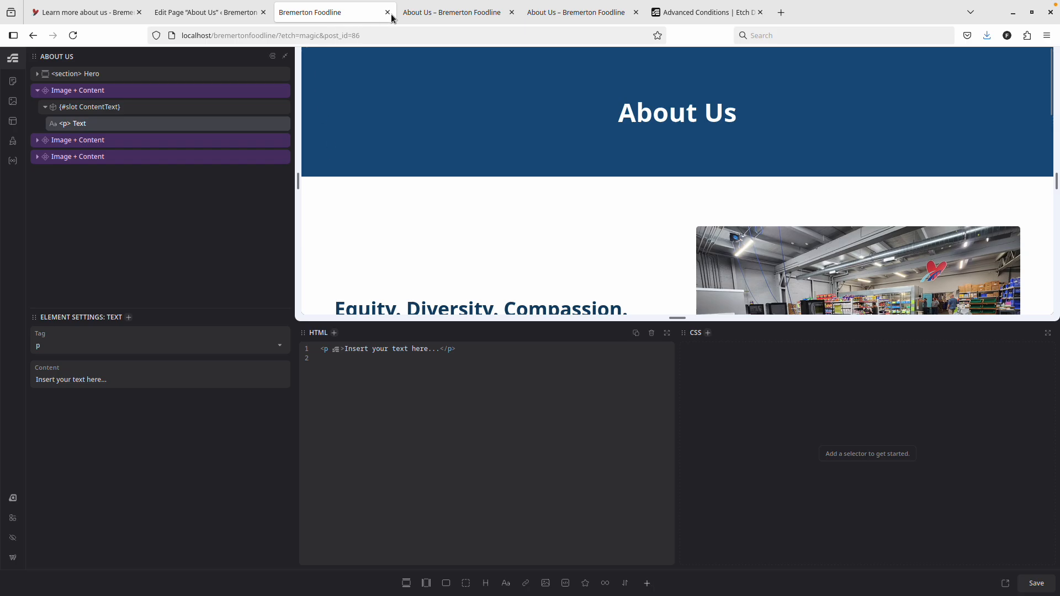
pyautogui.click(406, 16)
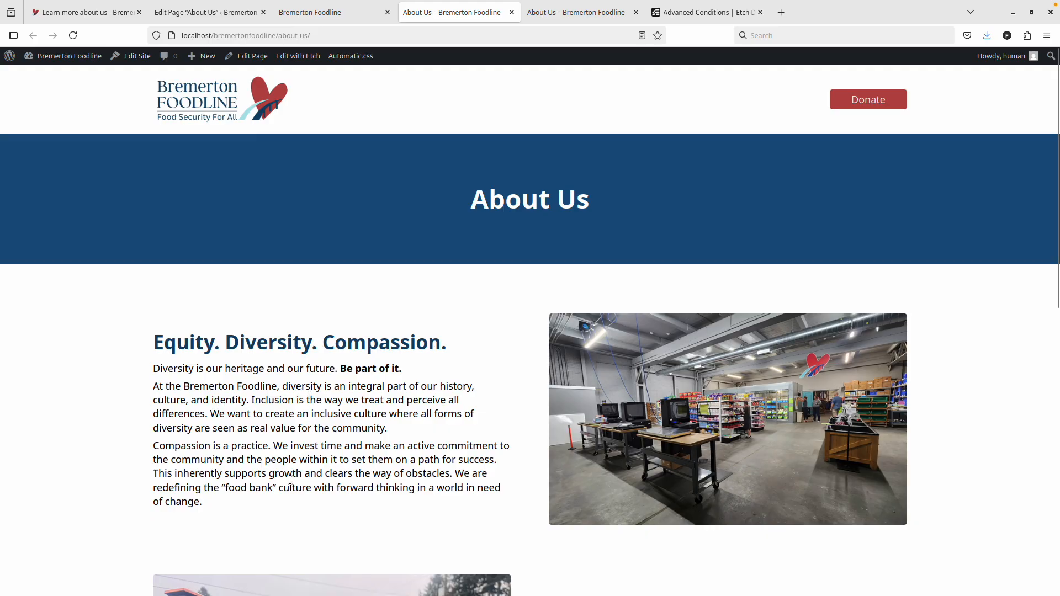
pyautogui.click(101, 15)
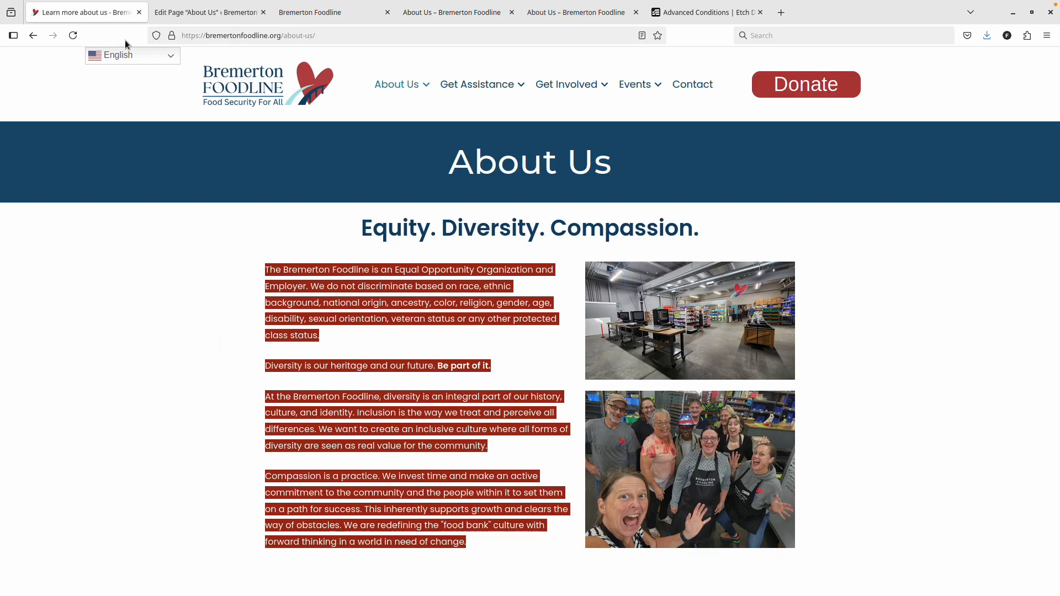
pyautogui.click(295, 291)
pyautogui.moveTo(478, 547); pyautogui.dragTo(252, 275)
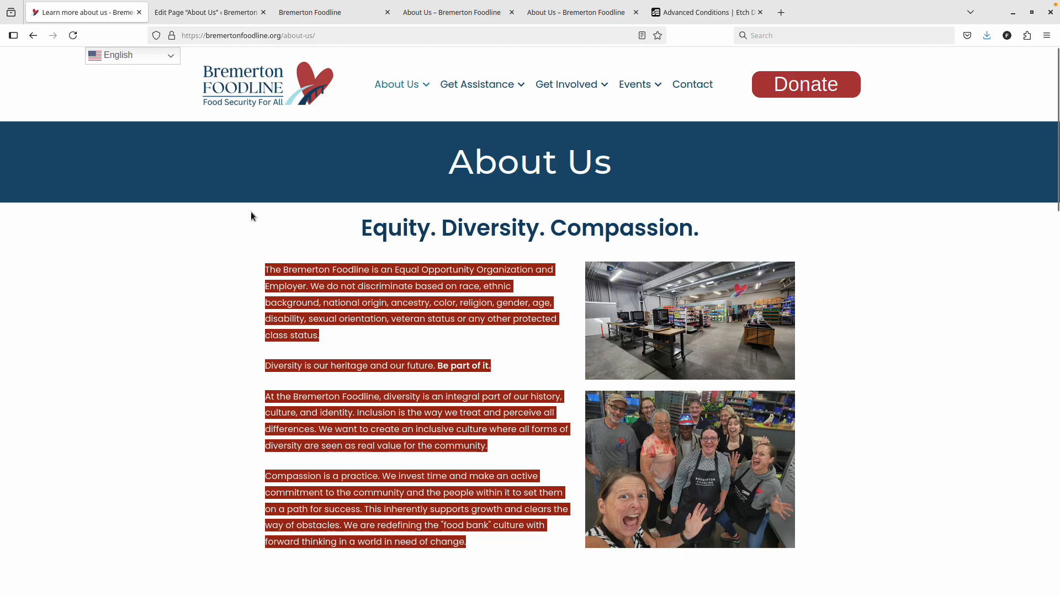
# Step: In the WordPress page editor, delete the Equity paragraphs starting "Compassion is a practice" and "At the Bremerton Foodline"
pyautogui.click(205, 12)
pyautogui.tripleClick(232, 279)
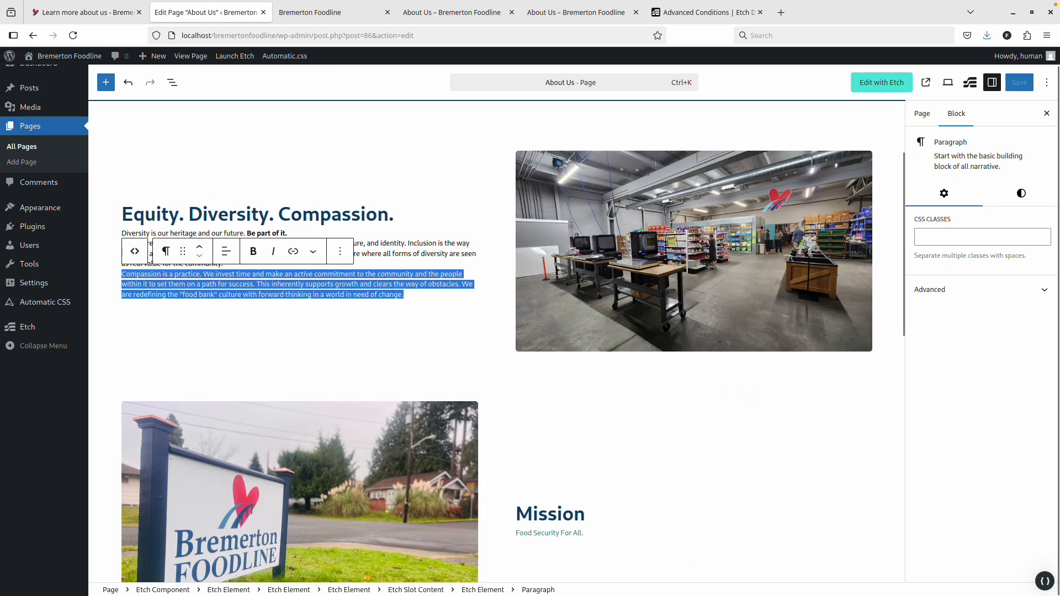
pyautogui.click(339, 256)
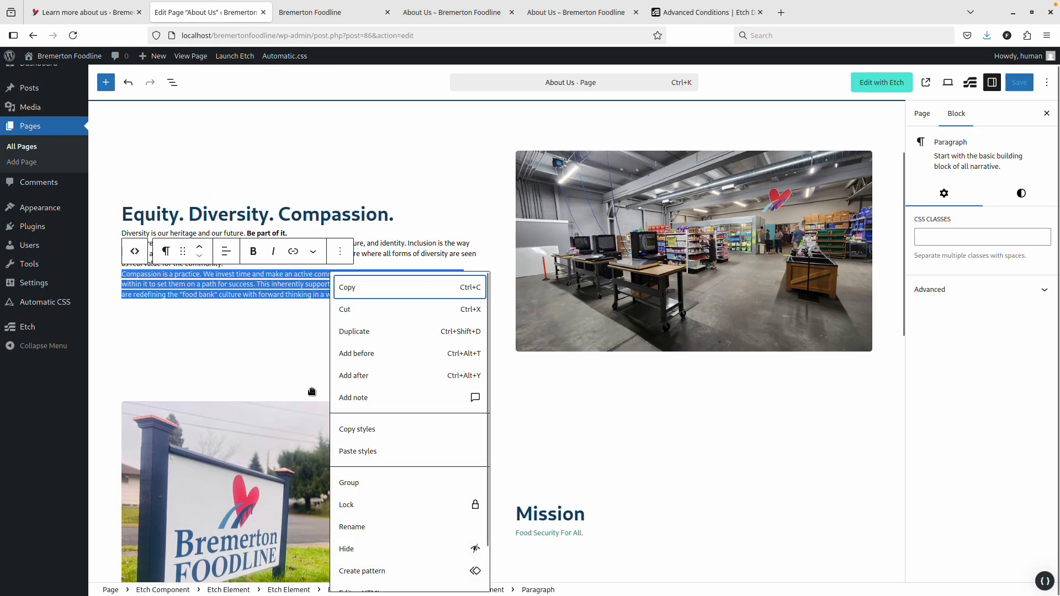
pyautogui.click(347, 570)
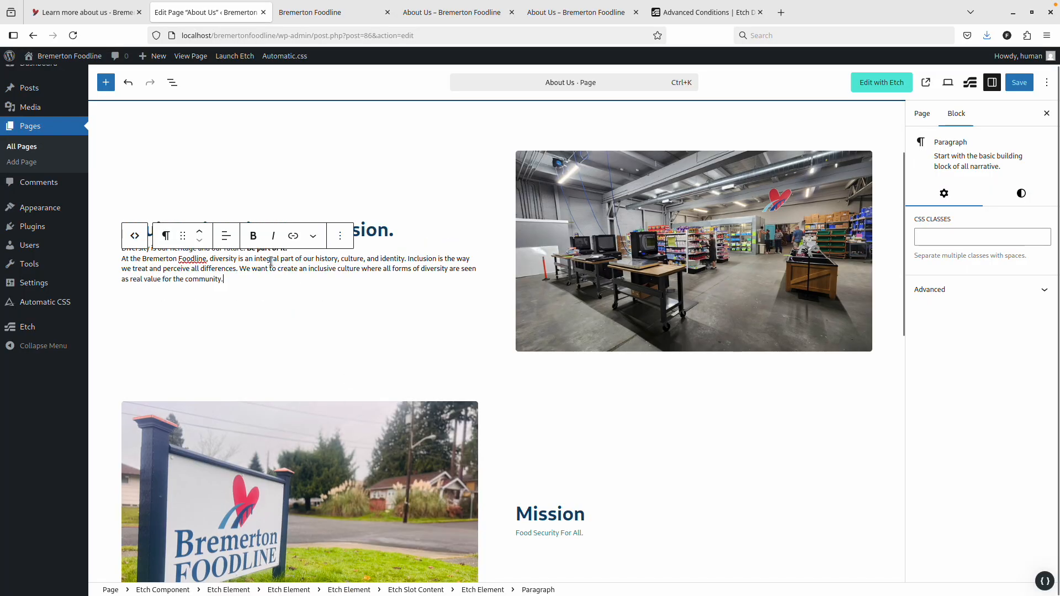
pyautogui.click(340, 237)
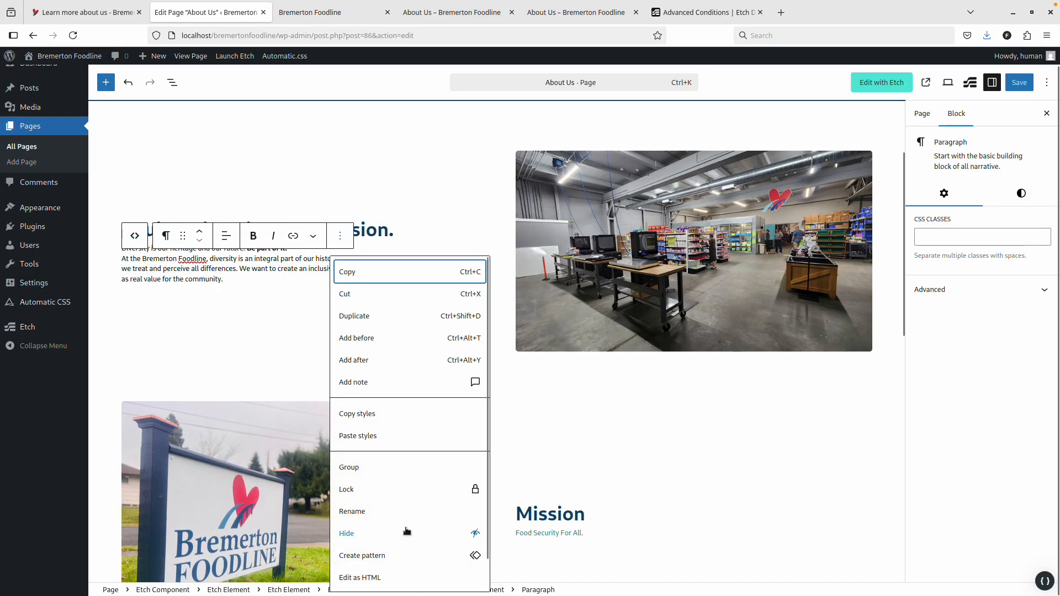
pyautogui.scroll(-1, 382, 575)
pyautogui.click(383, 580)
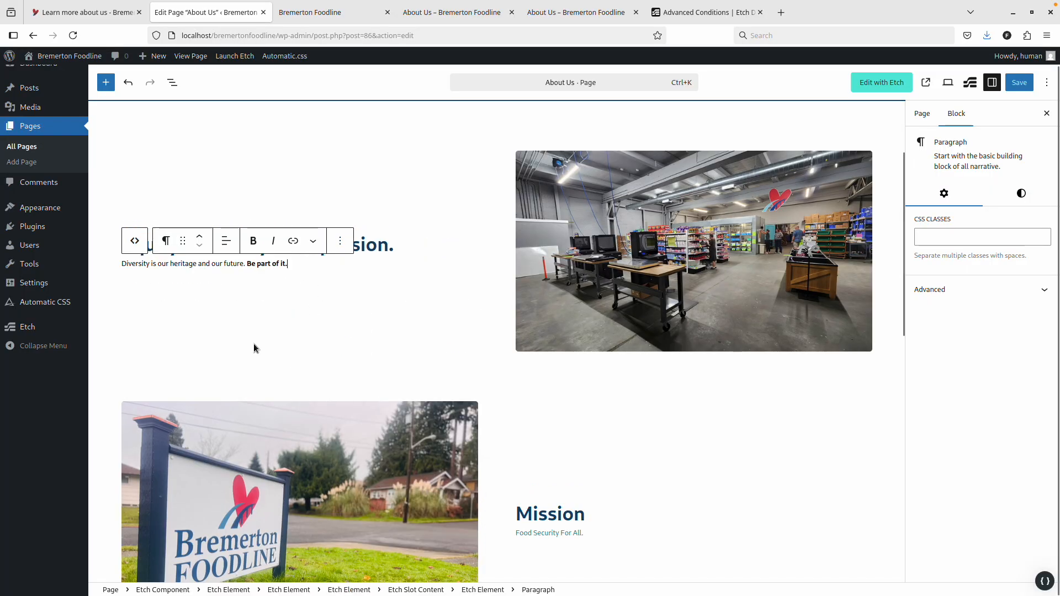
# Step: Replace the remaining "Diversity is our heritage and our future" paragraph with the four copied Equity paragraphs
pyautogui.tripleClick(287, 264)
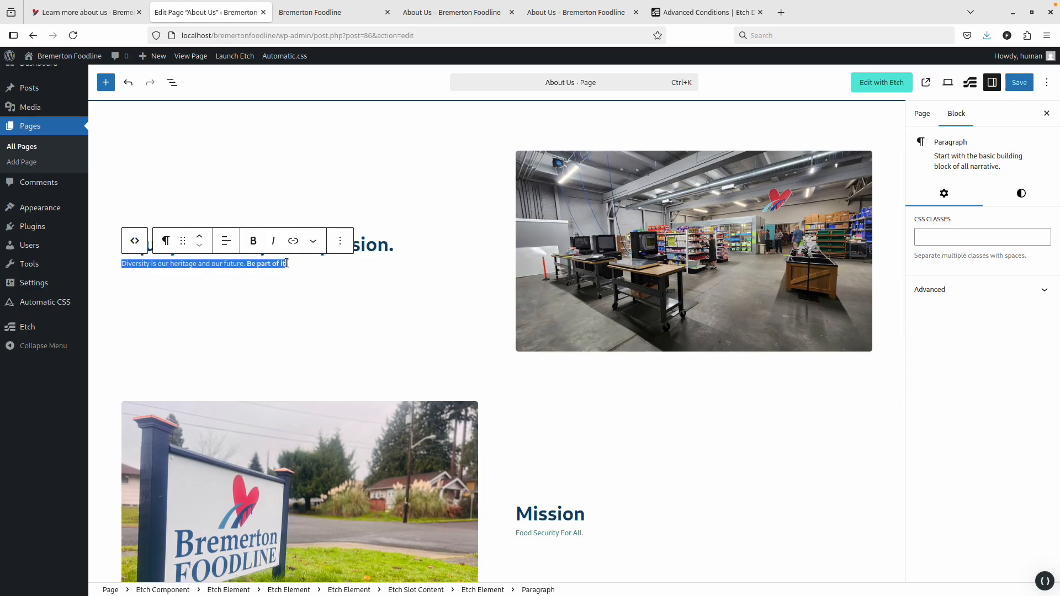
pyautogui.hotkey('ctrl', 'v')
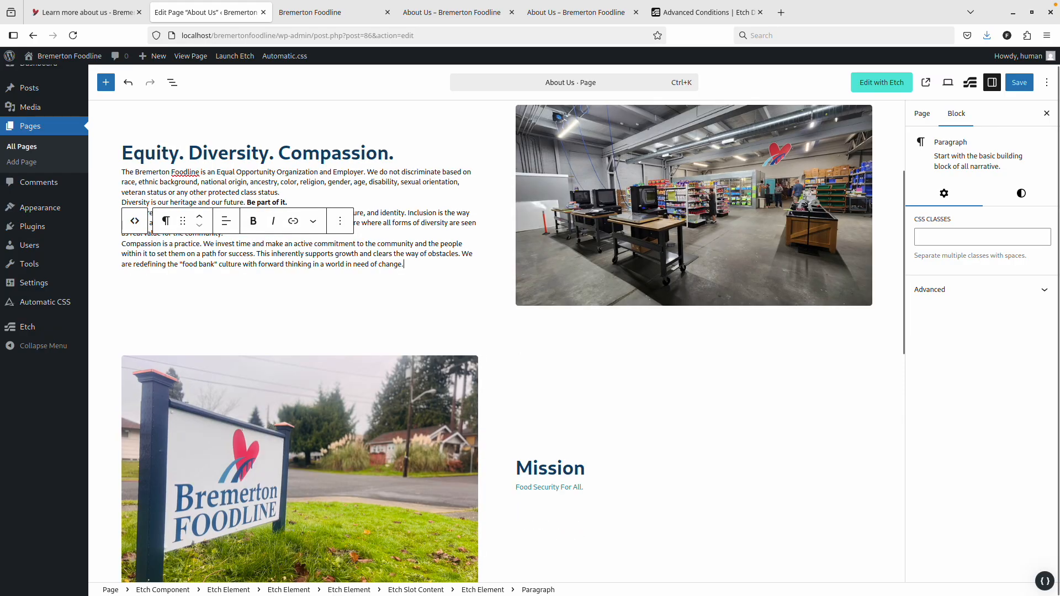
pyautogui.click(331, 202)
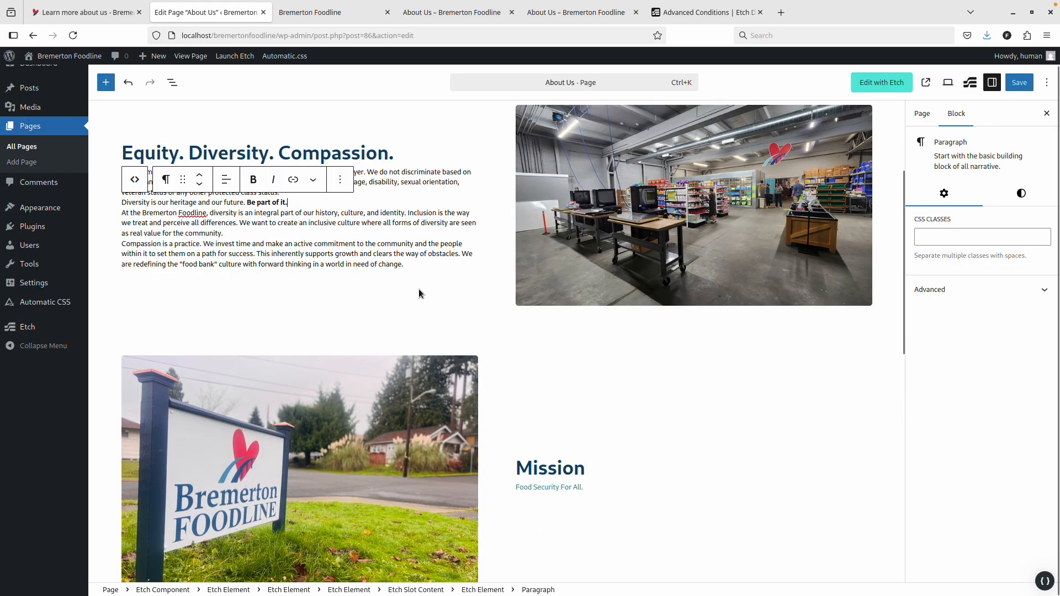
# Step: Review the Equity and Mission sections on the local live page and the original site's Mission and Vision body text
pyautogui.click(333, 12)
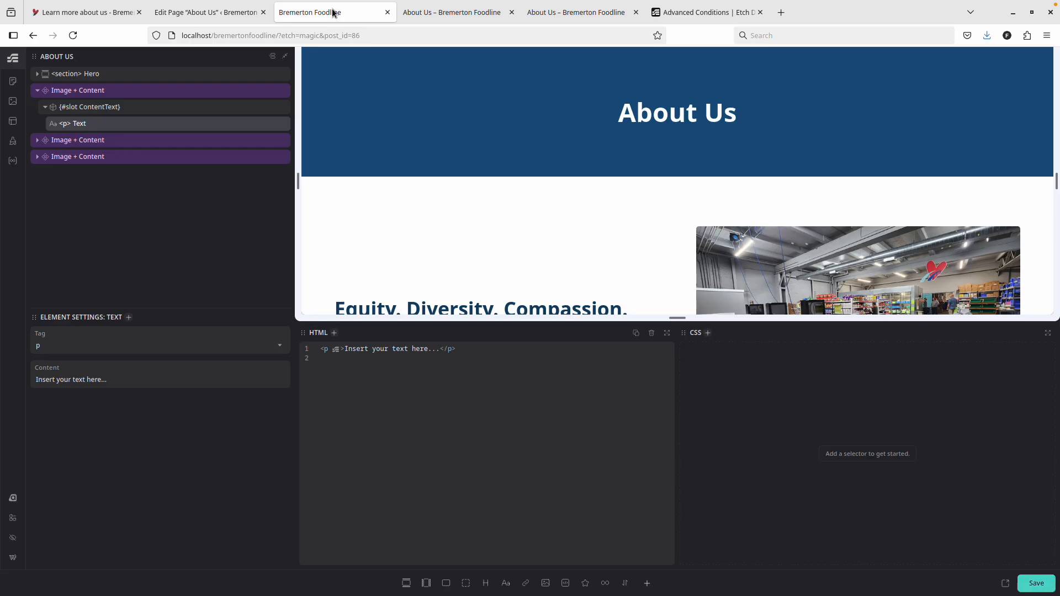
pyautogui.click(446, 12)
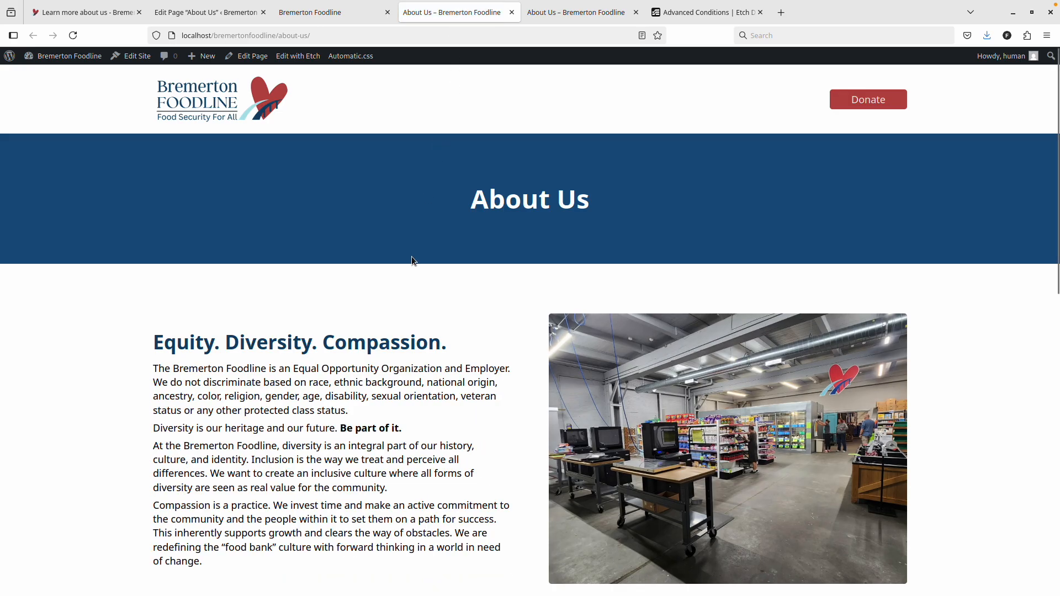
pyautogui.scroll(-3, 412, 260)
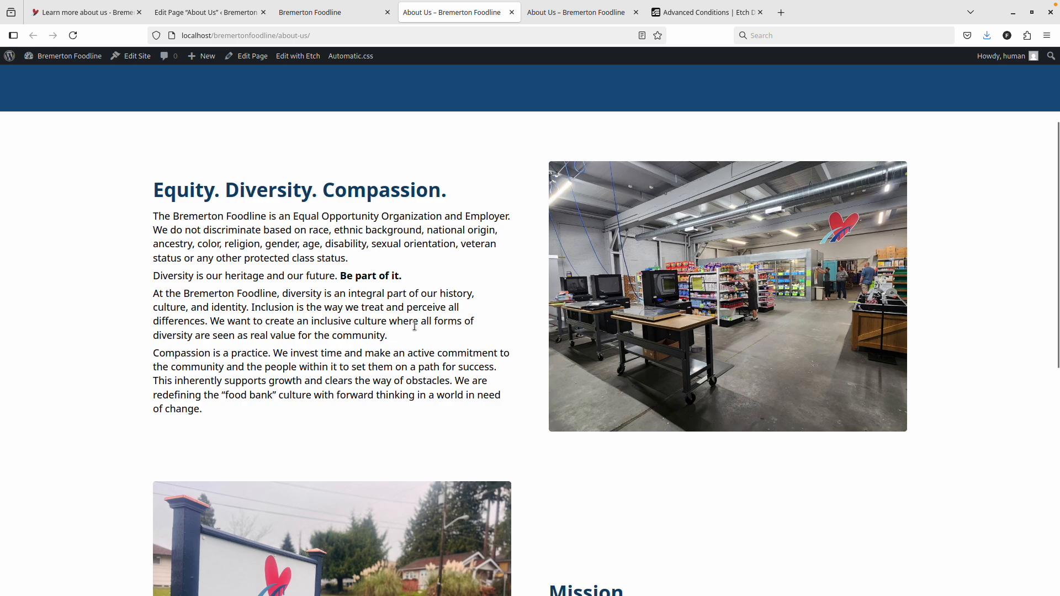
pyautogui.scroll(-2, 415, 326)
pyautogui.scroll(1, 415, 327)
pyautogui.scroll(-1, 416, 330)
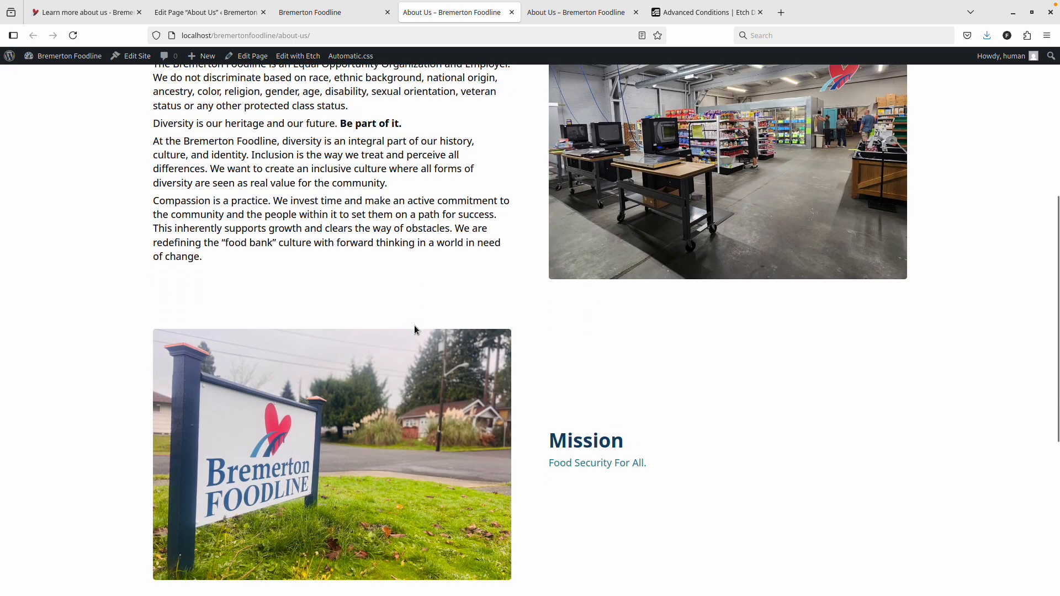
pyautogui.scroll(-1, 415, 325)
pyautogui.click(89, 12)
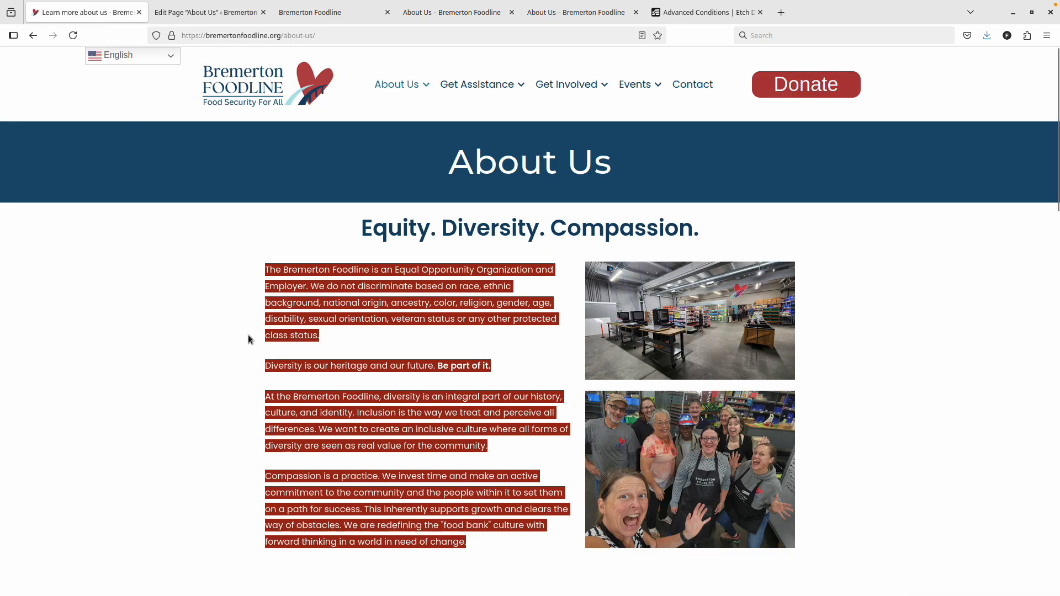
pyautogui.scroll(-6, 243, 338)
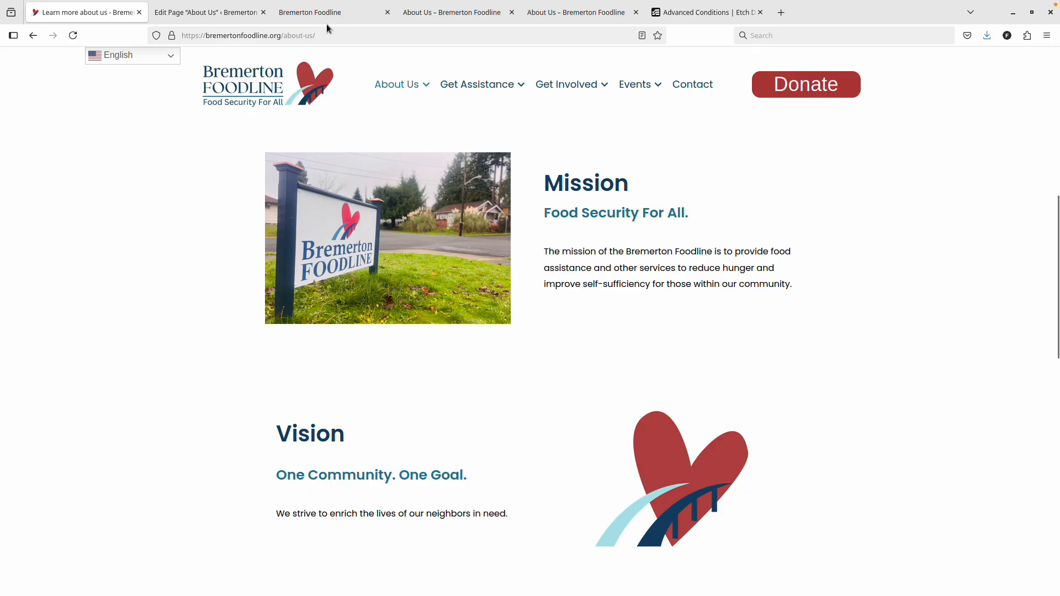
# Step: In the Etch builder, add the ContentText slot to the Mission section's Image + Content component
pyautogui.click(202, 12)
pyautogui.click(312, 12)
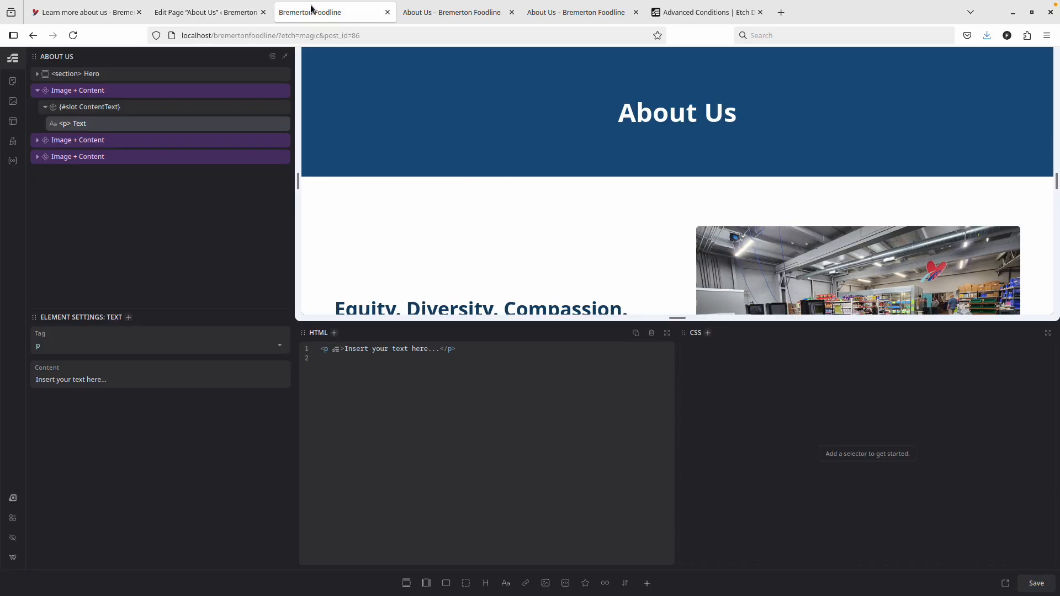
pyautogui.click(36, 140)
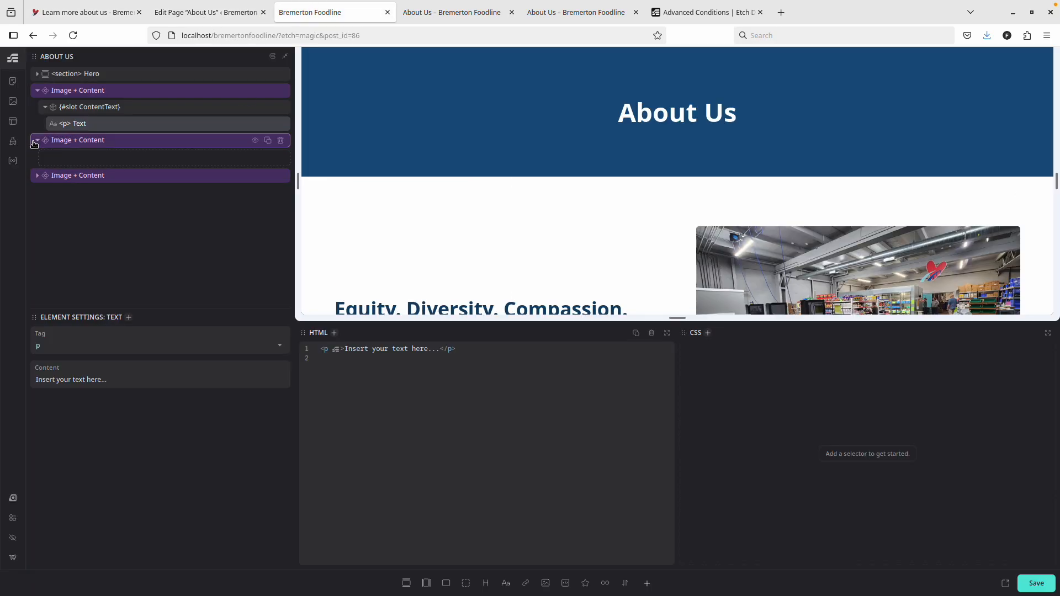
pyautogui.click(40, 142)
pyautogui.click(36, 143)
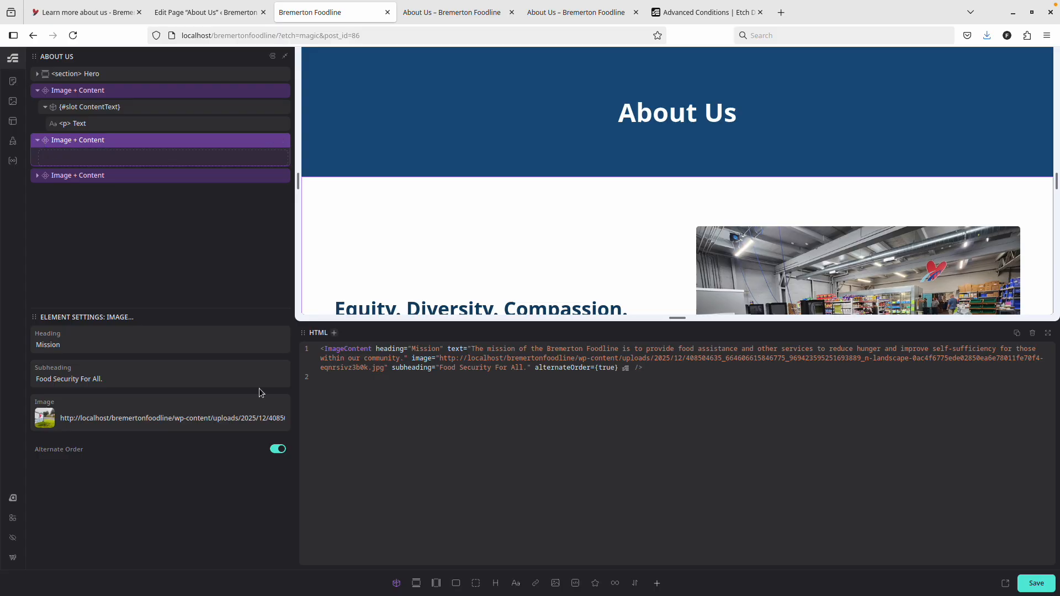
pyautogui.click(396, 583)
# Step: Add the ContentText slot to the Vision section's Image + Content component
pyautogui.click(37, 191)
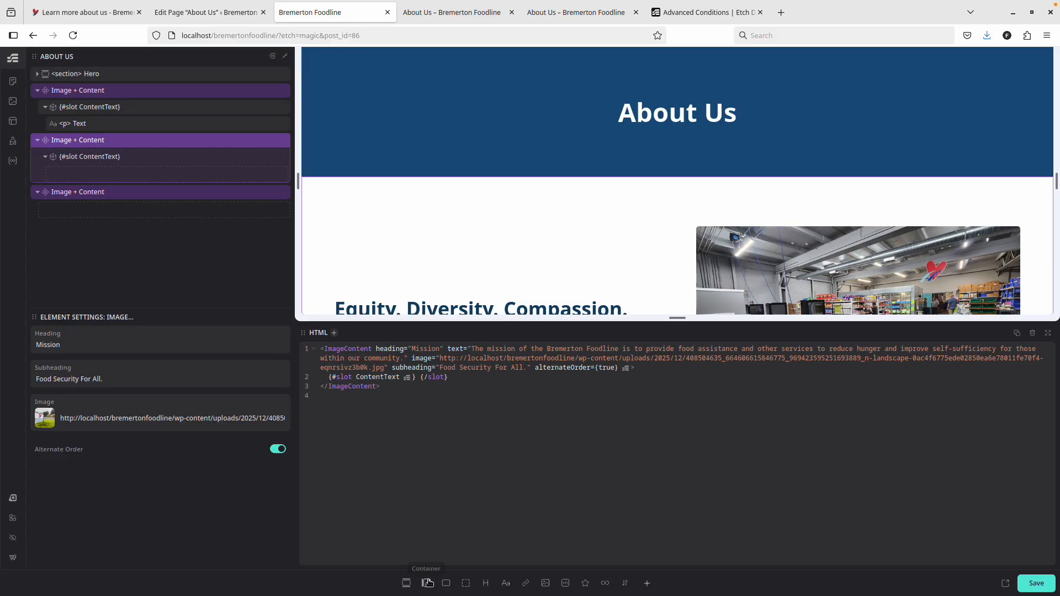
pyautogui.click(90, 207)
pyautogui.click(392, 582)
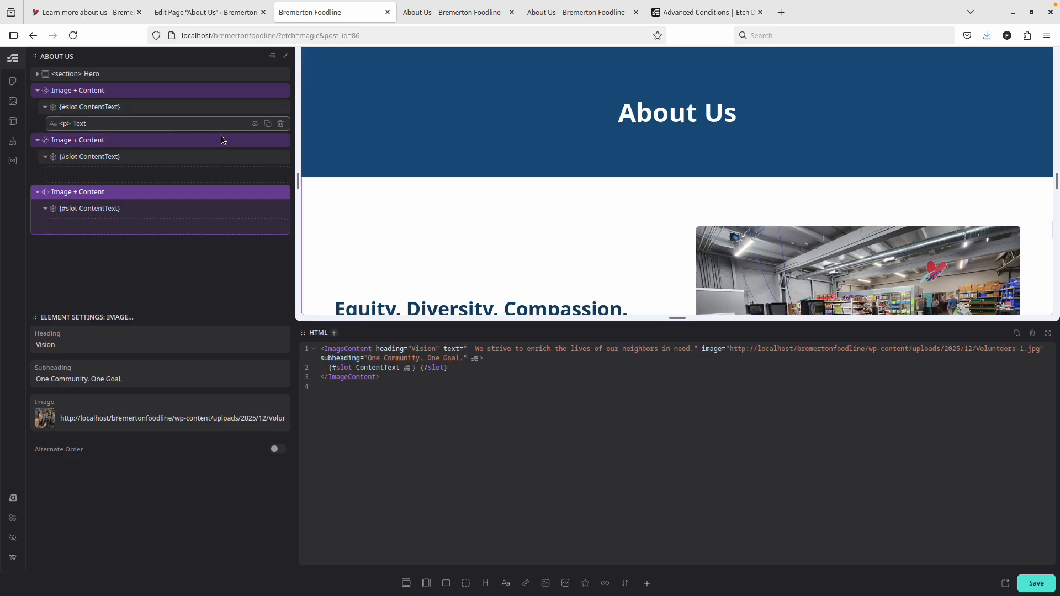
# Step: Save the Etch page, then check the Mission component's text area in the WordPress page editor against the original site
pyautogui.click(1029, 584)
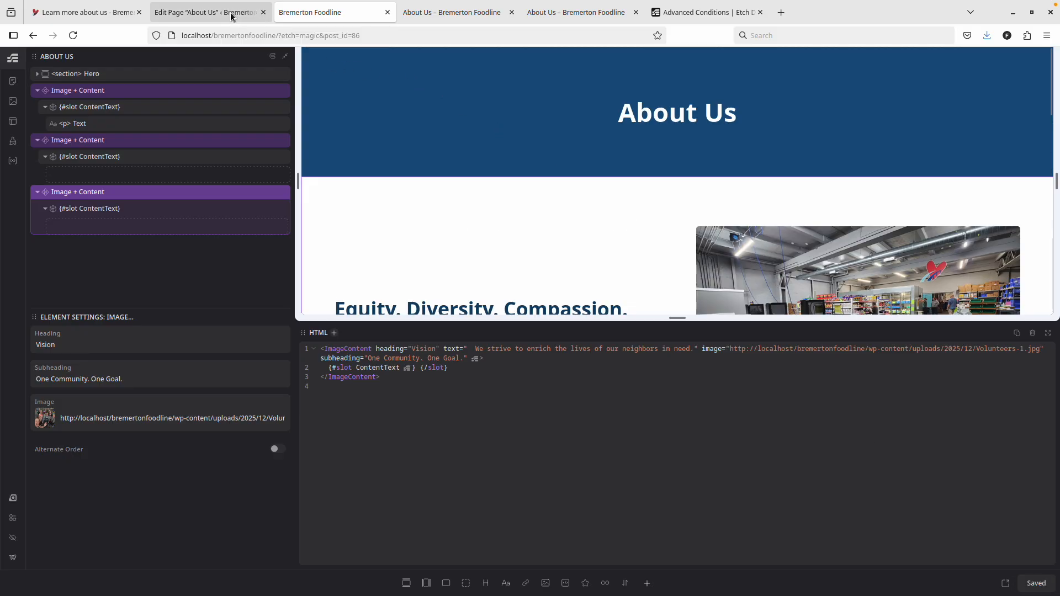
pyautogui.click(205, 12)
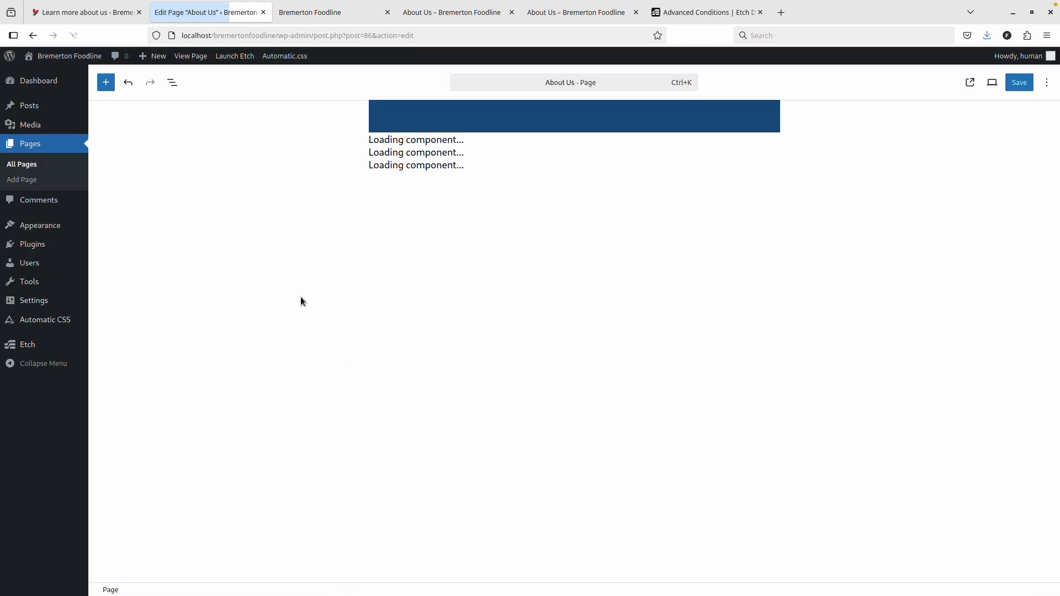
pyautogui.scroll(-4, 402, 286)
pyautogui.click(560, 397)
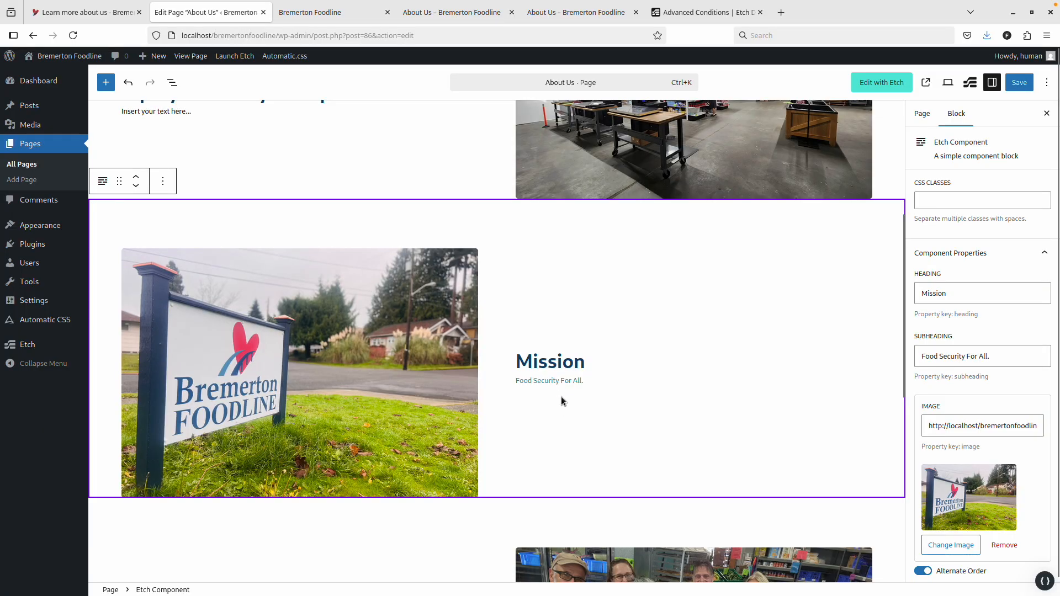
pyautogui.click(162, 182)
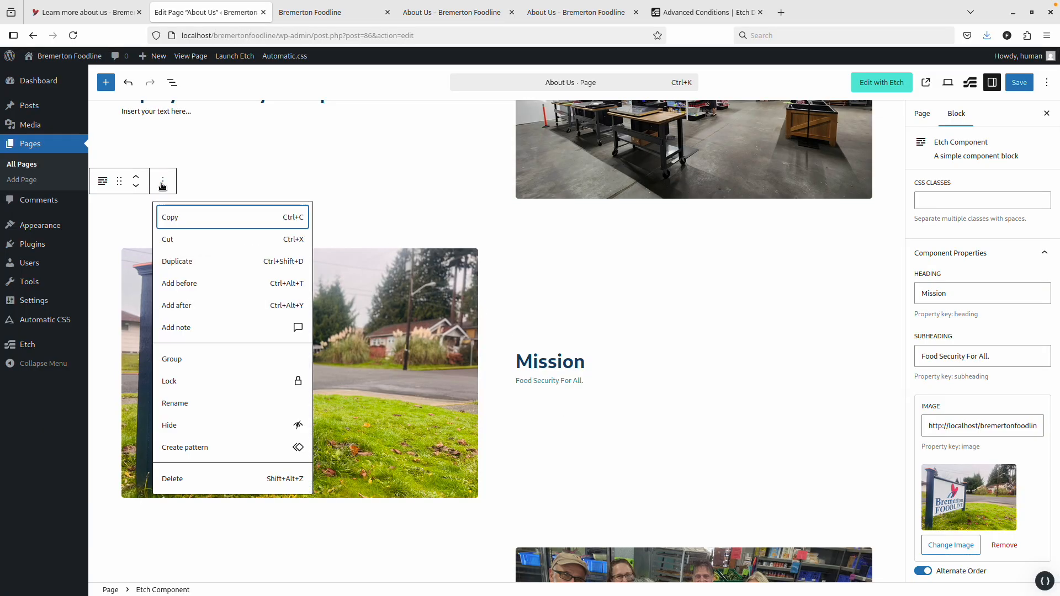
pyautogui.click(645, 367)
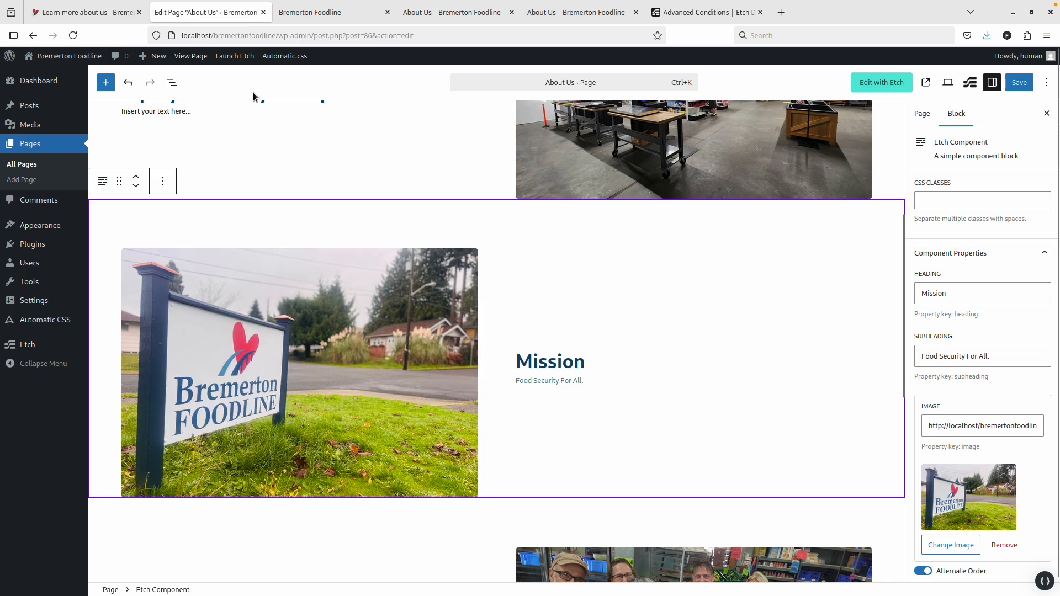
pyautogui.click(95, 12)
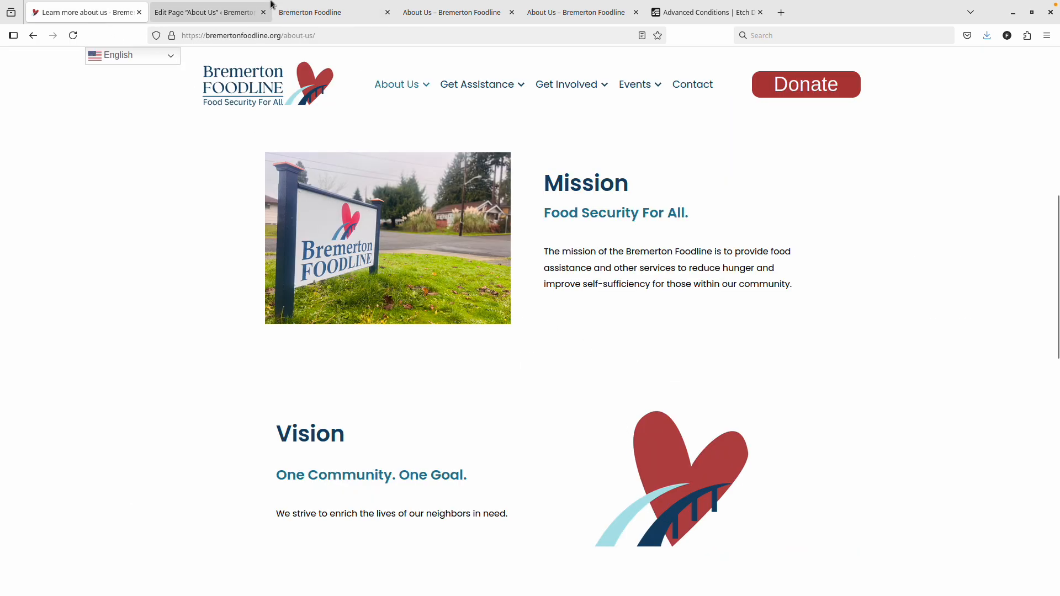
# Step: In the Etch builder, add one paragraph text element to each of the Mission and Vision ContentText slots
pyautogui.click(329, 15)
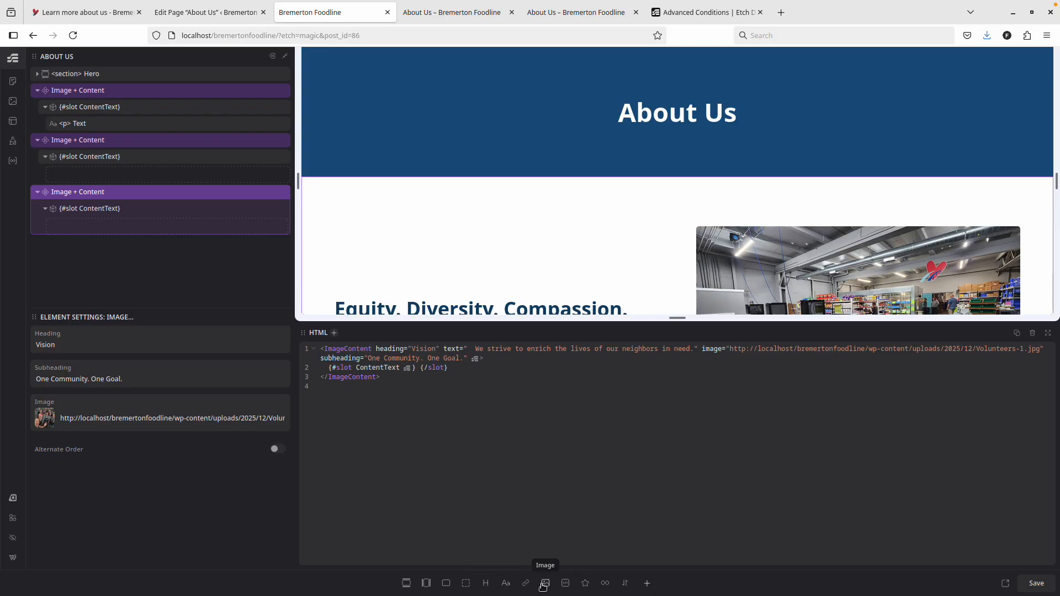
pyautogui.click(192, 155)
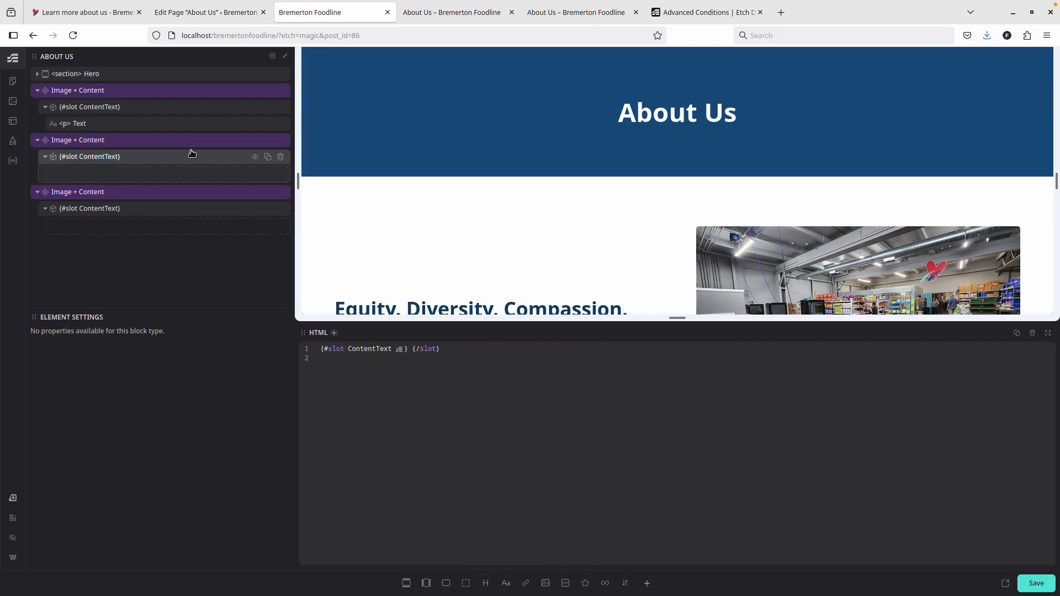
pyautogui.click(506, 584)
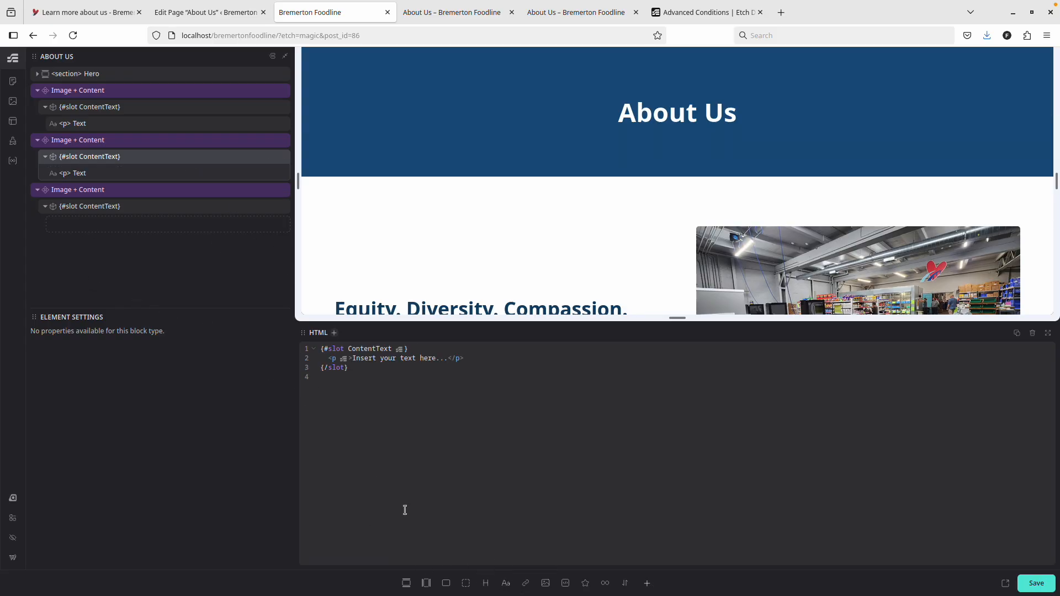
pyautogui.click(506, 584)
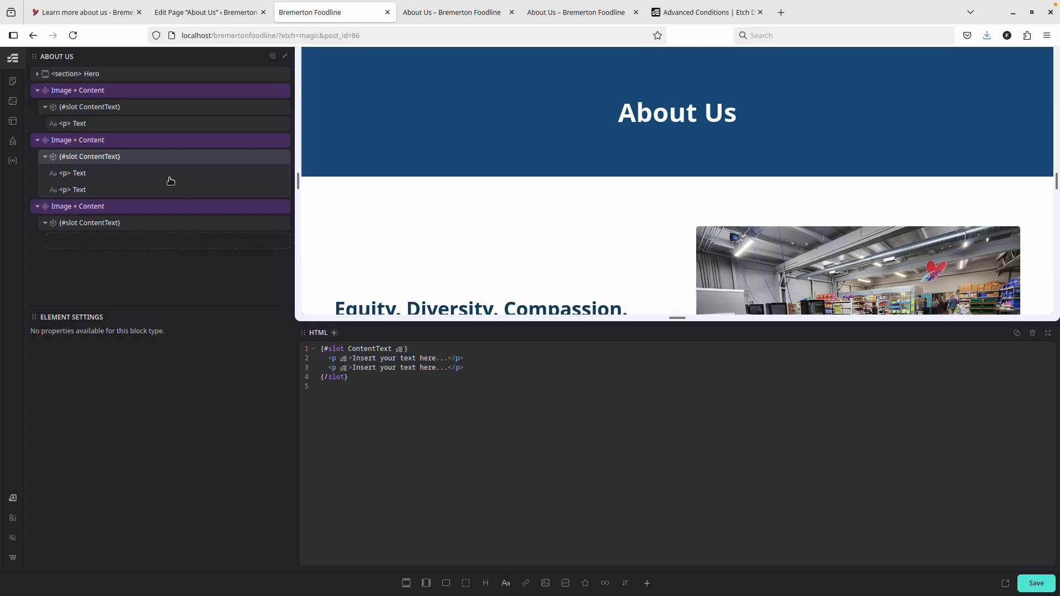
pyautogui.click(117, 190)
pyautogui.moveTo(118, 196); pyautogui.dragTo(123, 225)
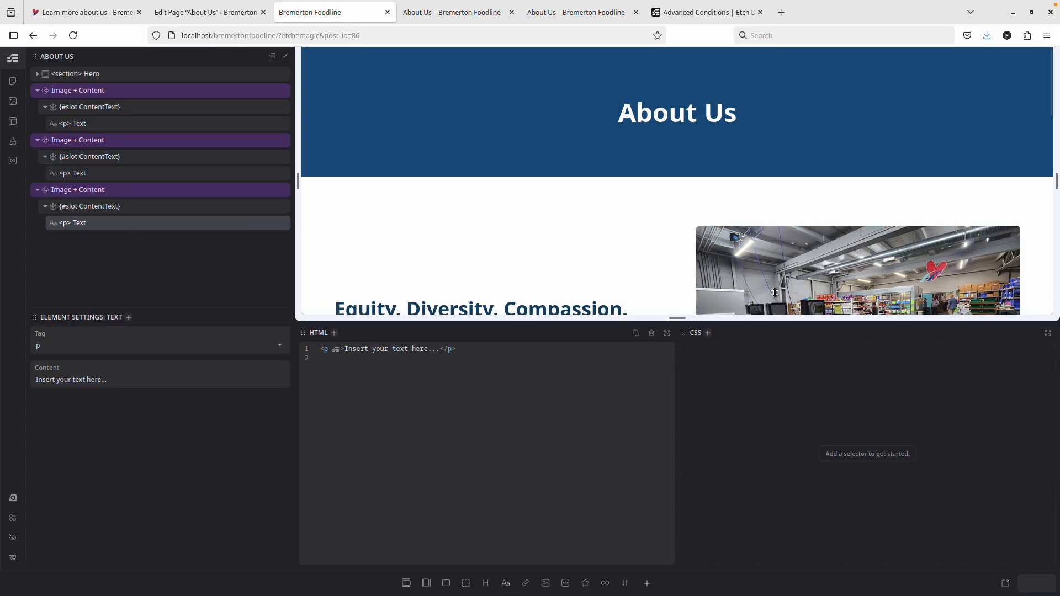
# Step: Reload the WordPress page editor and replace the Mission placeholder text with the mission paragraph copied from the original site
pyautogui.click(220, 12)
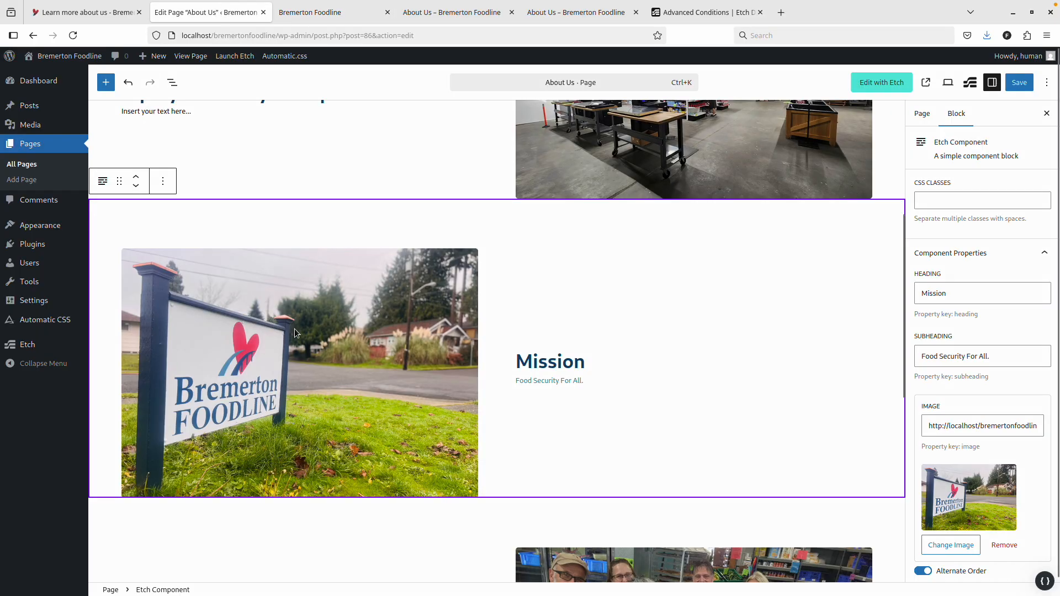
pyautogui.hotkey('ctrl', 'r')
pyautogui.click(583, 347)
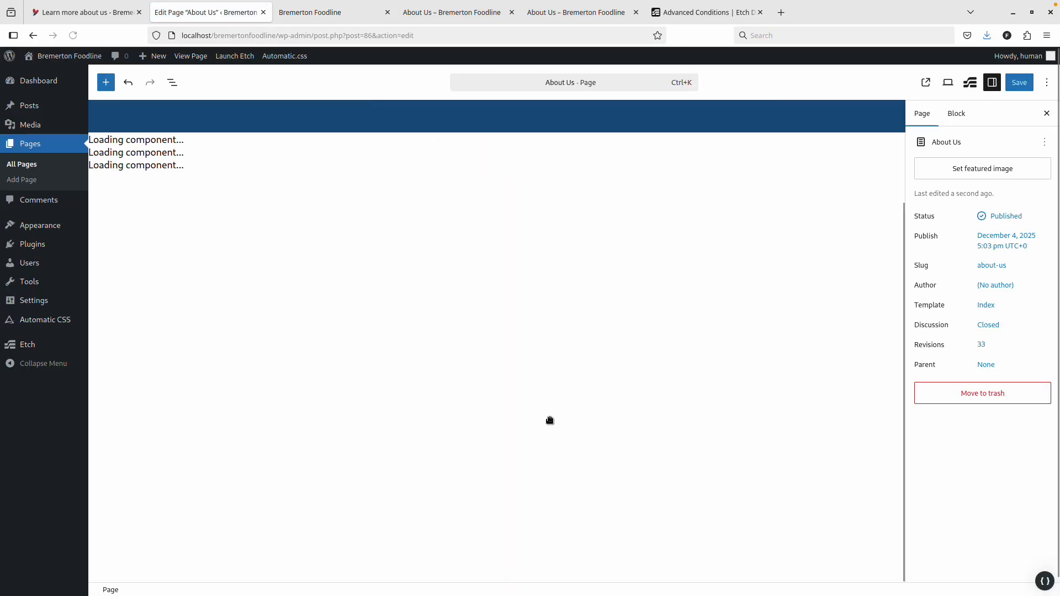
pyautogui.scroll(-2, 550, 421)
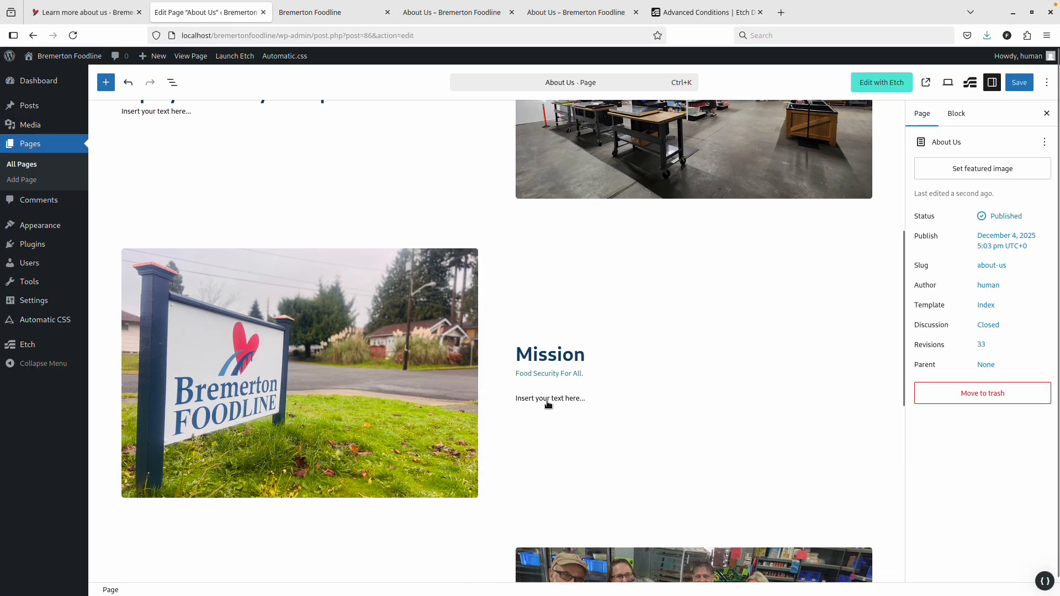
pyautogui.click(547, 400)
pyautogui.click(75, 12)
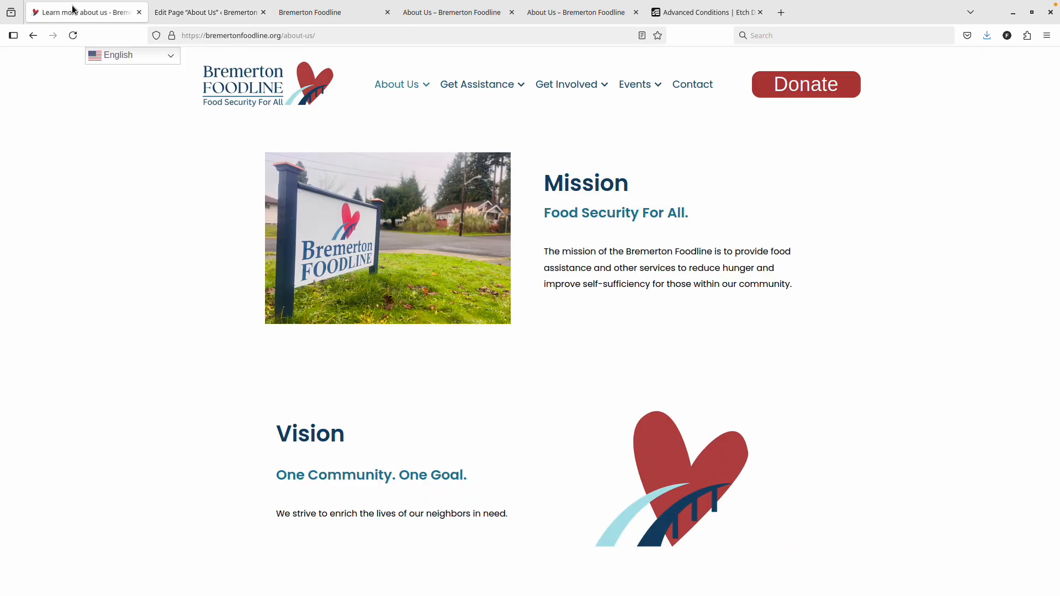
pyautogui.tripleClick(589, 265)
pyautogui.hotkey('ctrl', 'c')
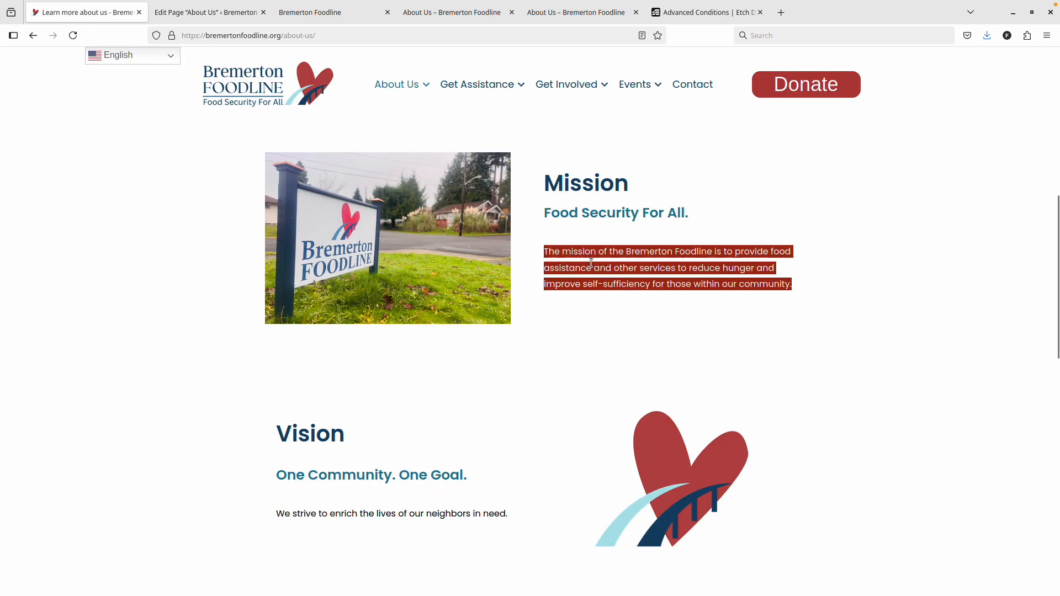
pyautogui.hotkey('ctrl', 'Tab')
pyautogui.tripleClick(564, 397)
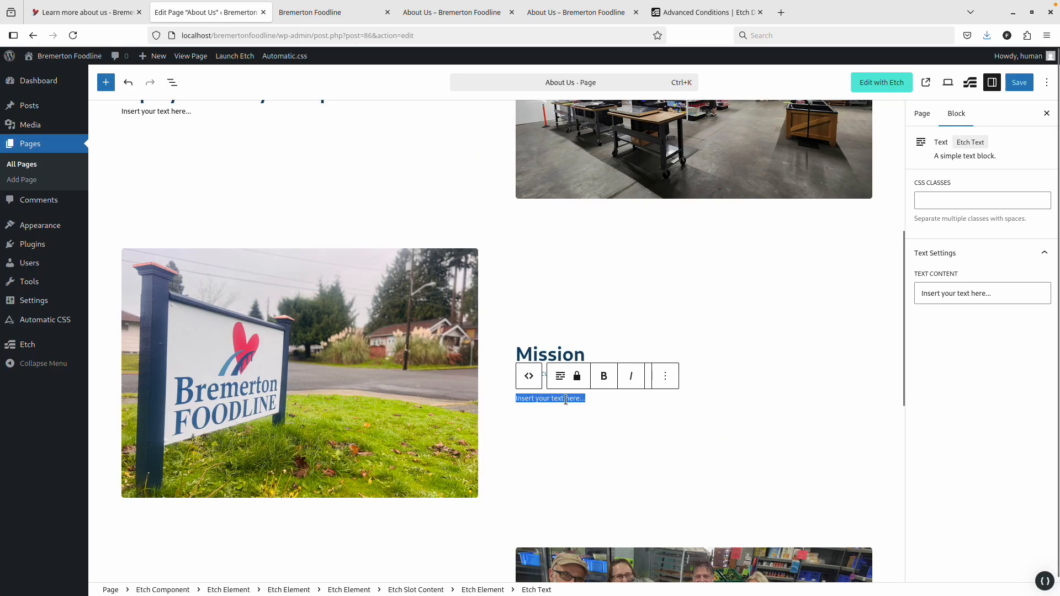
pyautogui.hotkey('ctrl', 'v')
# Step: Replace the Vision placeholder with "We strive to enrich the lives of our neighbors in need." copied from the original site, and save the page
pyautogui.hotkey('ctrl', 'shift', 'Tab')
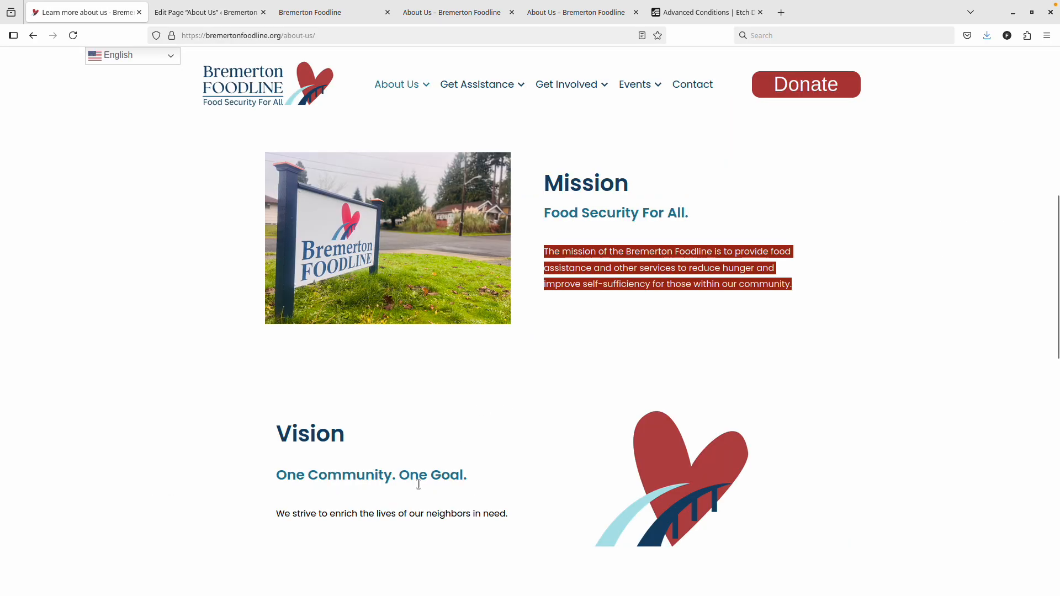
pyautogui.doubleClick(402, 515)
pyautogui.tripleClick(400, 514)
pyautogui.hotkey('ctrl', 'c')
pyautogui.hotkey('ctrl', 'Tab')
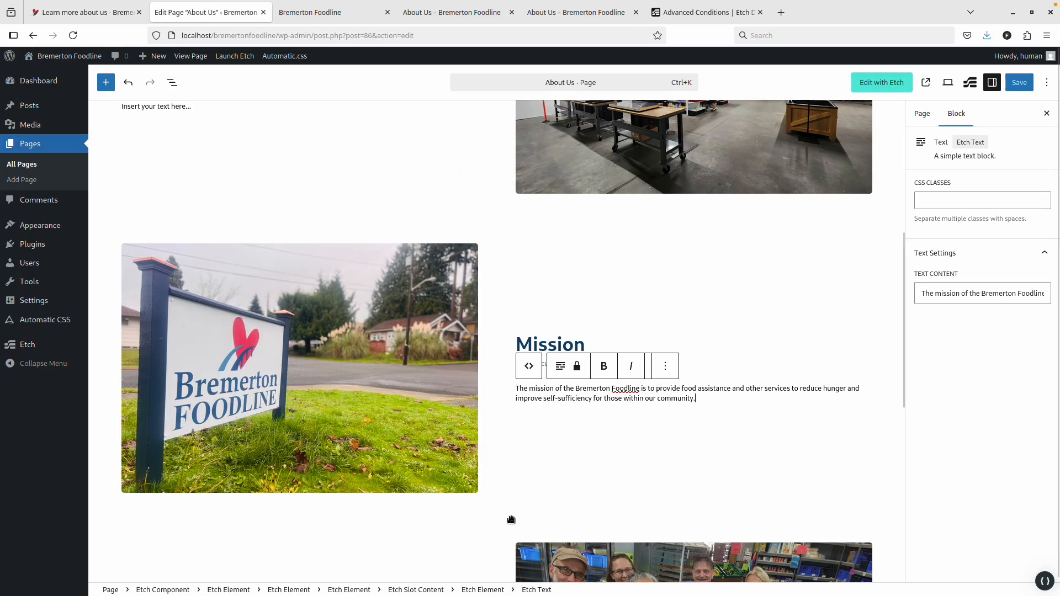
pyautogui.scroll(-5, 321, 435)
pyautogui.tripleClick(172, 385)
pyautogui.hotkey('ctrl', 'v')
pyautogui.hotkey('ctrl', 's')
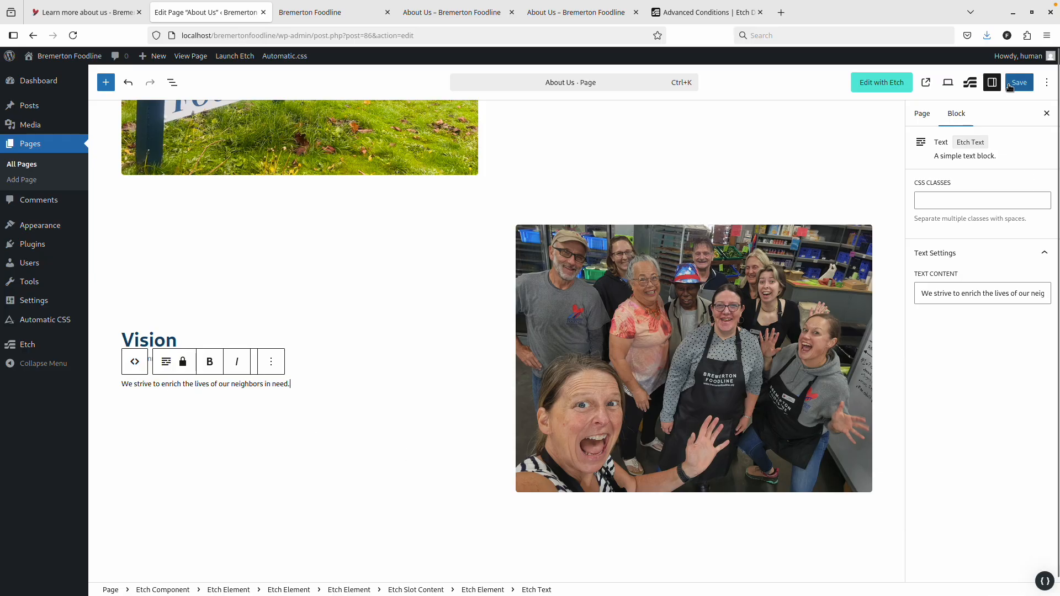
# Step: Check the Mission, Vision and Equity sections' body text on the local live About Us page
pyautogui.hotkey('ctrl', 'Tab')
pyautogui.hotkey('ctrl', 'Tab')
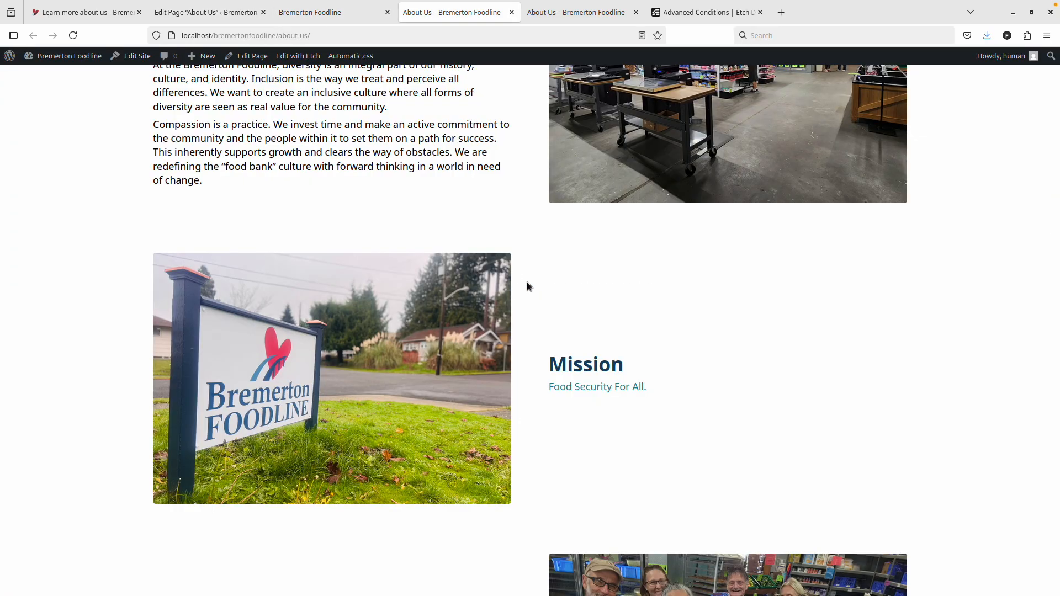
pyautogui.scroll(-2, 527, 282)
pyautogui.scroll(-3, 522, 366)
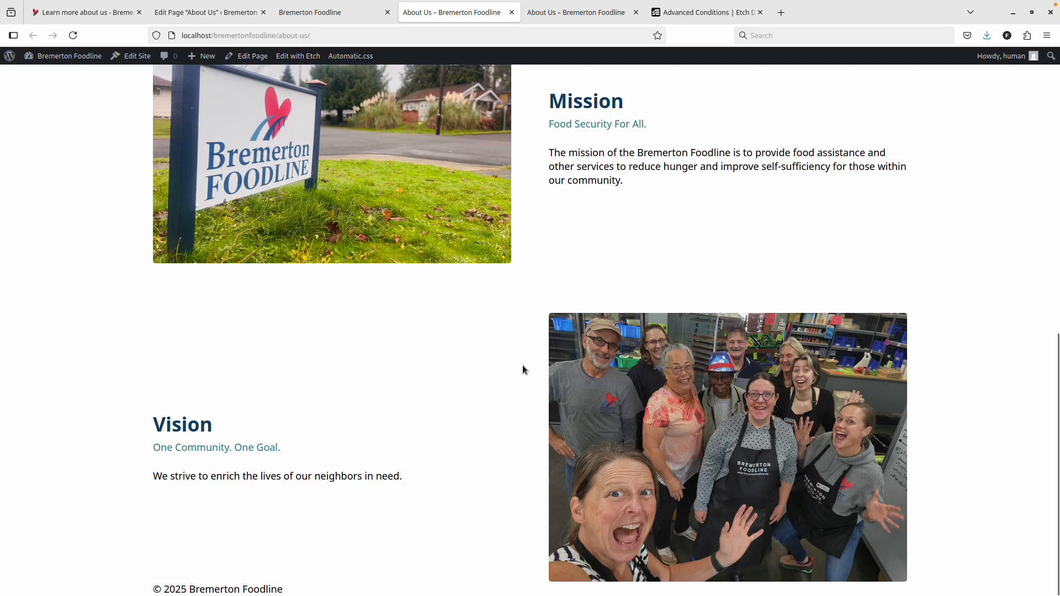
pyautogui.scroll(8, 522, 366)
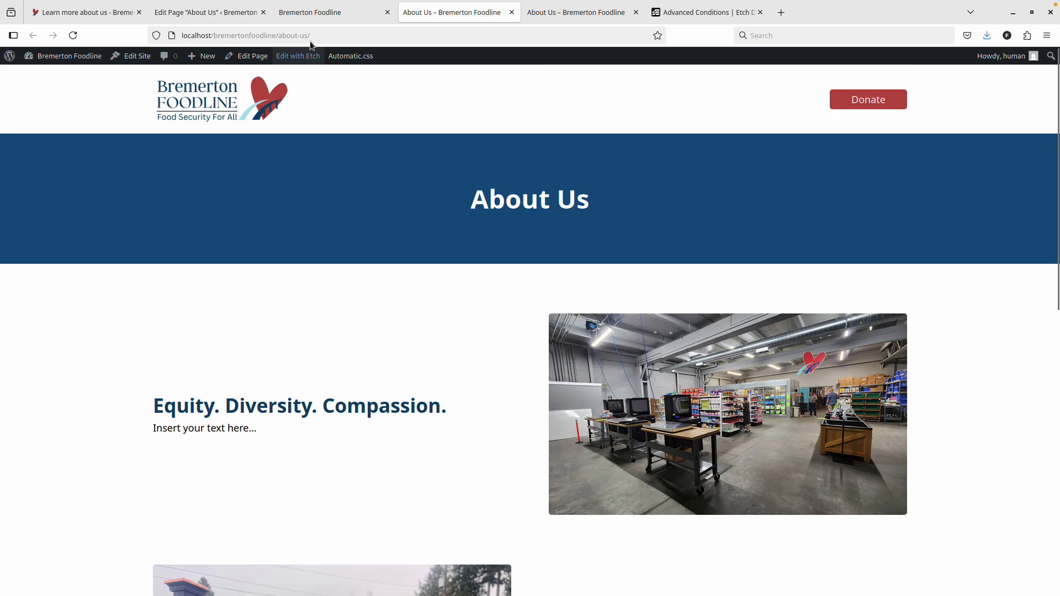
# Step: In the WordPress editor, replace the Equity section's placeholder with the four paragraphs copied from the original site and update the page
pyautogui.click(302, 15)
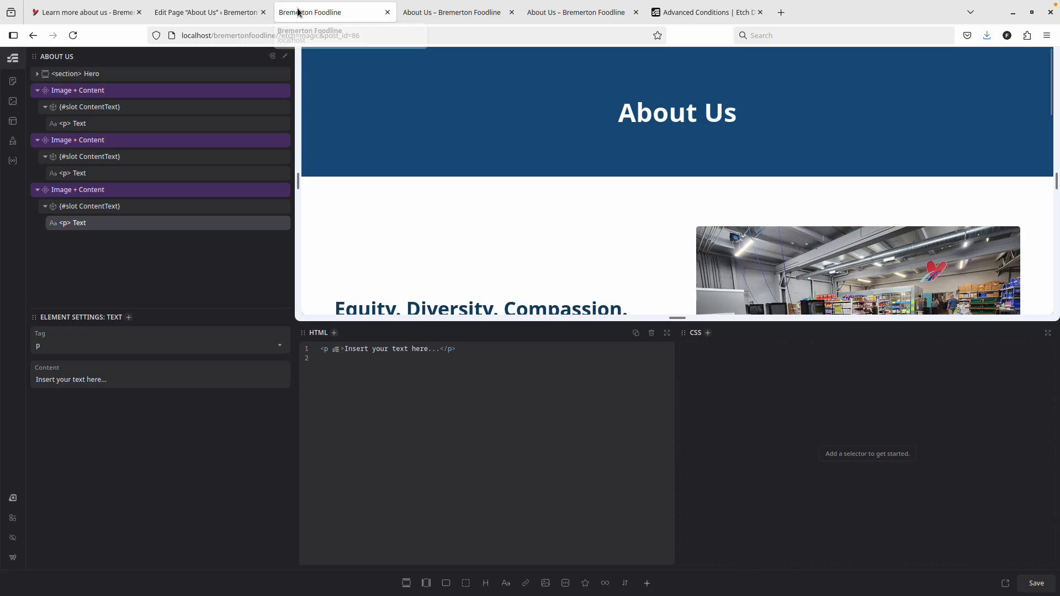
pyautogui.hotkey('ctrl', 'shift', 'Tab')
pyautogui.scroll(5, 390, 290)
pyautogui.scroll(3, 383, 290)
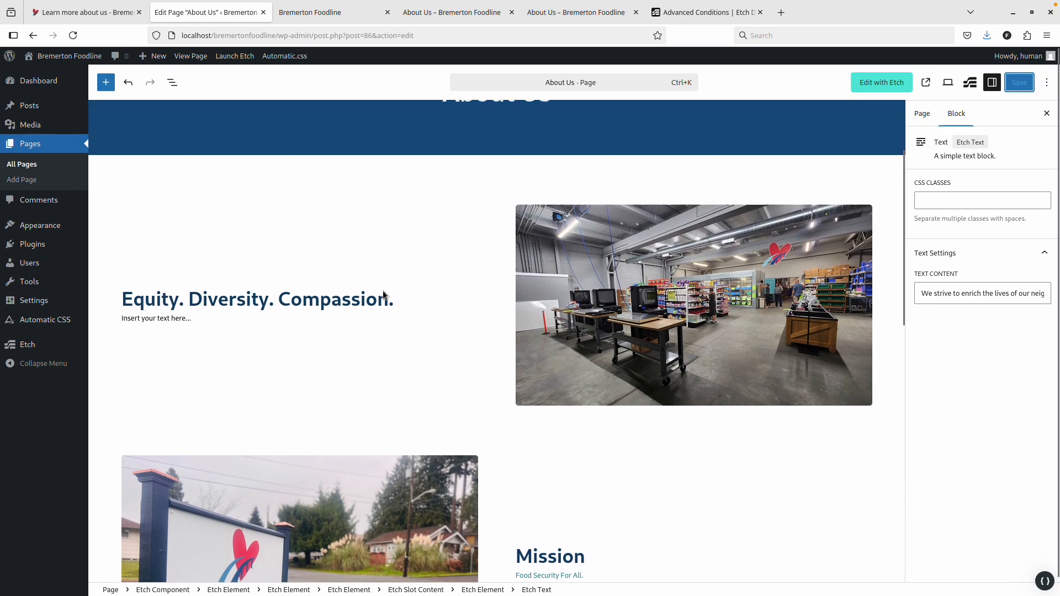
pyautogui.click(161, 373)
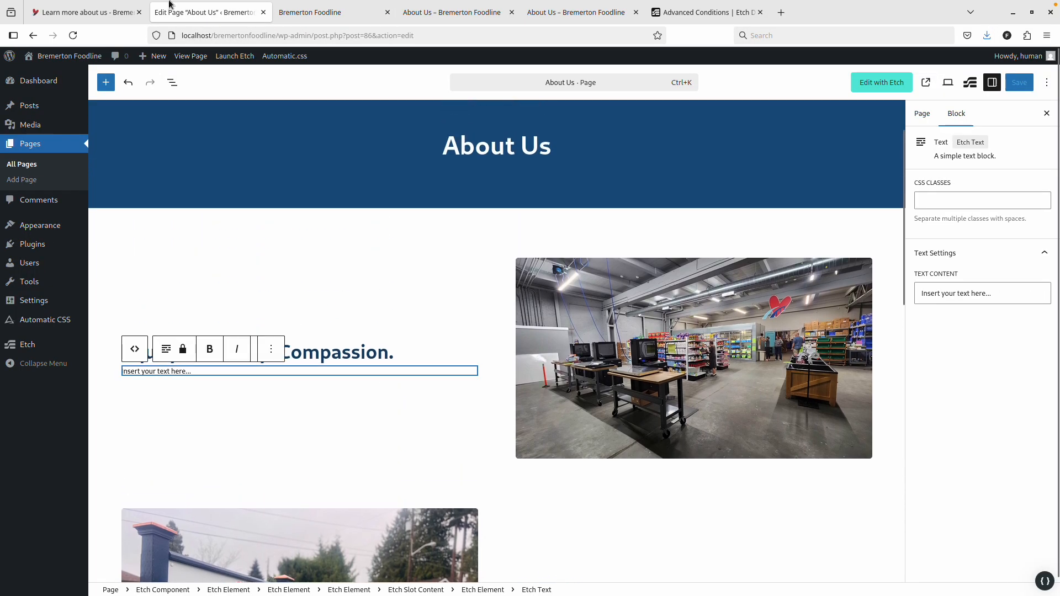
pyautogui.click(83, 13)
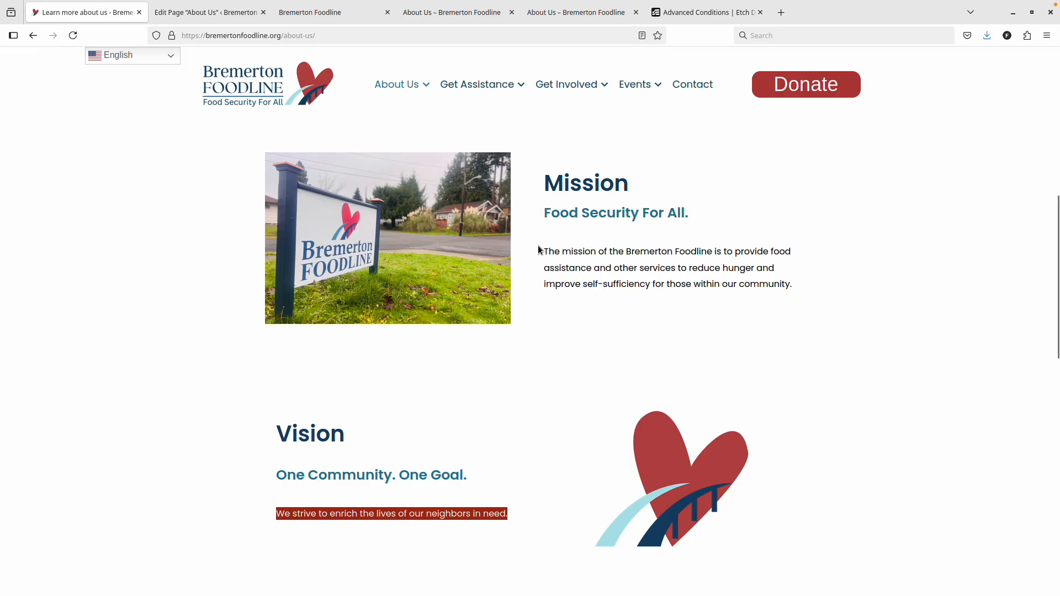
pyautogui.scroll(5, 350, 276)
pyautogui.moveTo(265, 268); pyautogui.dragTo(479, 548)
pyautogui.hotkey('ctrl', 'c')
pyautogui.hotkey('ctrl', 'Tab')
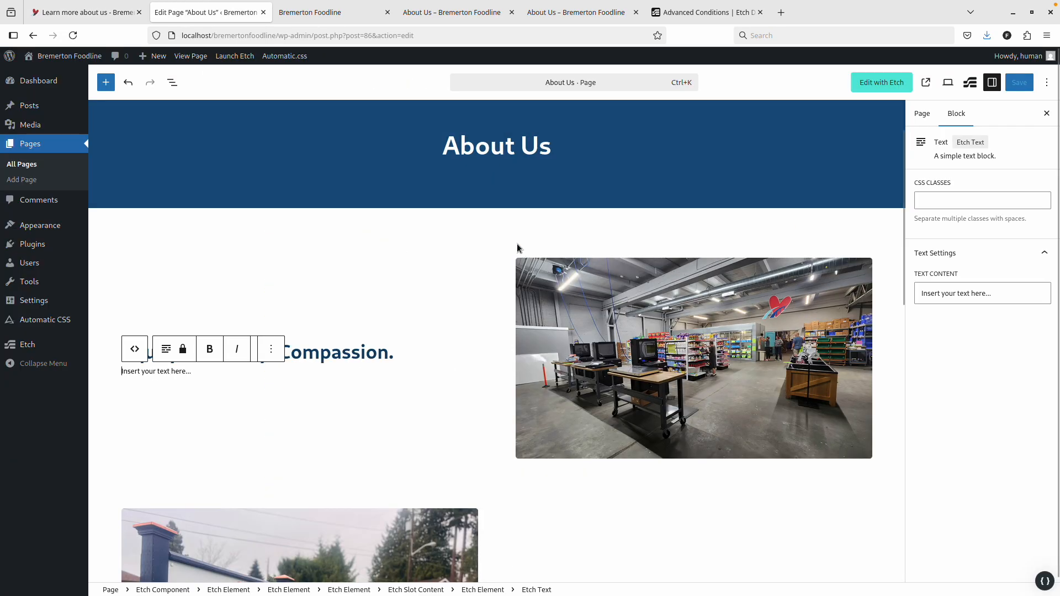
pyautogui.tripleClick(170, 372)
pyautogui.hotkey('ctrl', 'v')
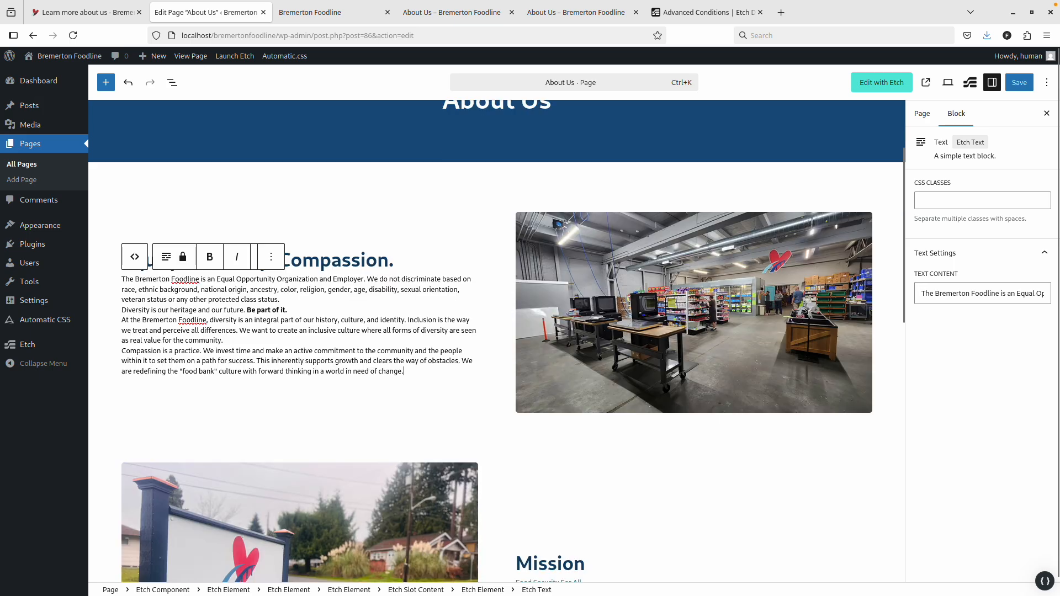
pyautogui.click(1031, 86)
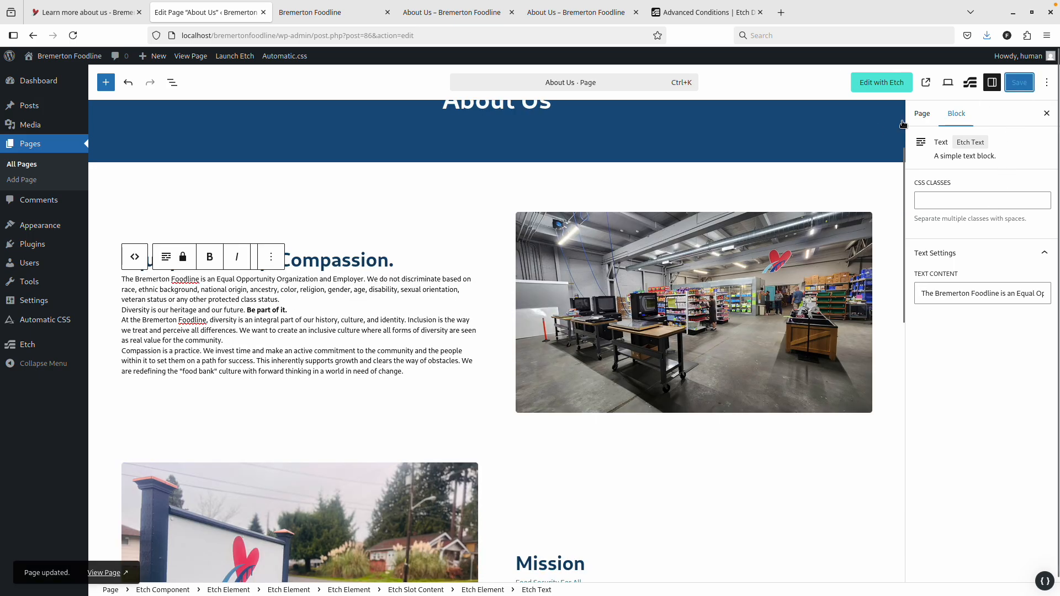
# Step: Check how the pasted Equity paragraphs' line breaks and bold text render on the local live page
pyautogui.hotkey('ctrl', 'Tab')
pyautogui.hotkey('ctrl', 'Tab')
pyautogui.scroll(-4, 494, 320)
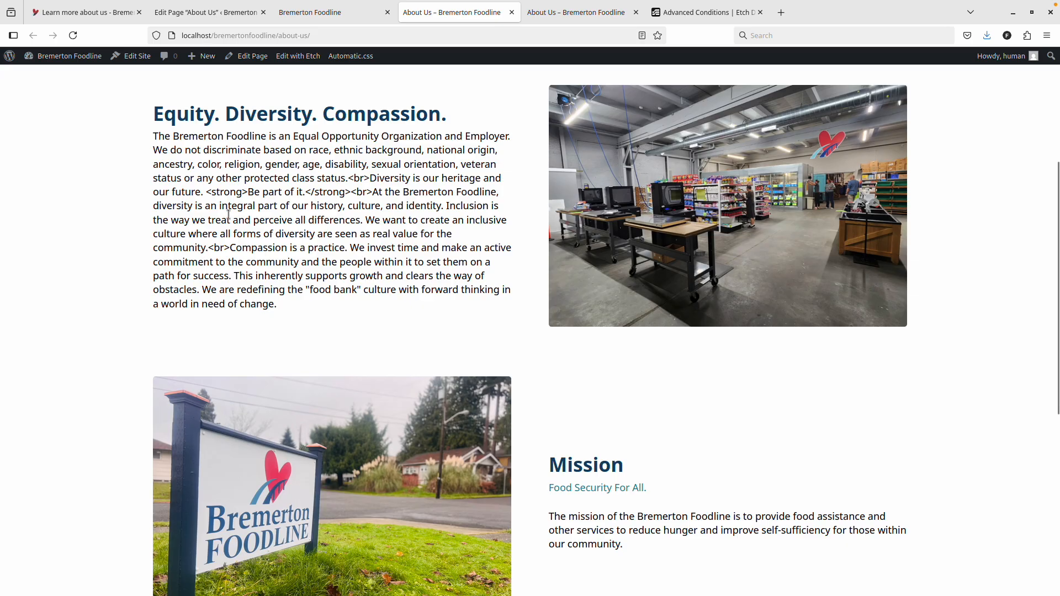
pyautogui.moveTo(349, 180); pyautogui.dragTo(369, 179)
# Step: Replace the whole Equity text block in the WordPress editor by pasting the four copied original paragraphs over it again
pyautogui.click(85, 11)
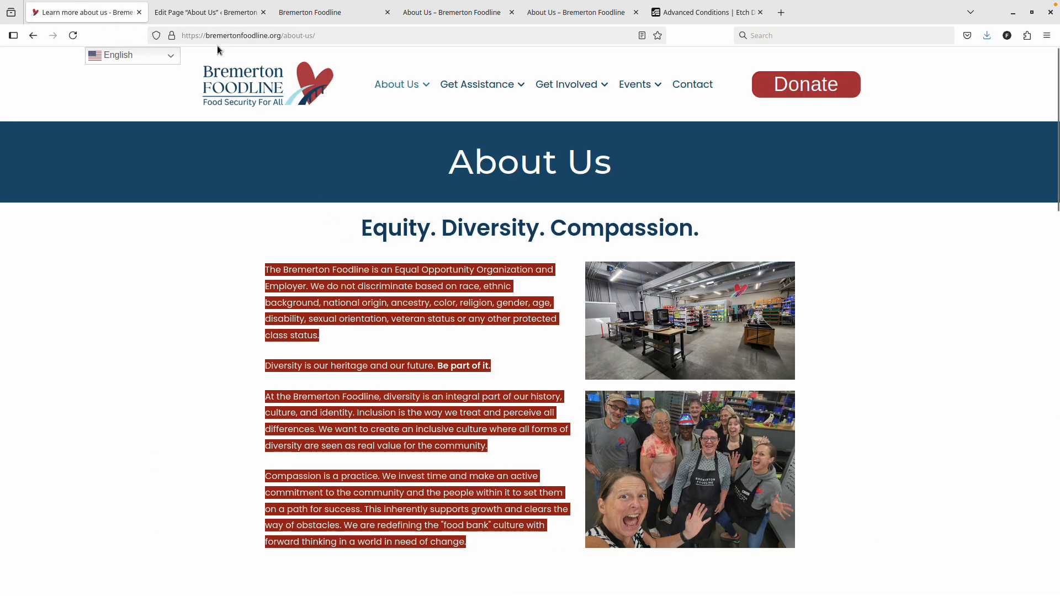
pyautogui.click(207, 12)
pyautogui.click(257, 329)
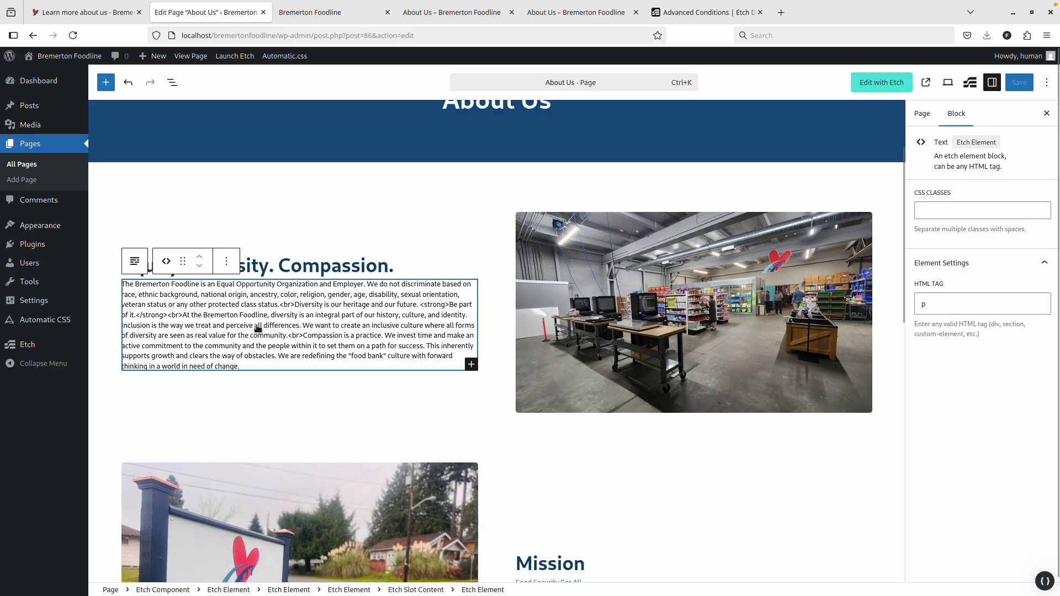
pyautogui.click(293, 306)
pyautogui.click(288, 306)
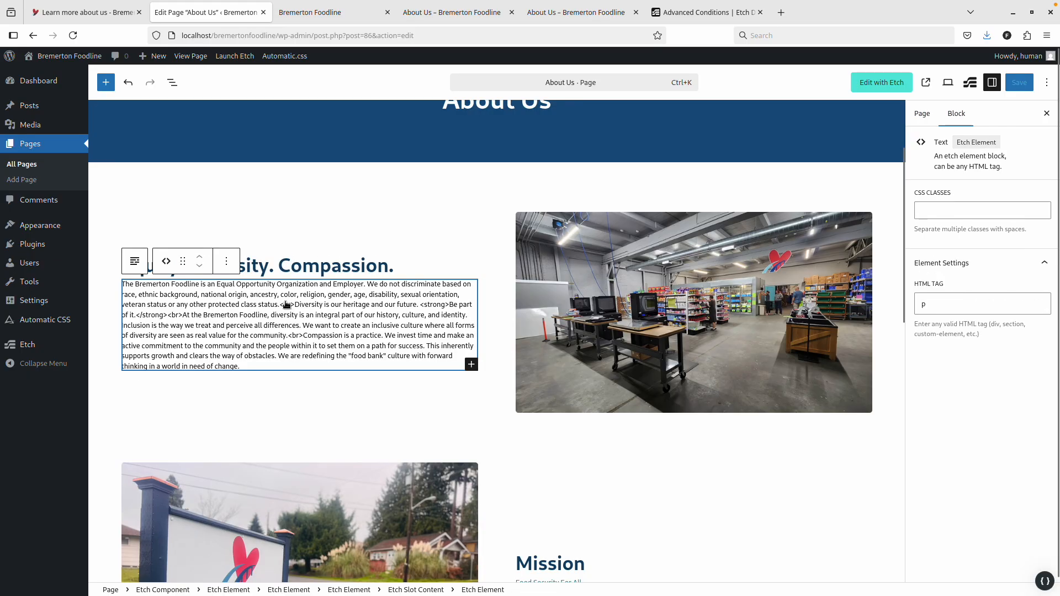
pyautogui.click(286, 305)
pyautogui.hotkey('ctrl', 'a')
pyautogui.hotkey('ctrl', 'v')
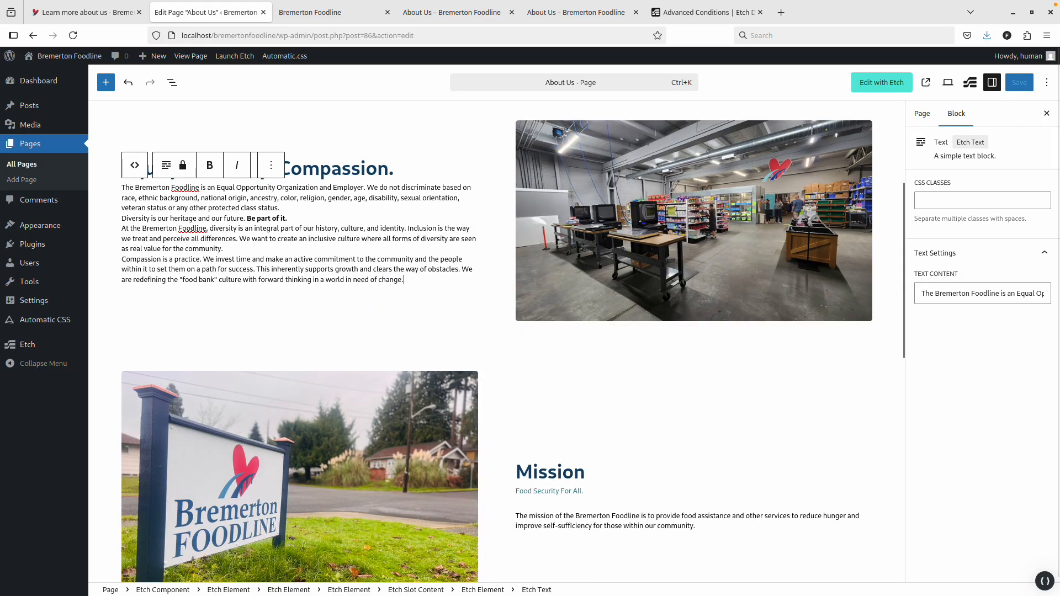
pyautogui.click(290, 207)
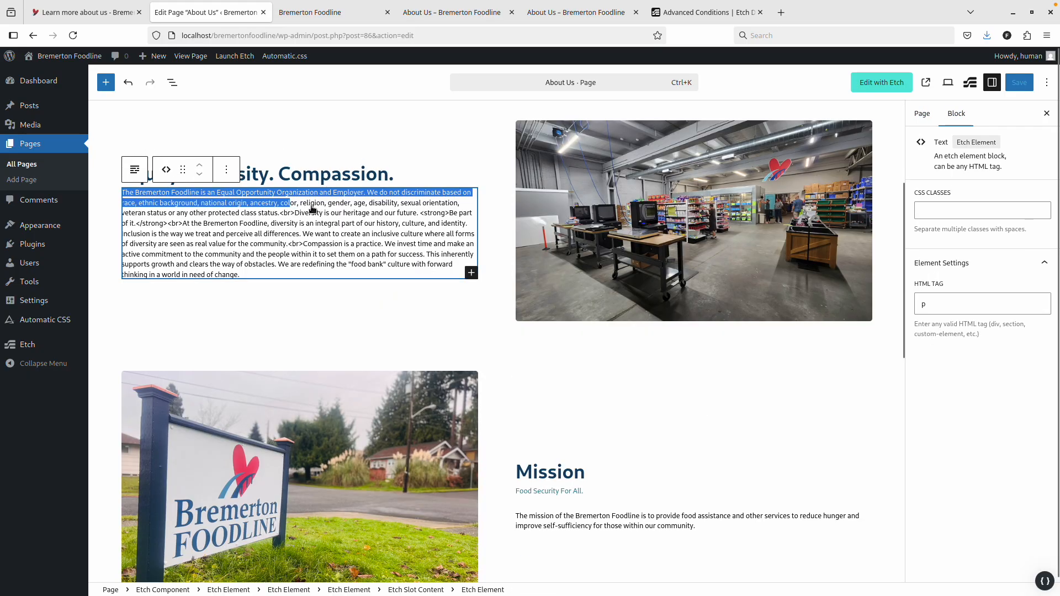
pyautogui.click(471, 273)
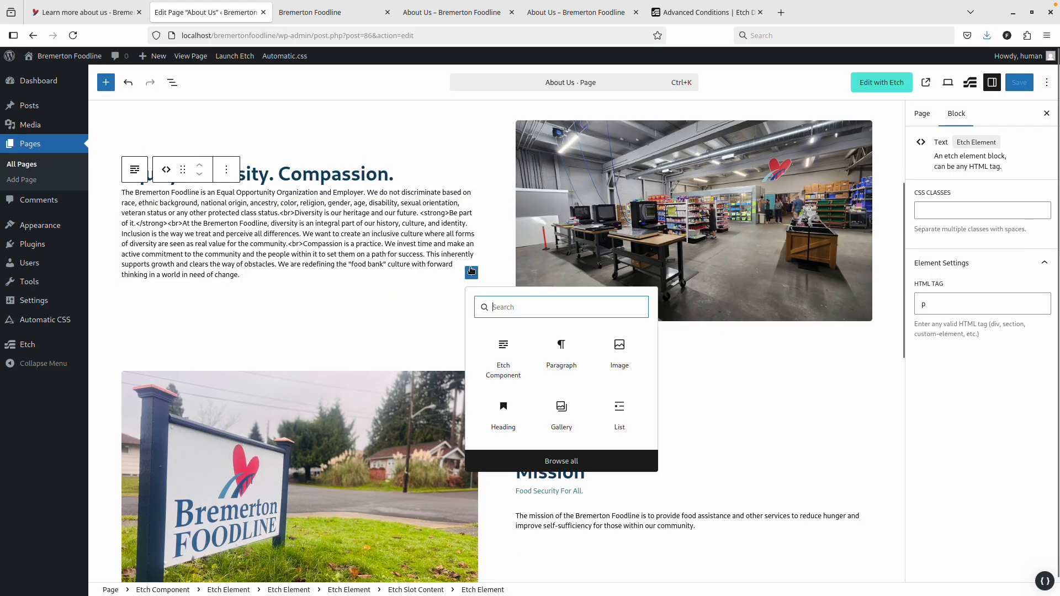
pyautogui.click(561, 348)
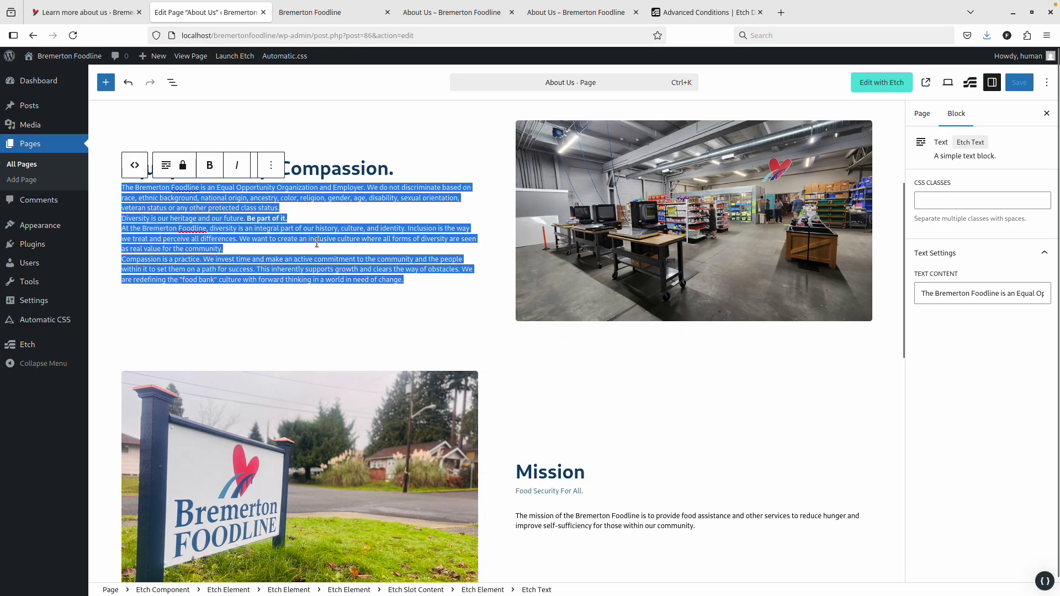
# Step: Clear the Equity section's body text and delete its Etch Text block, keeping the surrounding p element
pyautogui.tripleClick(317, 242)
pyautogui.press('BackSpace')
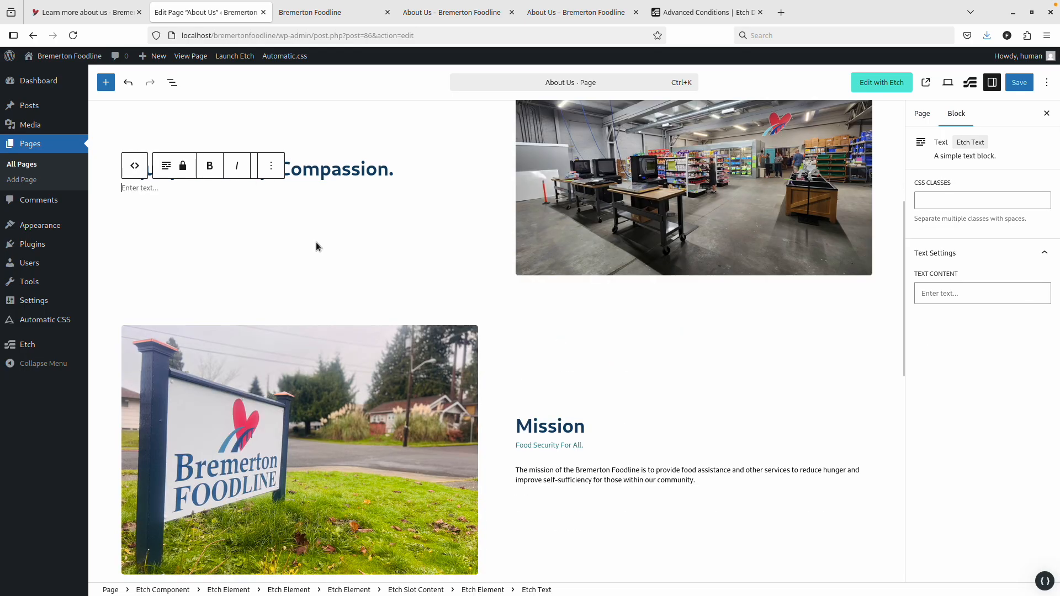
pyautogui.press('BackSpace')
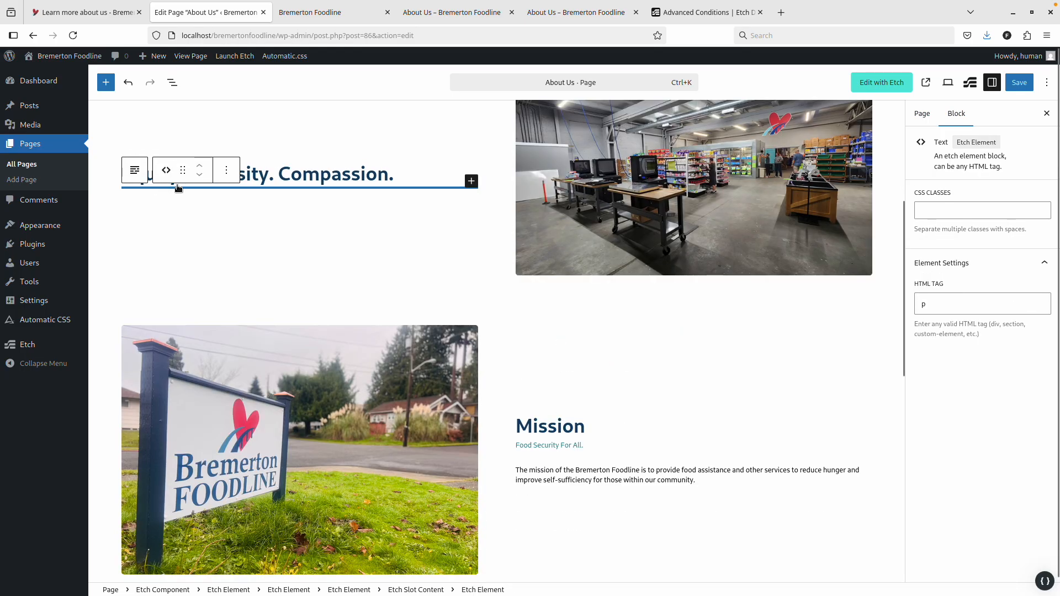
# Step: Insert a core Paragraph block inside the Equity section's p element, paste the four copied paragraphs into it and save the page
pyautogui.click(471, 181)
pyautogui.click(558, 254)
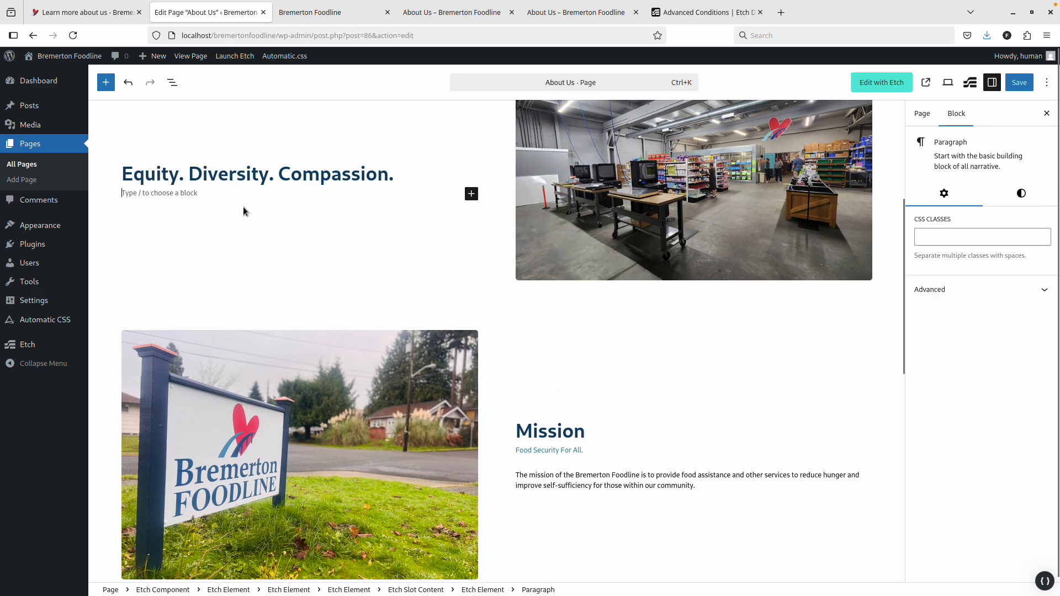
pyautogui.hotkey('ctrl', 'v')
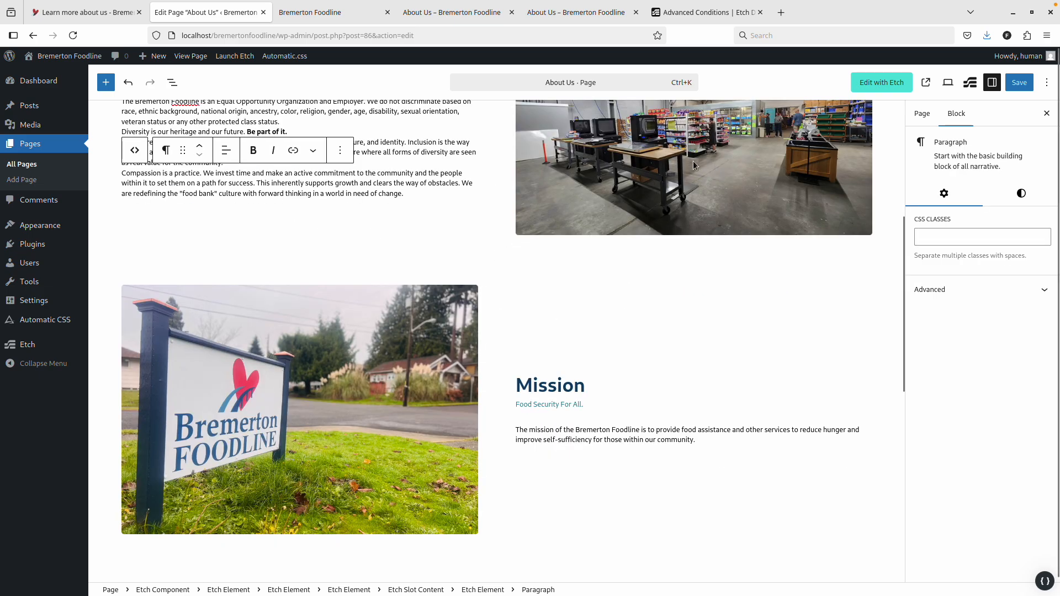
pyautogui.click(1017, 83)
# Step: Reload the local live About Us page and check the Equity paragraphs' spacing and bold text alongside the Mission and Vision sections
pyautogui.hotkey('ctrl', 'Tab')
pyautogui.hotkey('ctrl', 'Tab')
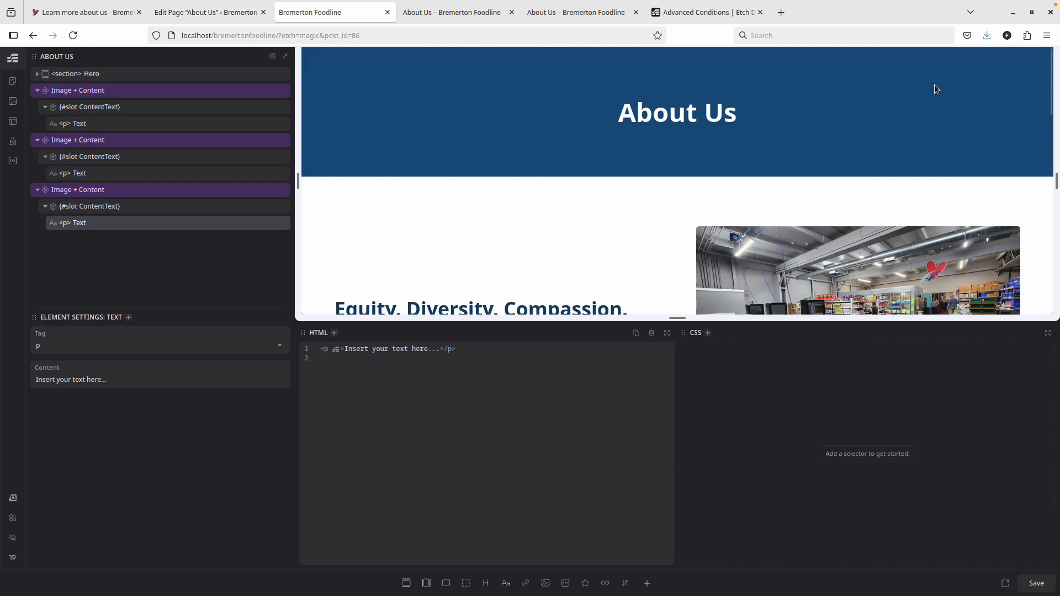
pyautogui.hotkey('ctrl', 'r')
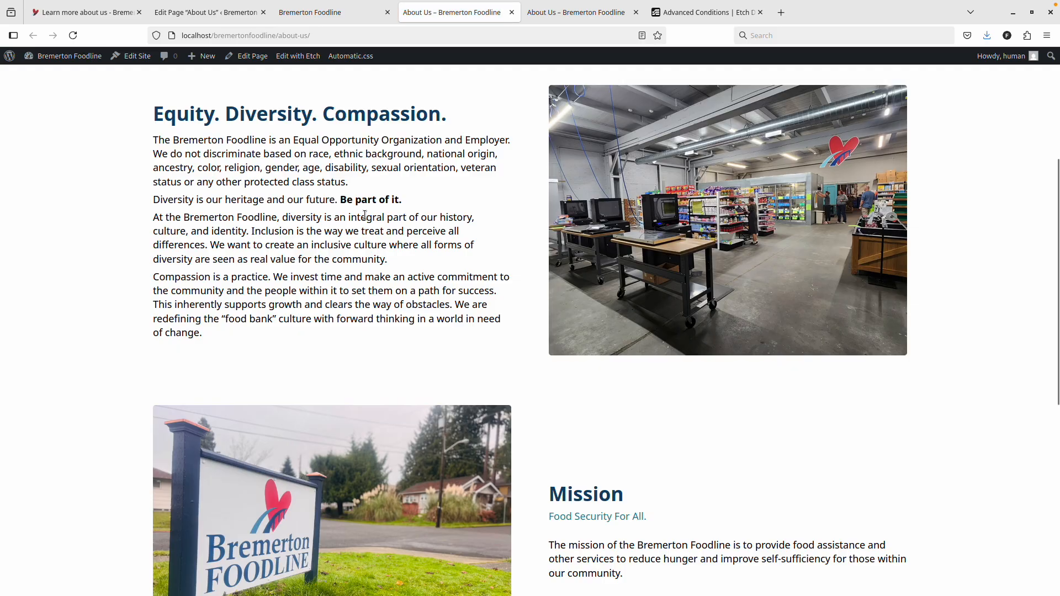
pyautogui.scroll(-7, 383, 286)
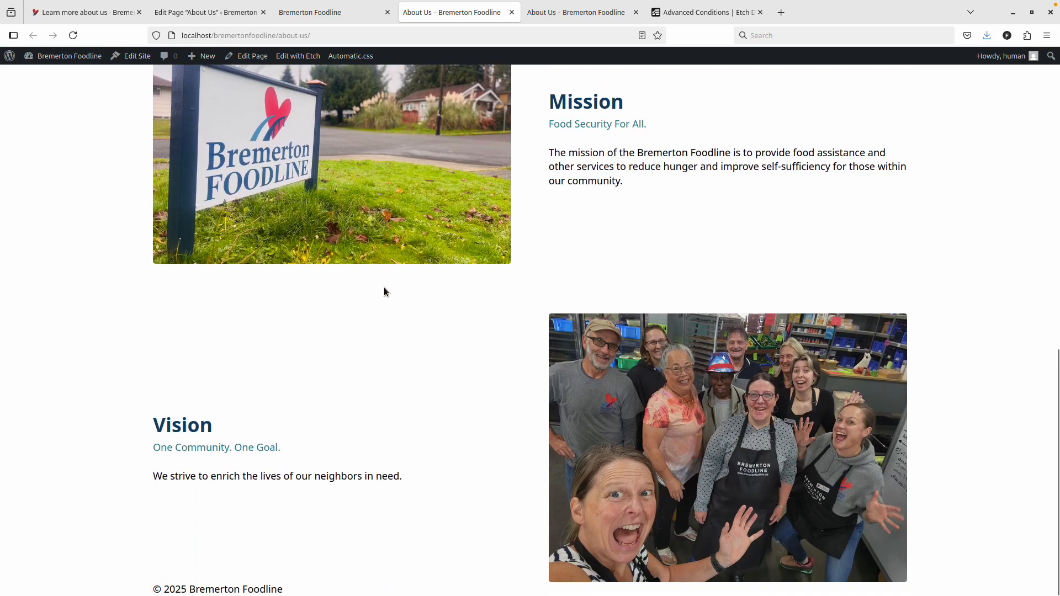
pyautogui.scroll(7, 384, 292)
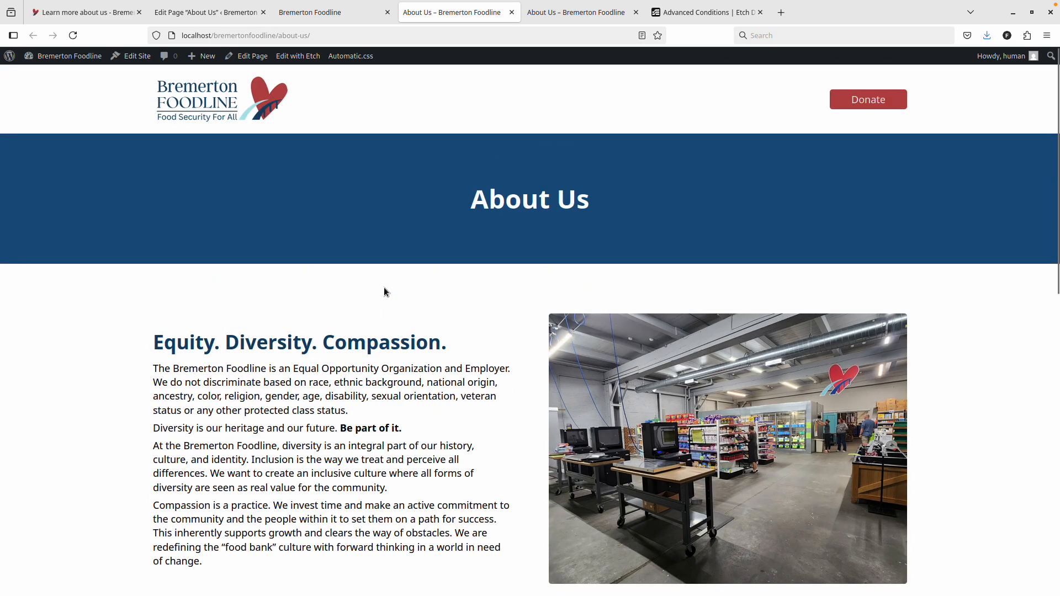
pyautogui.scroll(-9, 385, 292)
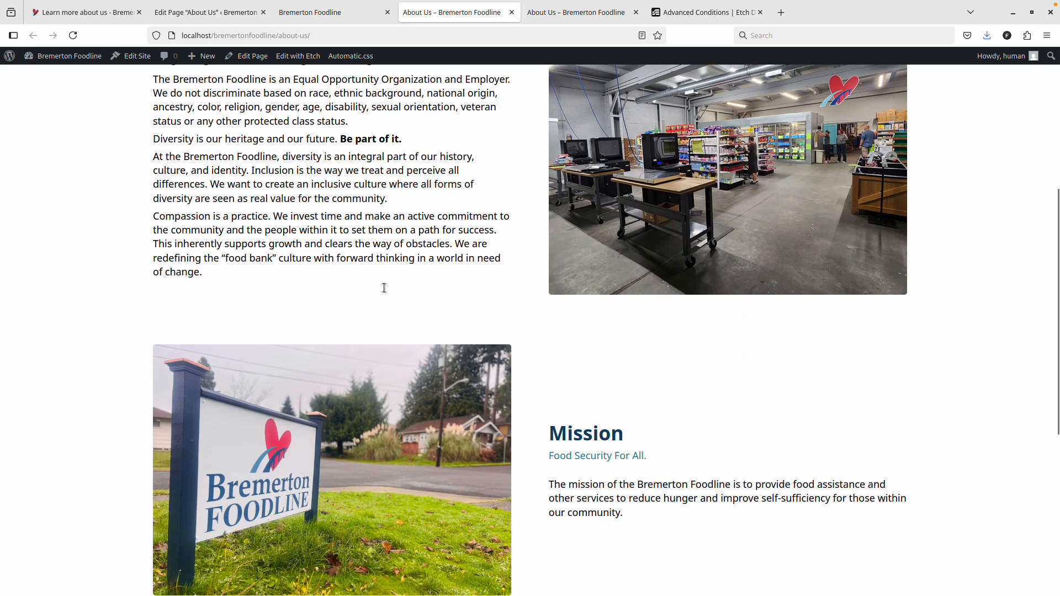
pyautogui.scroll(-2, 385, 290)
pyautogui.scroll(11, 384, 292)
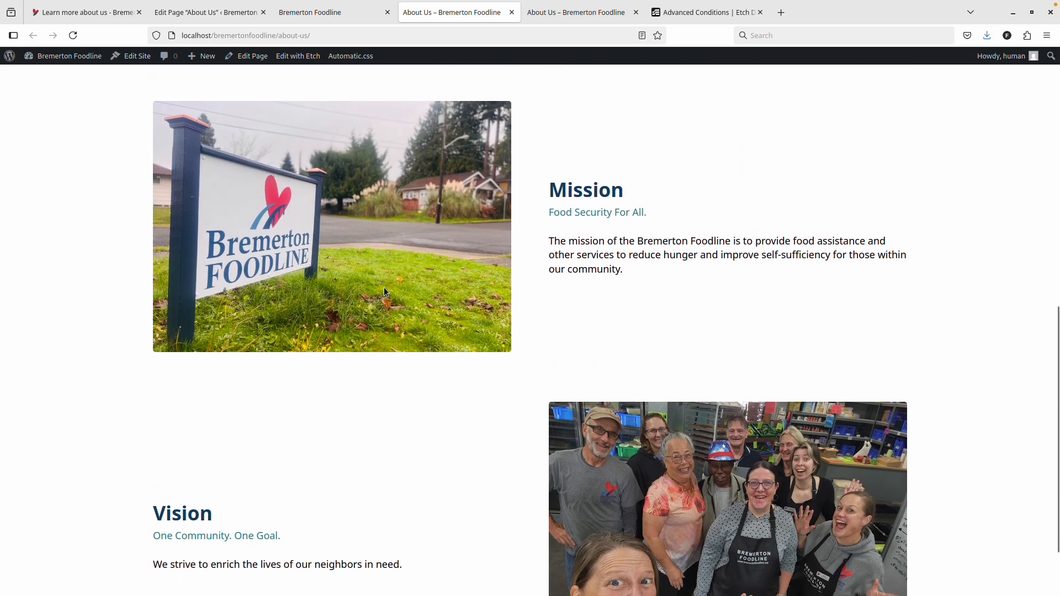